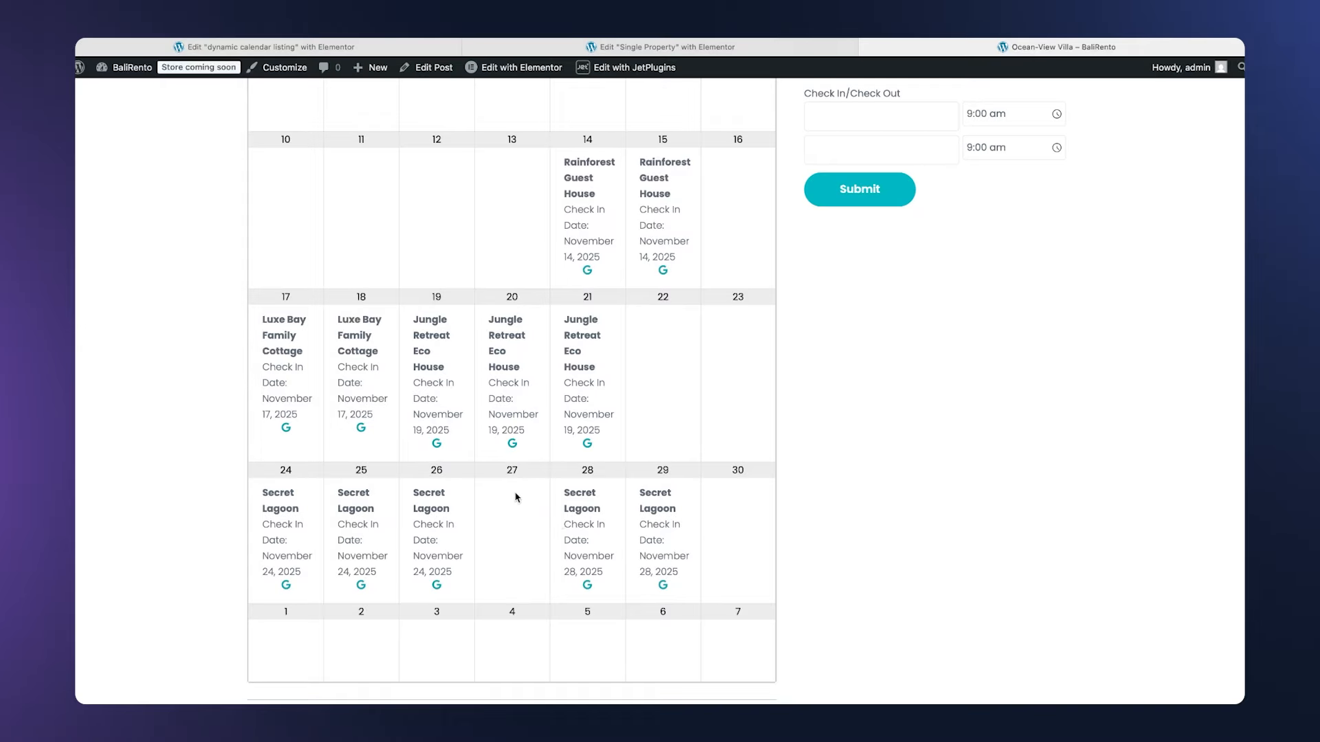
Save the Jungle Retreat Eco House booking from November 19 to Google Calendar and toggle See all your bookings above the property's booking calendar.
left_click(435, 444)
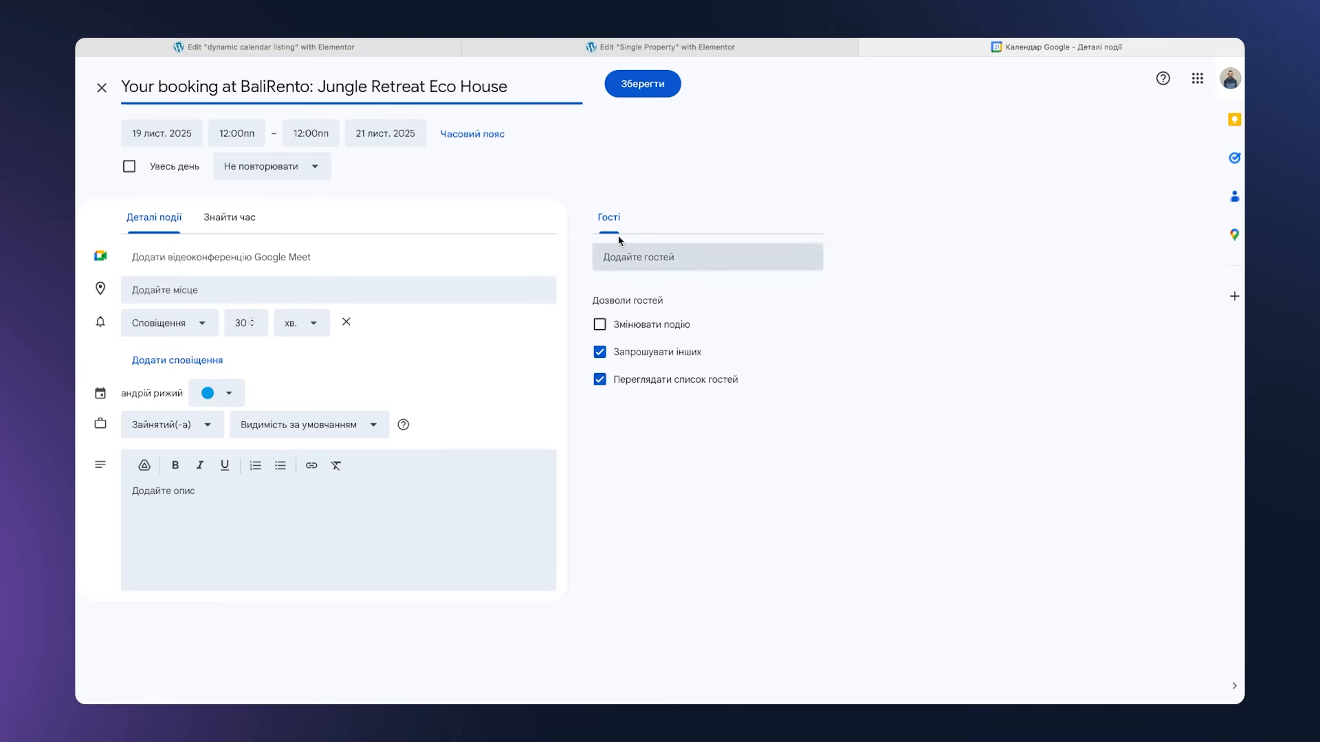
left_click(650, 85)
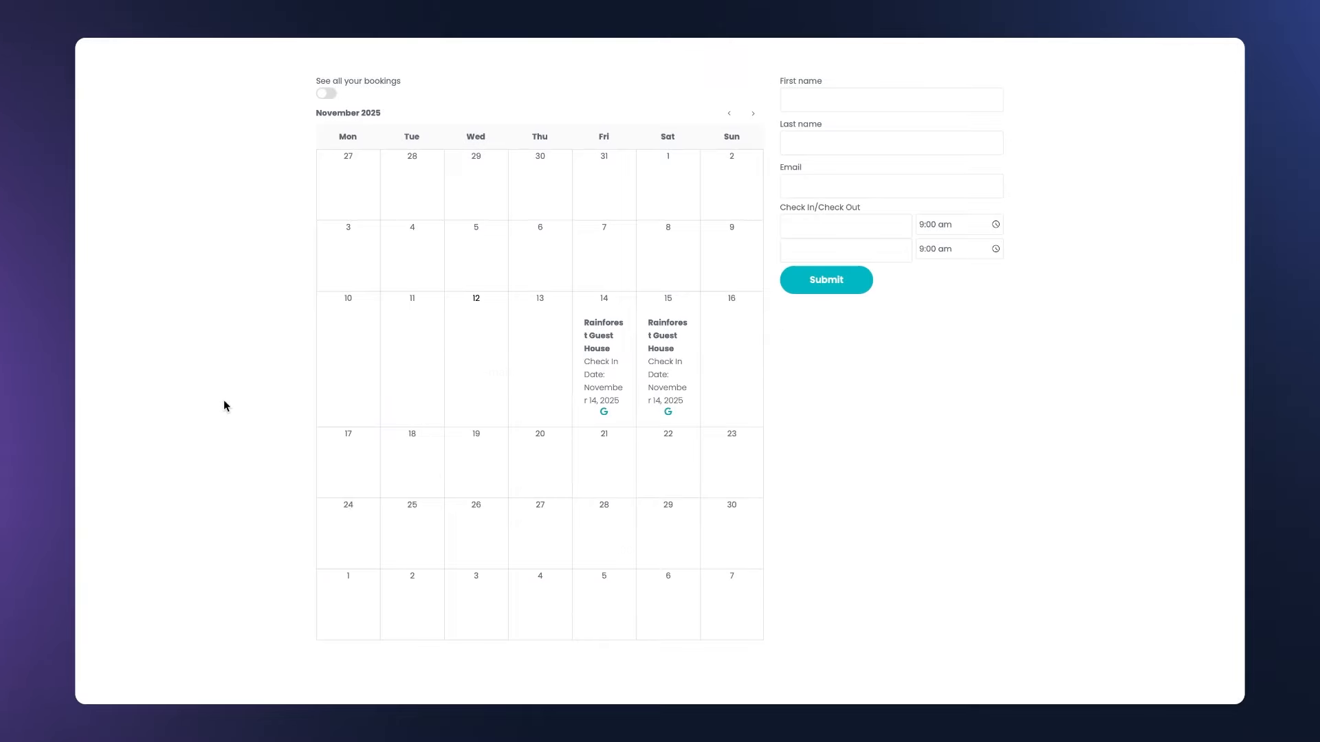
left_click(326, 94)
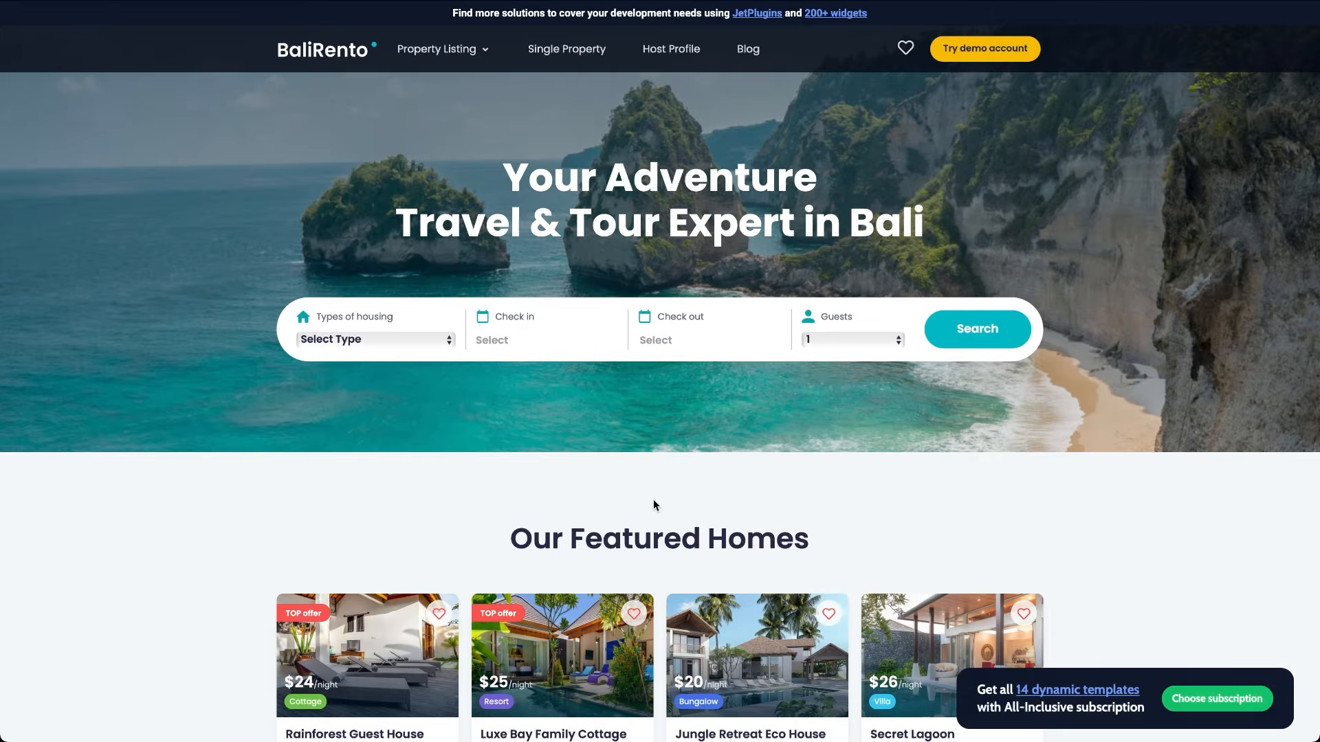
Examine the property listings on the BaliRento demo home page and the Rainforest Guest House page, including its availability calendar and reviews.
scroll(652, 502, "down", 10)
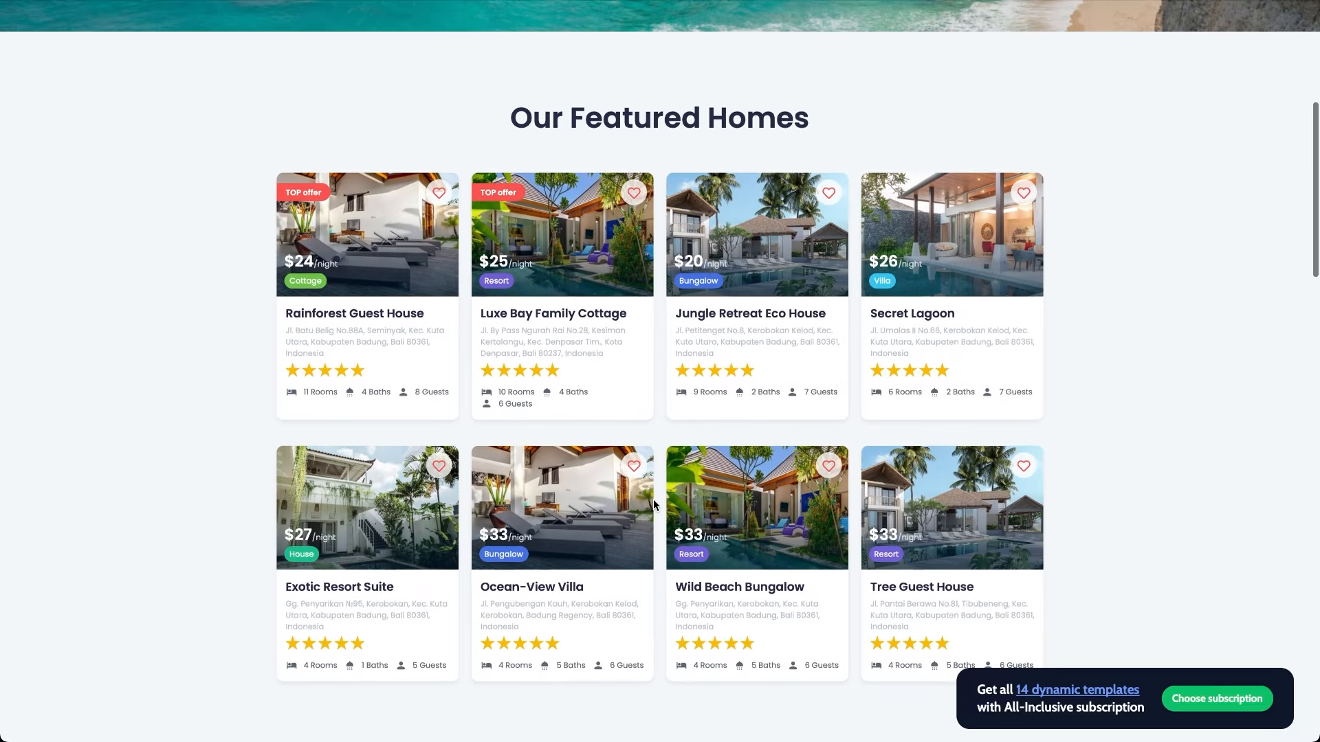
scroll(653, 499, "down", 12)
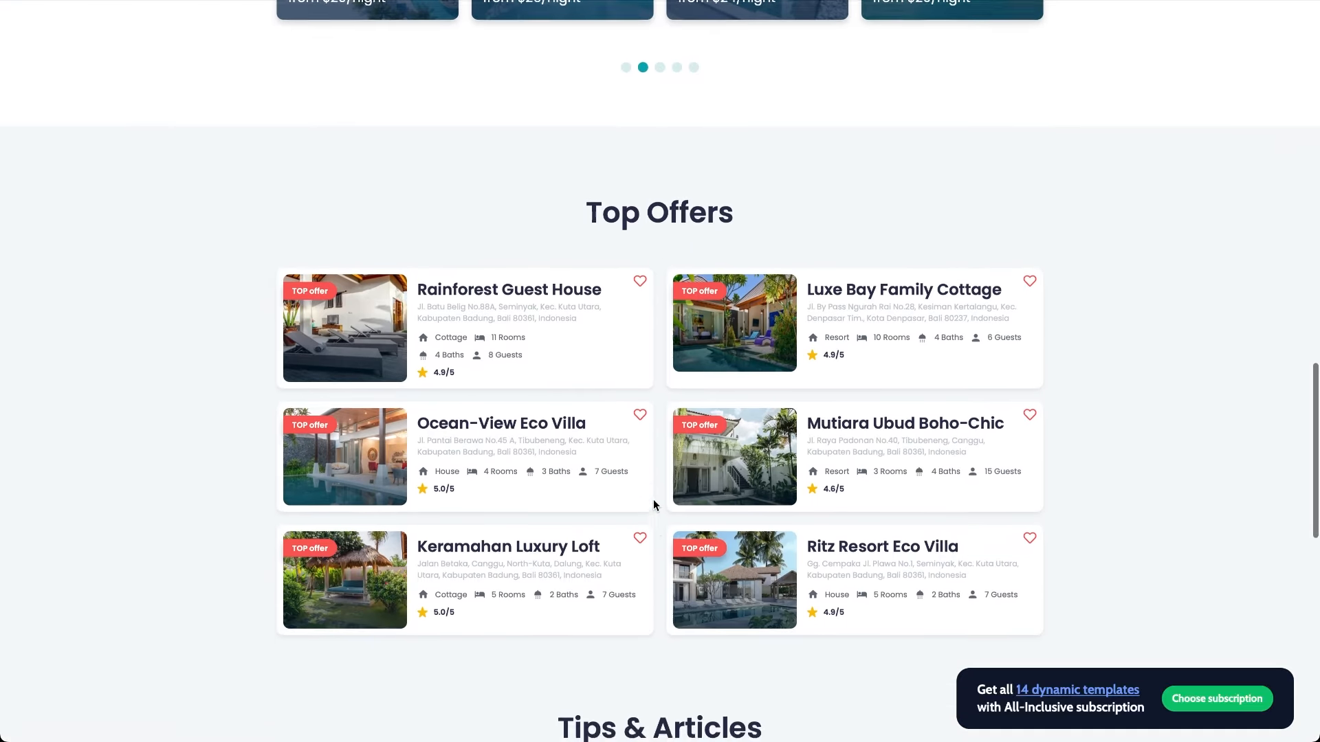
scroll(653, 504, "up", 2)
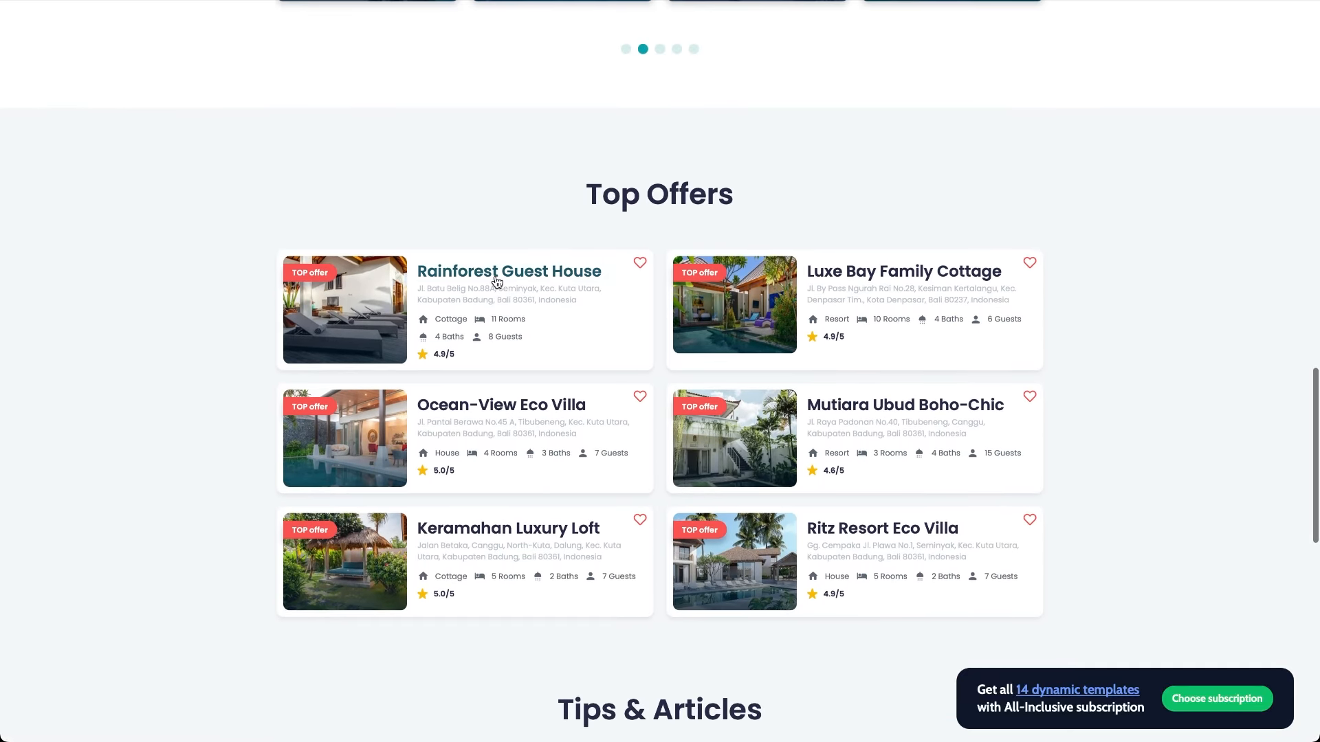
left_click(496, 275)
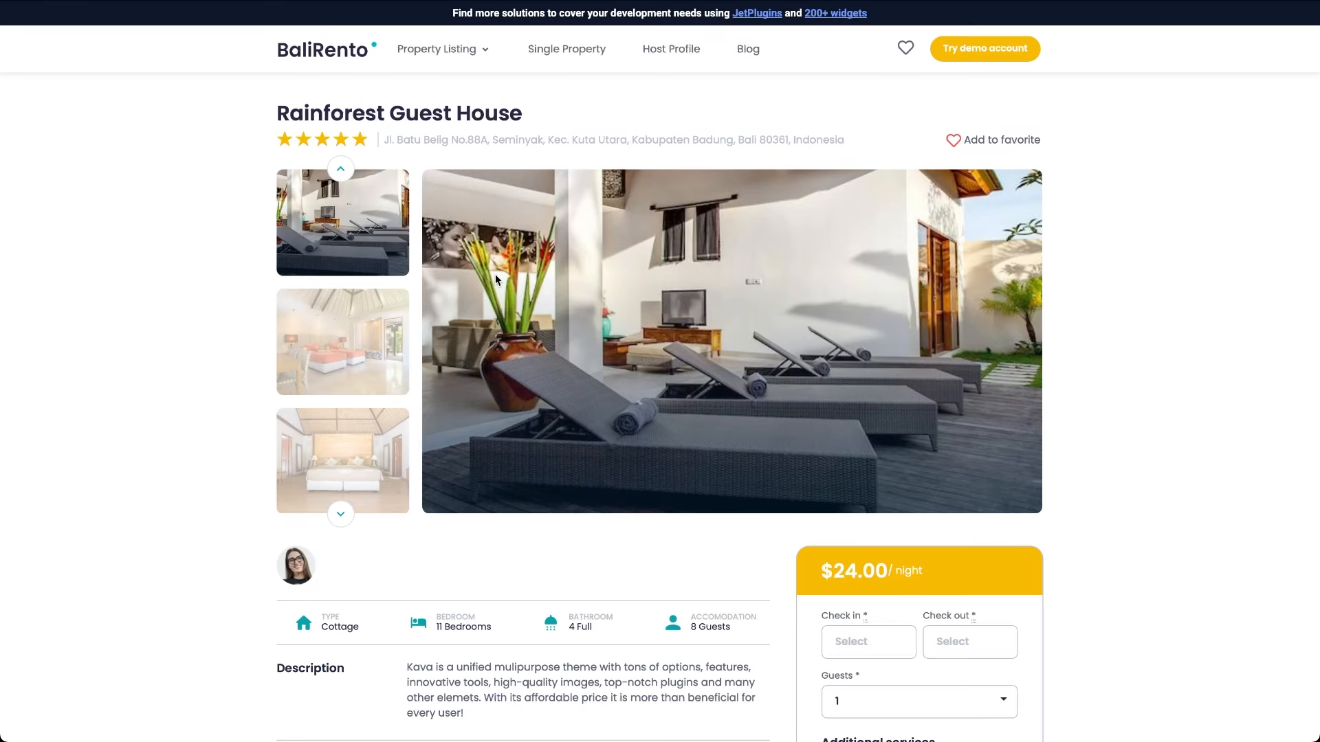
scroll(495, 275, "down", 20)
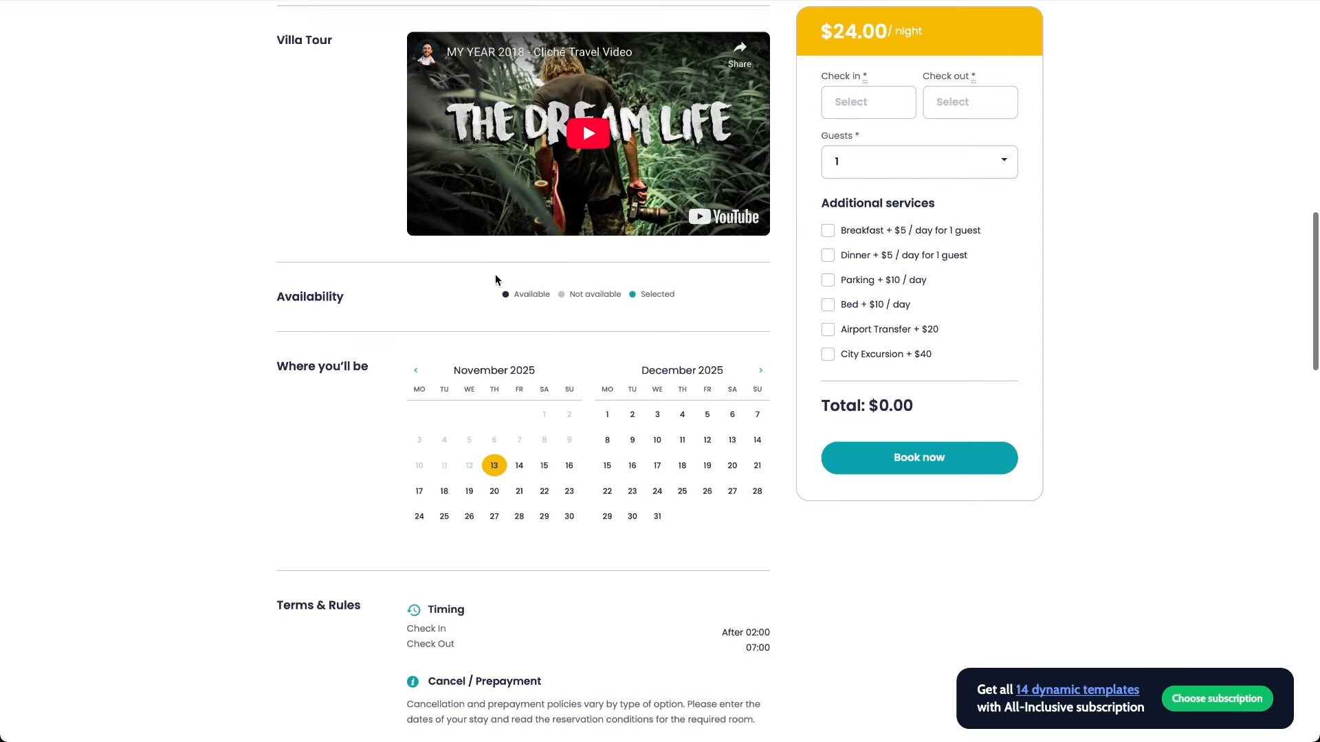
scroll(495, 275, "down", 12)
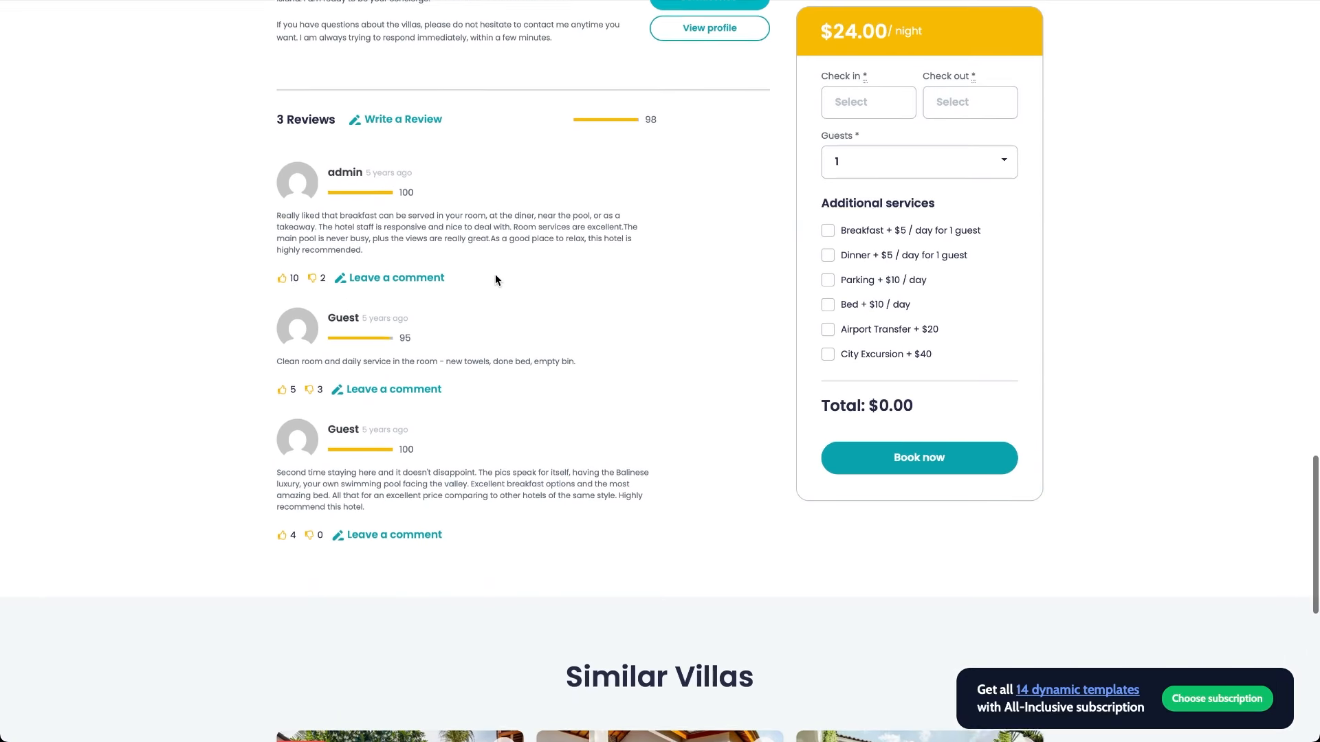
scroll(495, 279, "down", 4)
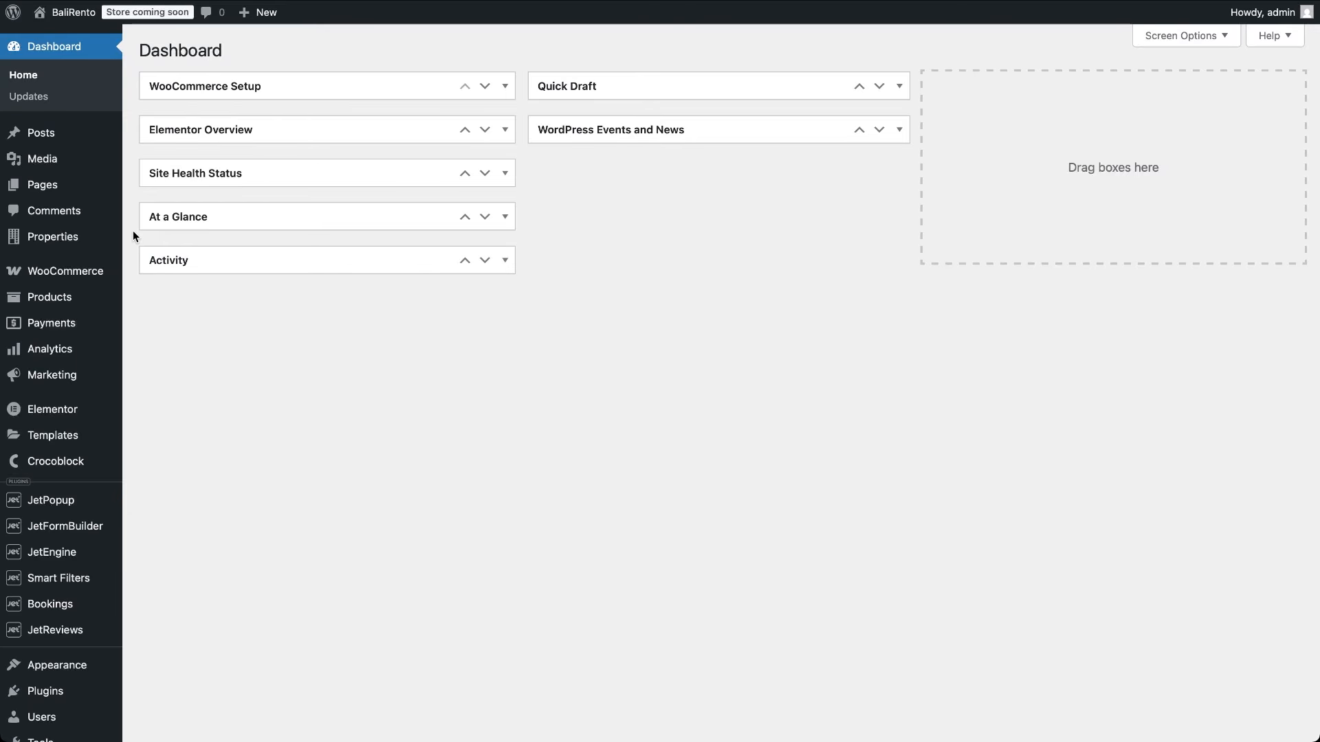
Open the Luxe Bay Family Cottage property from the WordPress Properties list and examine its content and settings fields.
mouse_move(85, 239)
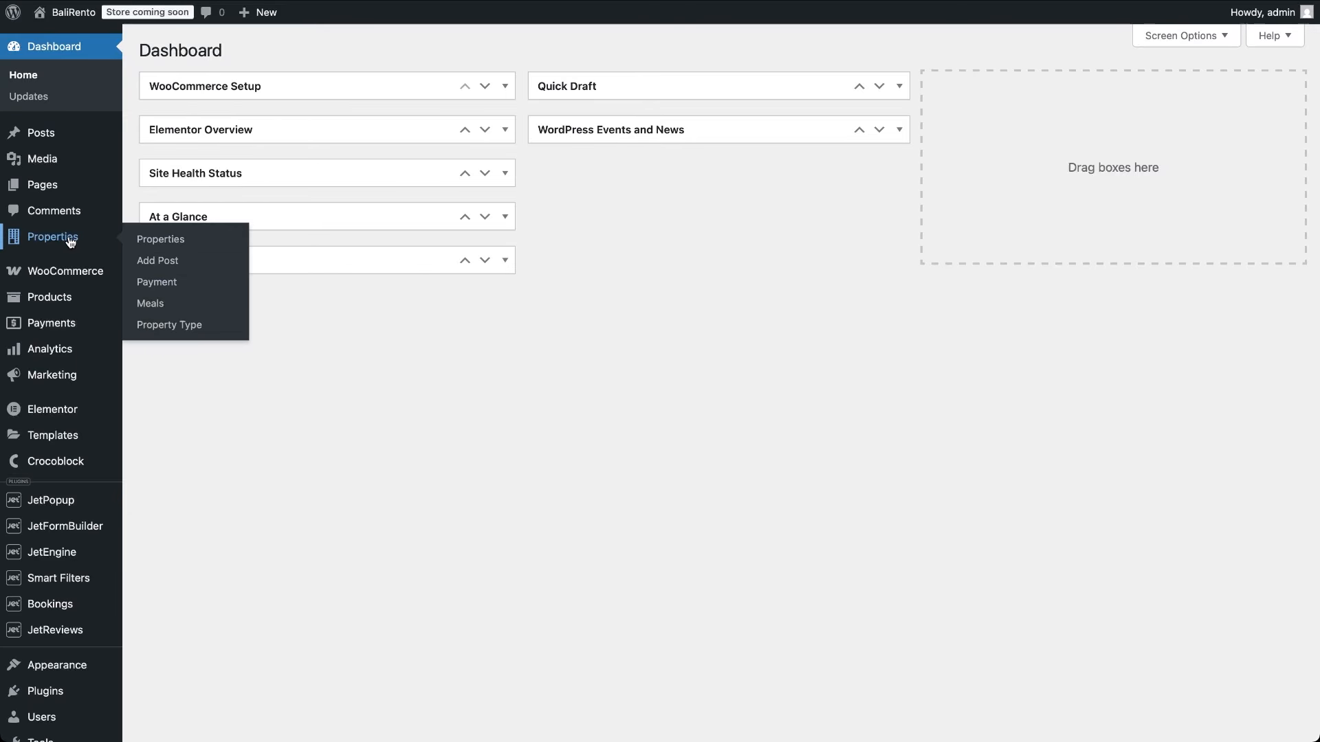
left_click(155, 239)
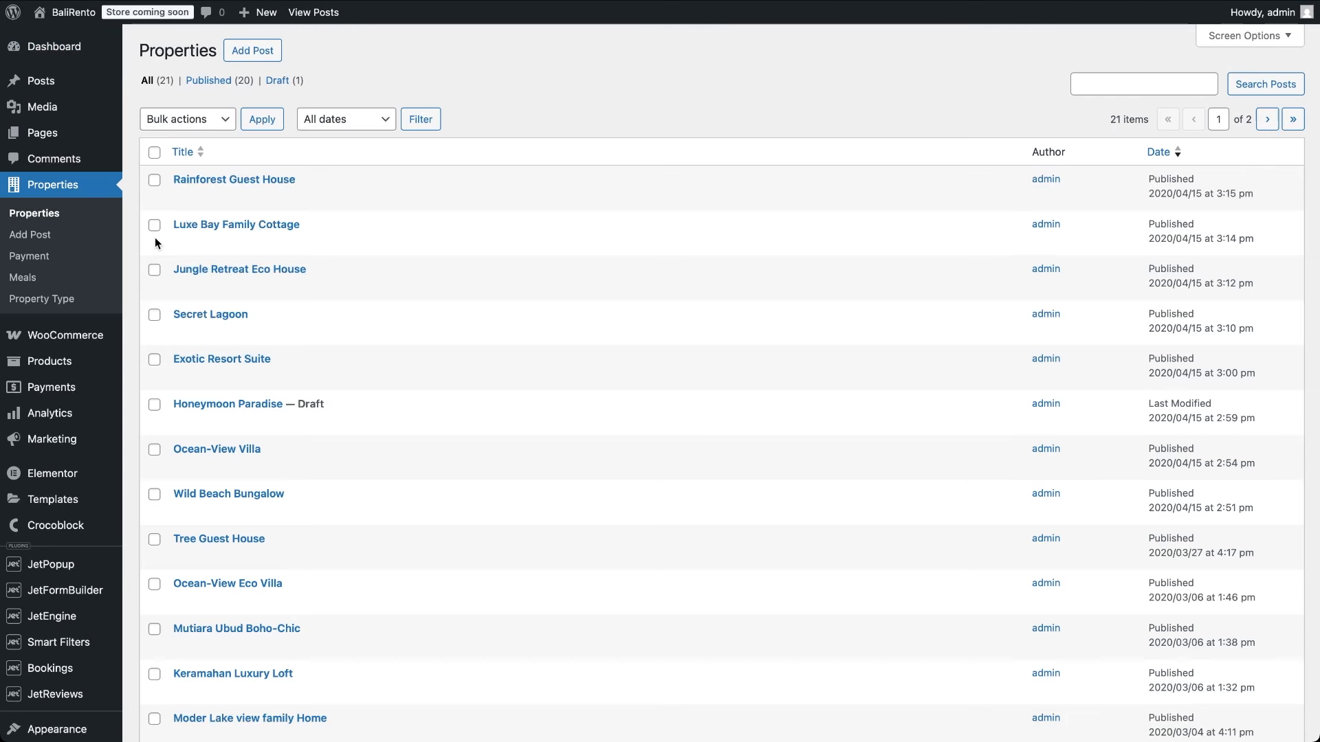
left_click(217, 226)
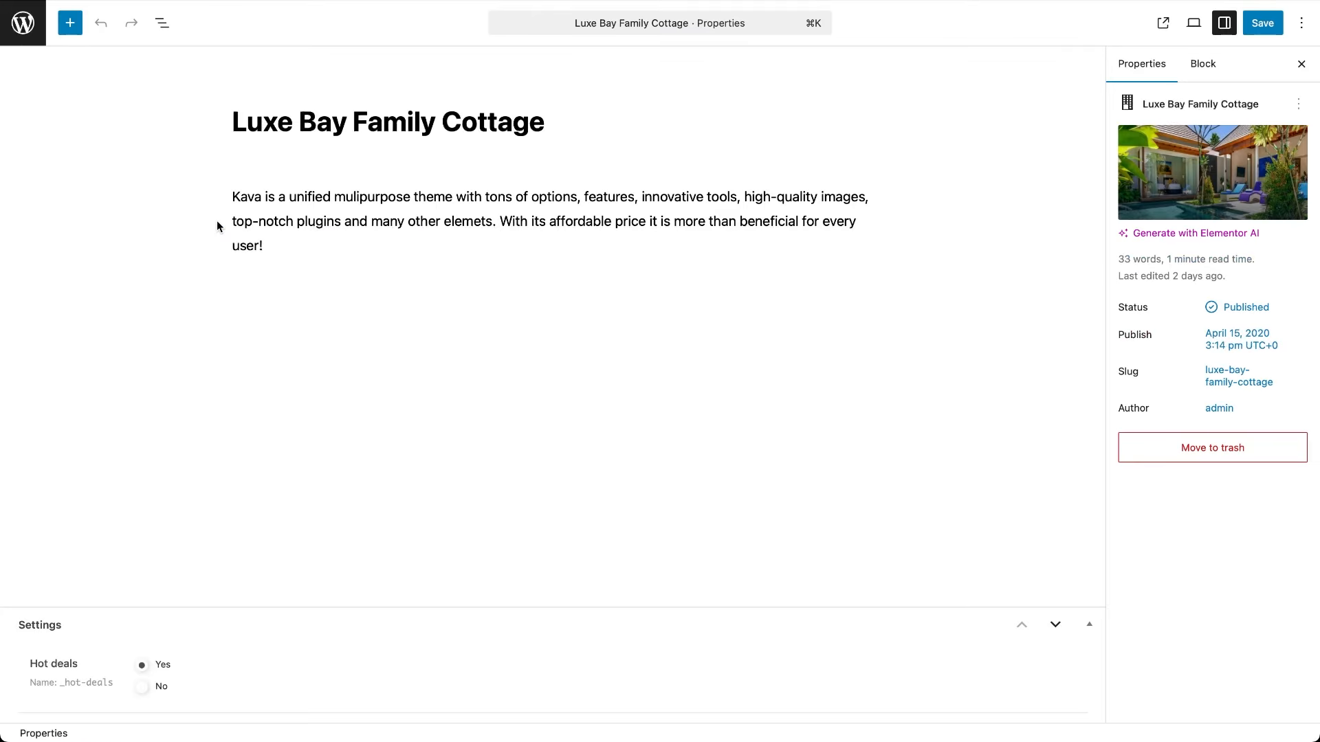
scroll(395, 452, "down", 15)
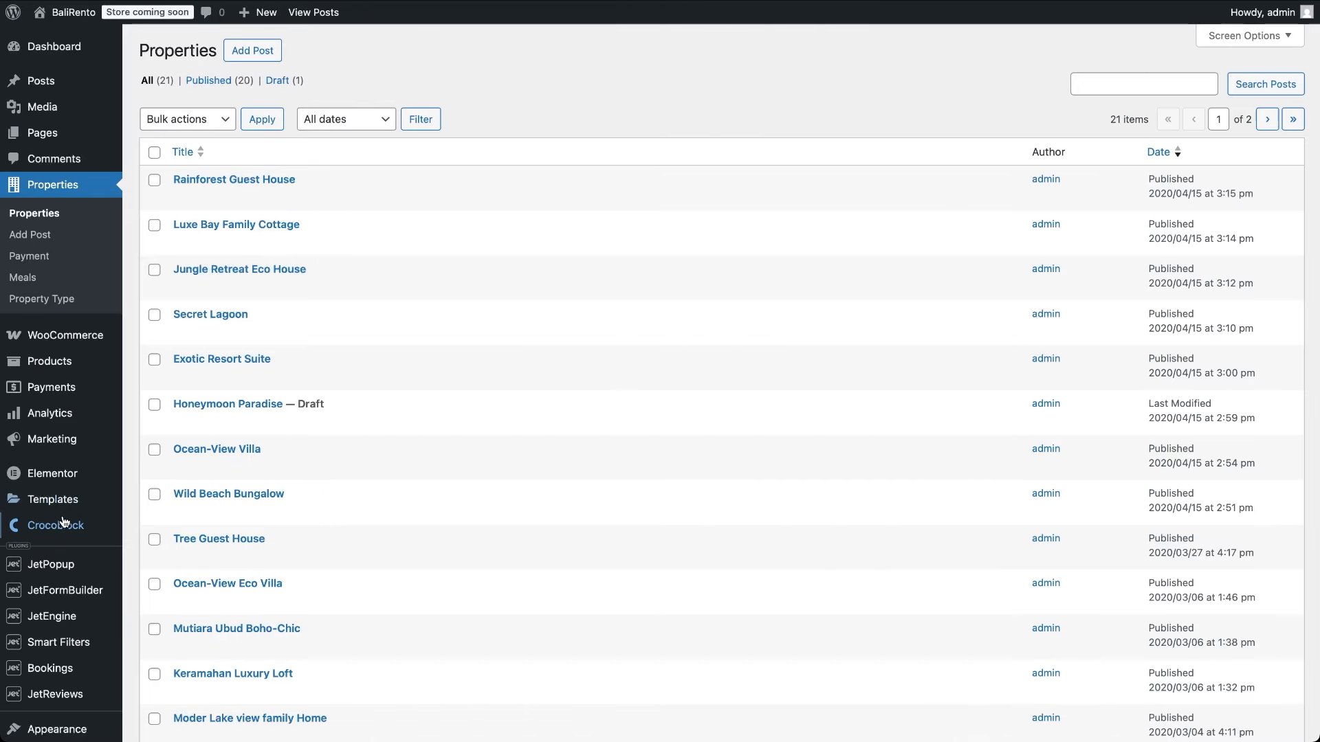
Open the Single Property theme template in Elementor and examine its page layout.
mouse_move(103, 528)
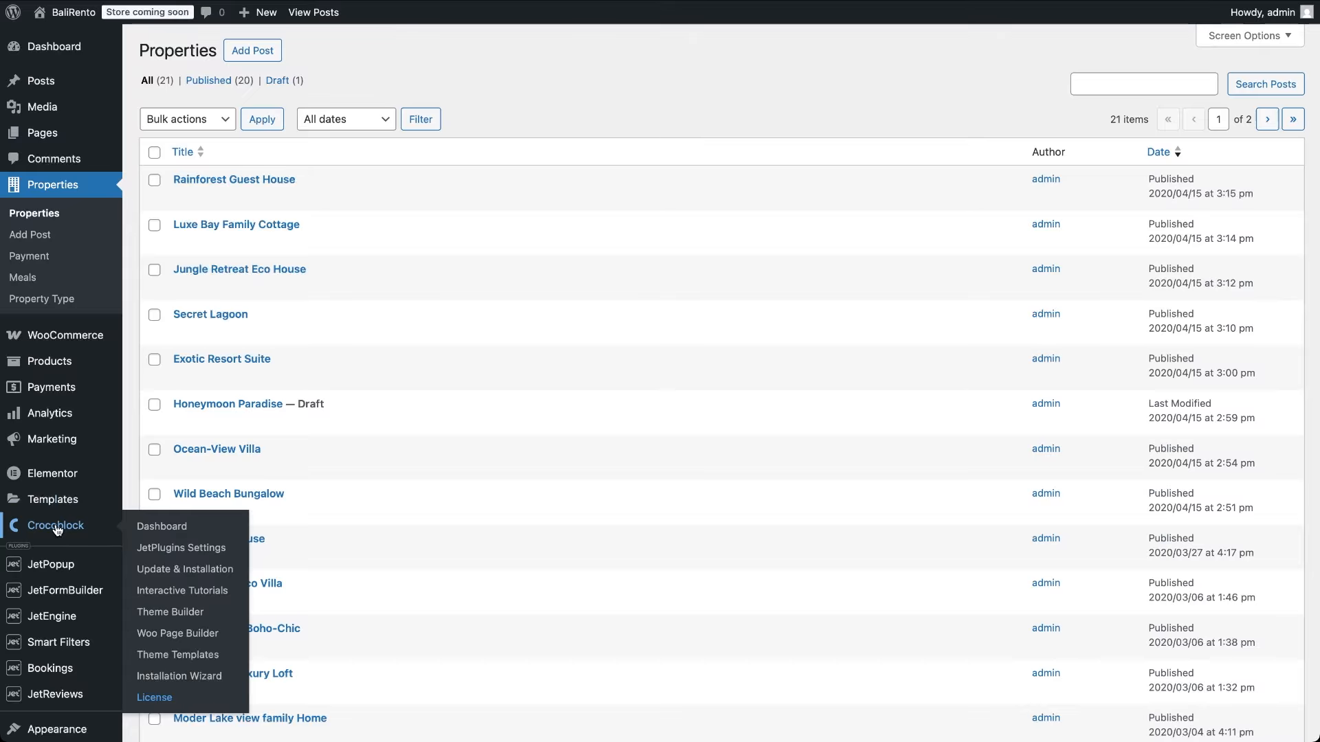
left_click(195, 652)
mouse_move(272, 292)
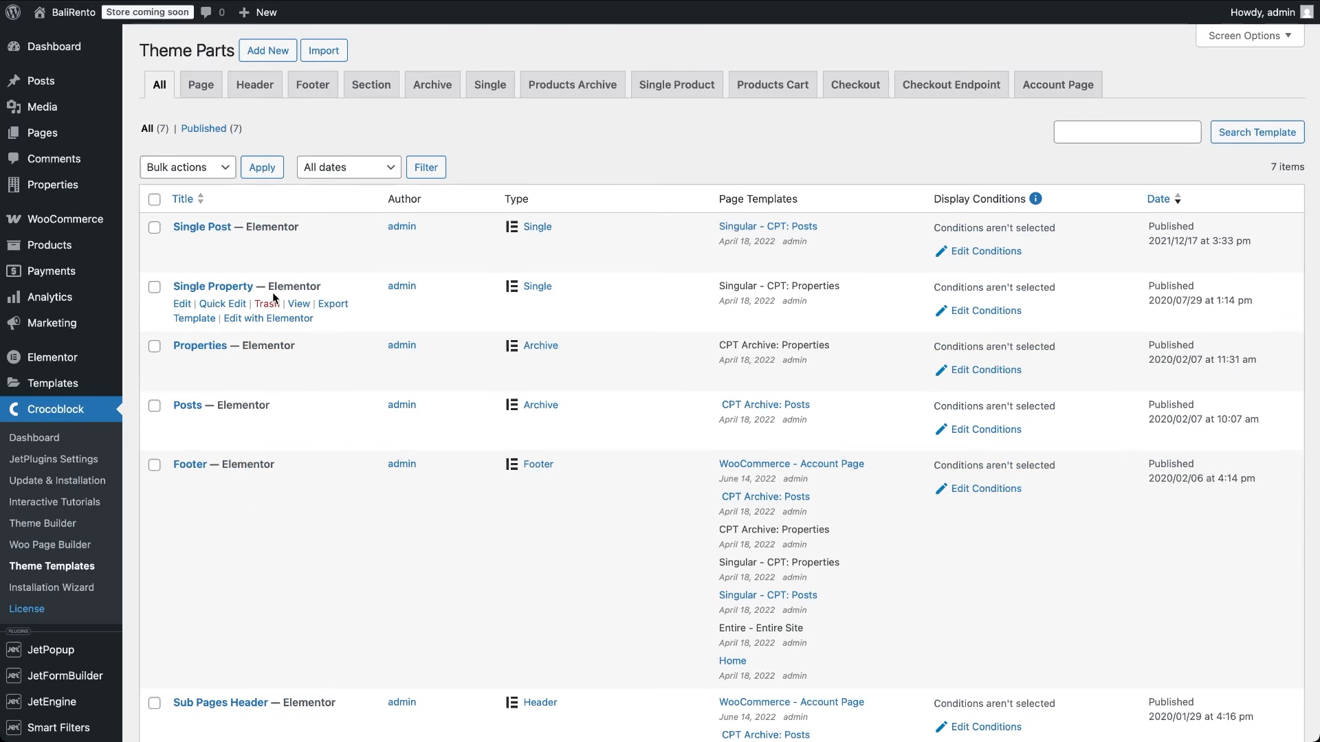
left_click(278, 319)
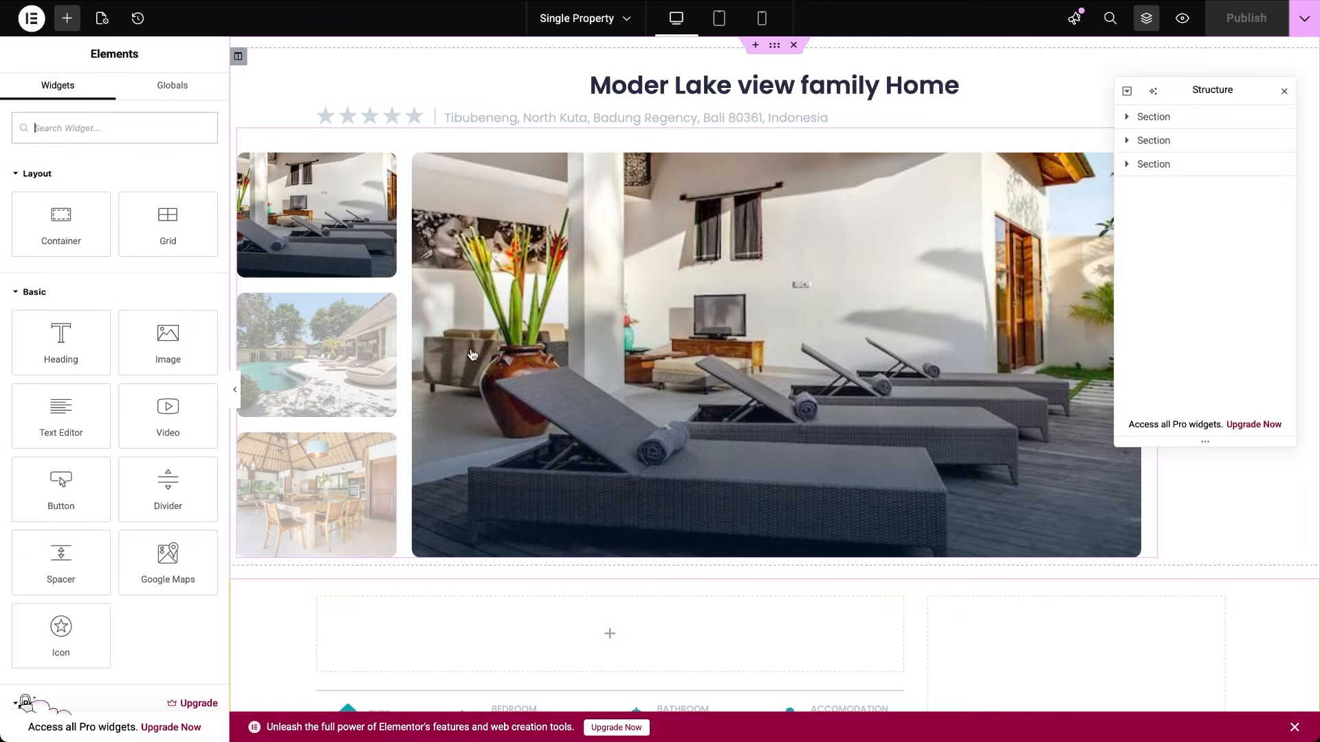
scroll(687, 584, "down", 3)
scroll(690, 595, "down", 12)
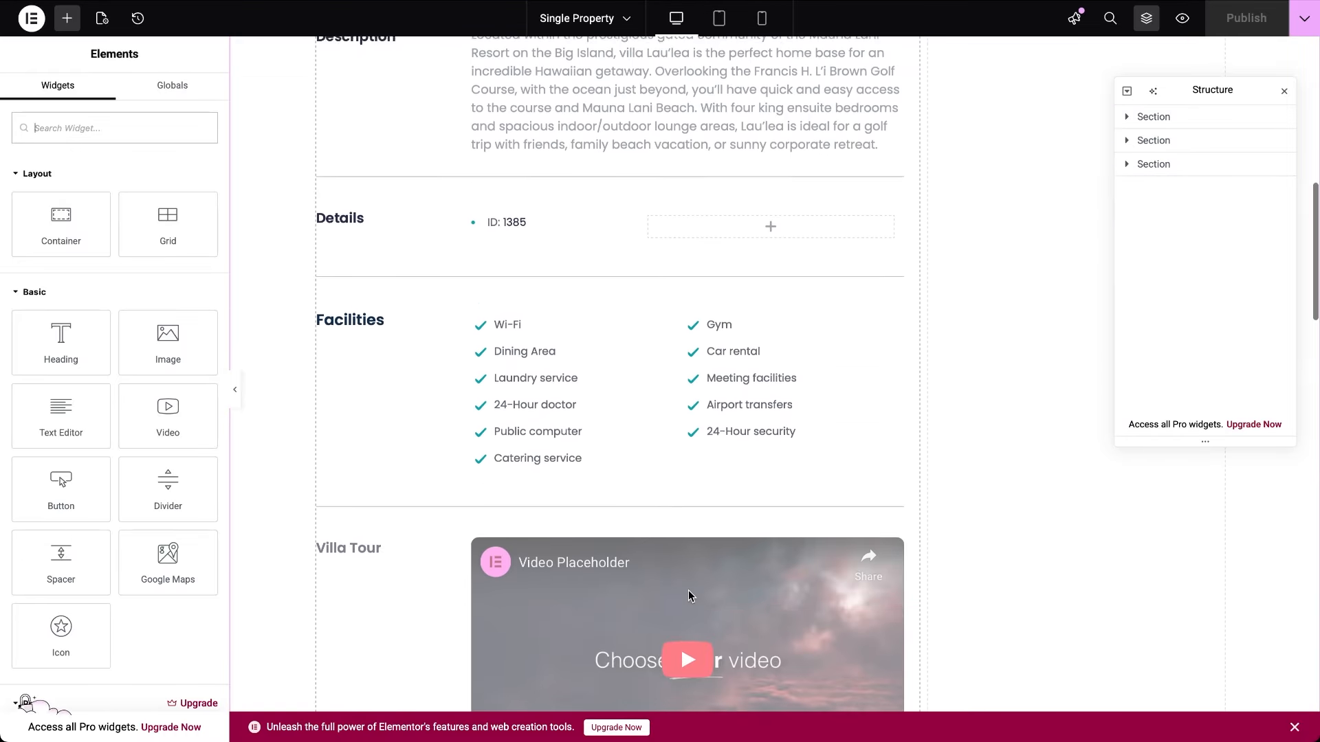
scroll(689, 595, "up", 7)
scroll(687, 590, "up", 6)
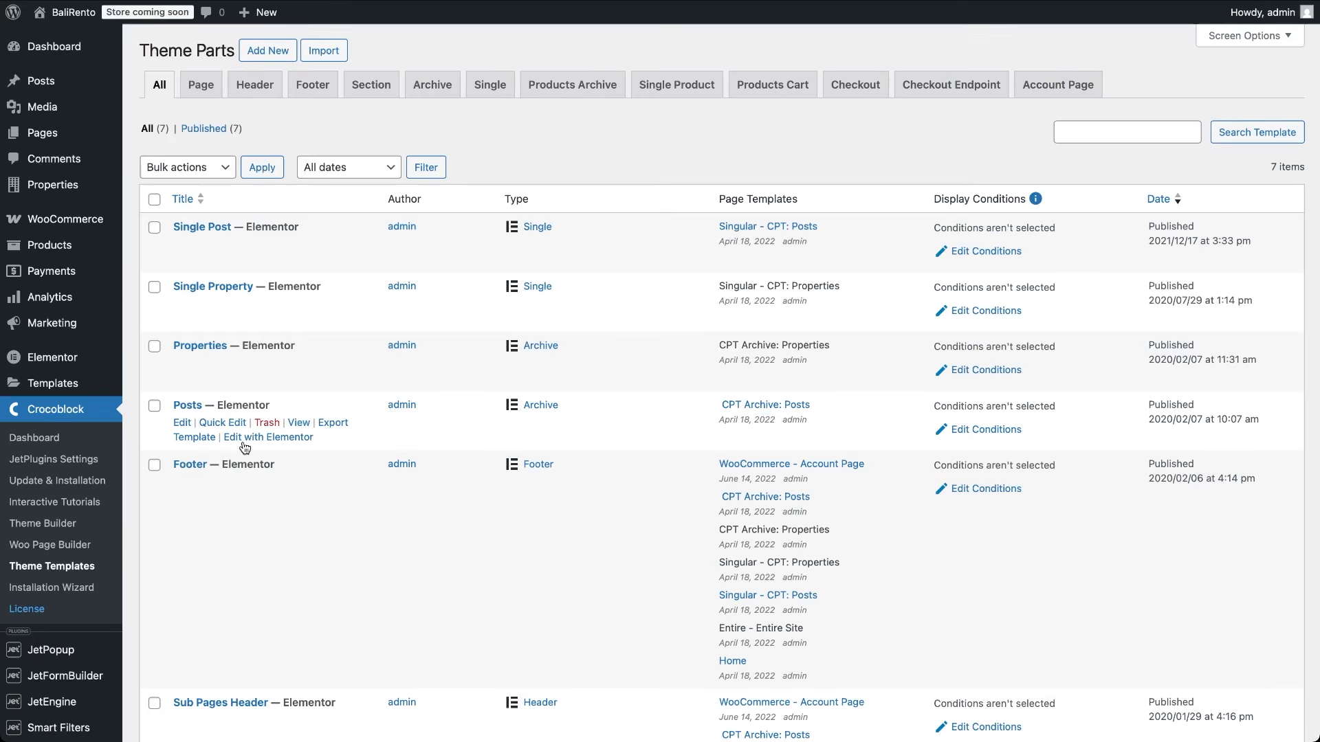
In the general booking settings, use the Plain booking mode and set the booking instance post type to Properties.
scroll(64, 561, "down", 5)
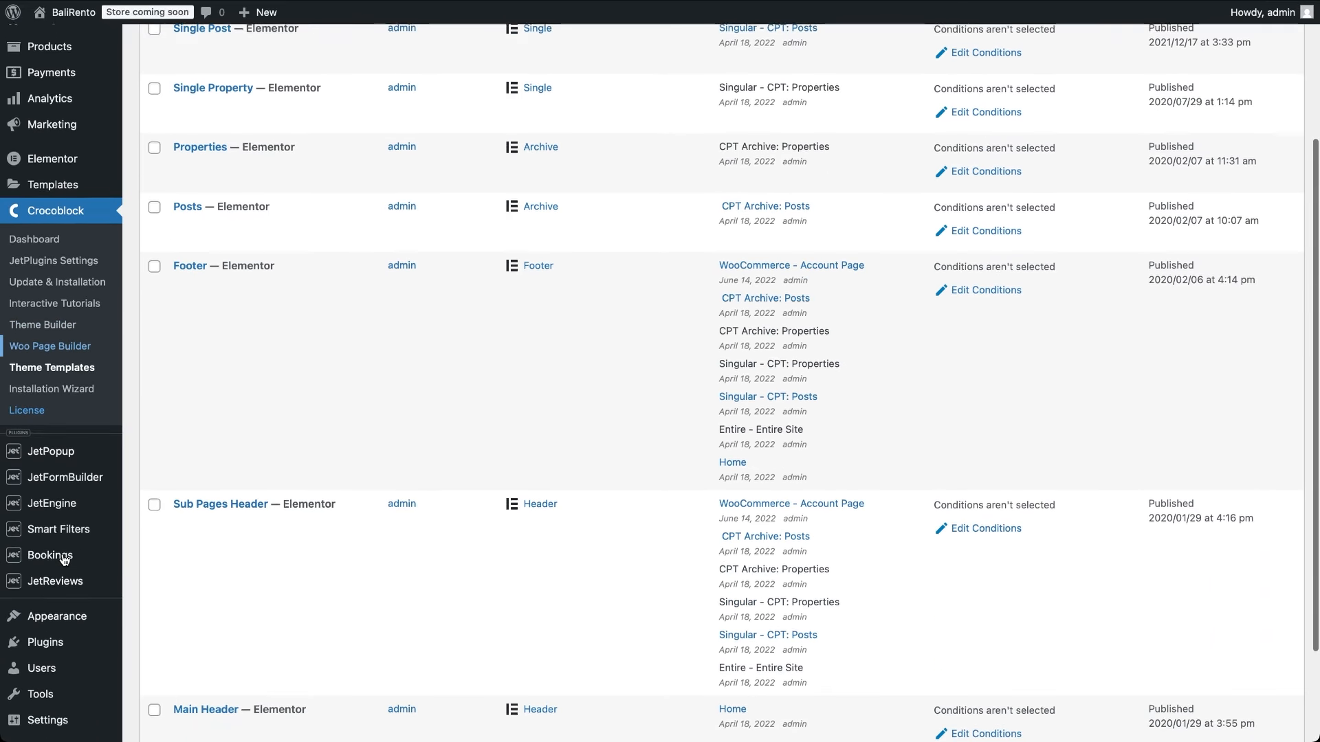
mouse_move(64, 560)
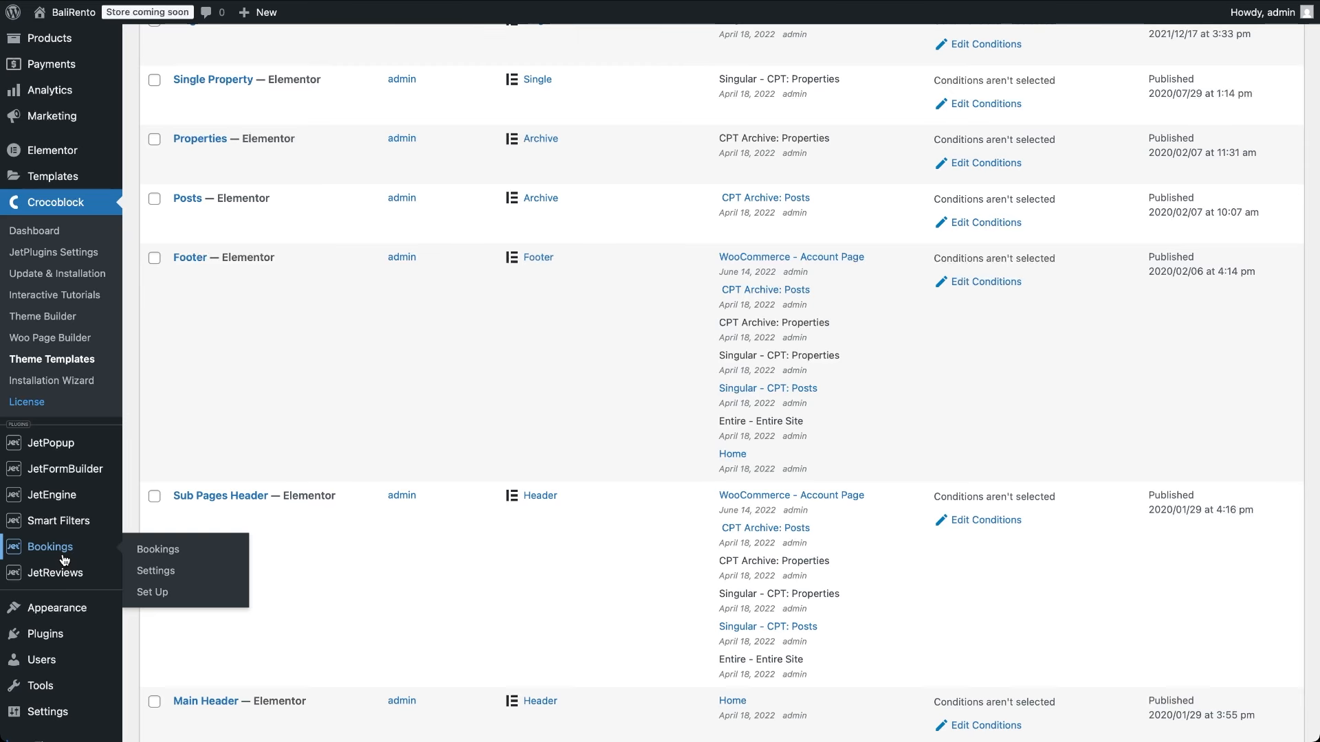
left_click(154, 572)
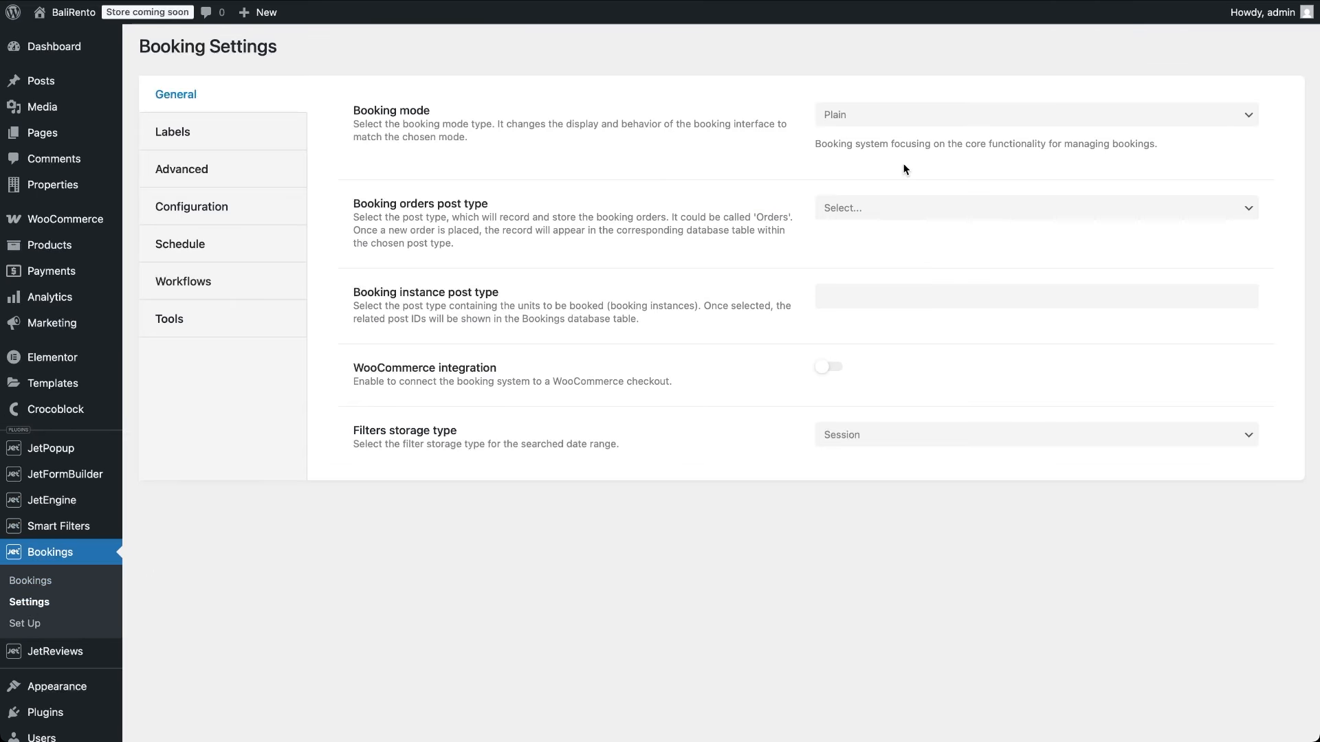
left_click(922, 129)
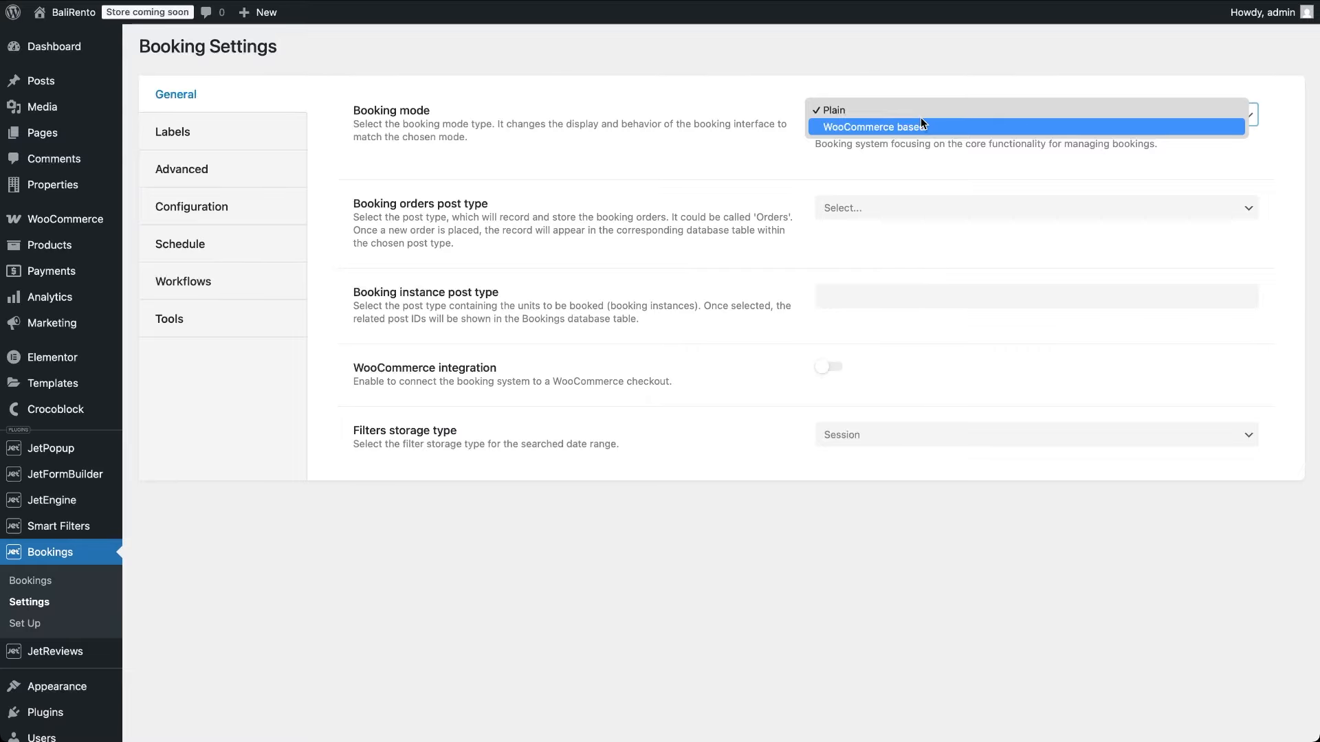
left_click(921, 112)
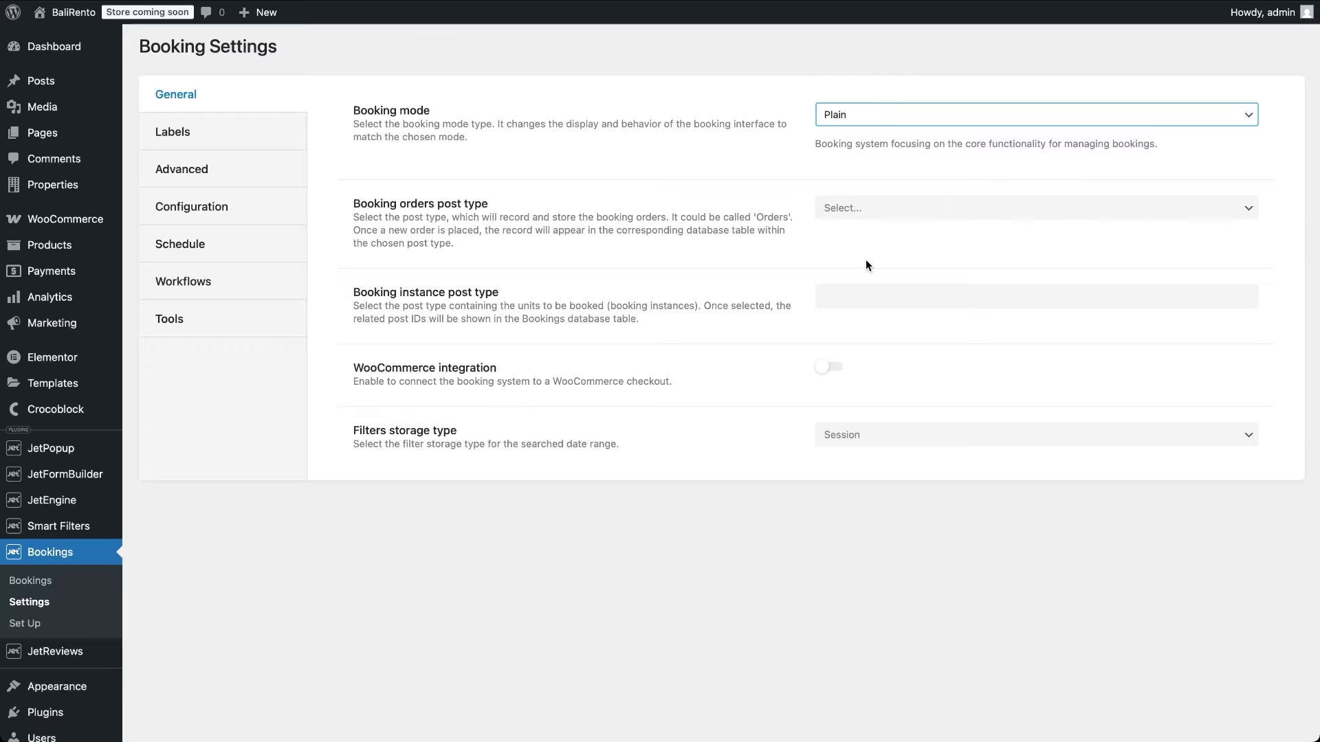
left_click(862, 298)
type("prop")
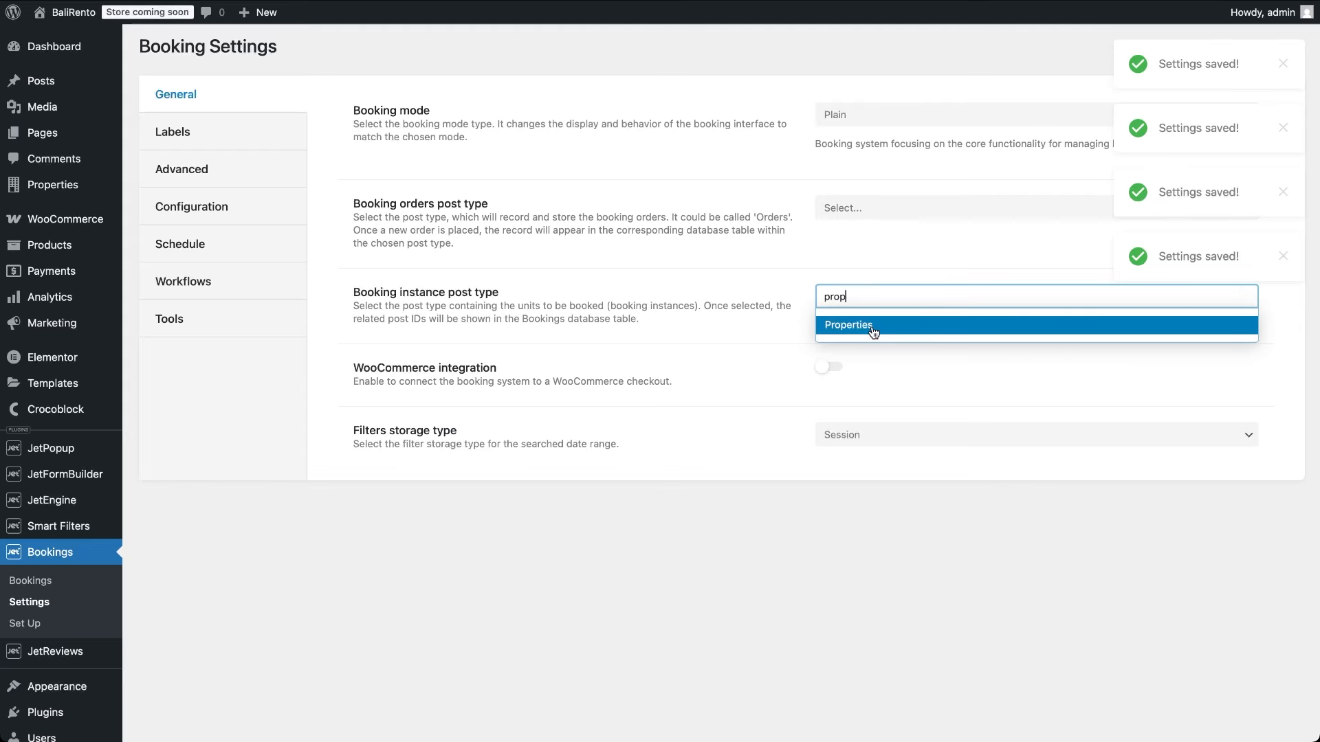
left_click(873, 328)
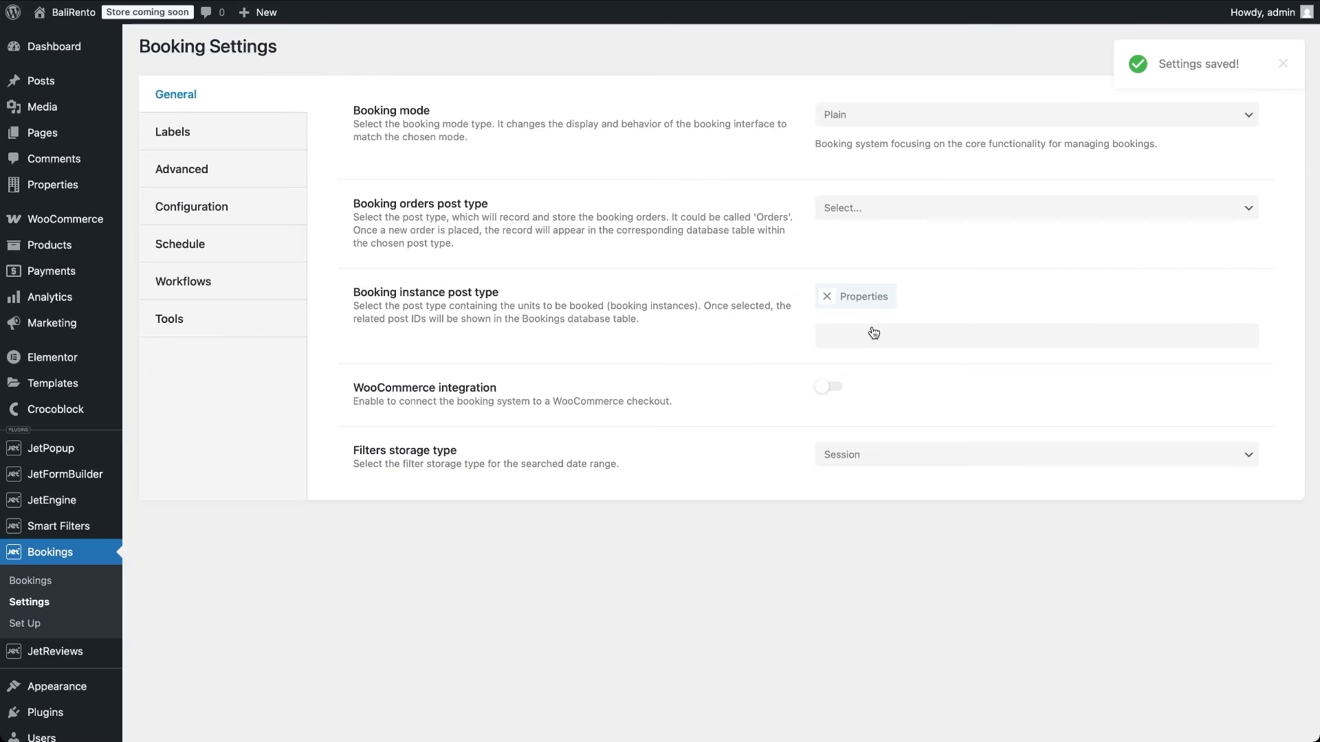
In the booking schedule settings, make every weekday from Monday to Sunday available for check-in and check-out, and enable the Timepicker.
left_click(269, 252)
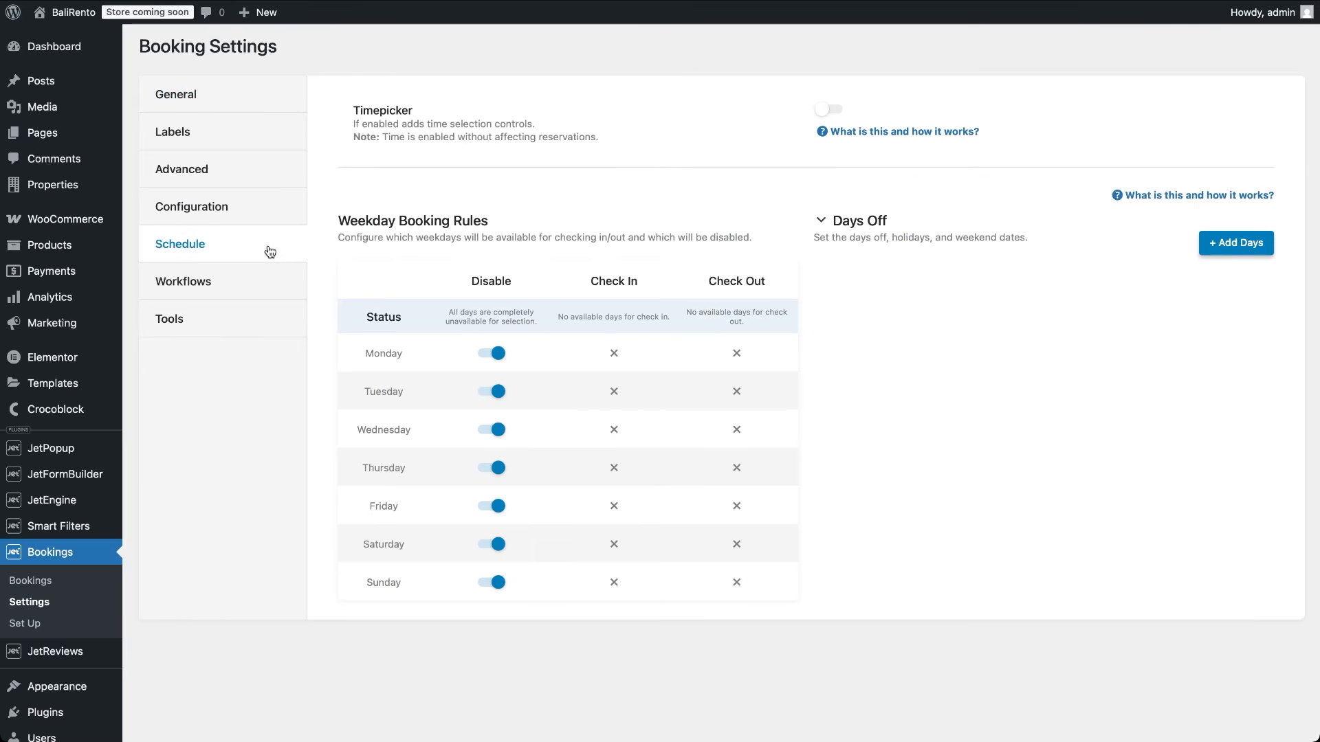
left_click(492, 354)
left_click(494, 407)
left_click(492, 443)
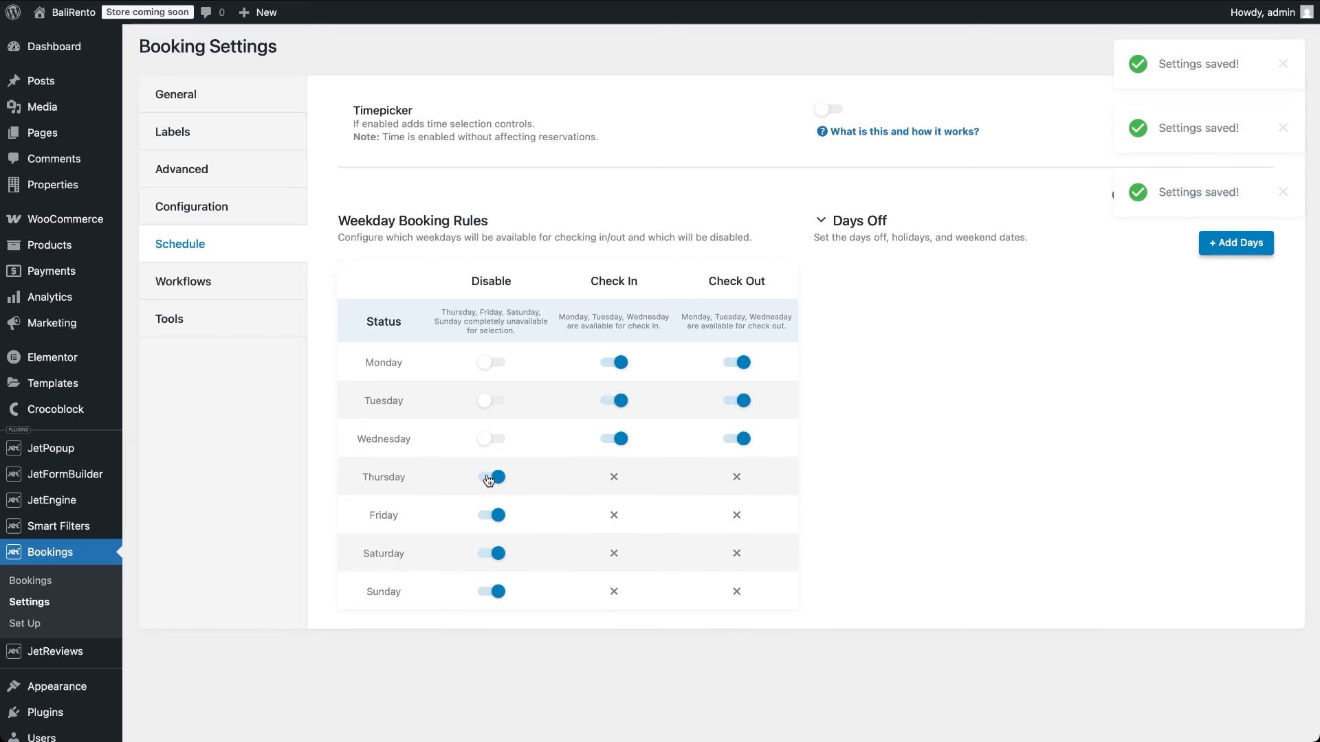
left_click(491, 480)
left_click(490, 517)
left_click(492, 553)
left_click(492, 592)
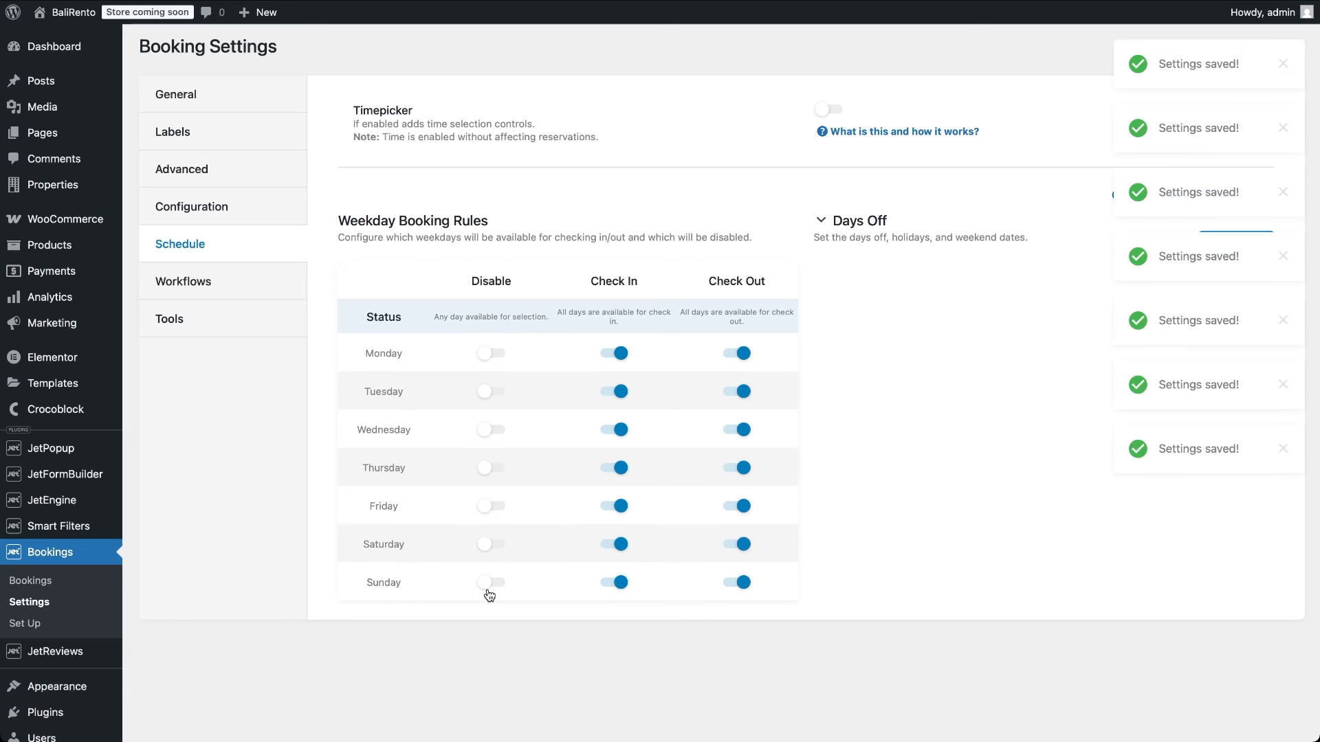
left_click(831, 114)
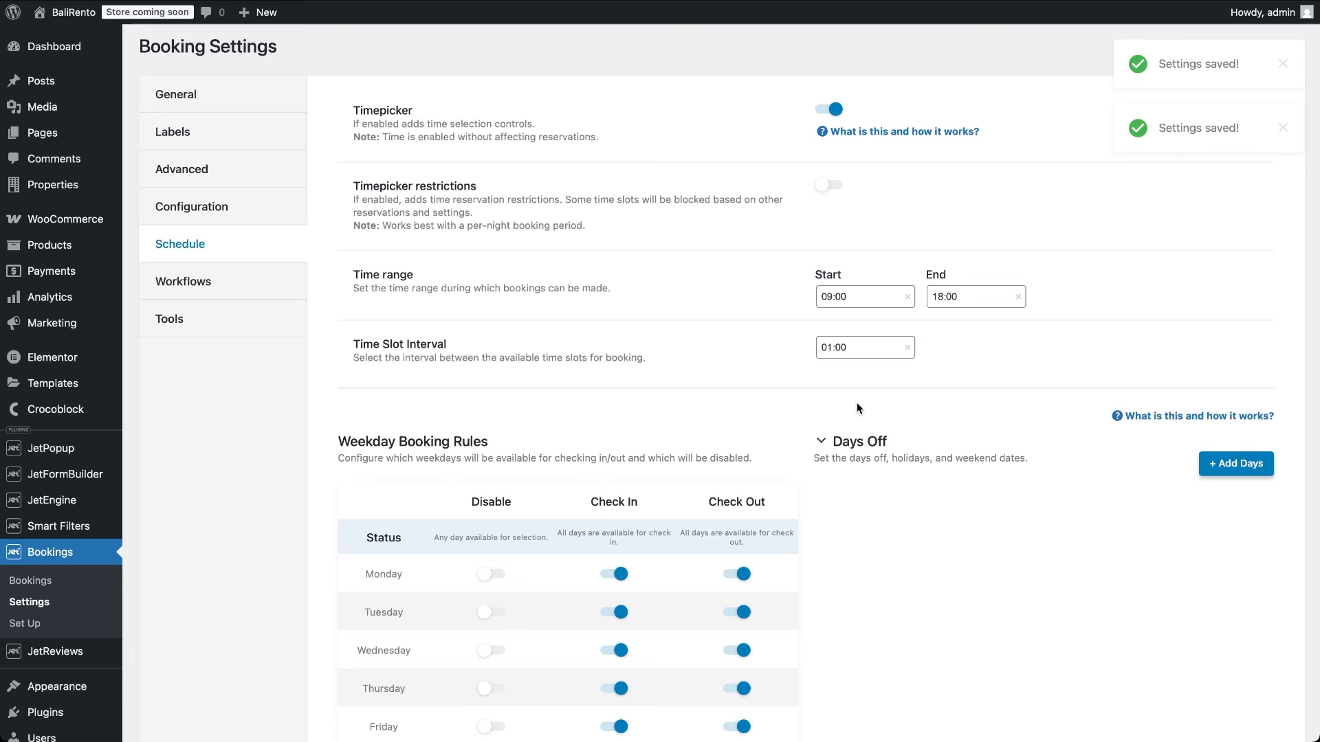
Review the additional booking table columns in the booking tools settings.
left_click(272, 321)
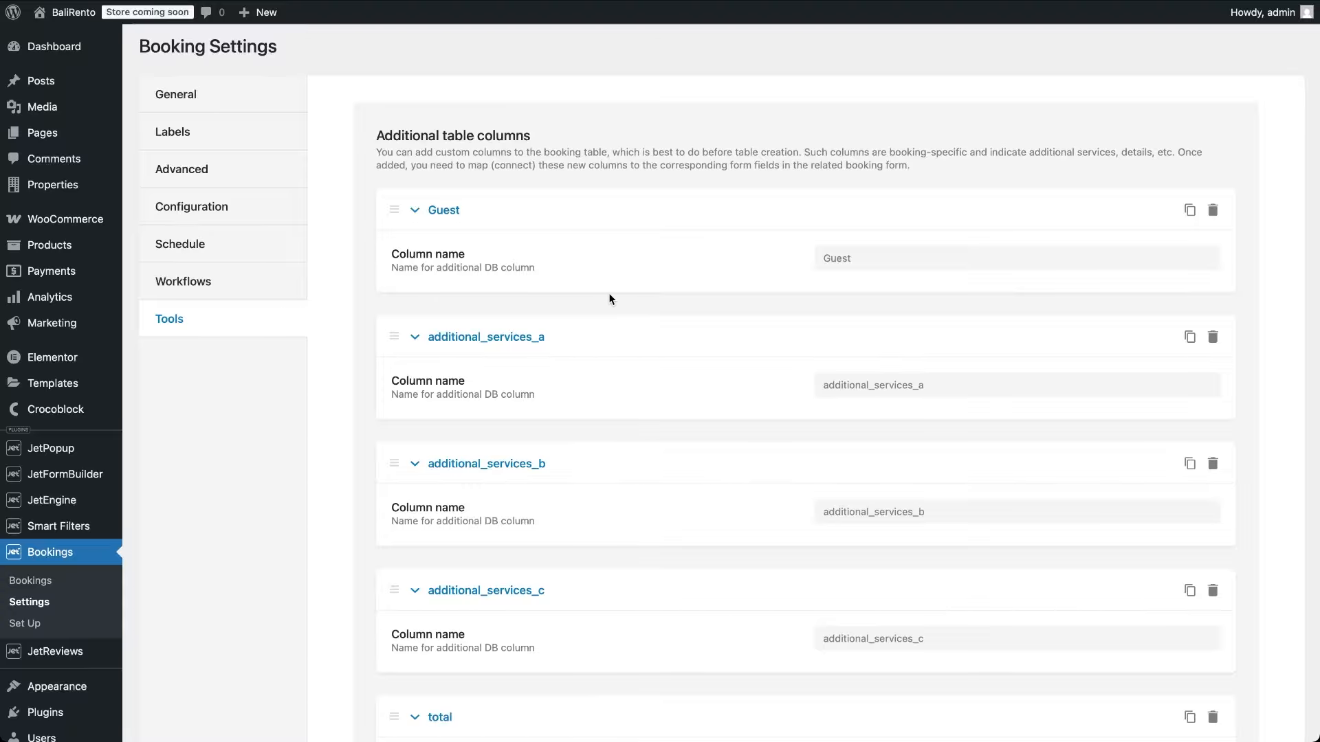
scroll(610, 300, "down", 6)
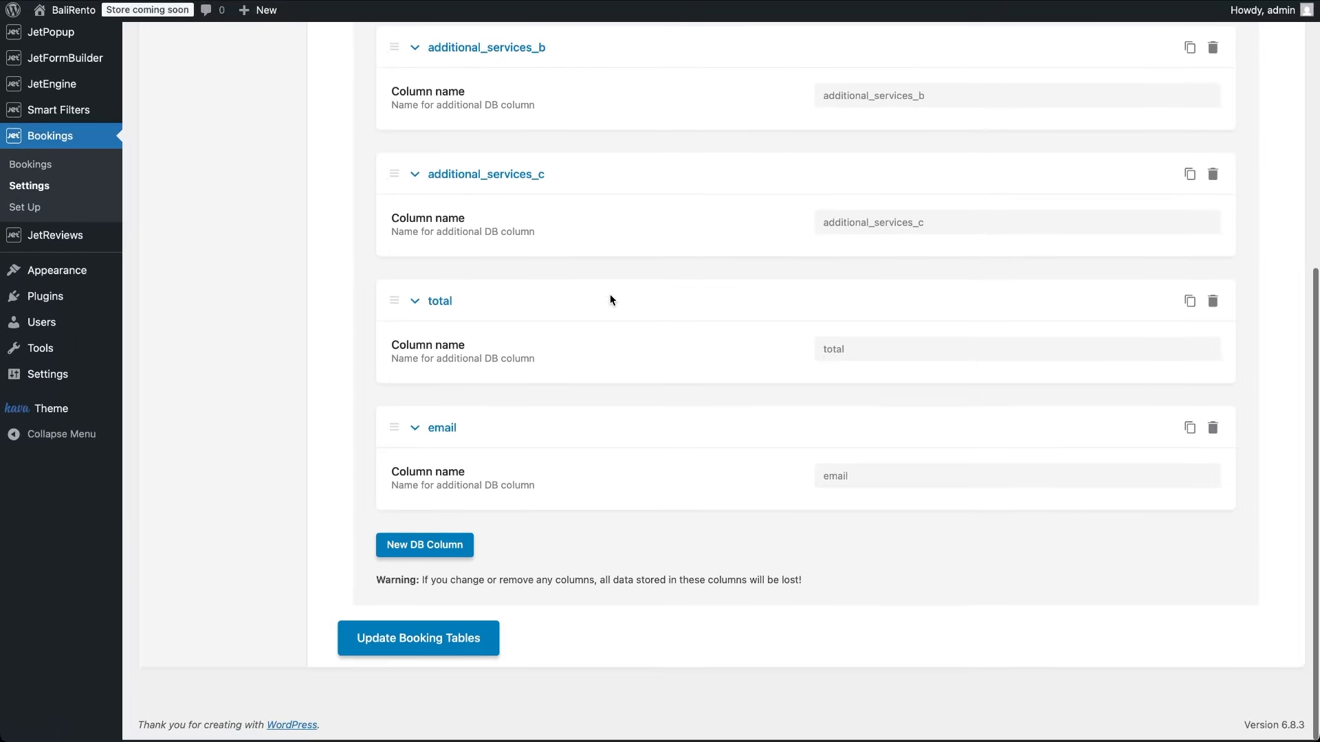
scroll(611, 299, "up", 5)
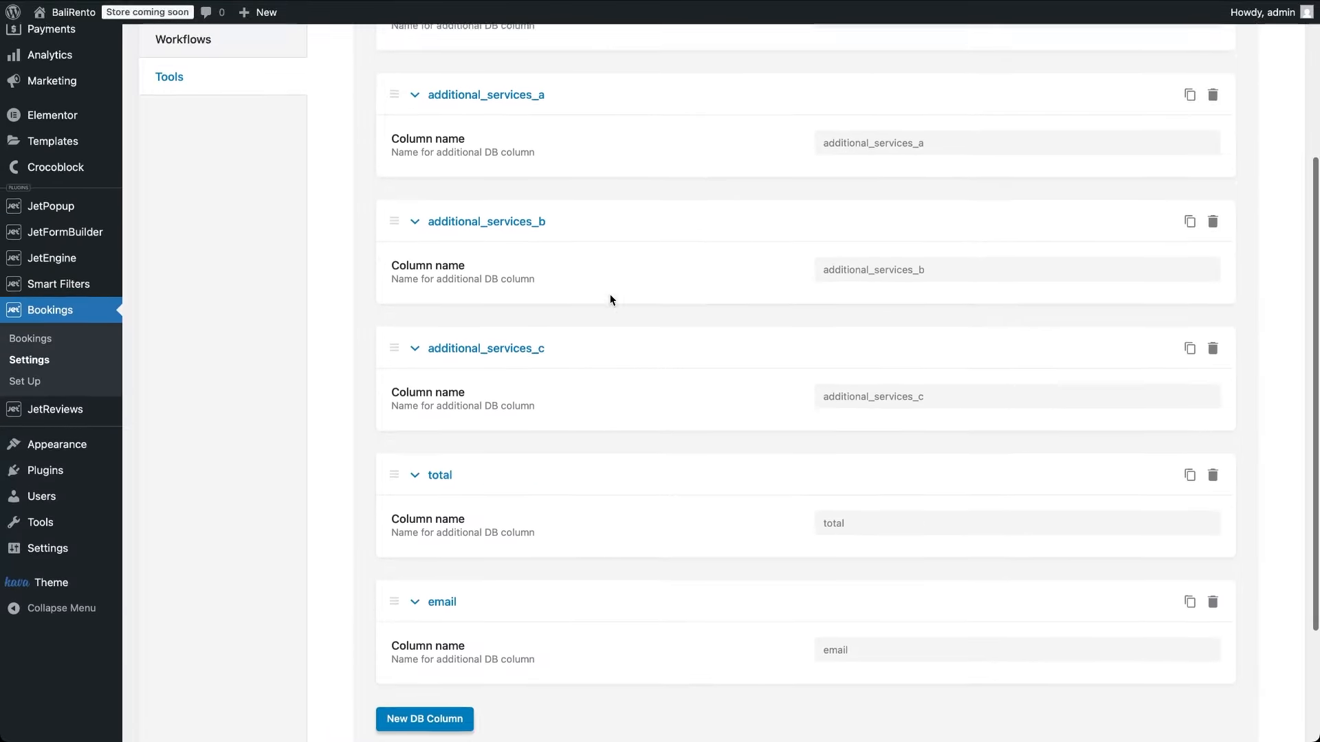
scroll(610, 300, "up", 2)
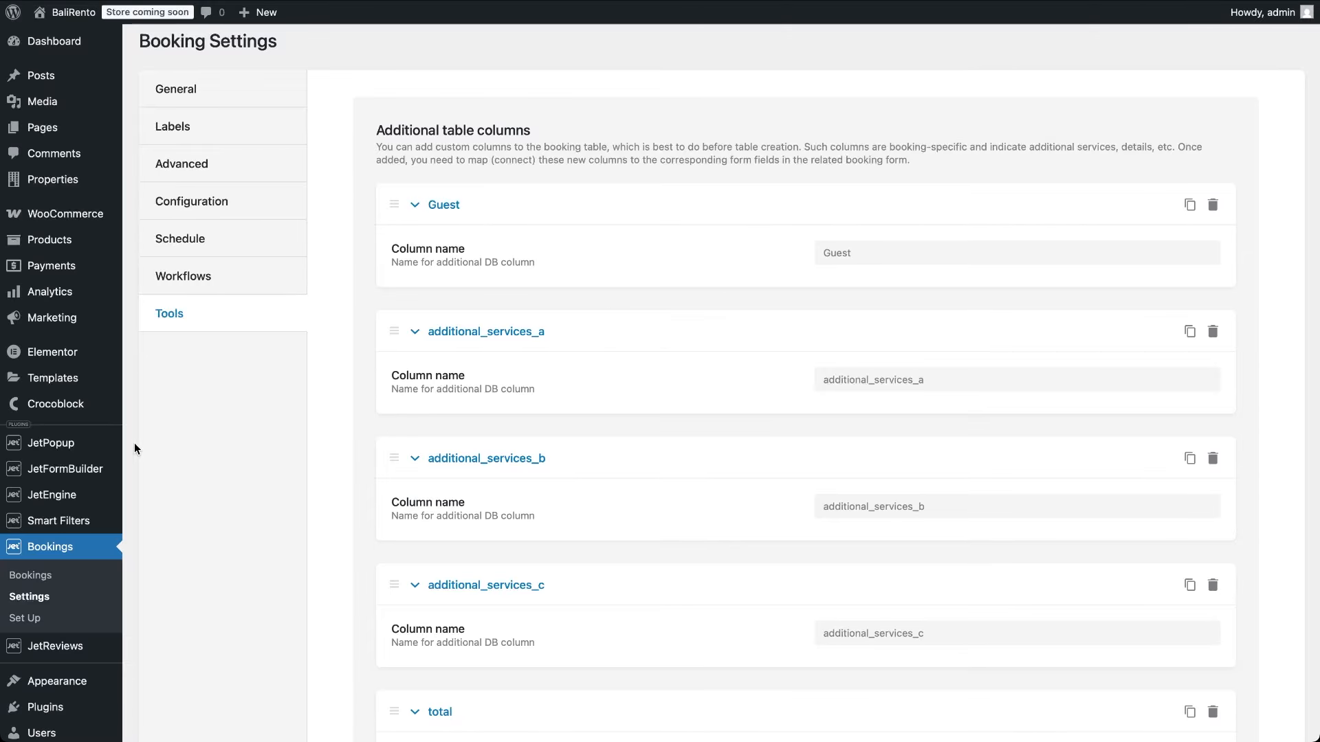
Create a new JetEngine query named "Booking for current user query" with the JetBooking Query type.
mouse_move(72, 497)
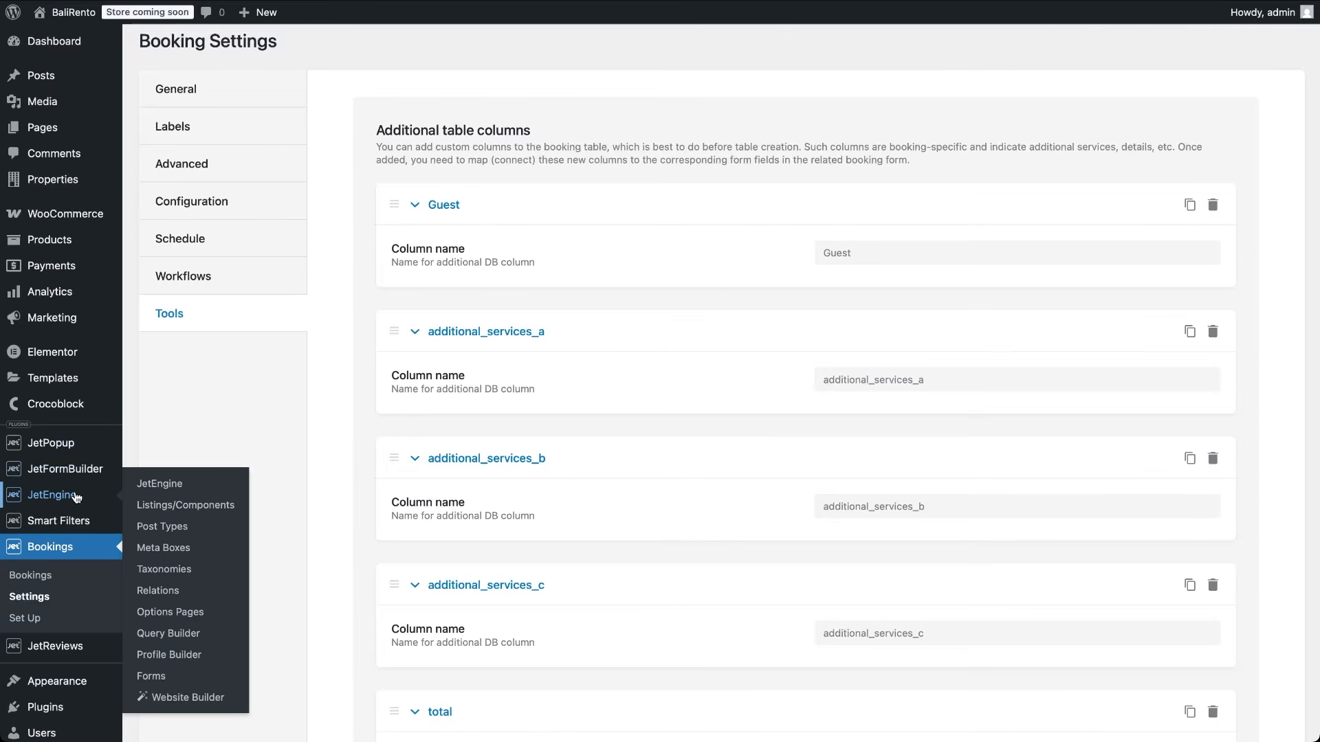
left_click(175, 633)
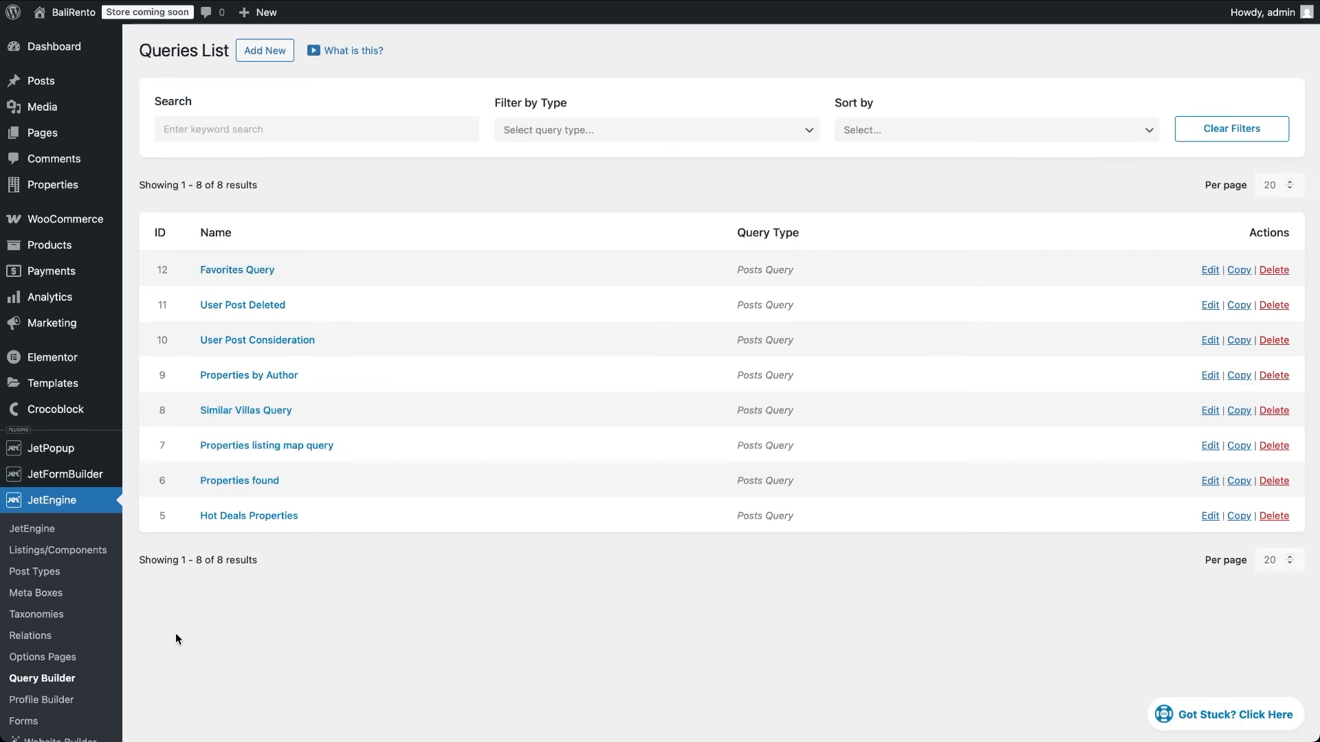
left_click(279, 51)
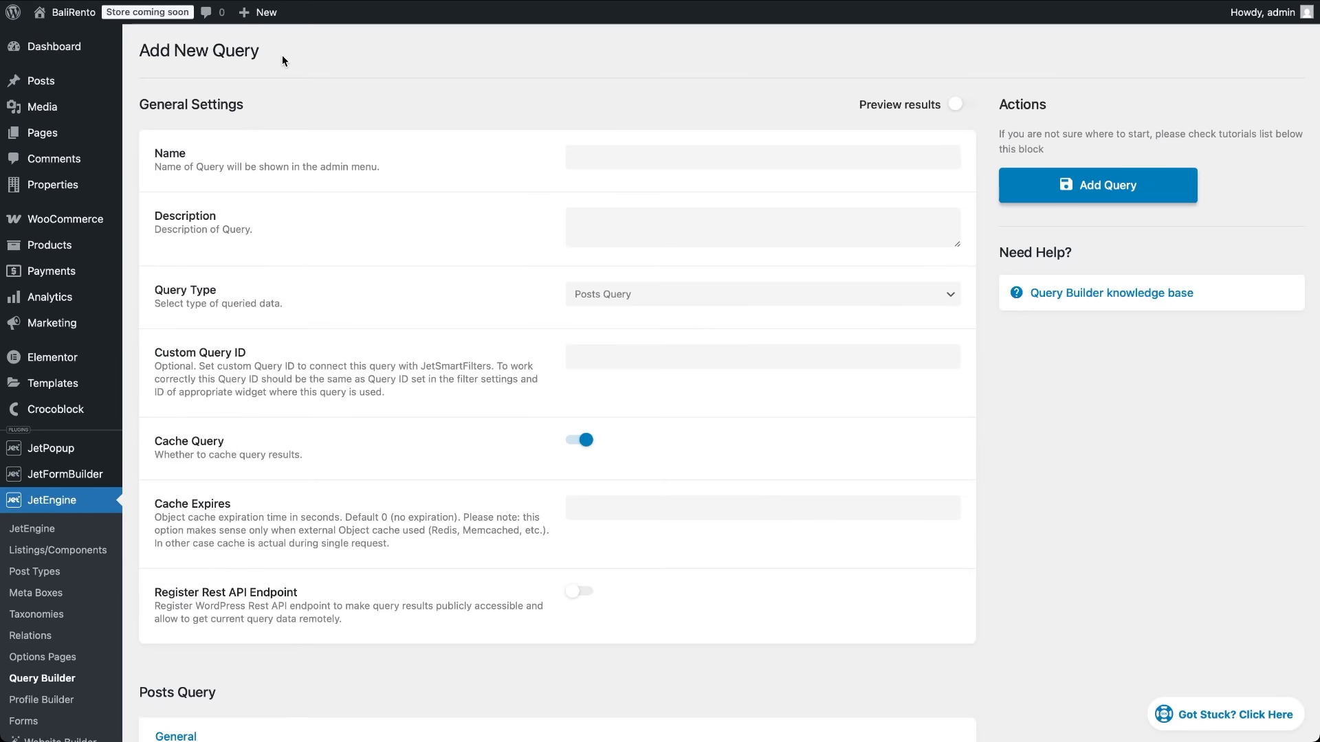
left_click(579, 158)
type("Booking for current user query")
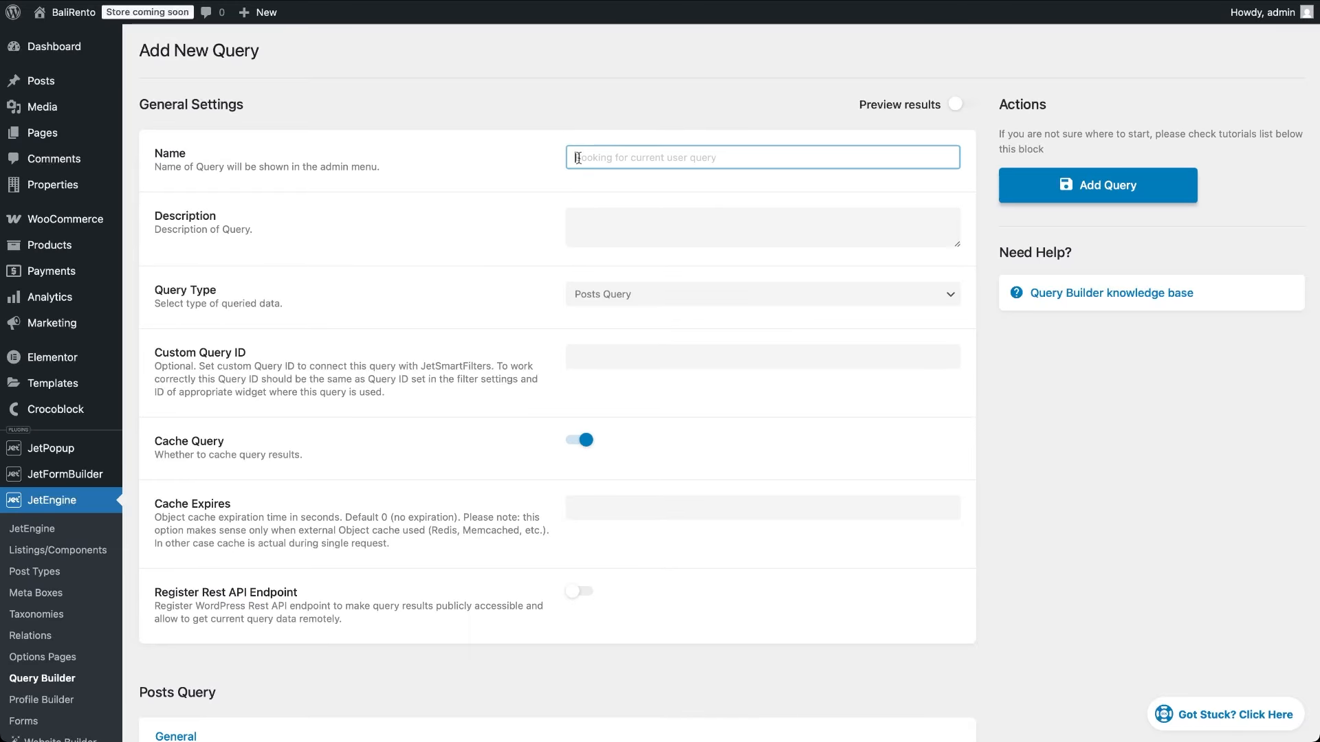
left_click(623, 303)
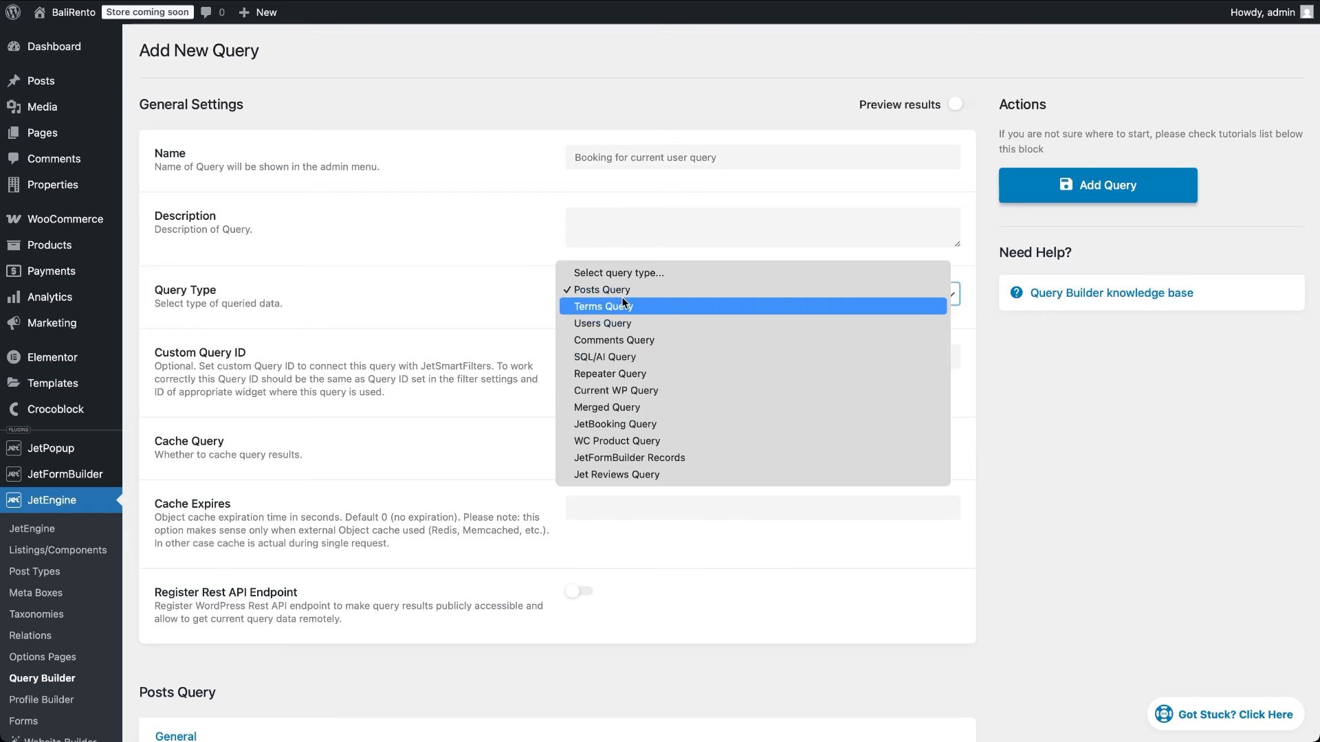
left_click(642, 424)
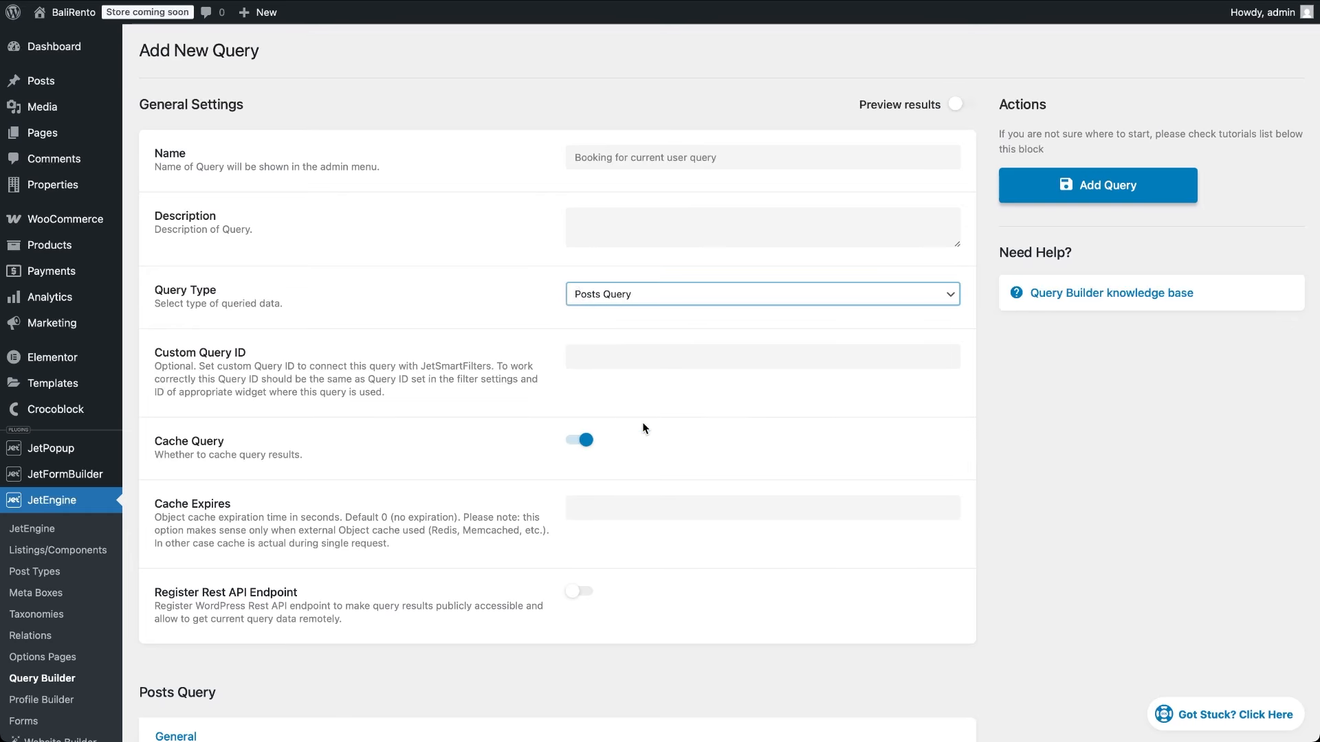
Restrict the JetBooking query to bookings with the Pending status.
scroll(485, 684, "down", 8)
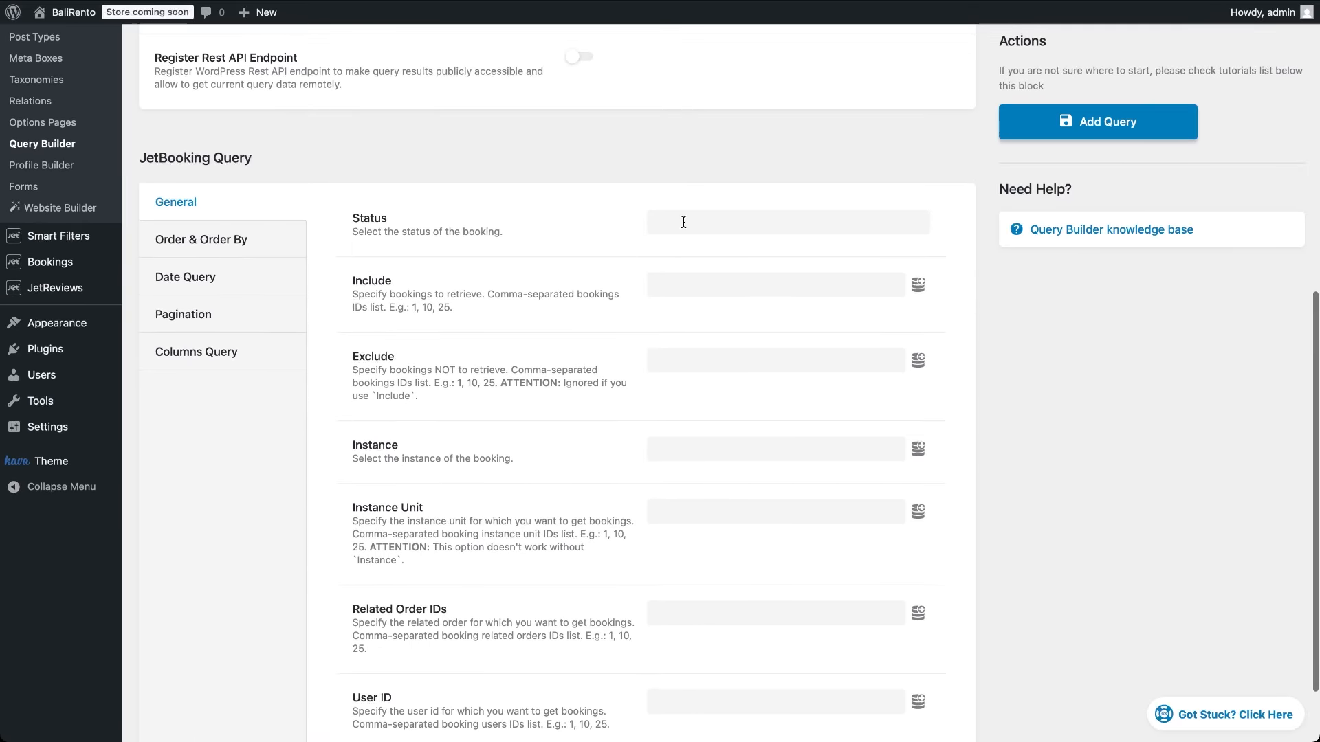
left_click(683, 222)
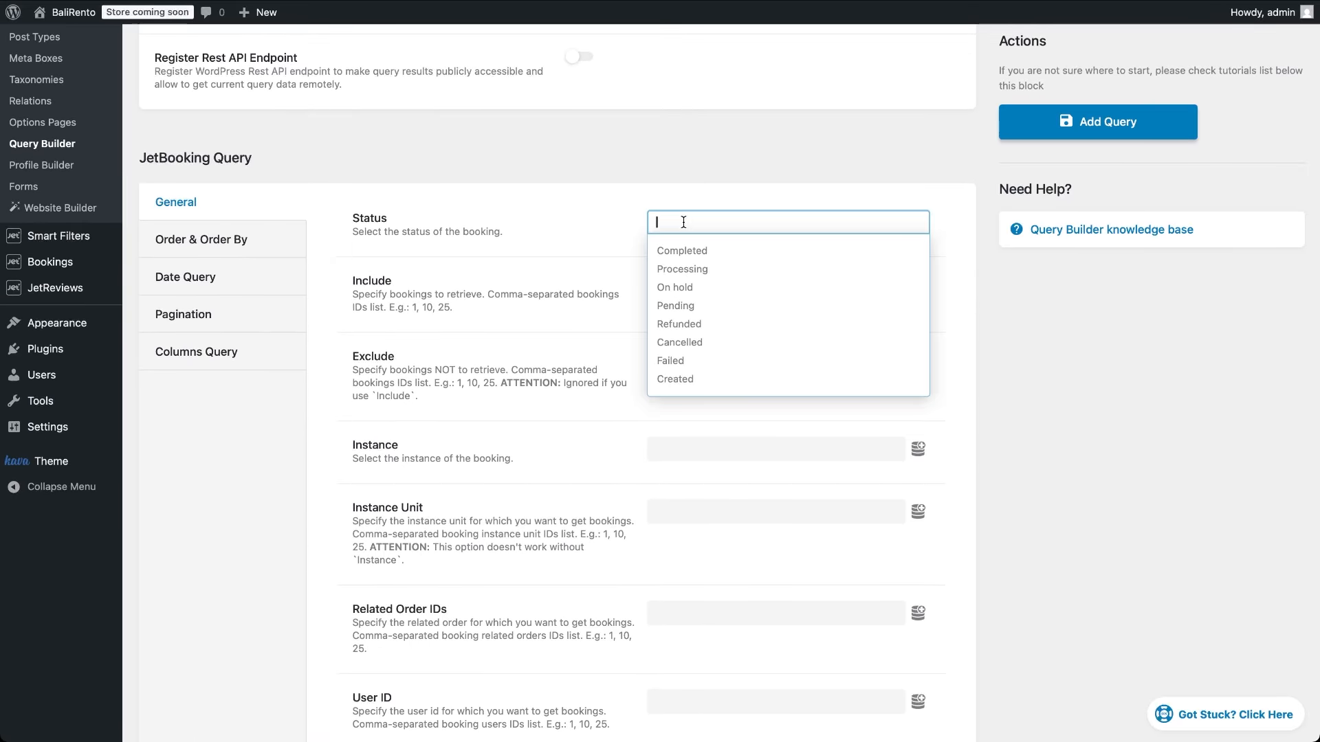
left_click(711, 311)
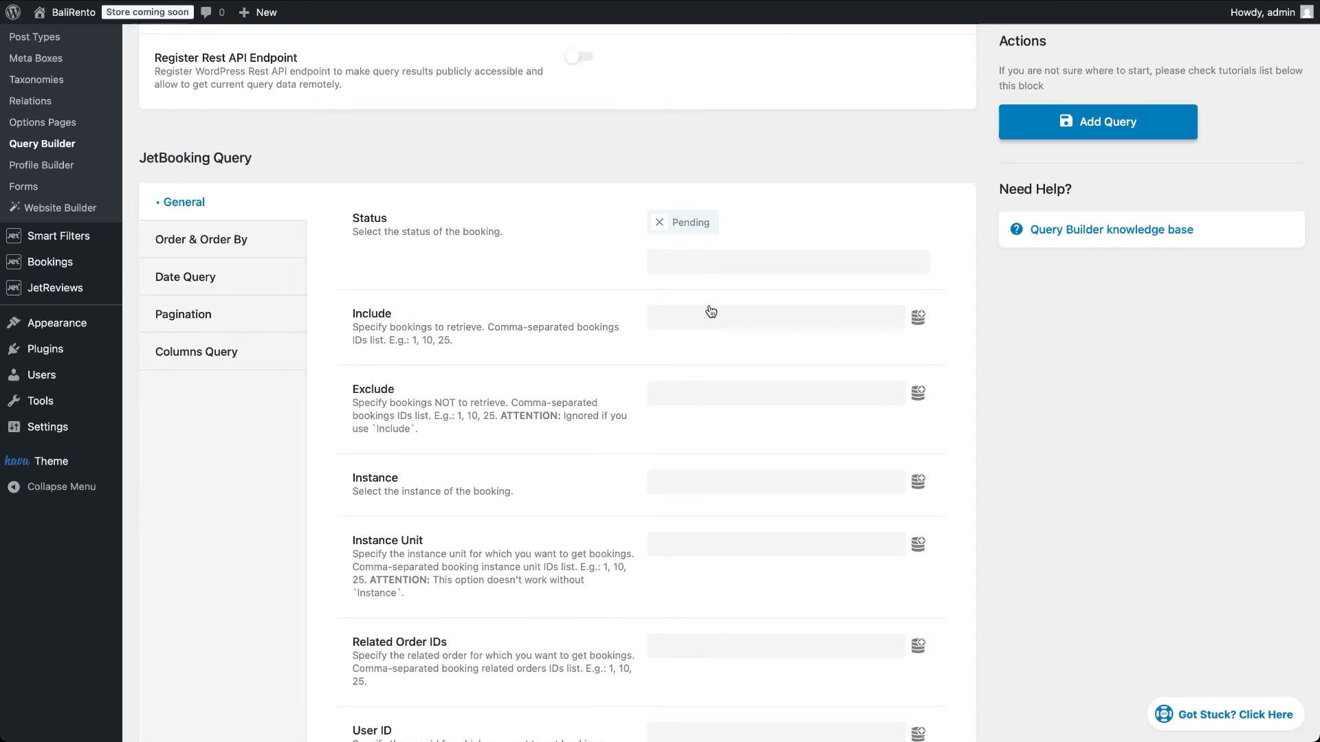
Set the query's User ID to the dynamic Current user ID value and save the query.
scroll(604, 578, "down", 3)
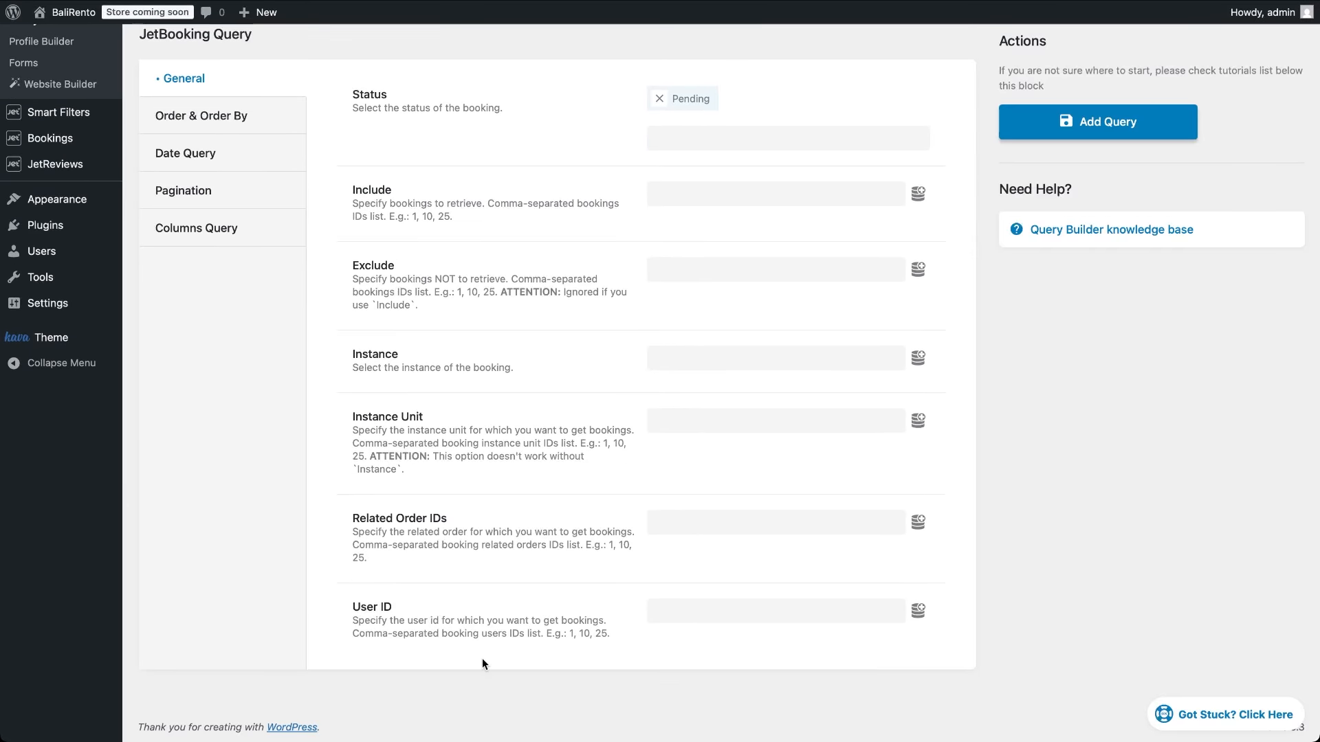
left_click(920, 611)
scroll(824, 664, "down", 5)
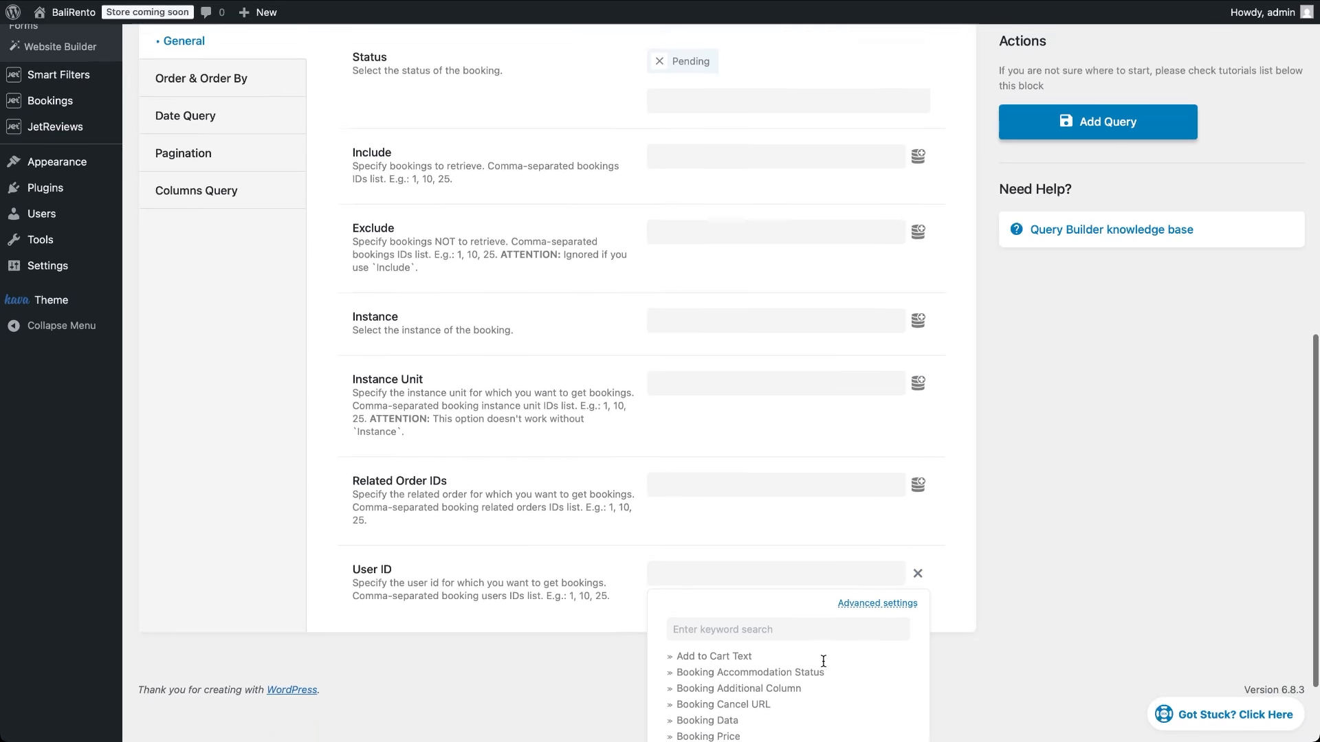
scroll(825, 667, "down", 3)
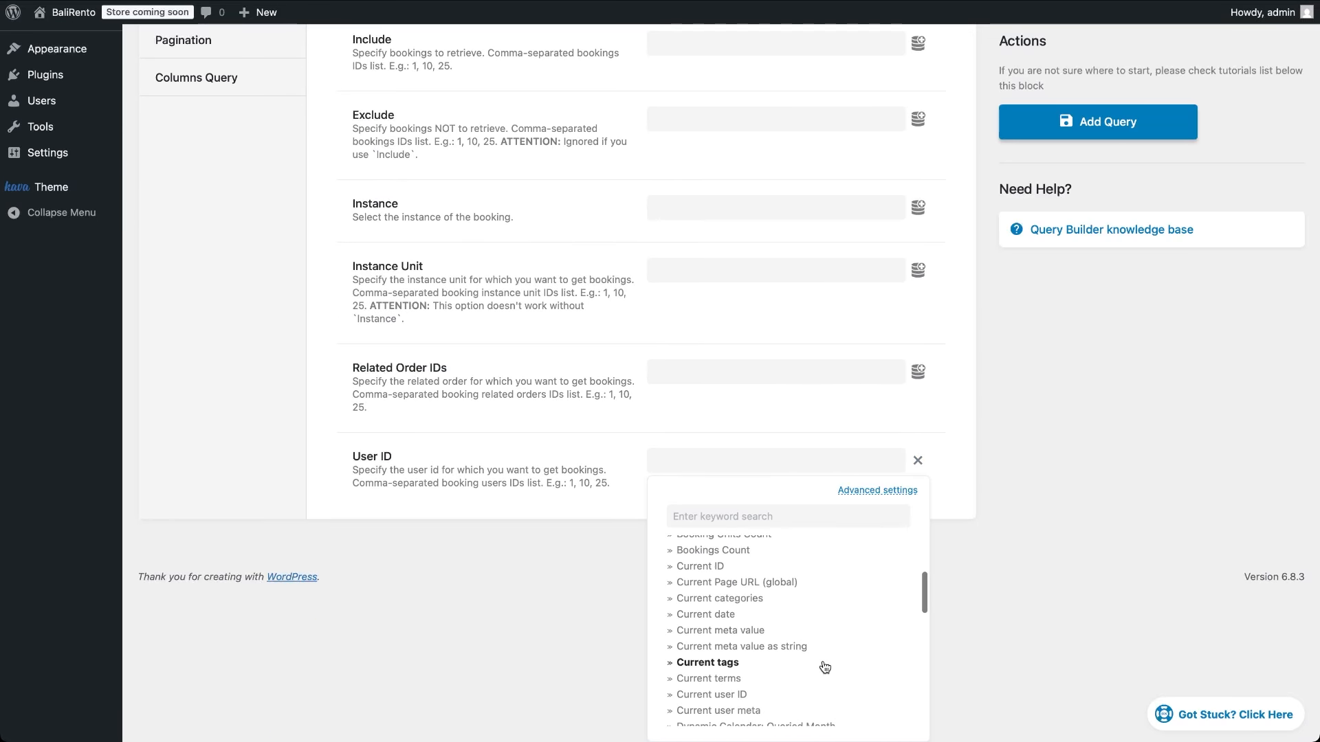
scroll(824, 666, "down", 2)
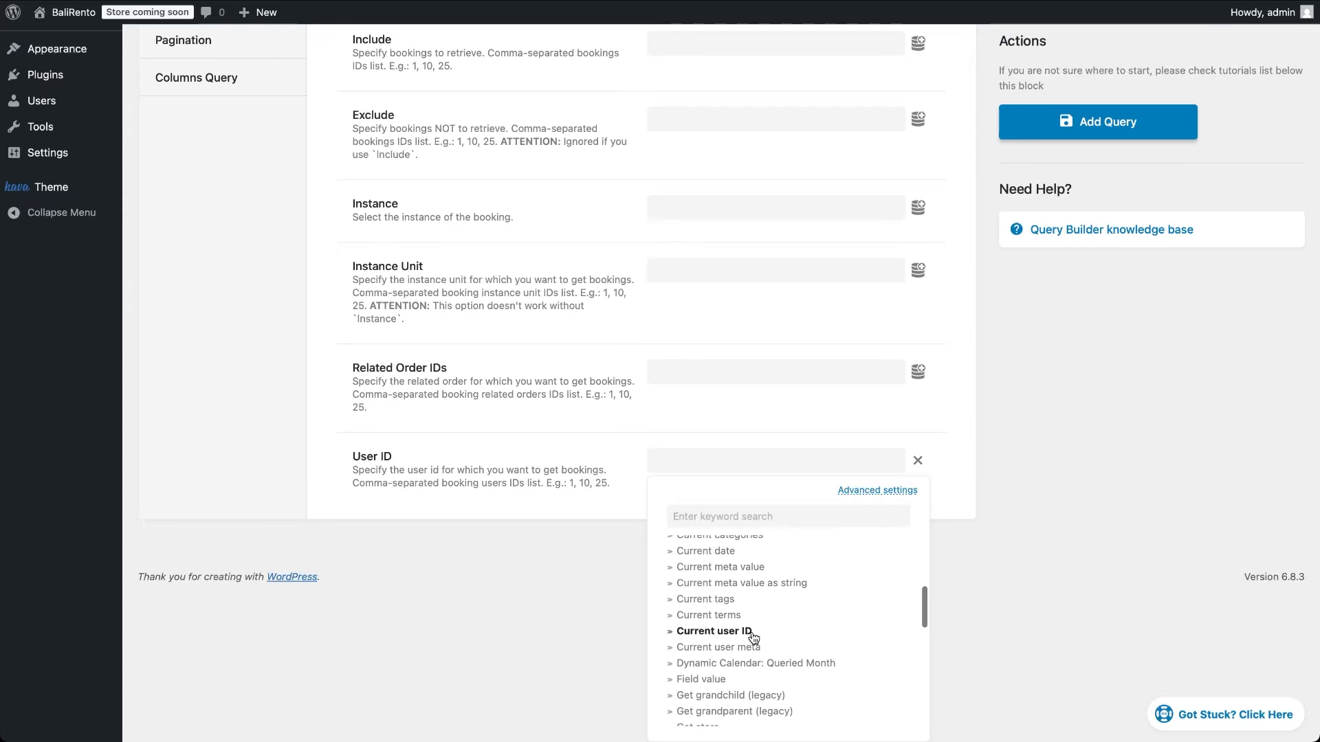
left_click(741, 629)
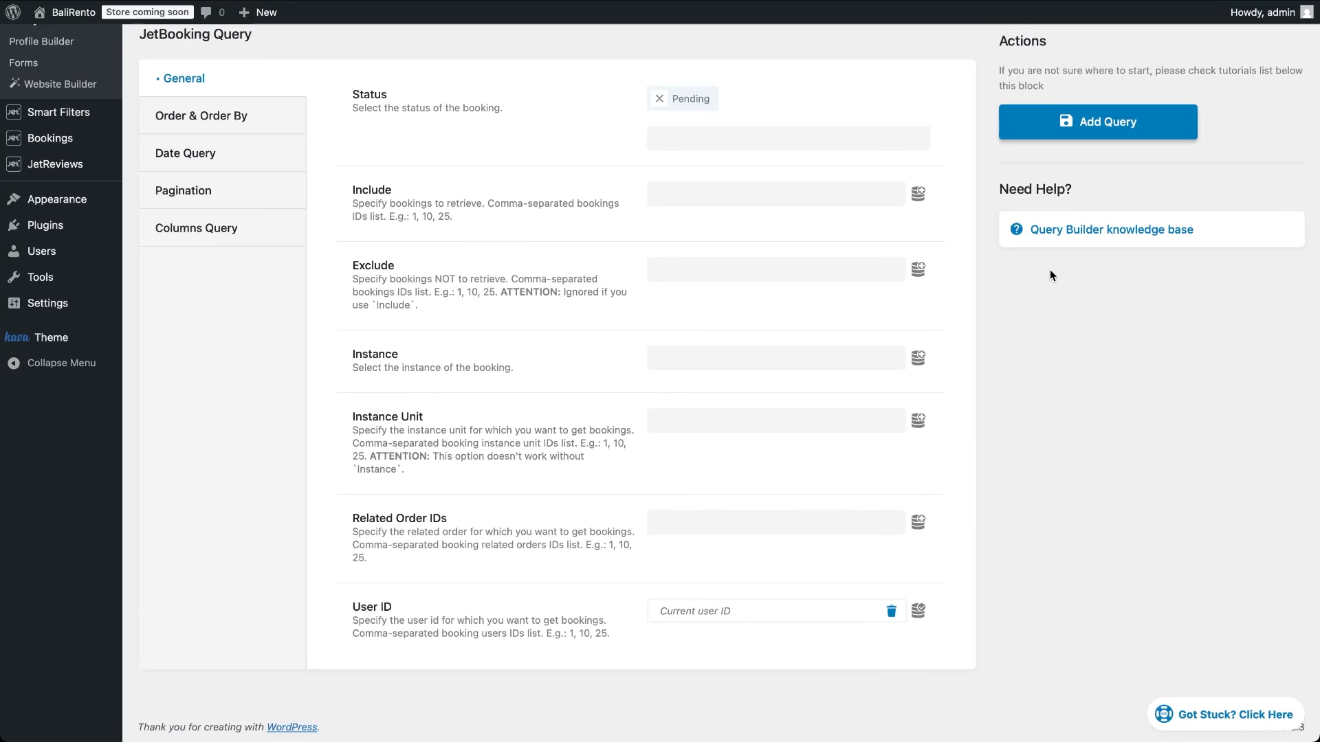
left_click(1108, 124)
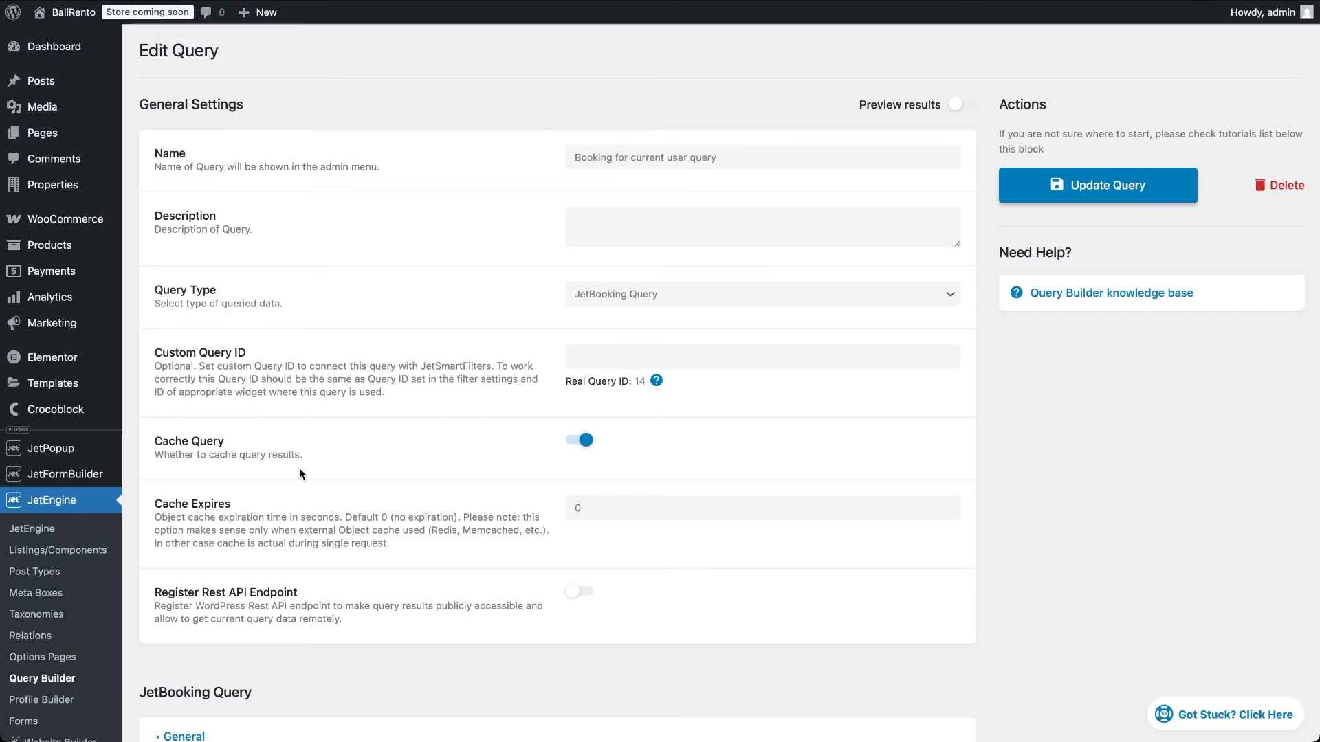
Create a new JetFormBuilder form from scratch titled "Booking form for dynamic calendar".
mouse_move(97, 481)
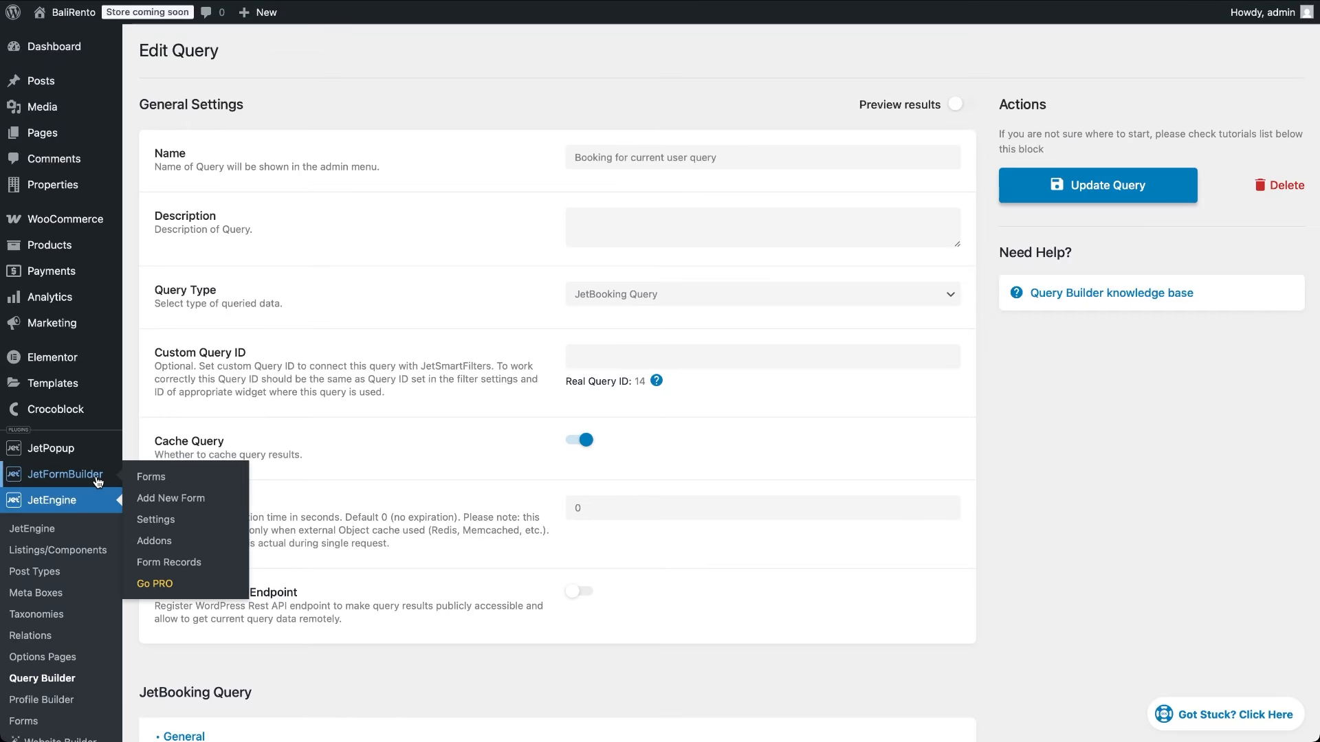
left_click(158, 499)
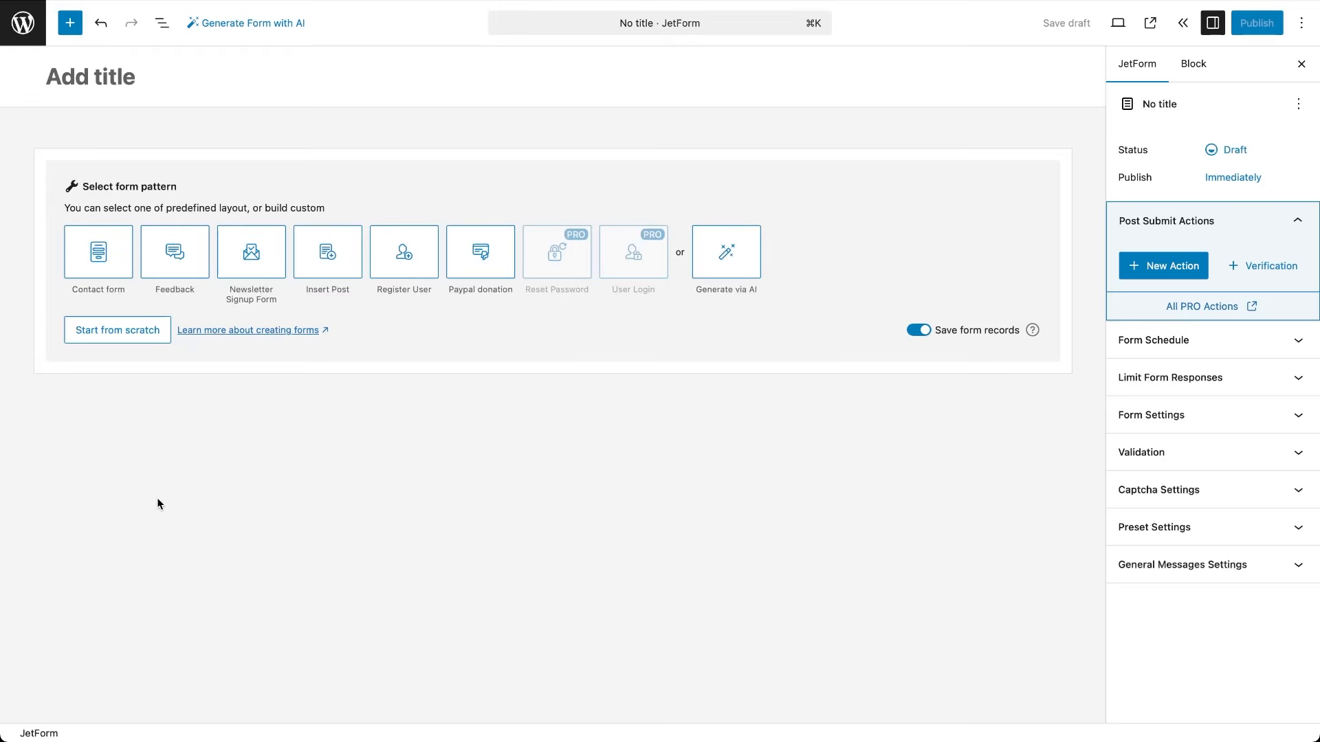
type("Booking form for dynamic calendar")
left_click(110, 336)
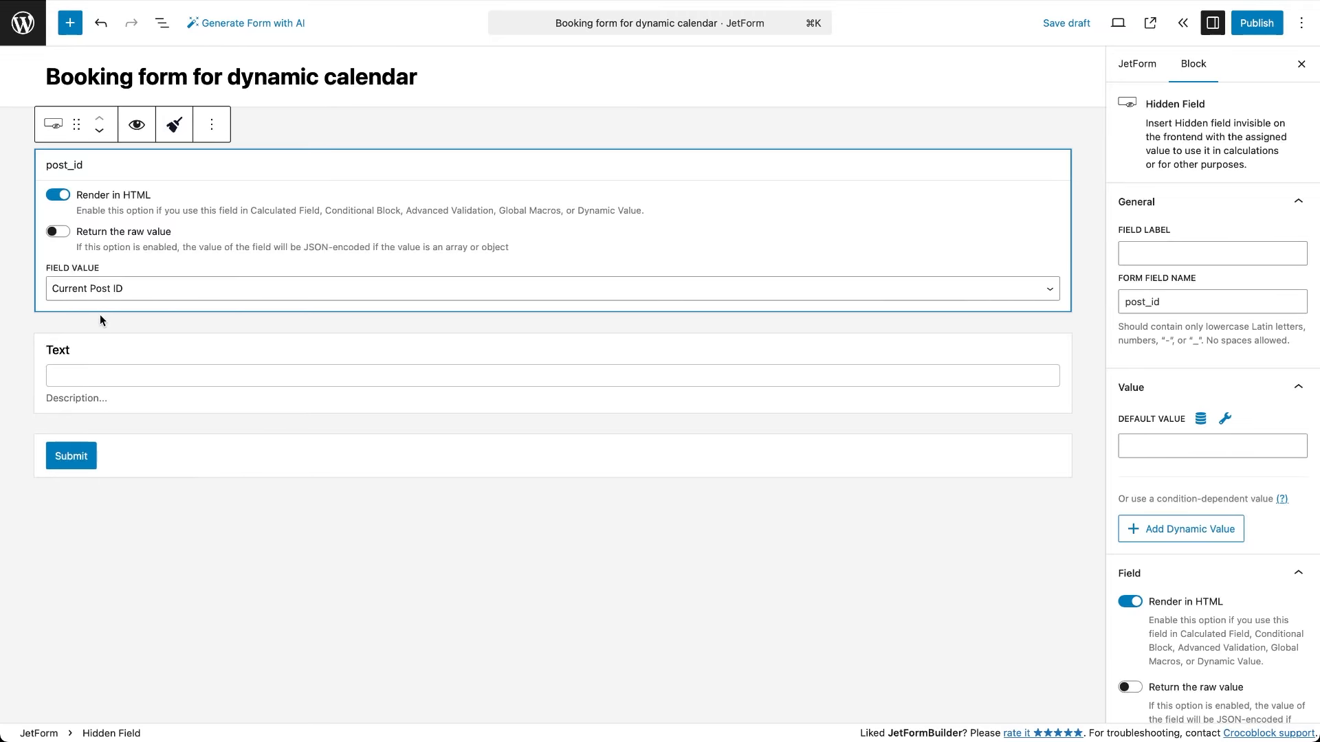
Label the form's text field "First name" and duplicate it for "Last name" and "Email" fields.
left_click(63, 351)
type("First name")
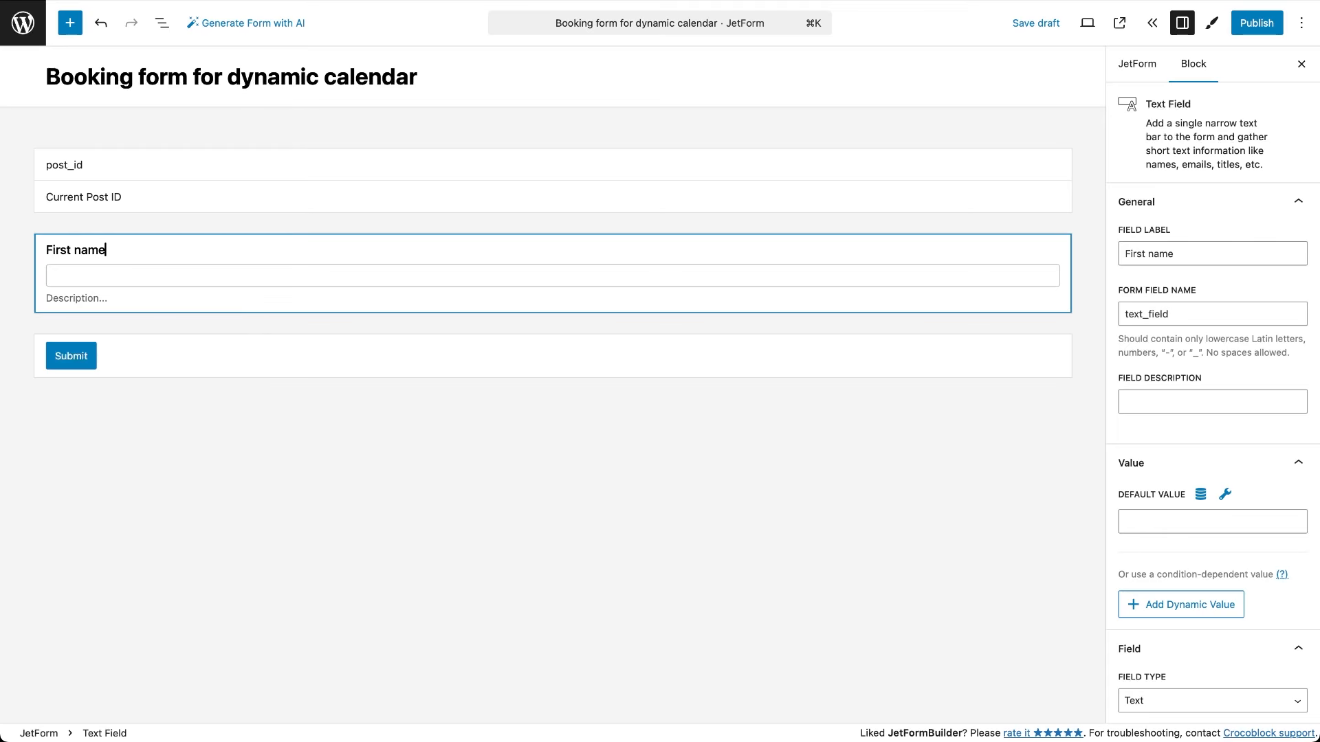
key("super+shift+d")
type("Last name")
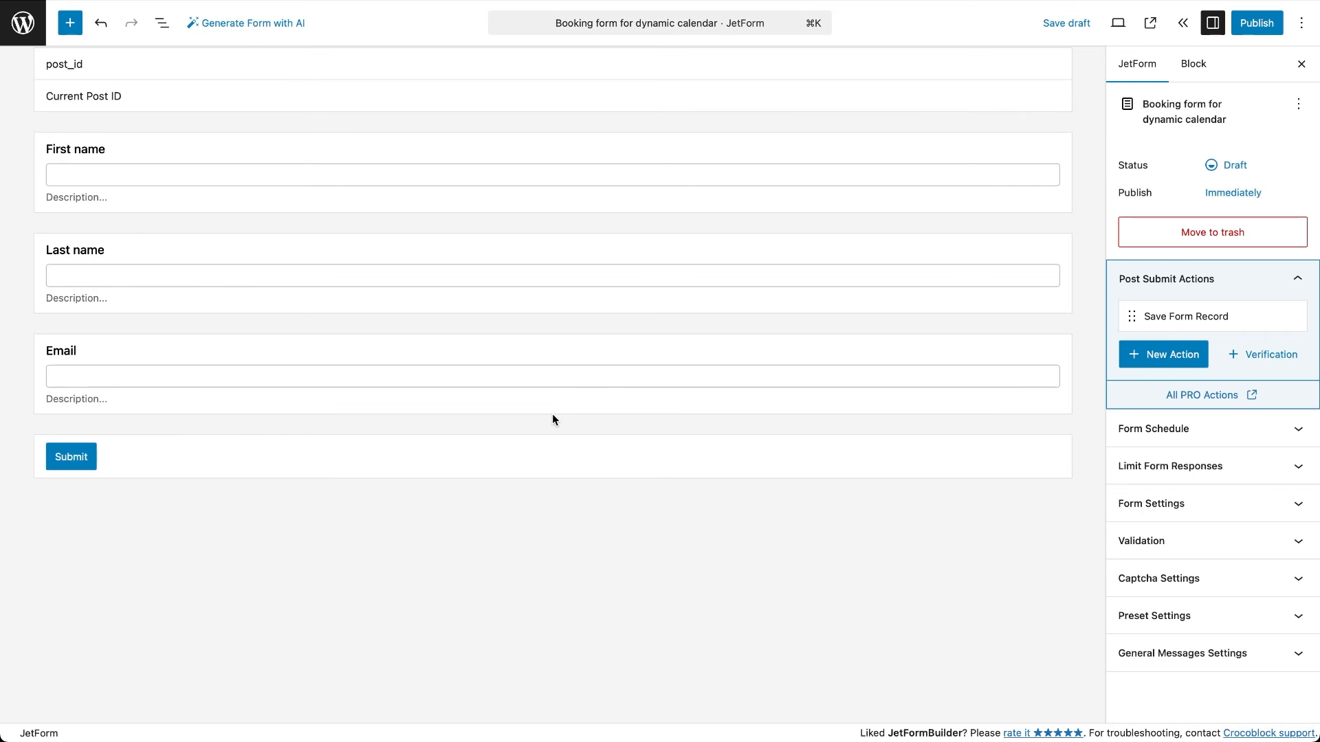
Insert a Check-in/check-out dates field between Email and Submit, labelled "Check In/Check Out" with the form field name check_in_check_out.
left_click(552, 424)
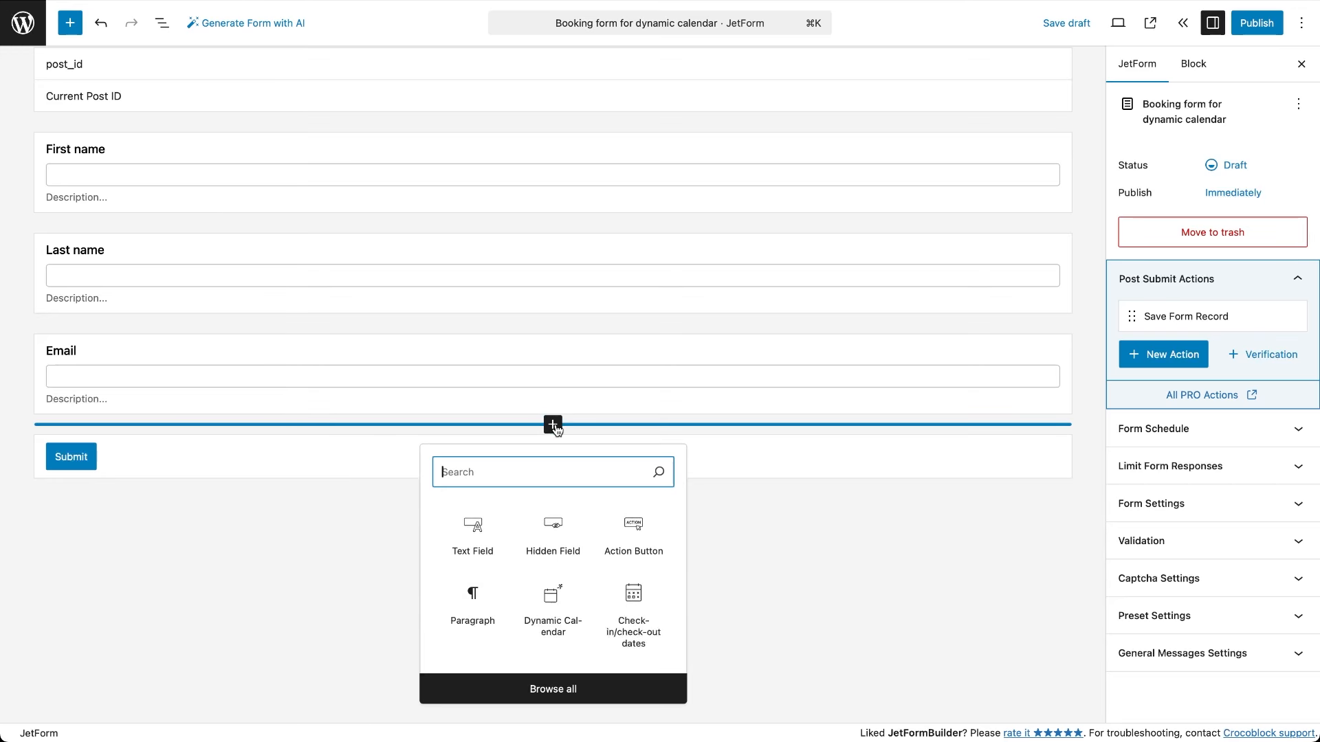
type("check")
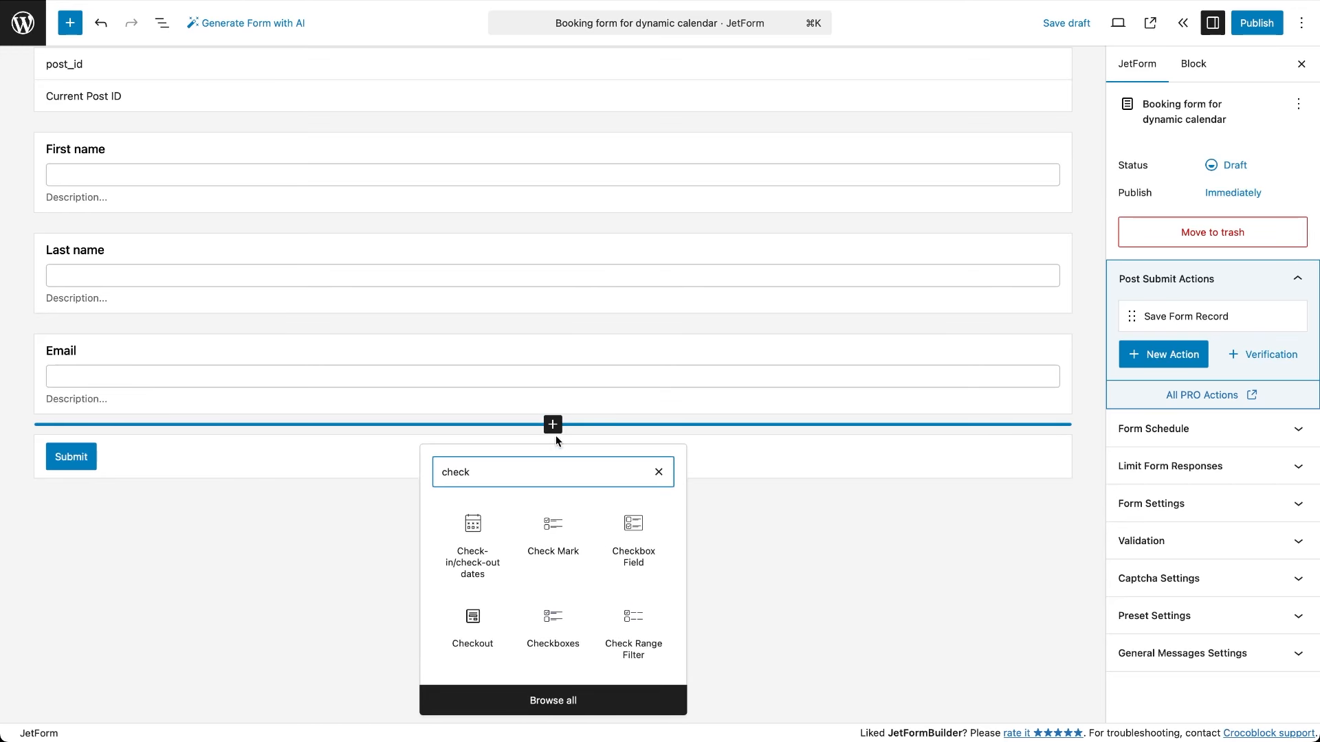
left_click(466, 555)
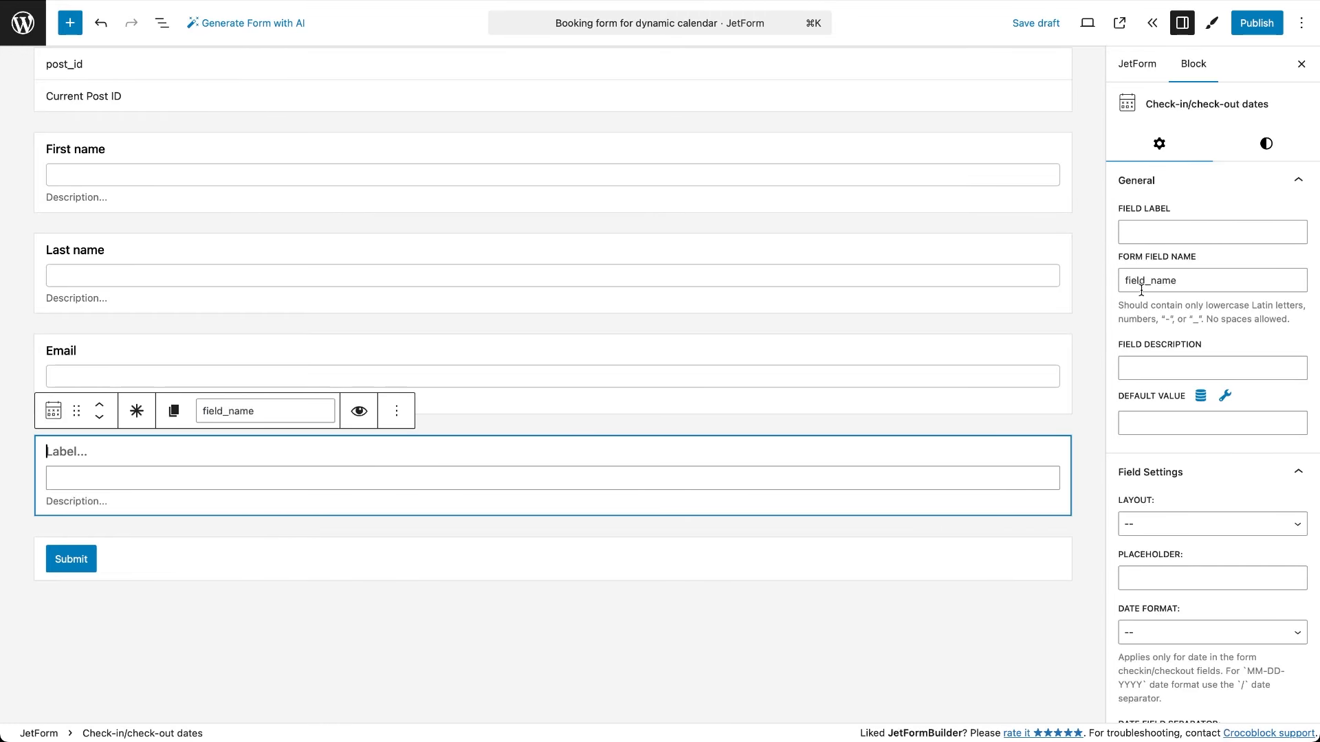
left_click(1171, 236)
type("Check In/Check Out")
key("Tab")
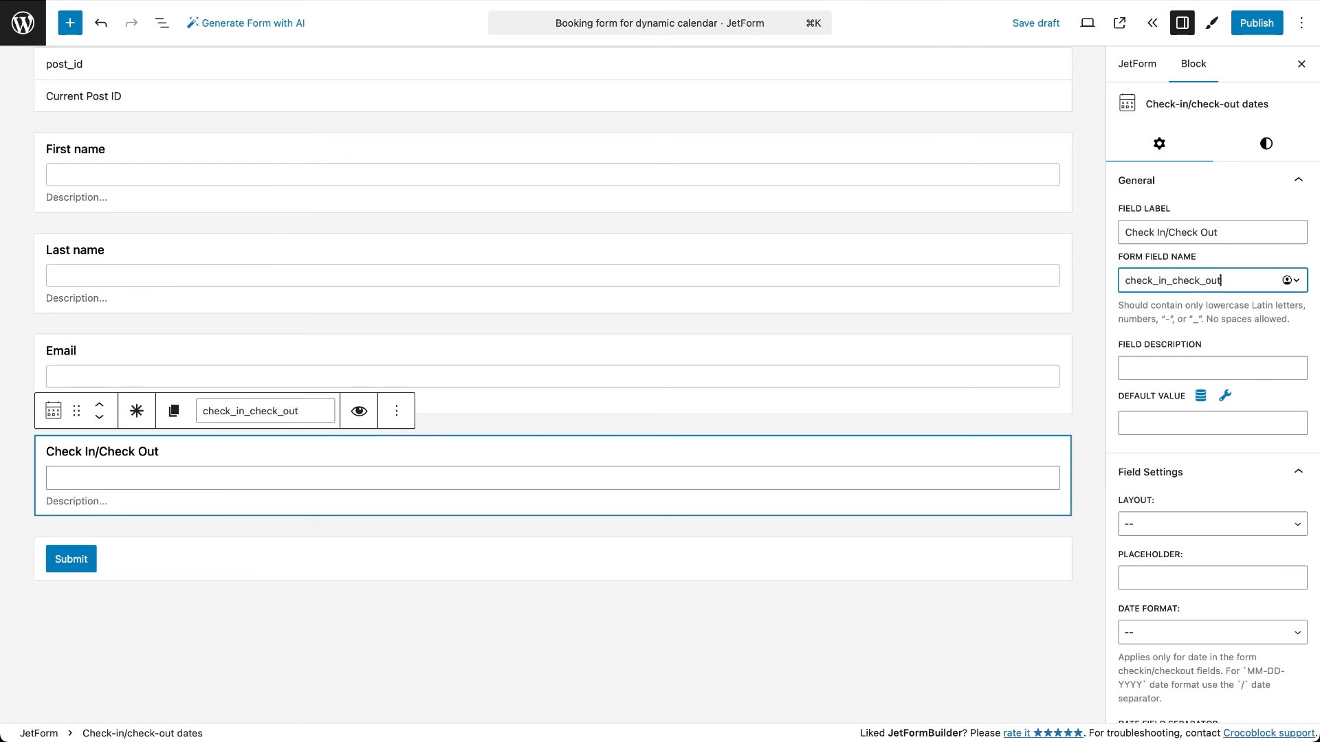
Set the dates field's layout to separate fields for check in and check out dates, positioned as List.
scroll(1225, 509, "down", 4)
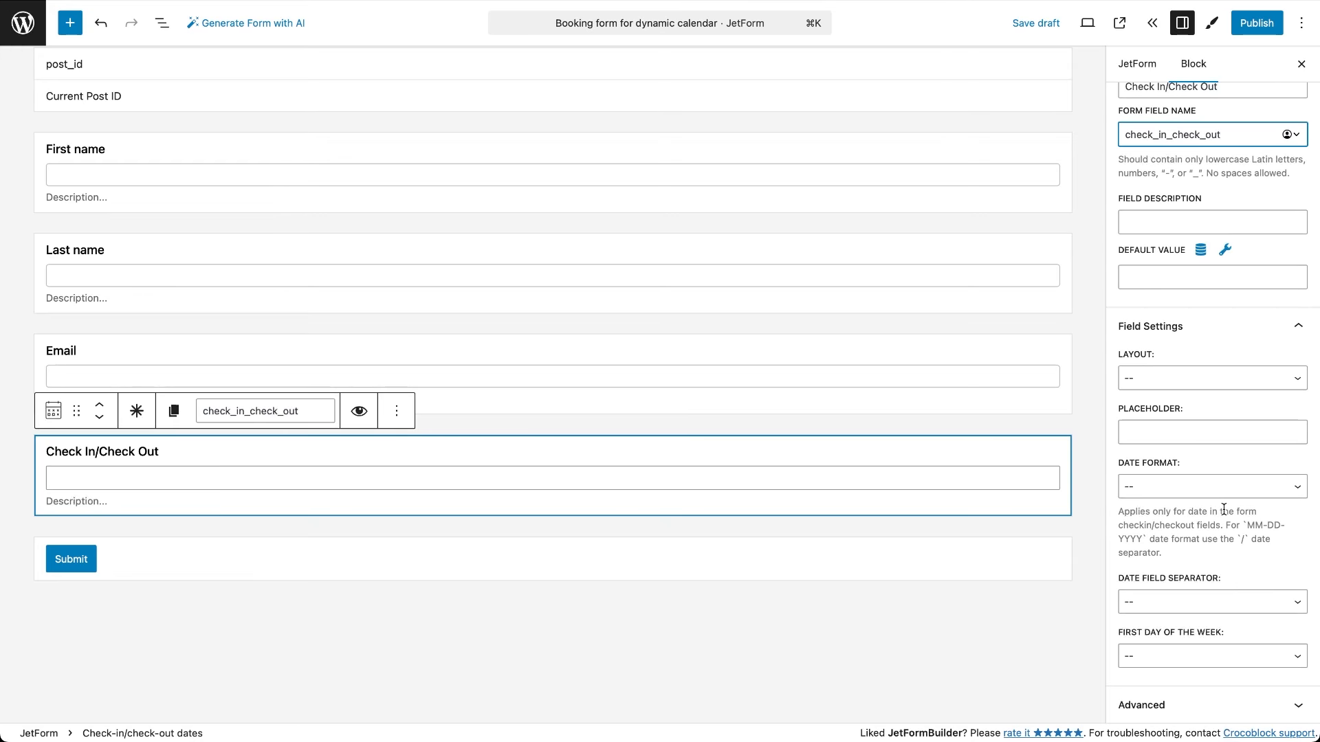
left_click(1293, 384)
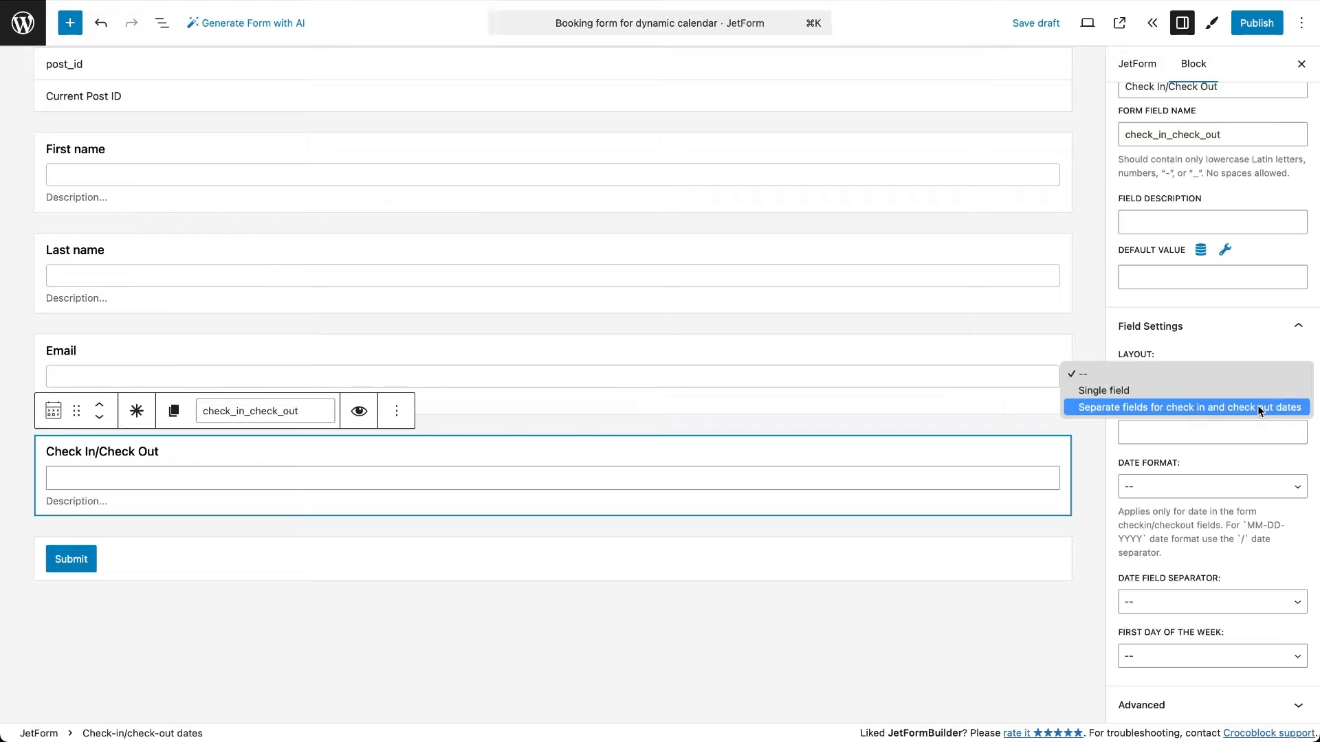
left_click(1260, 411)
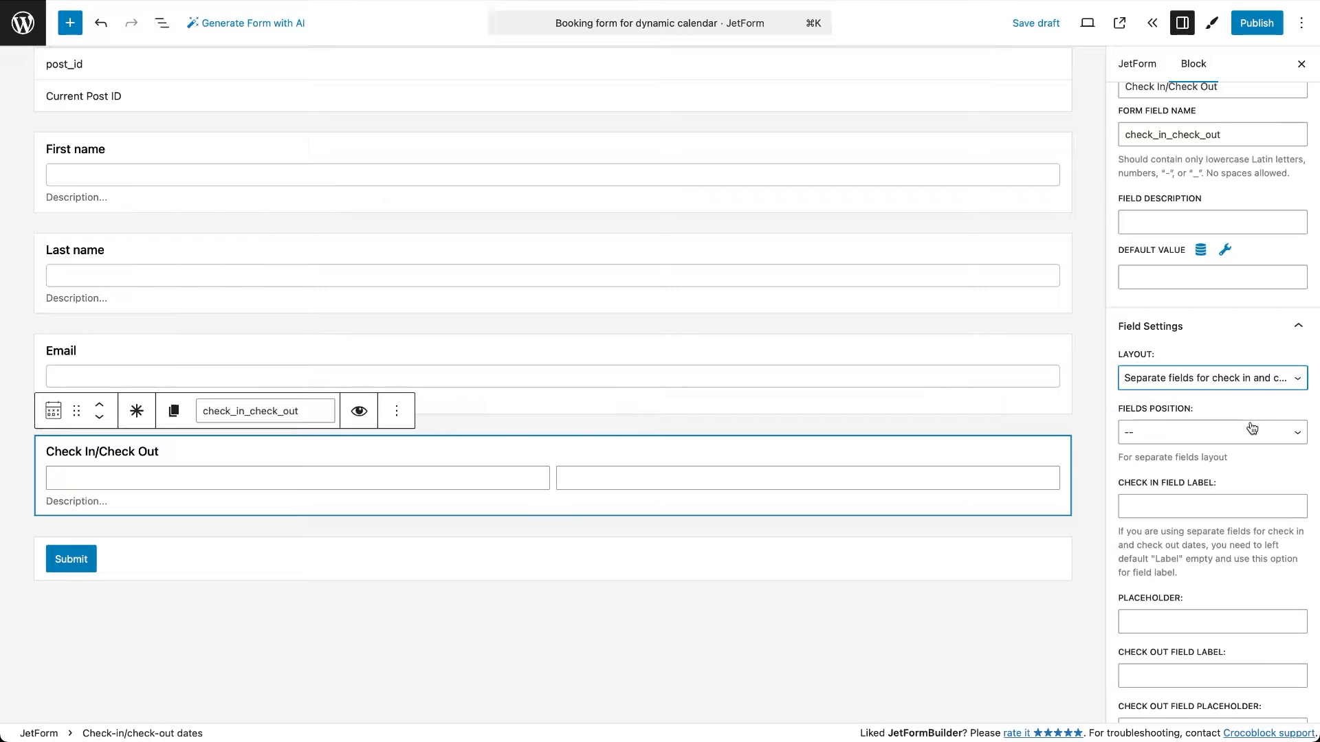
left_click(1247, 428)
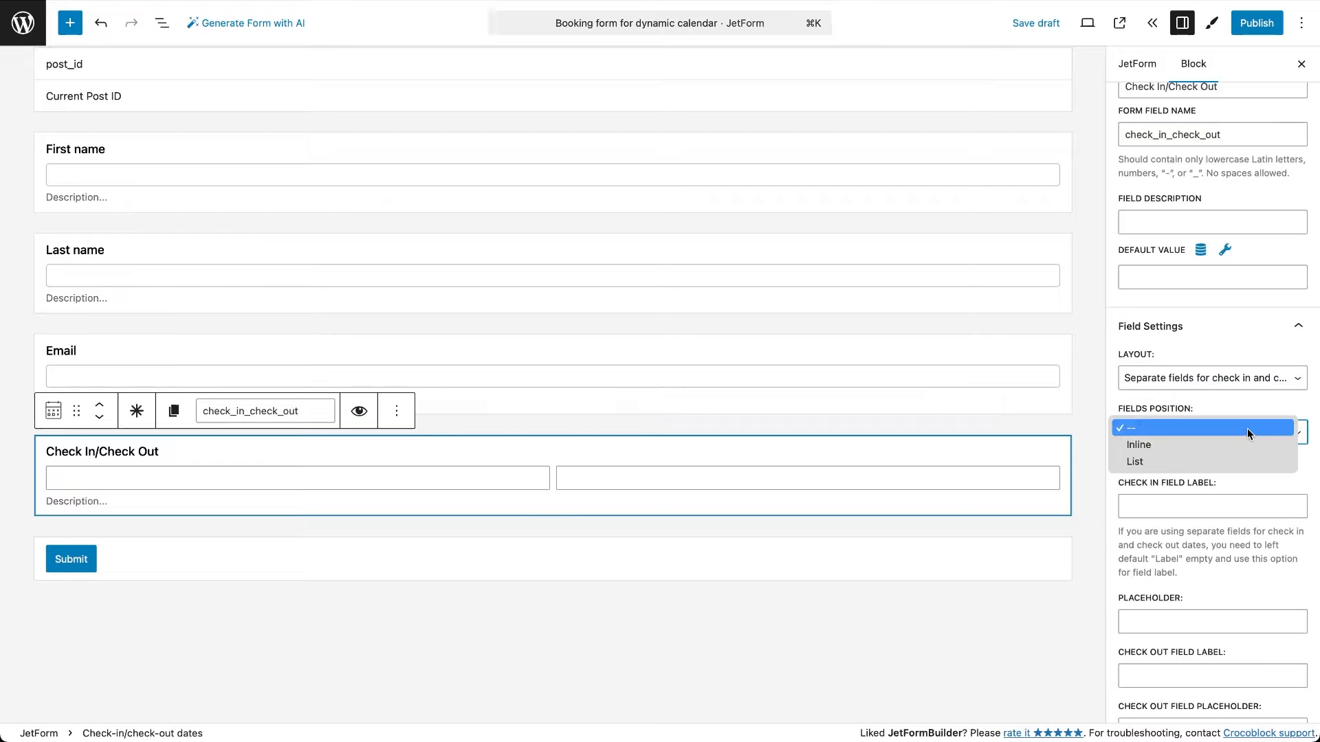
left_click(1226, 462)
Set the dates field's date format to MM-DD-YYYY, its separator to "-" and the first day of the week to Monday.
scroll(1204, 530, "down", 4)
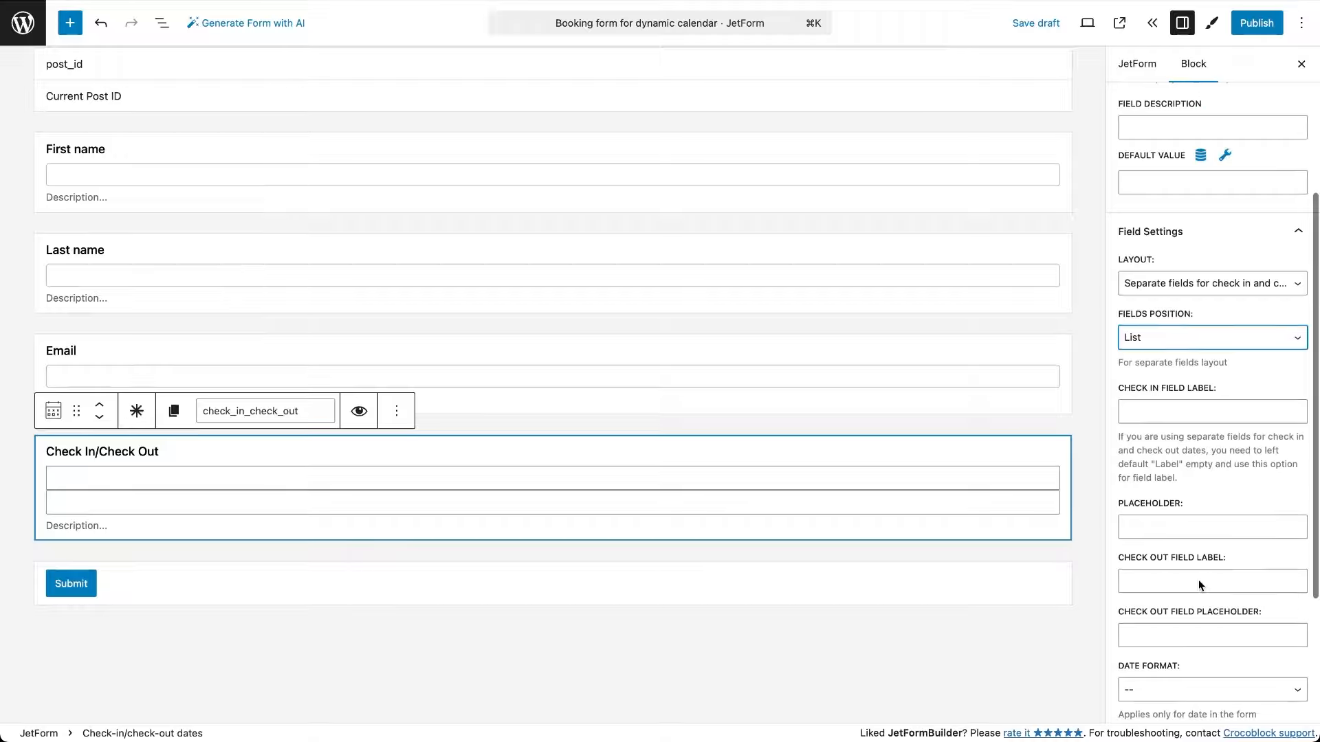
left_click(1205, 570)
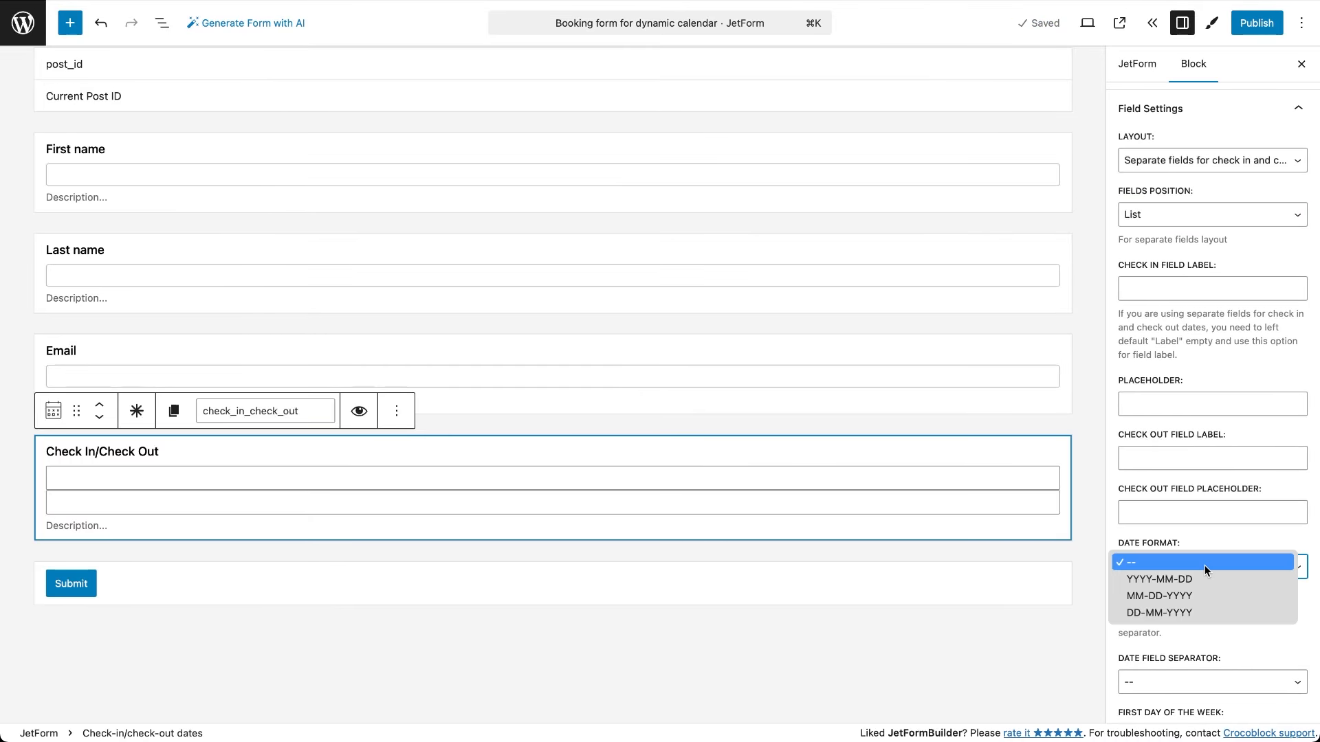
left_click(1181, 596)
scroll(1182, 596, "down", 1)
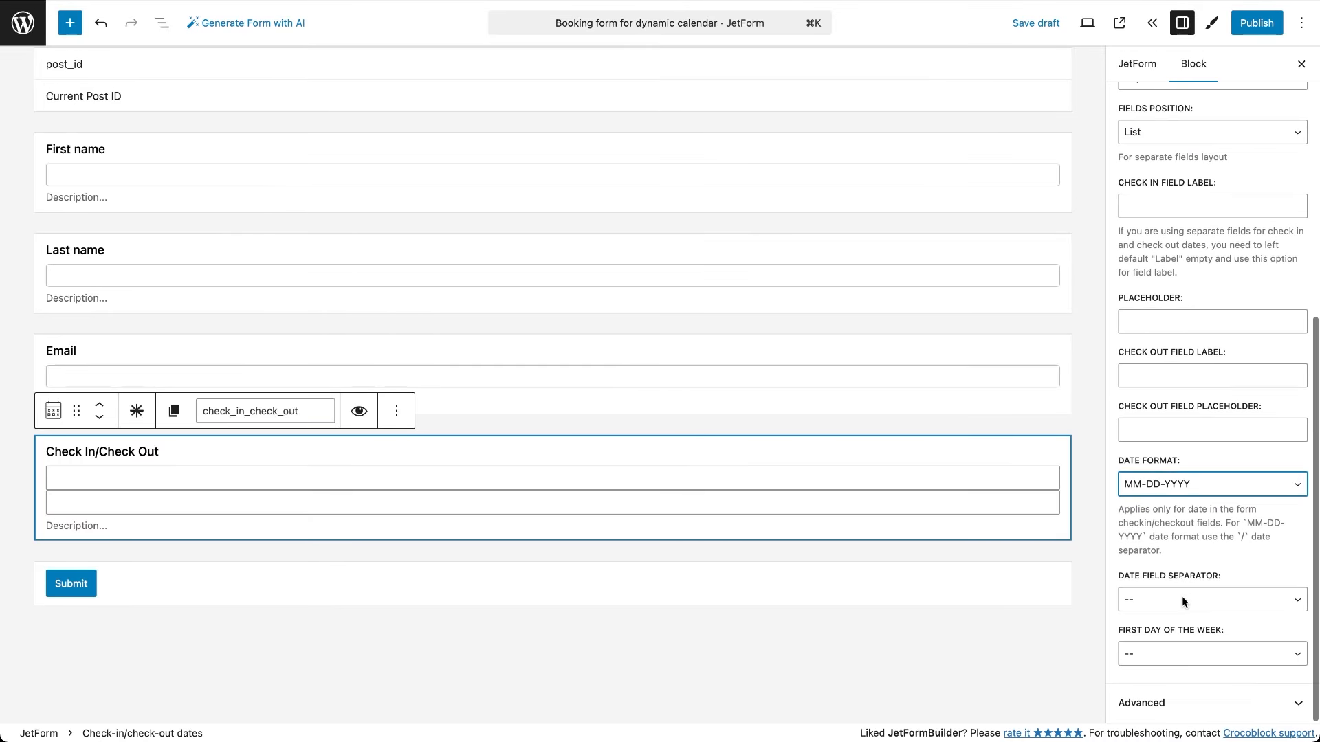
left_click(1165, 658)
left_click(1165, 666)
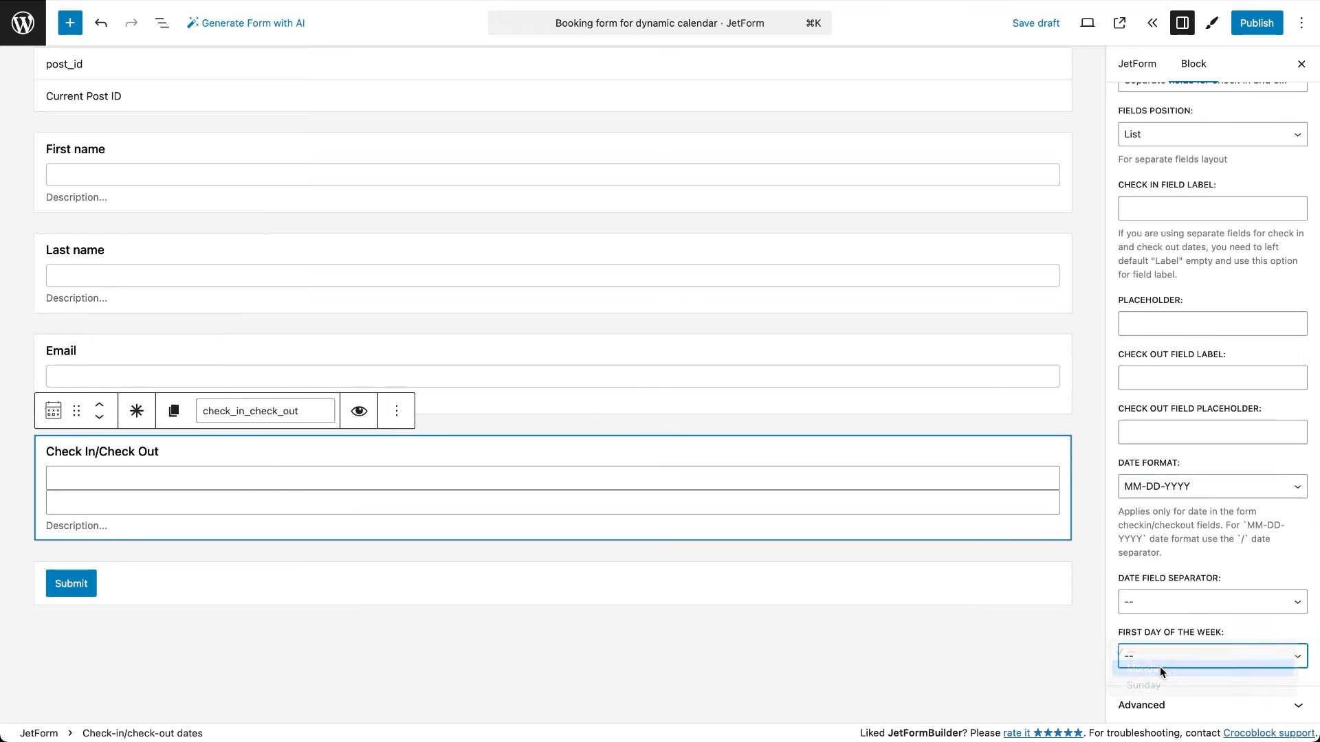
left_click(1167, 602)
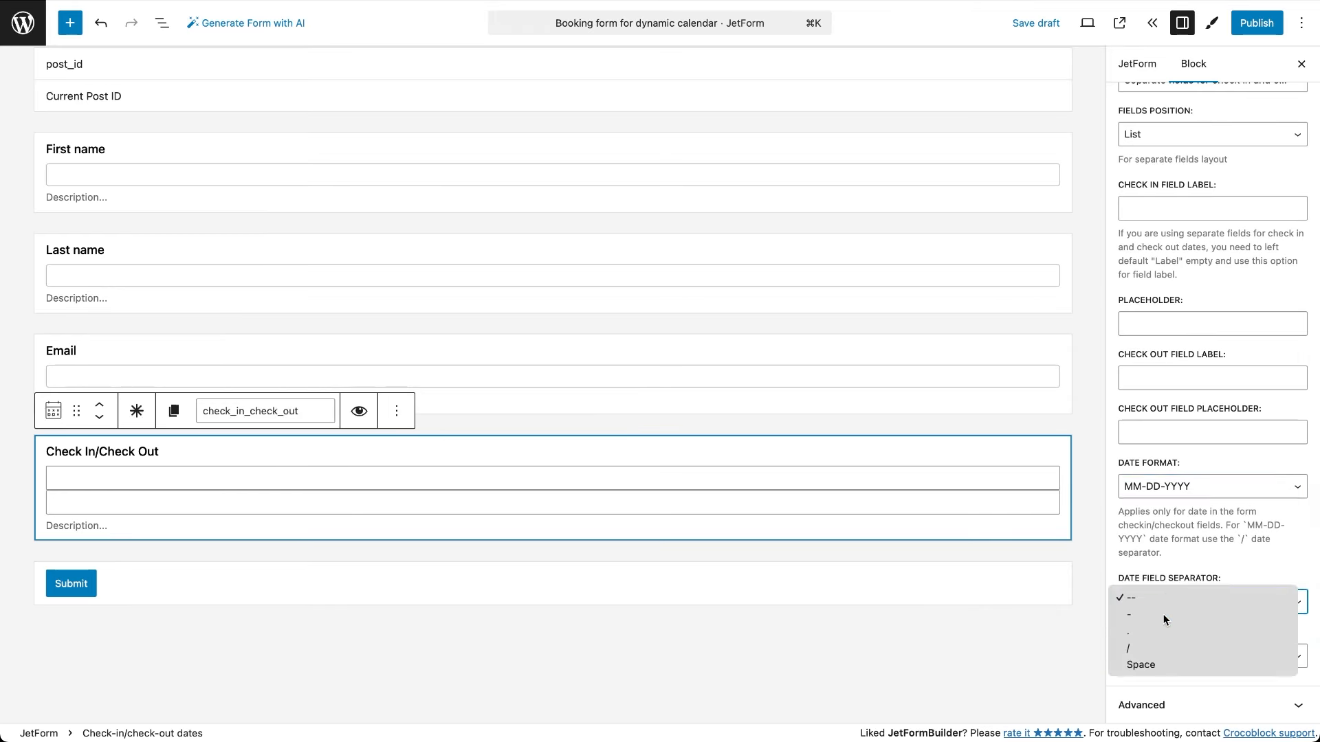
left_click(1163, 614)
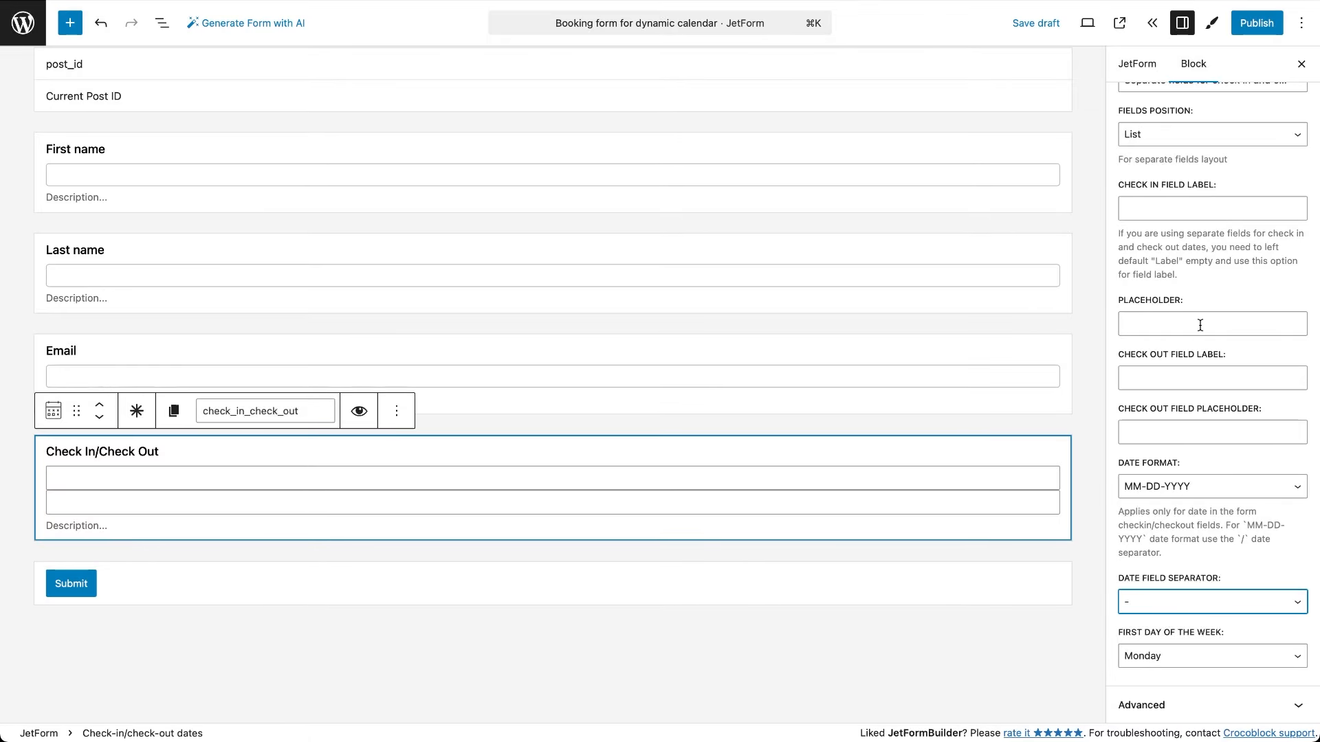
Add an Apartment Booking post-submit action to the booking form.
scroll(1200, 326, "up", 3)
left_click(1145, 70)
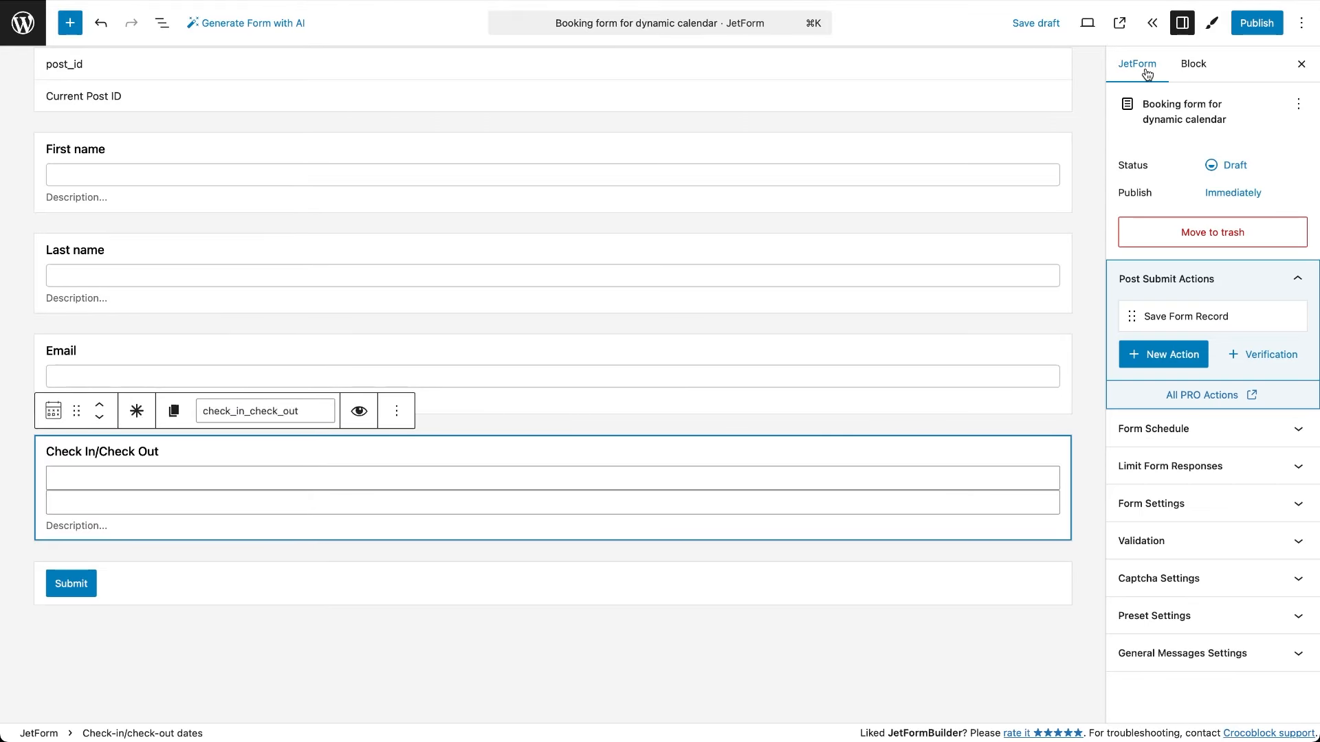
left_click(1170, 354)
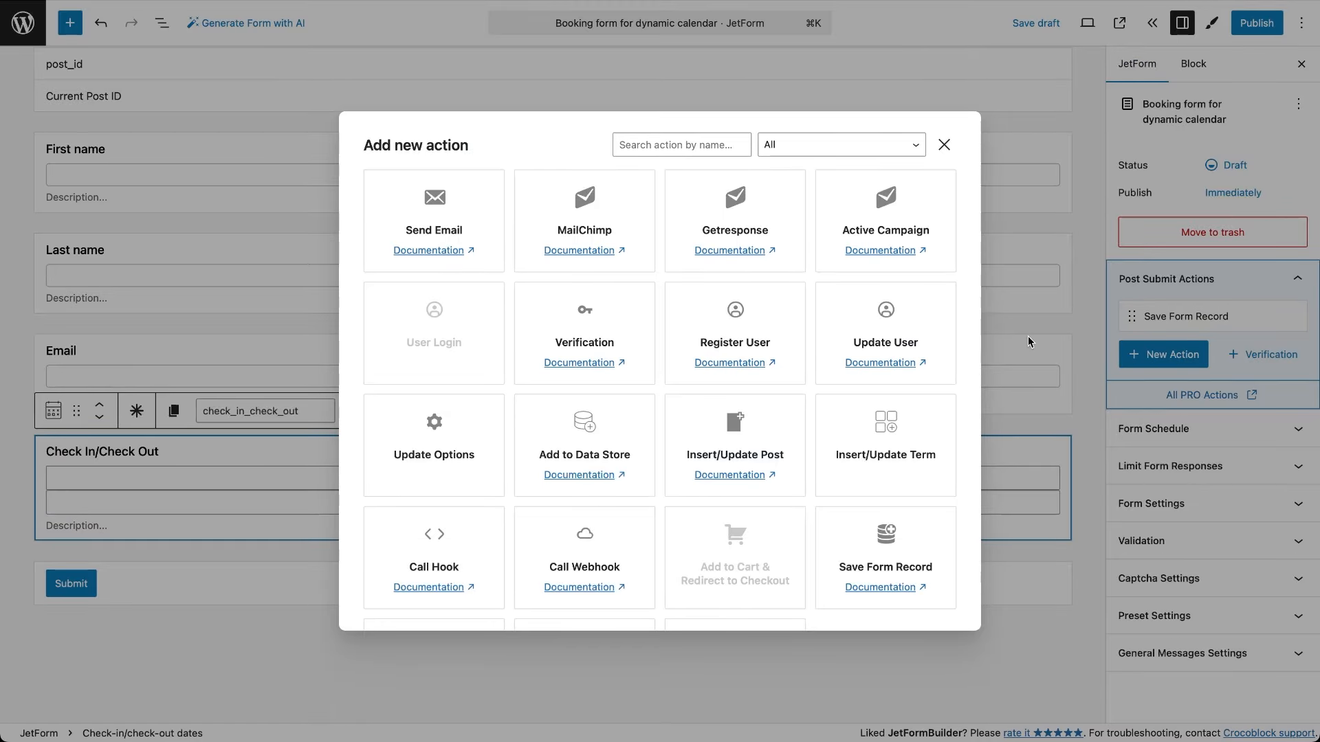
scroll(743, 479, "down", 2)
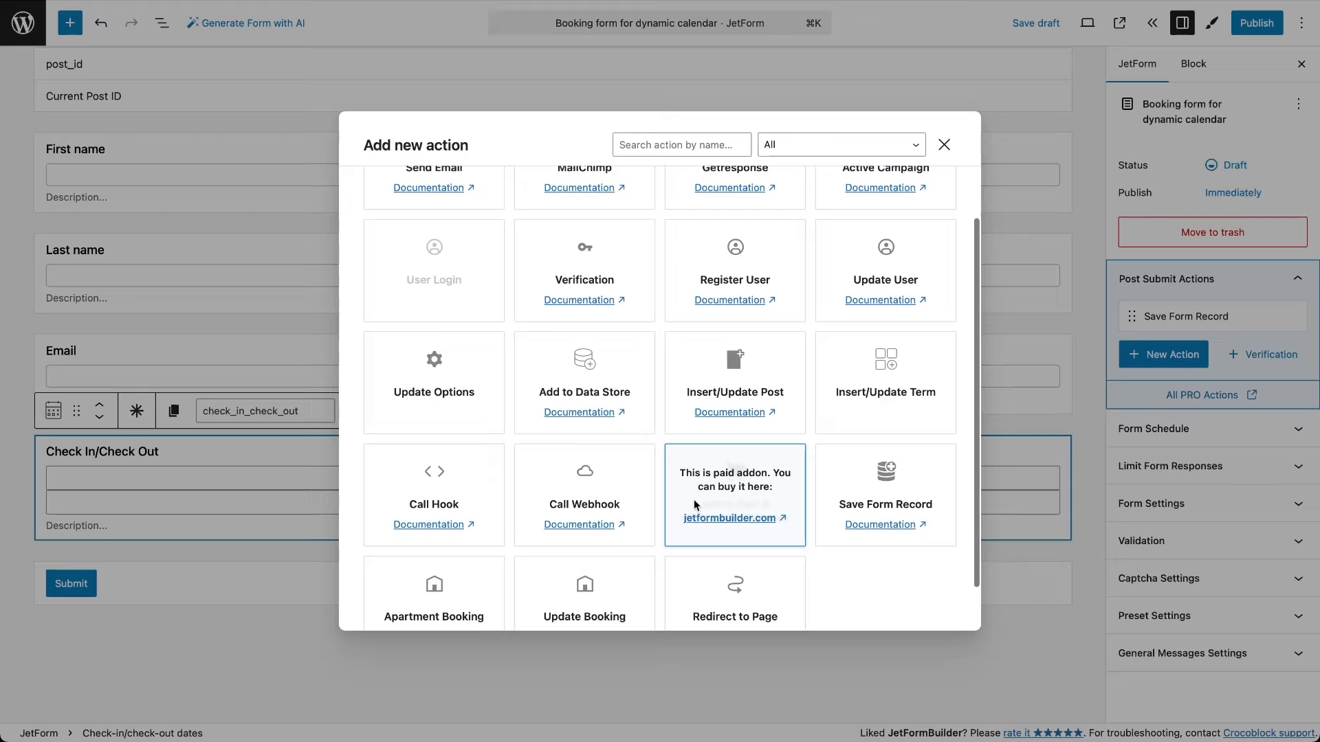
left_click(434, 599)
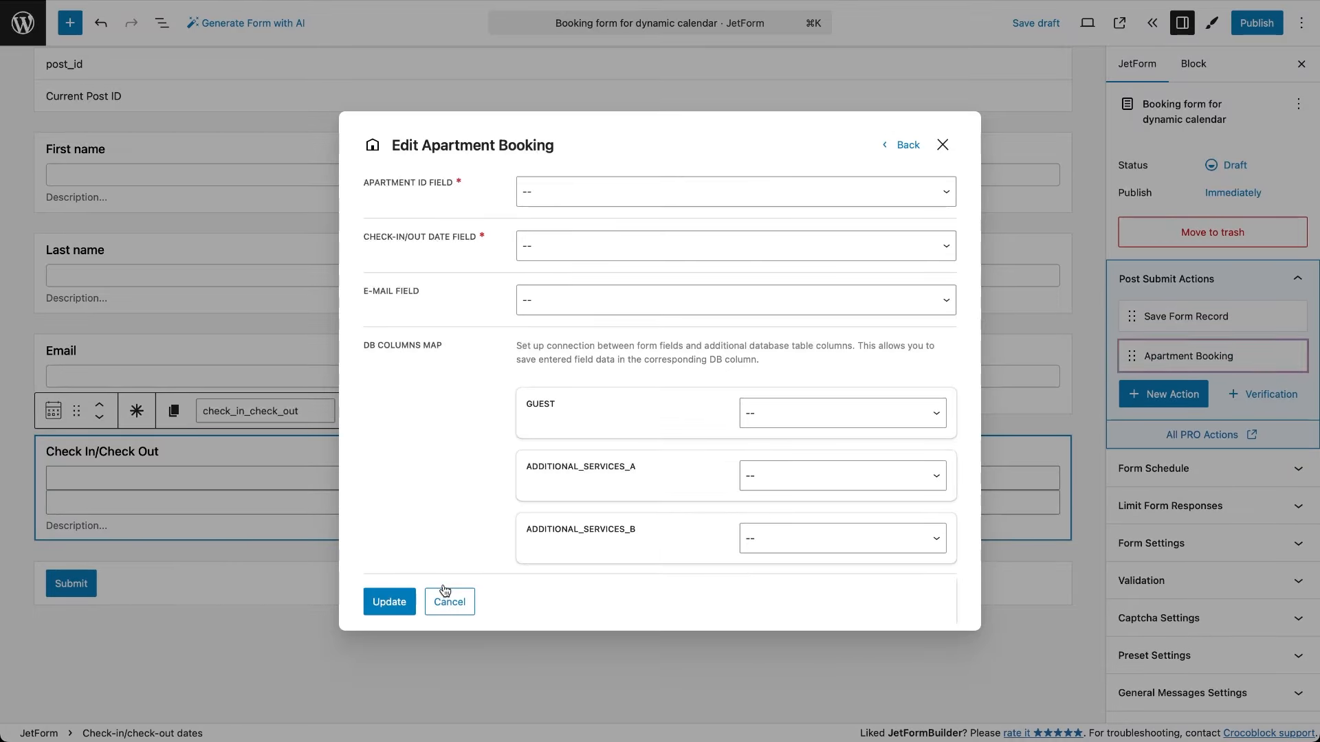
Map the action's apartment ID to post_id, check-in/out date to Check In/Check Out and e-mail to Email, save it and publish the form.
left_click(666, 193)
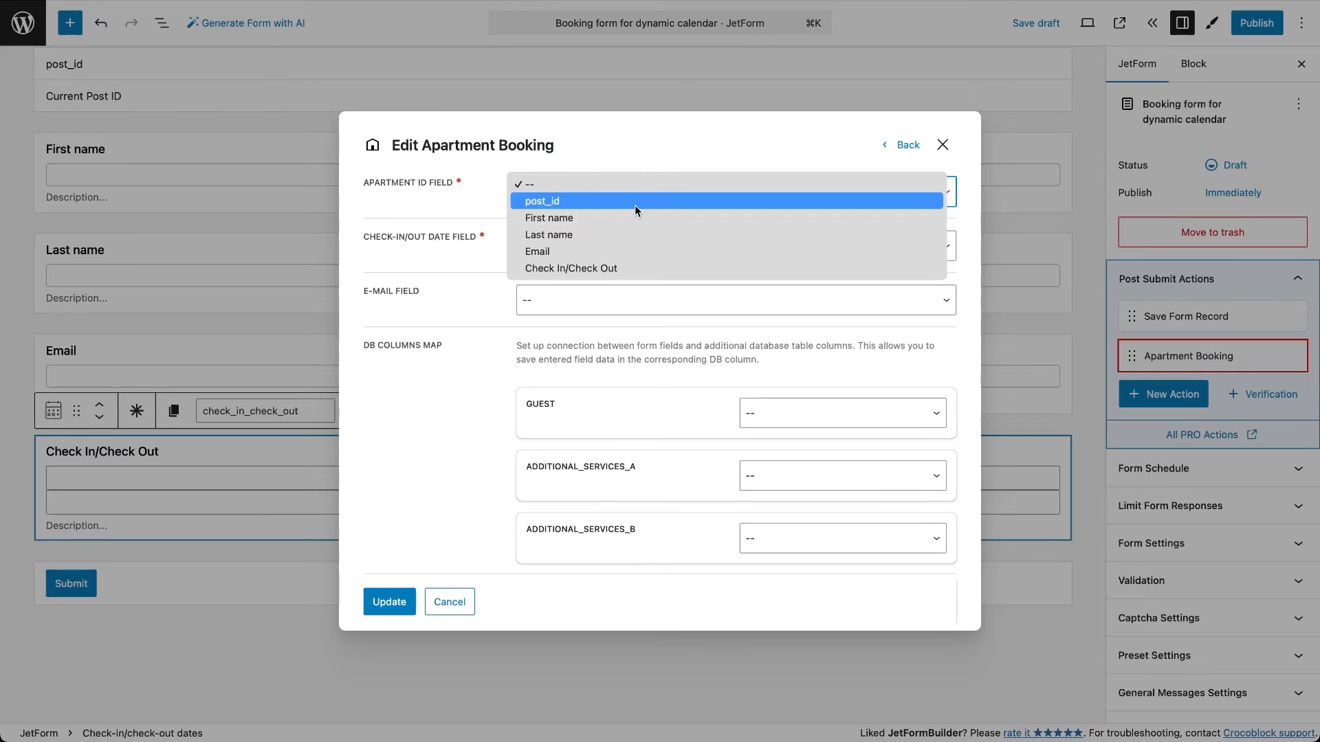
left_click(635, 202)
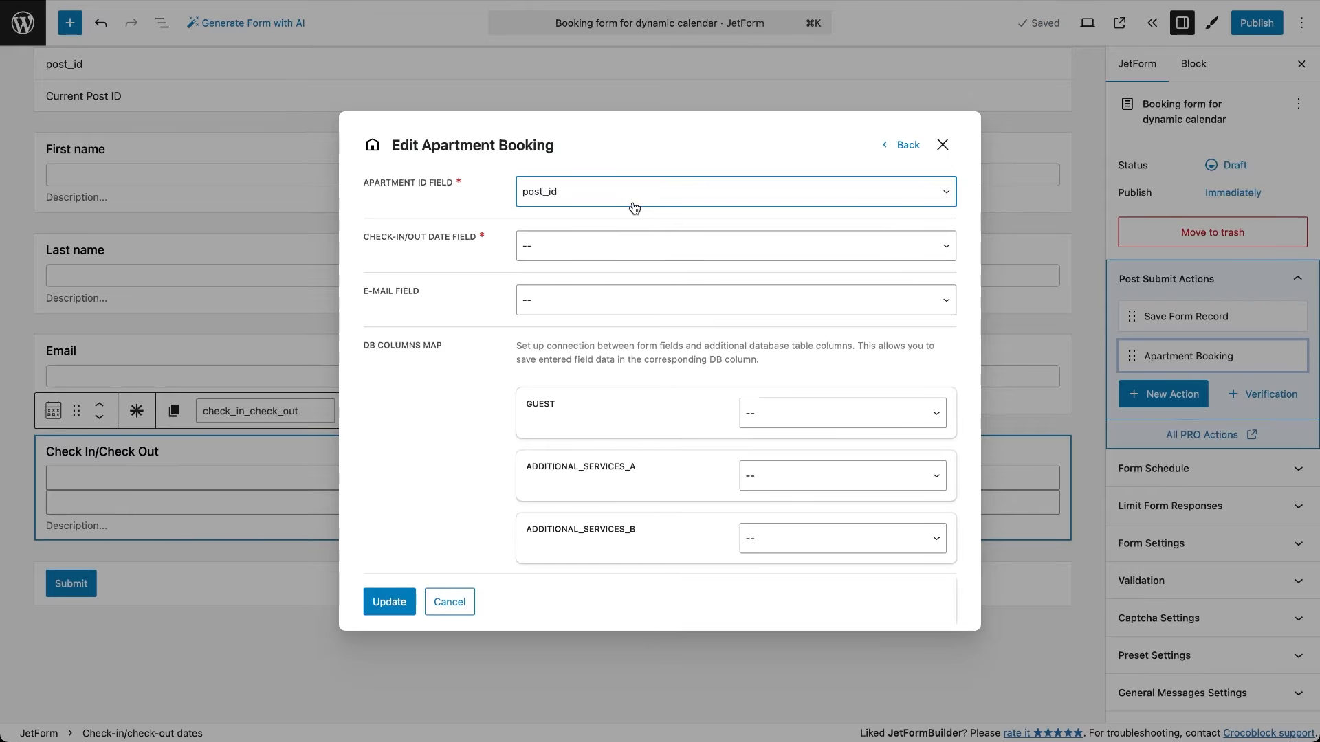
left_click(630, 246)
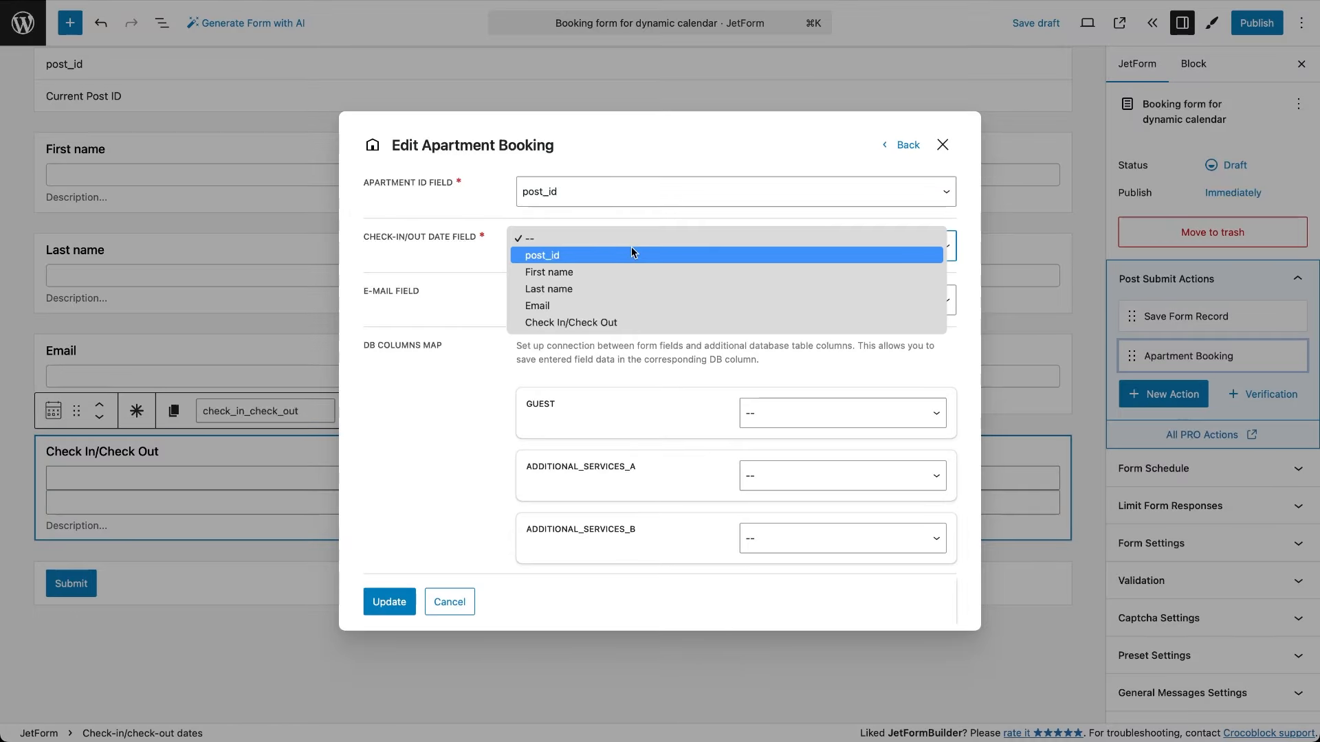
left_click(620, 321)
left_click(622, 301)
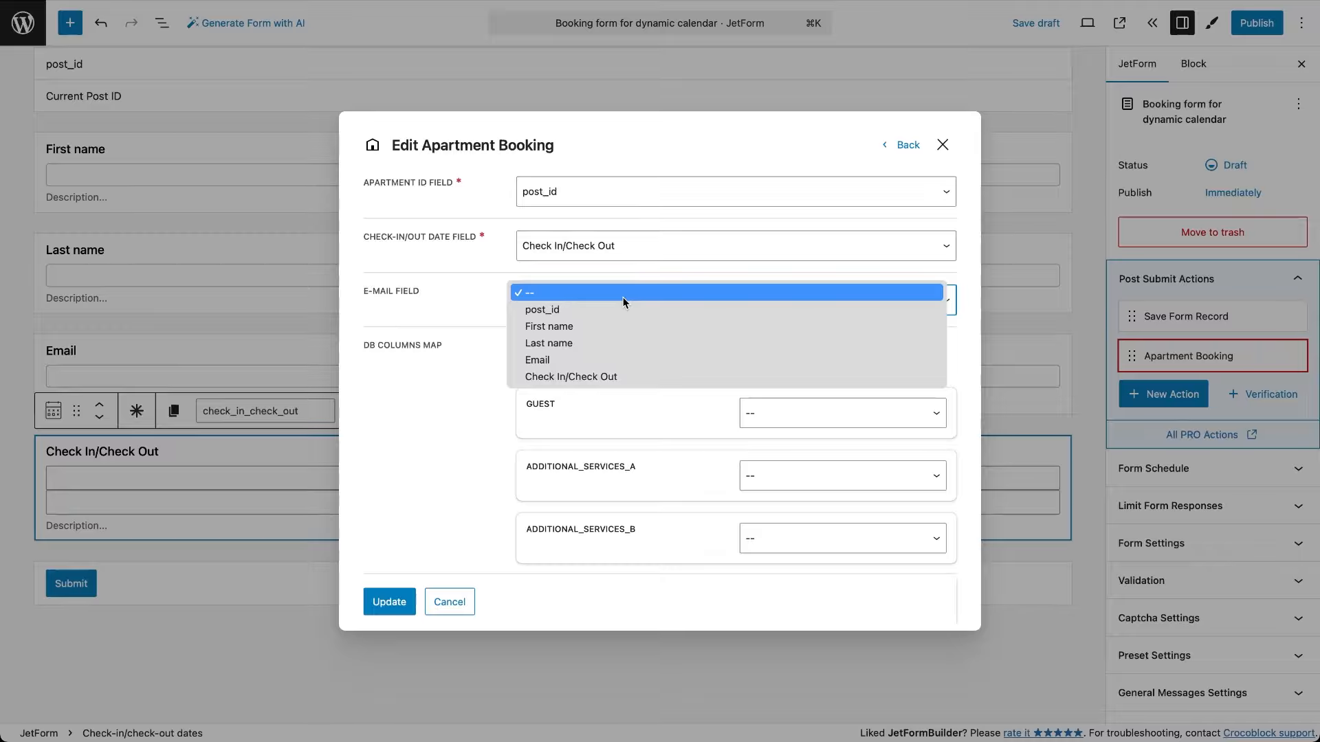
left_click(605, 359)
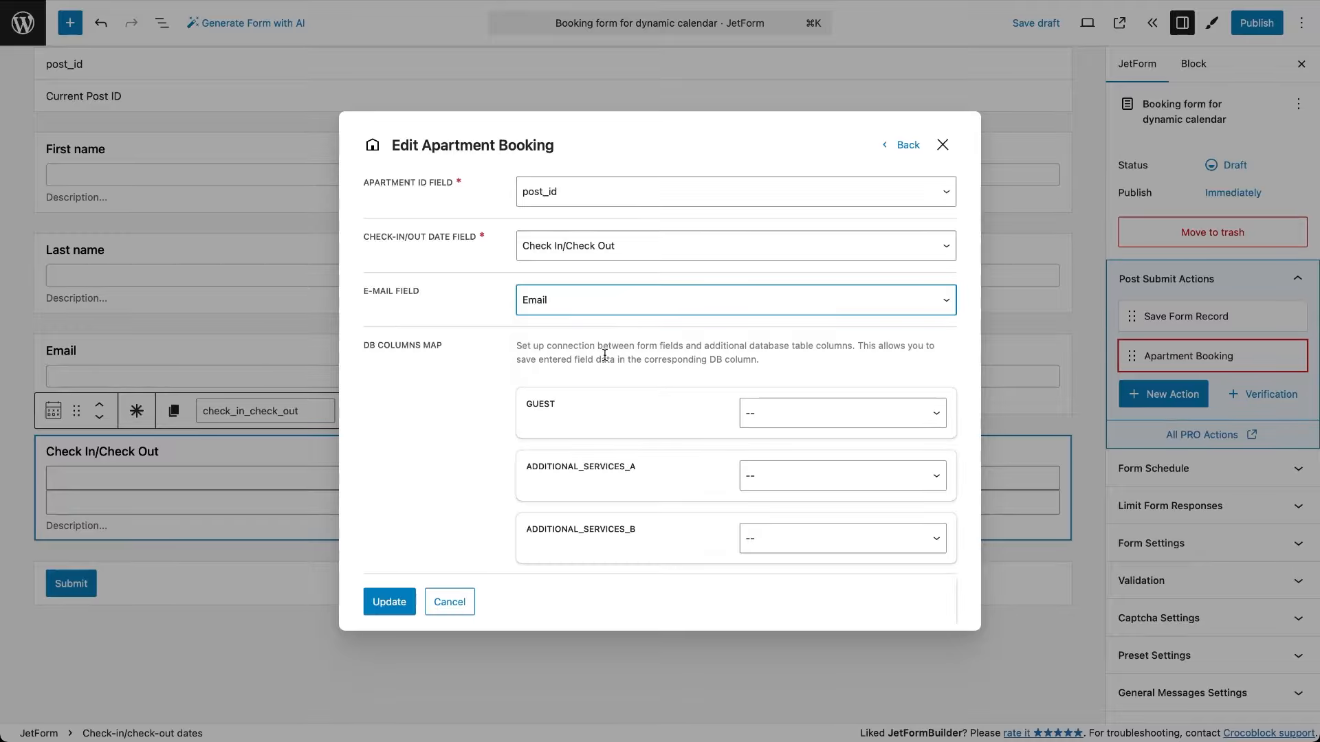
scroll(476, 505, "down", 4)
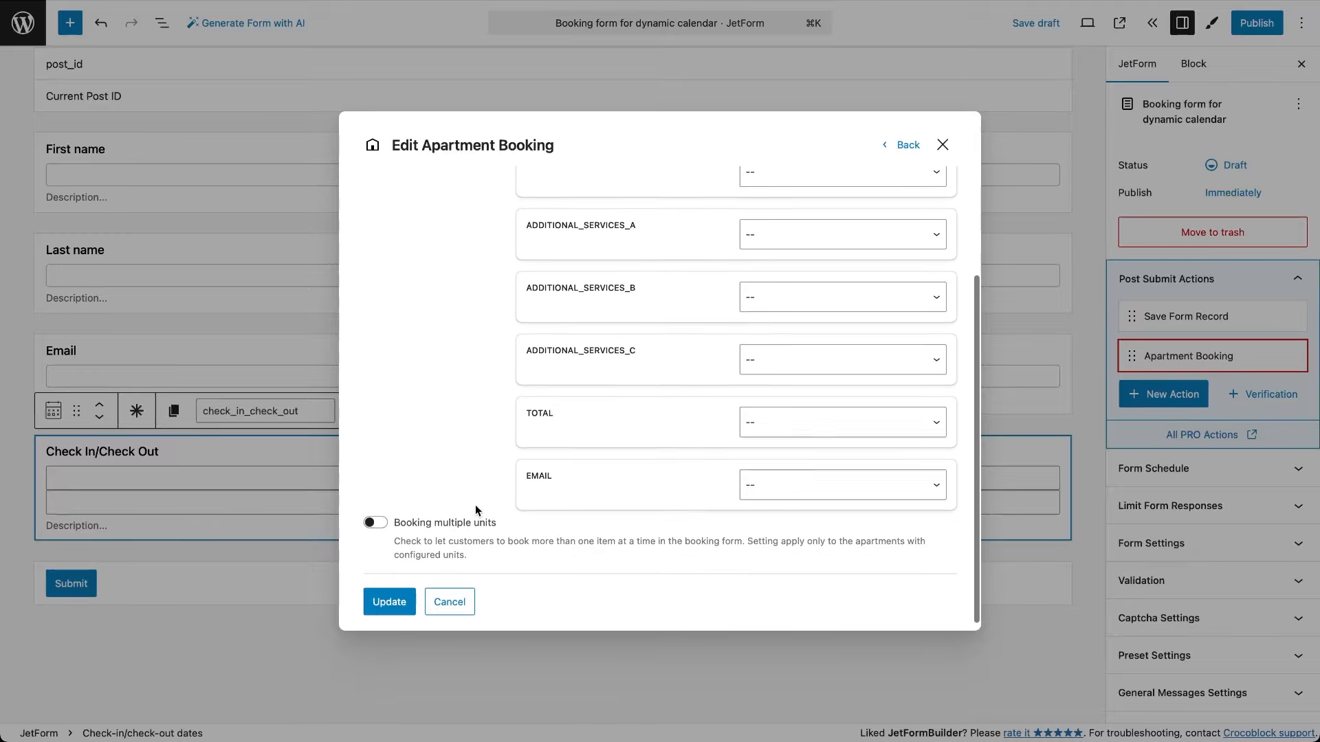
scroll(476, 509, "up", 4)
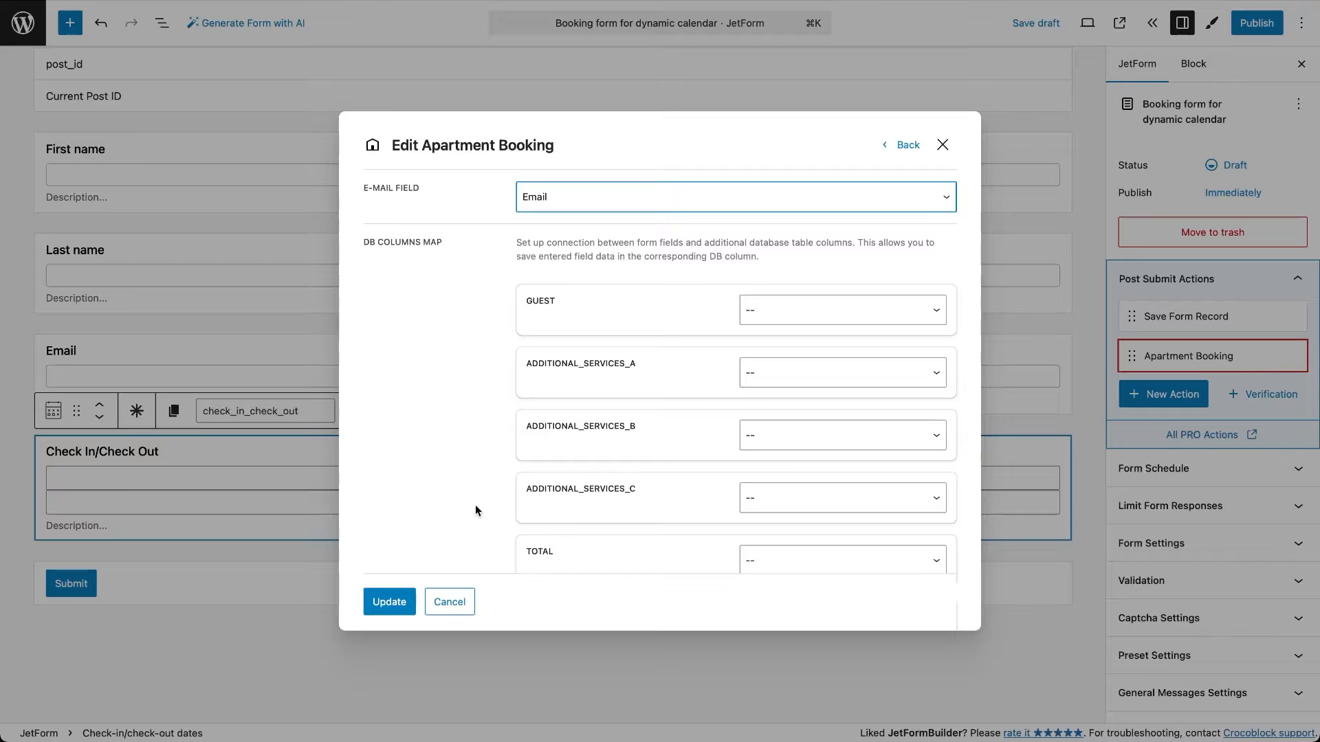
left_click(385, 611)
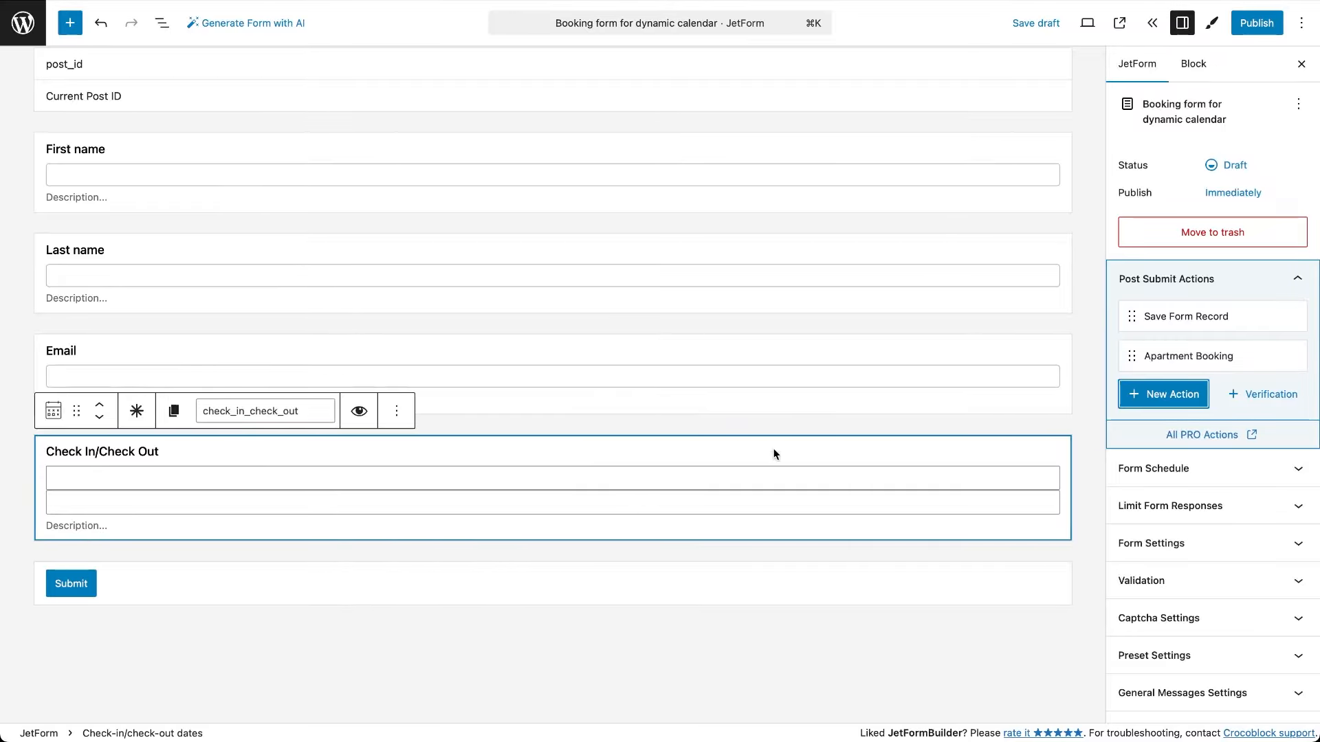
left_click(1273, 26)
left_click(1273, 26)
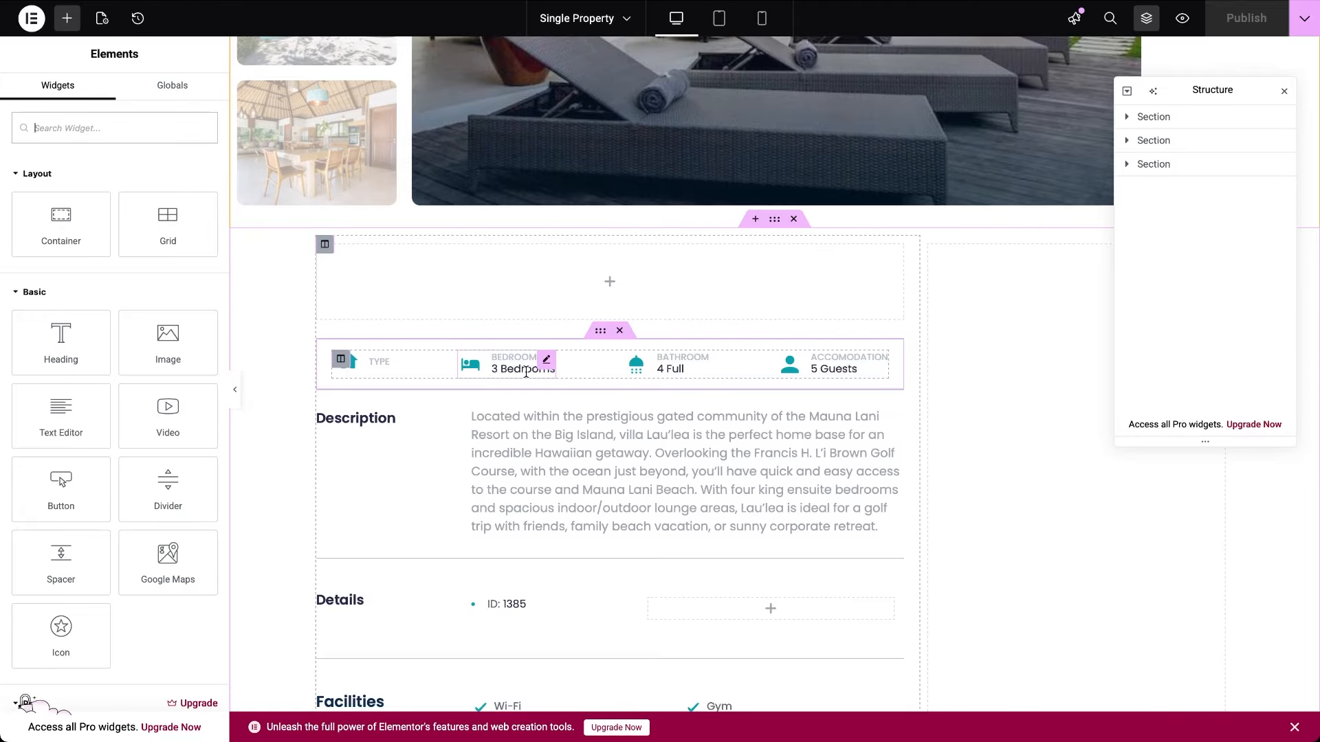
In the Single Property template, add a JetForm widget to the empty column beside the description, showing "Booking form for dynamic calendar".
type("jetform")
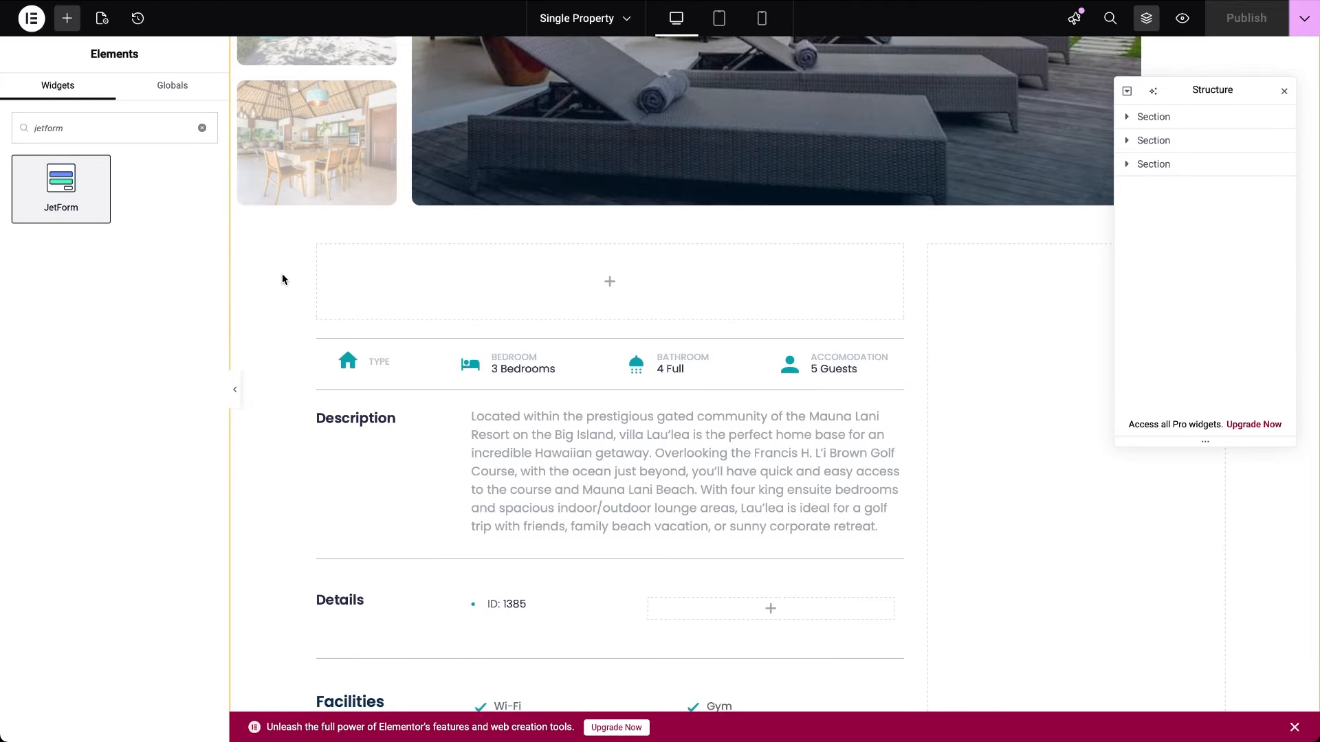
left_click_drag(283, 279, 1031, 339)
left_click(206, 183)
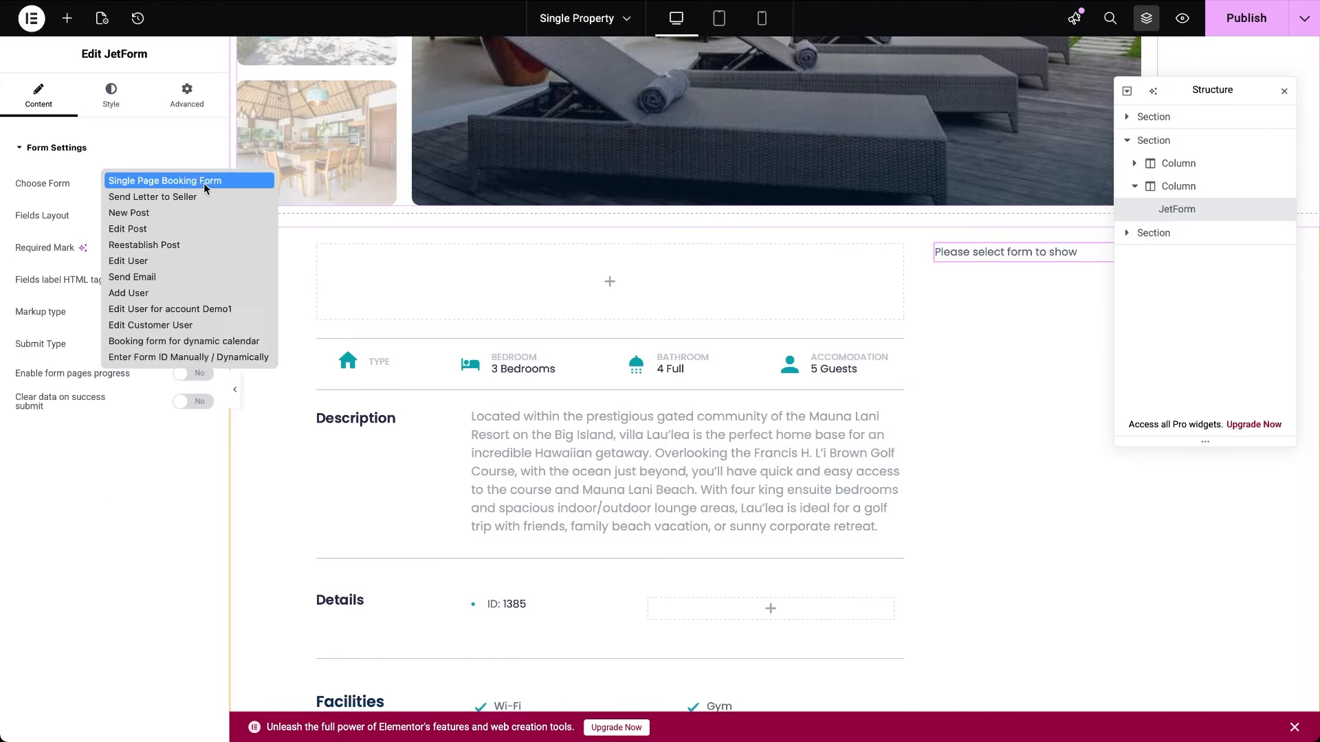
left_click(194, 342)
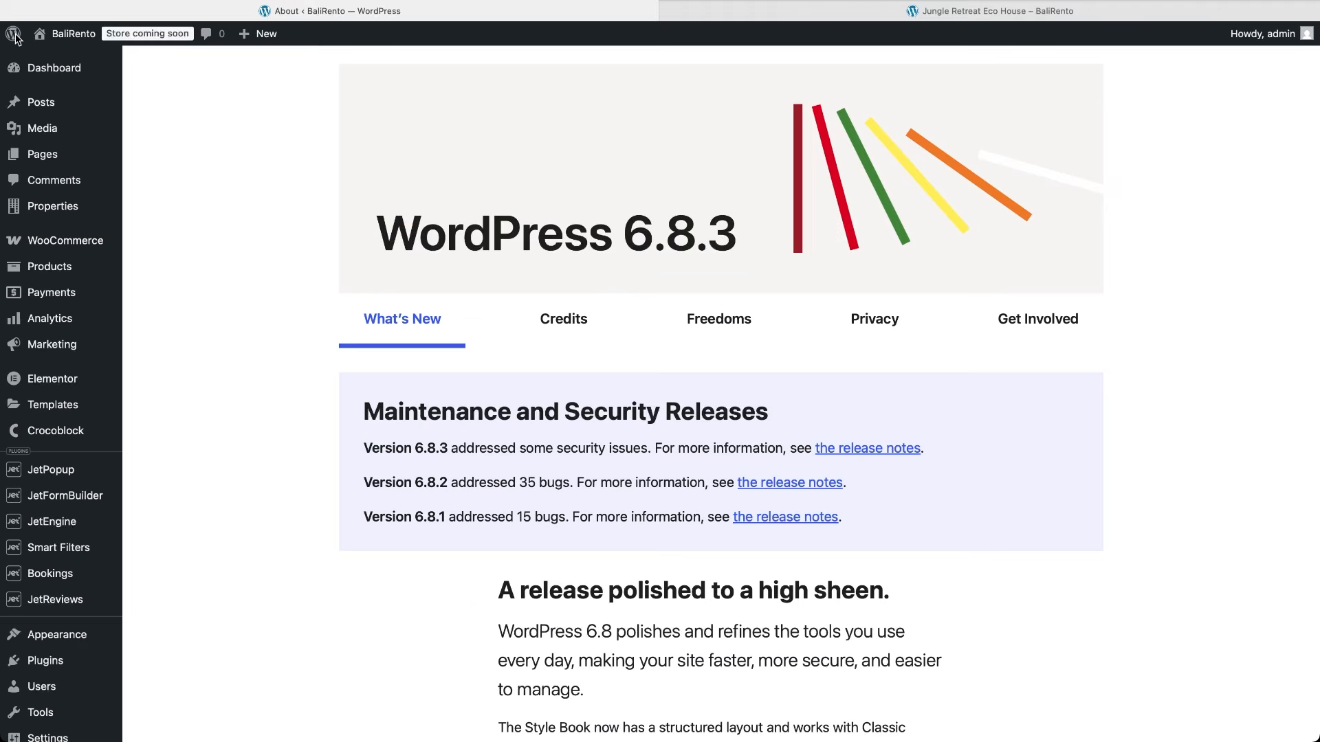
In the WordPress admin, examine the details of the Jungle Retreat Eco House booking in the Bookings list.
mouse_move(98, 579)
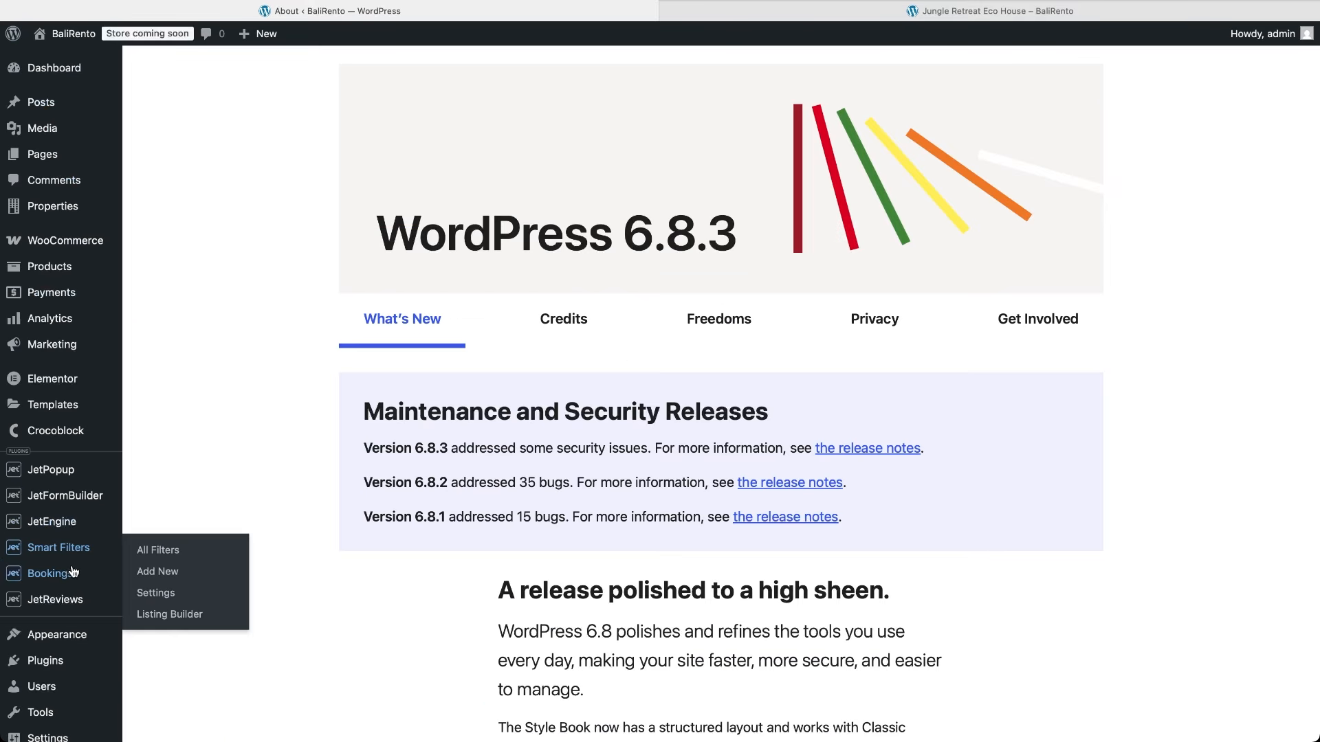
left_click(159, 576)
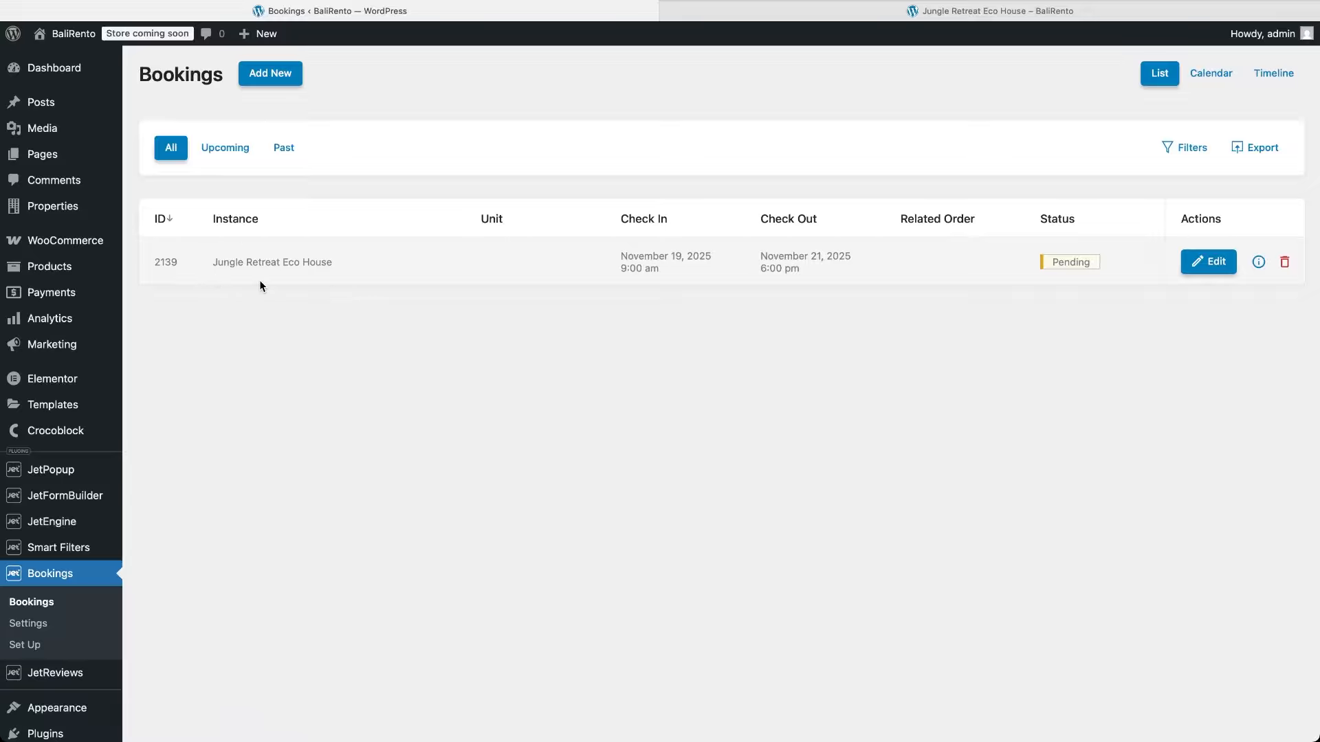
left_click(1259, 264)
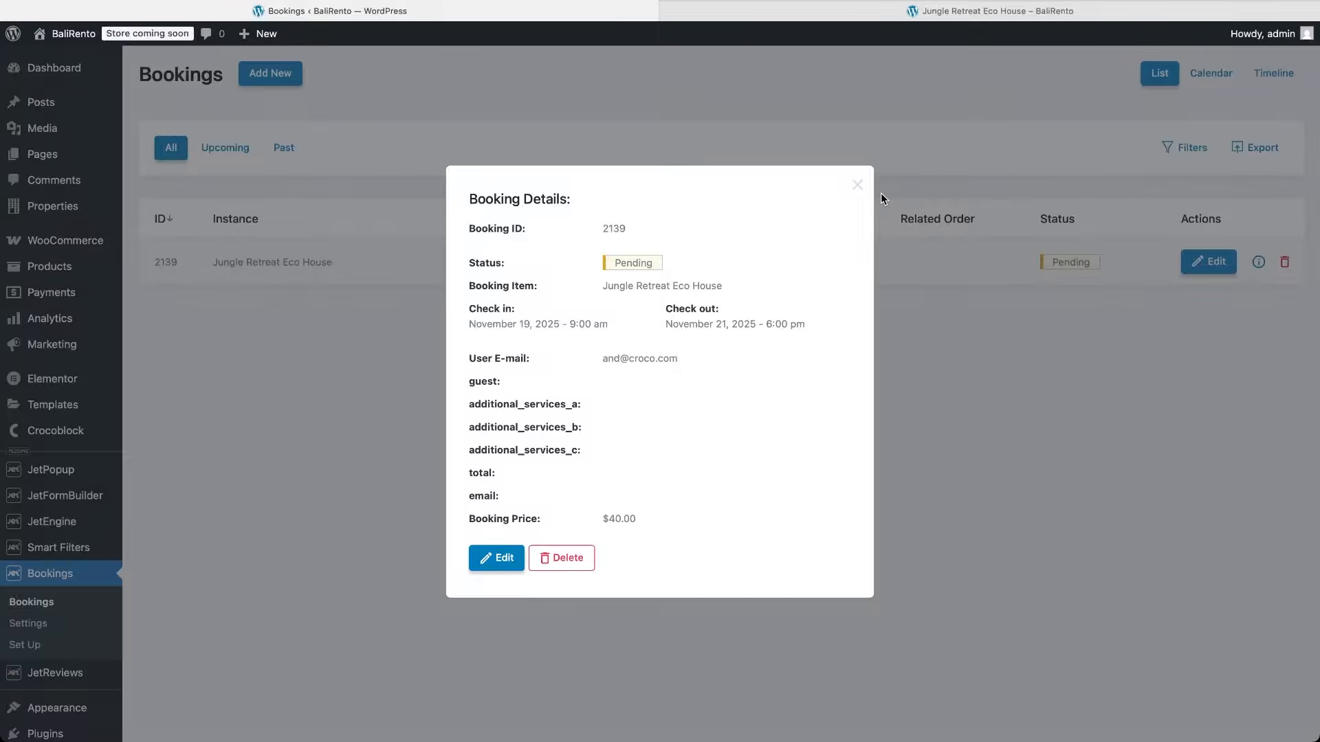
left_click(857, 187)
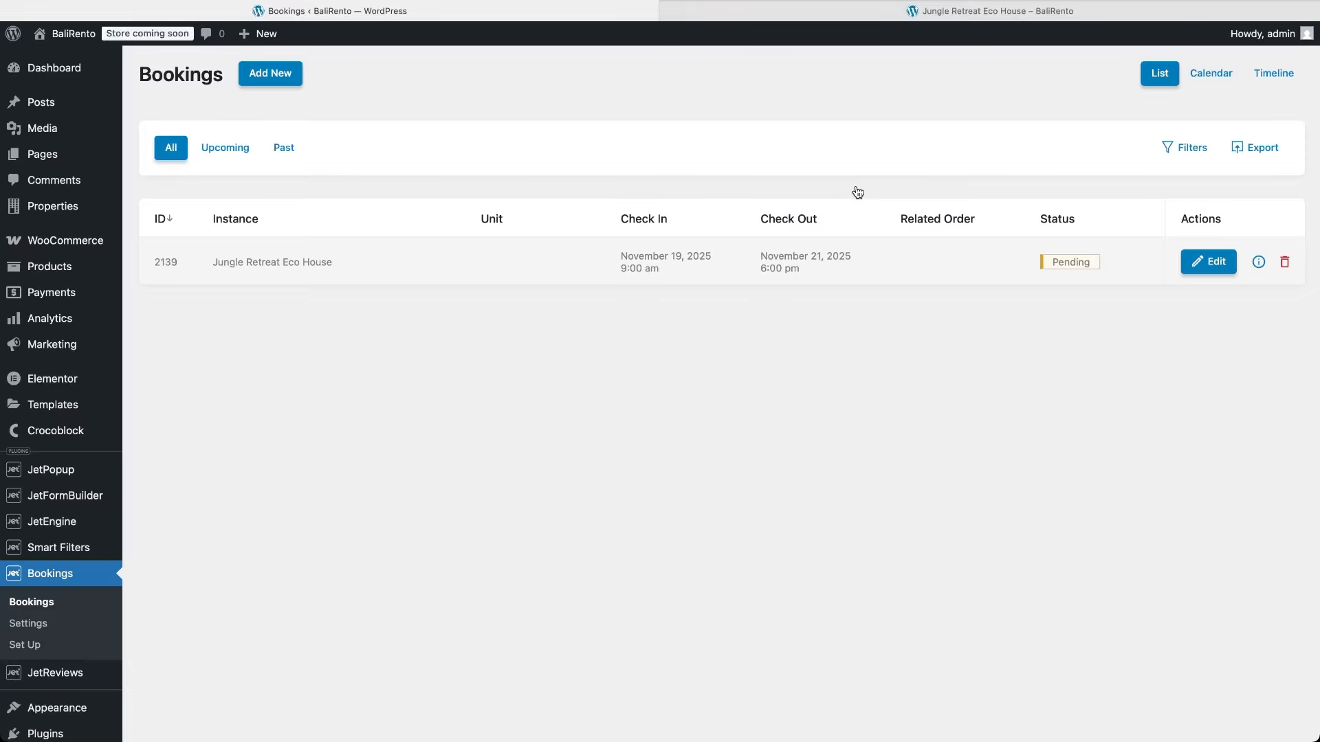
Start a new JetEngine listing item with Query Builder as its source and "Booking for current user query" as its query.
mouse_move(41, 520)
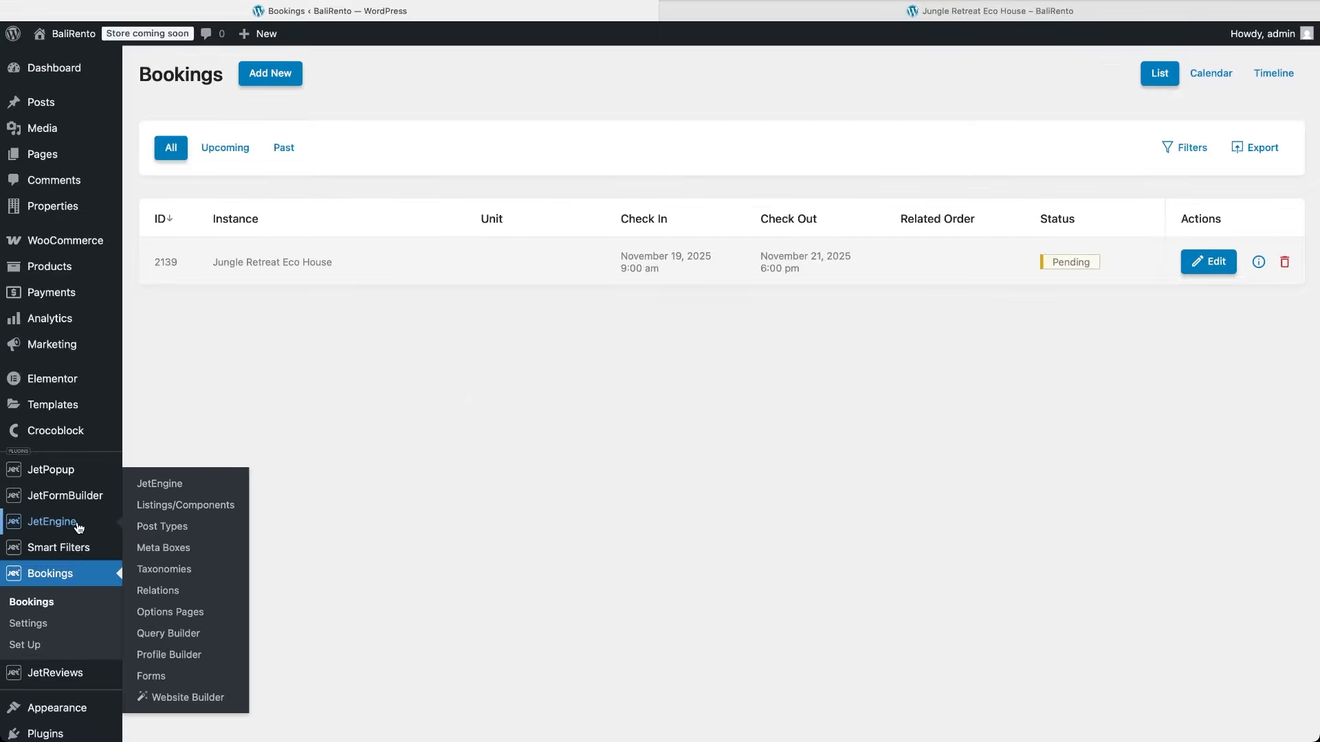
left_click(161, 508)
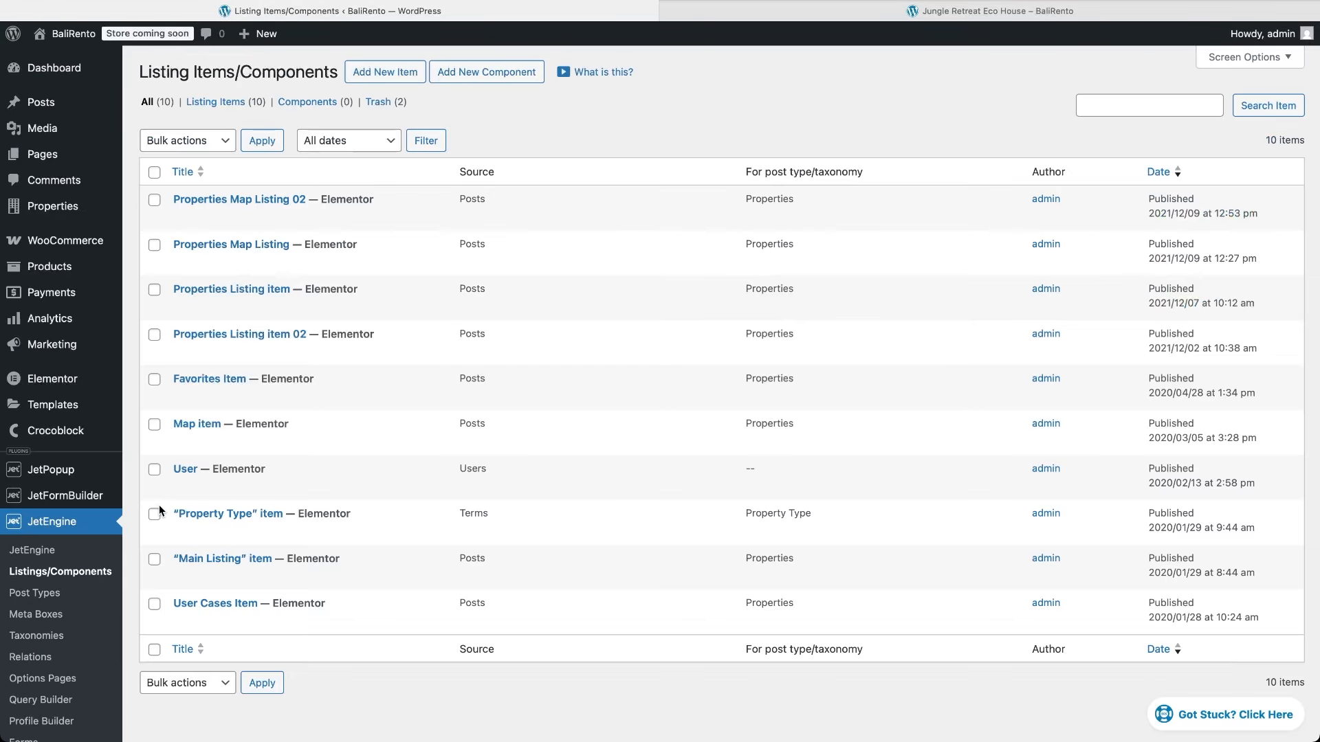
left_click(357, 75)
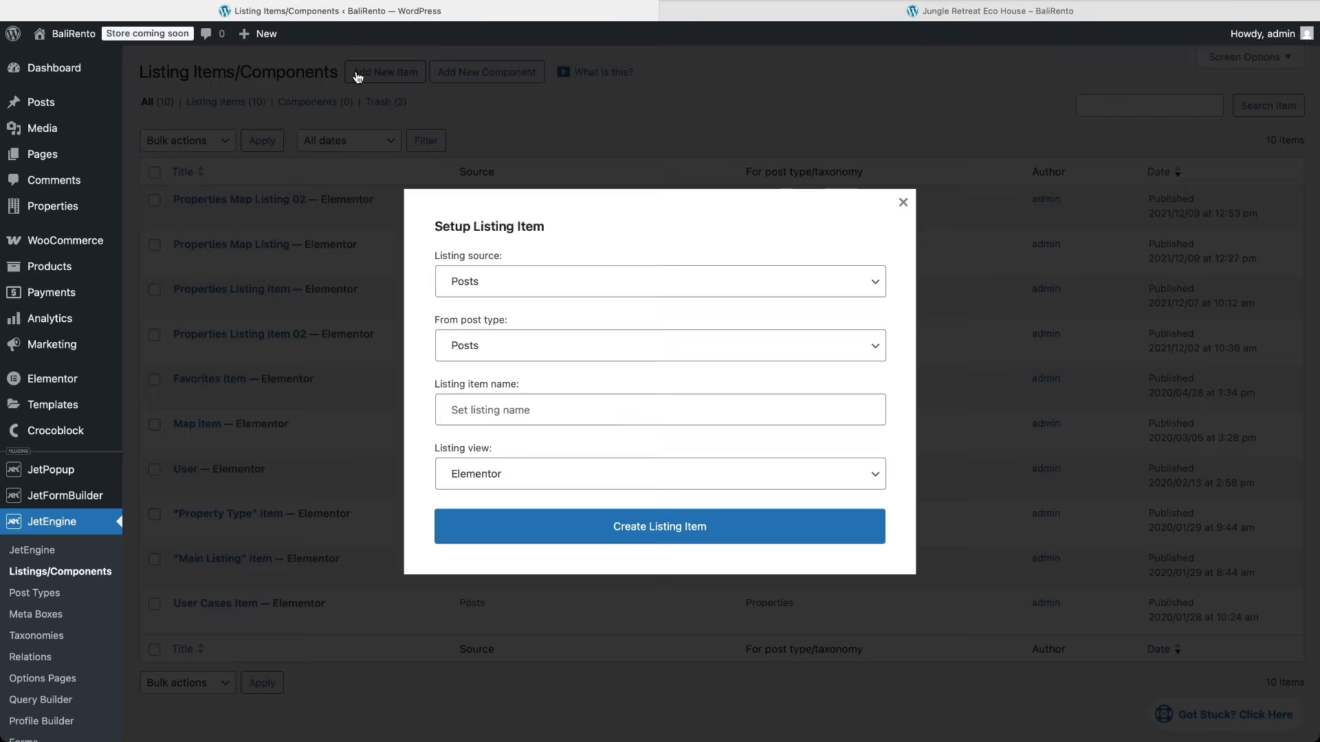
left_click(539, 287)
left_click(542, 292)
left_click(538, 345)
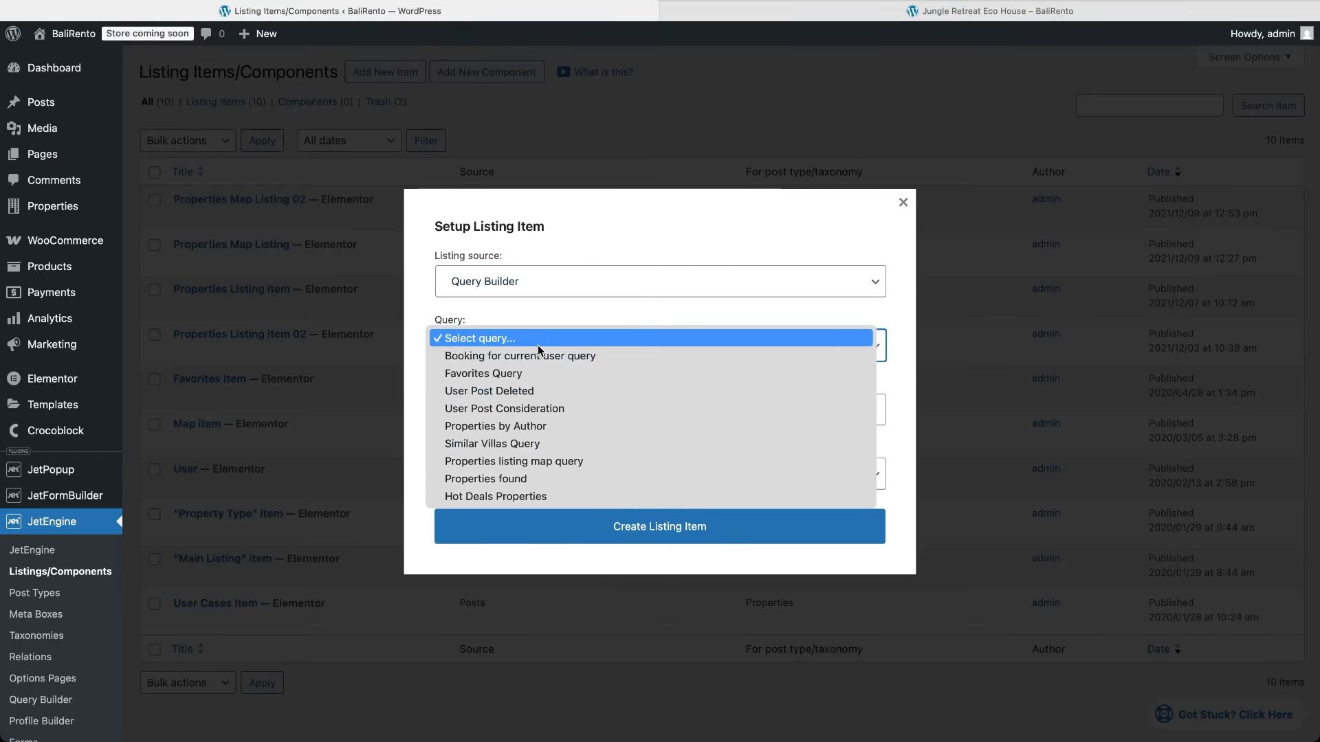
left_click(542, 361)
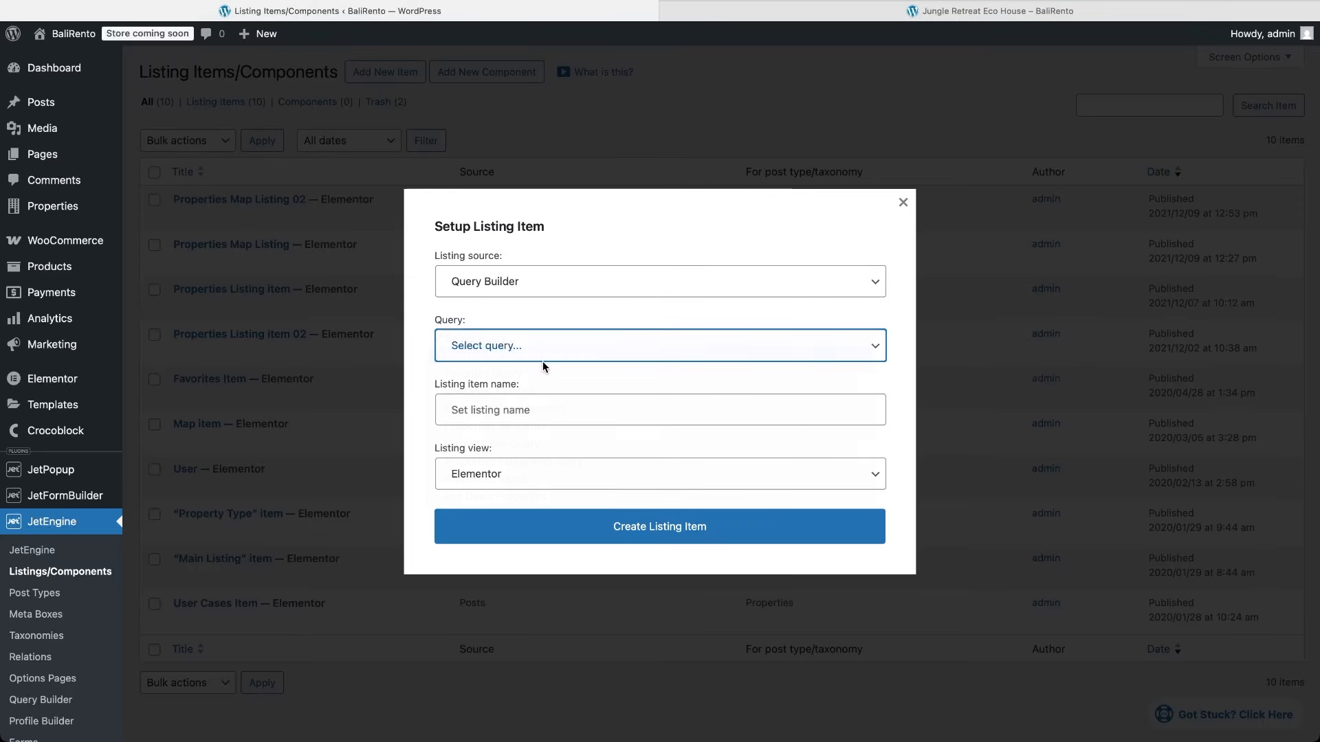
Name the listing item "dynamic calendar listing", keep the Elementor listing view and create it.
left_click(543, 410)
type("dynamic calendar listing")
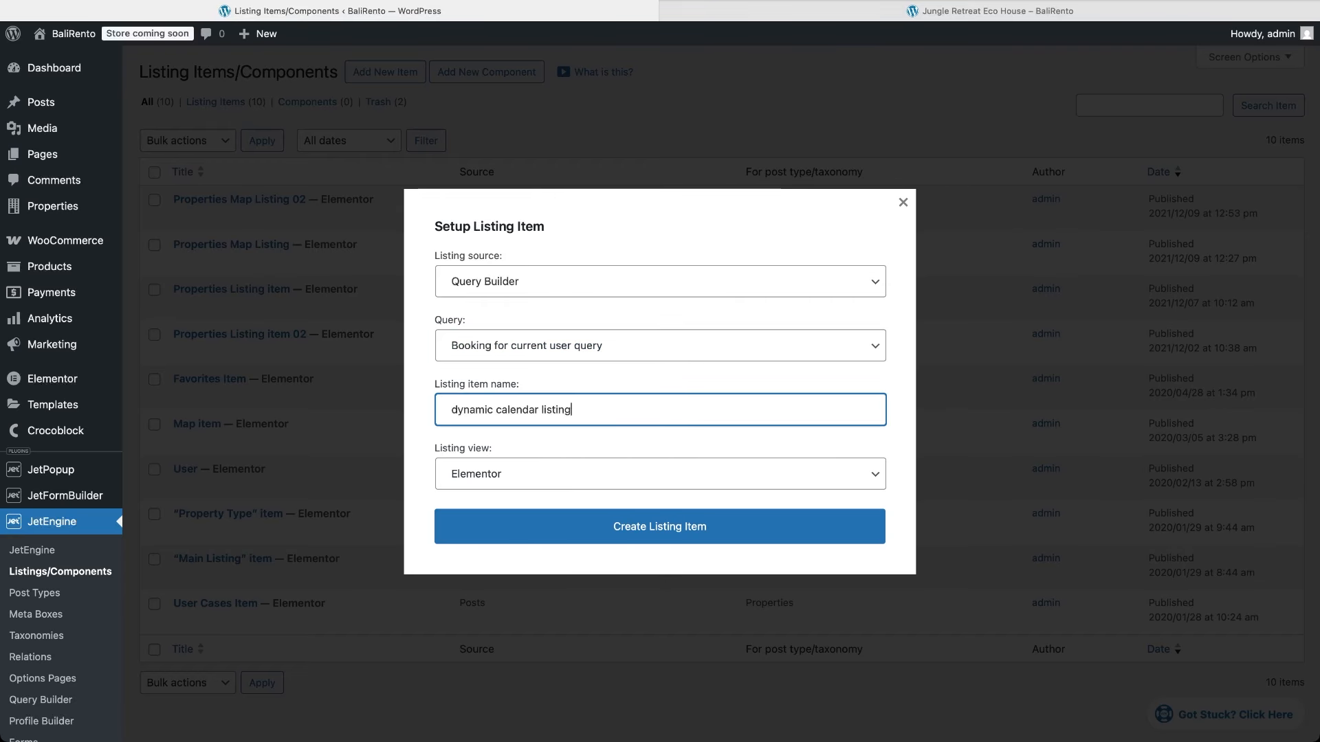
left_click(552, 474)
left_click(551, 473)
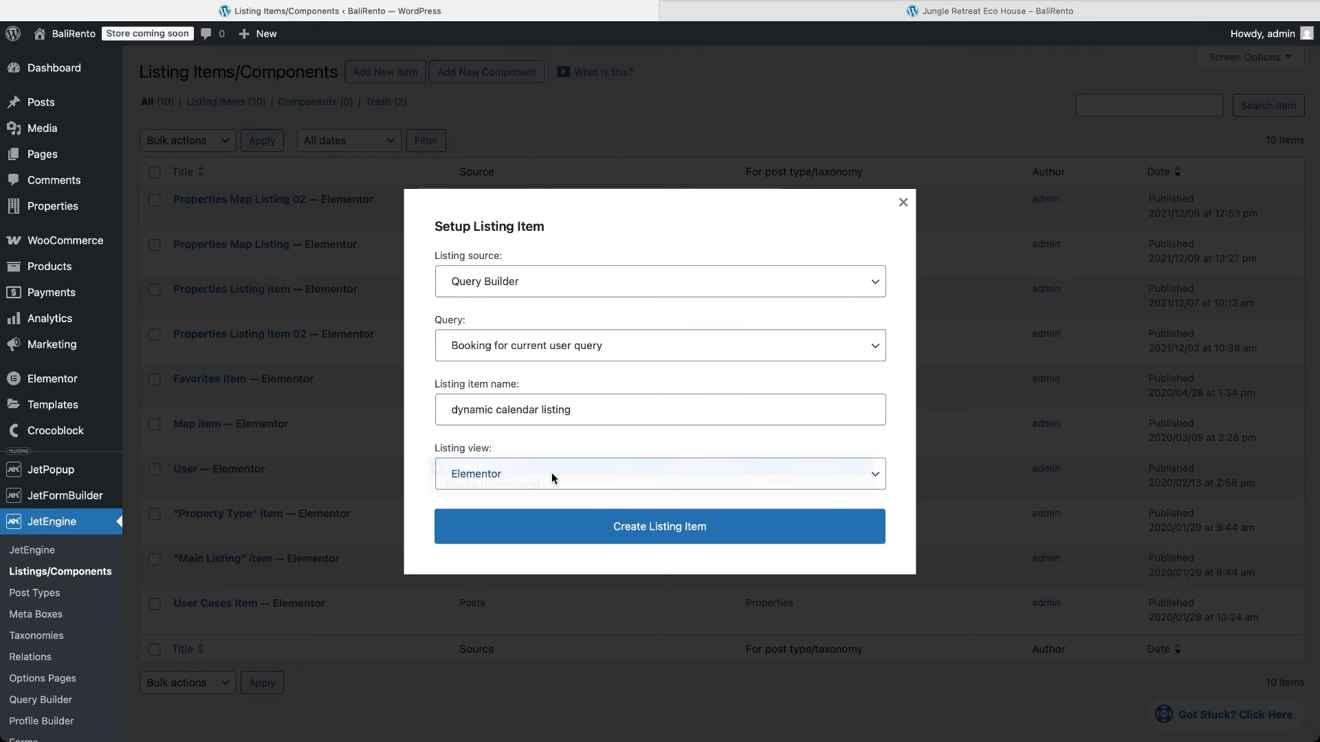
left_click(578, 527)
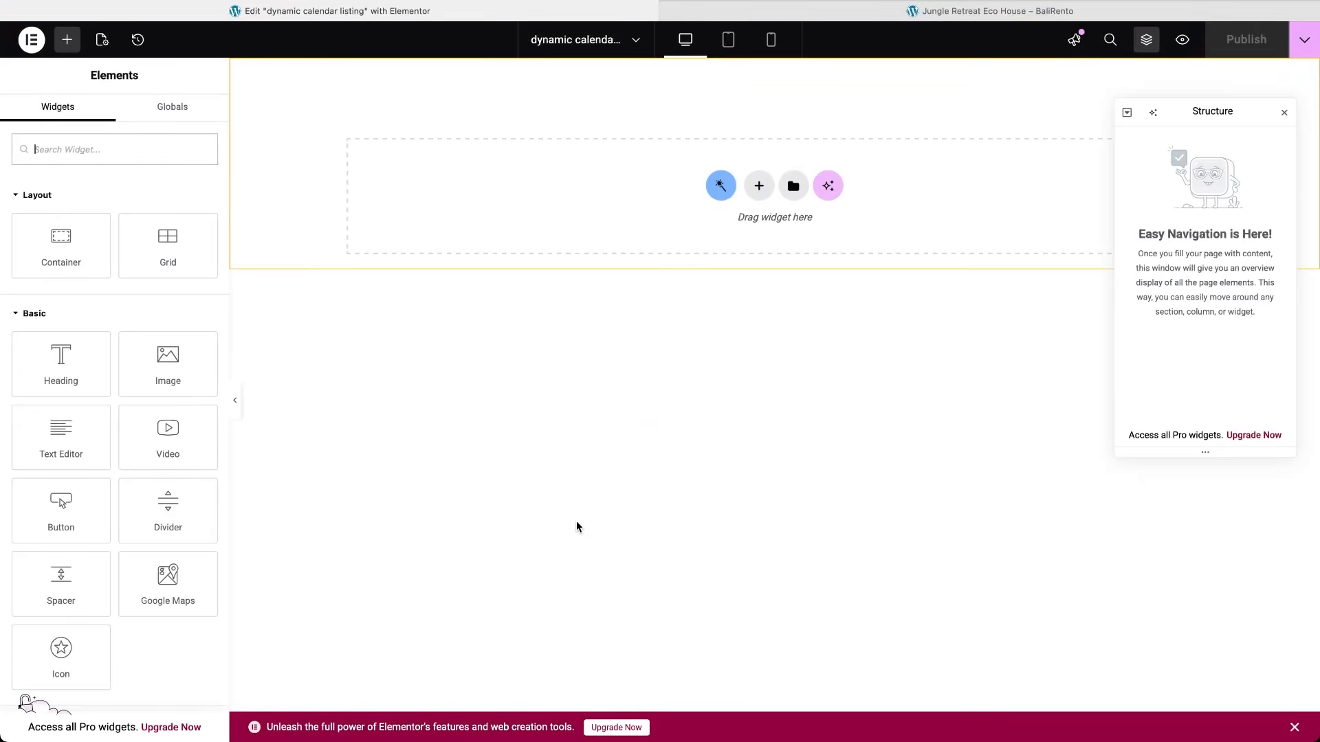
Add a Dynamic Field widget to the empty listing canvas and set its object field to JetBooking's Booking Instance ID.
type("dynamic")
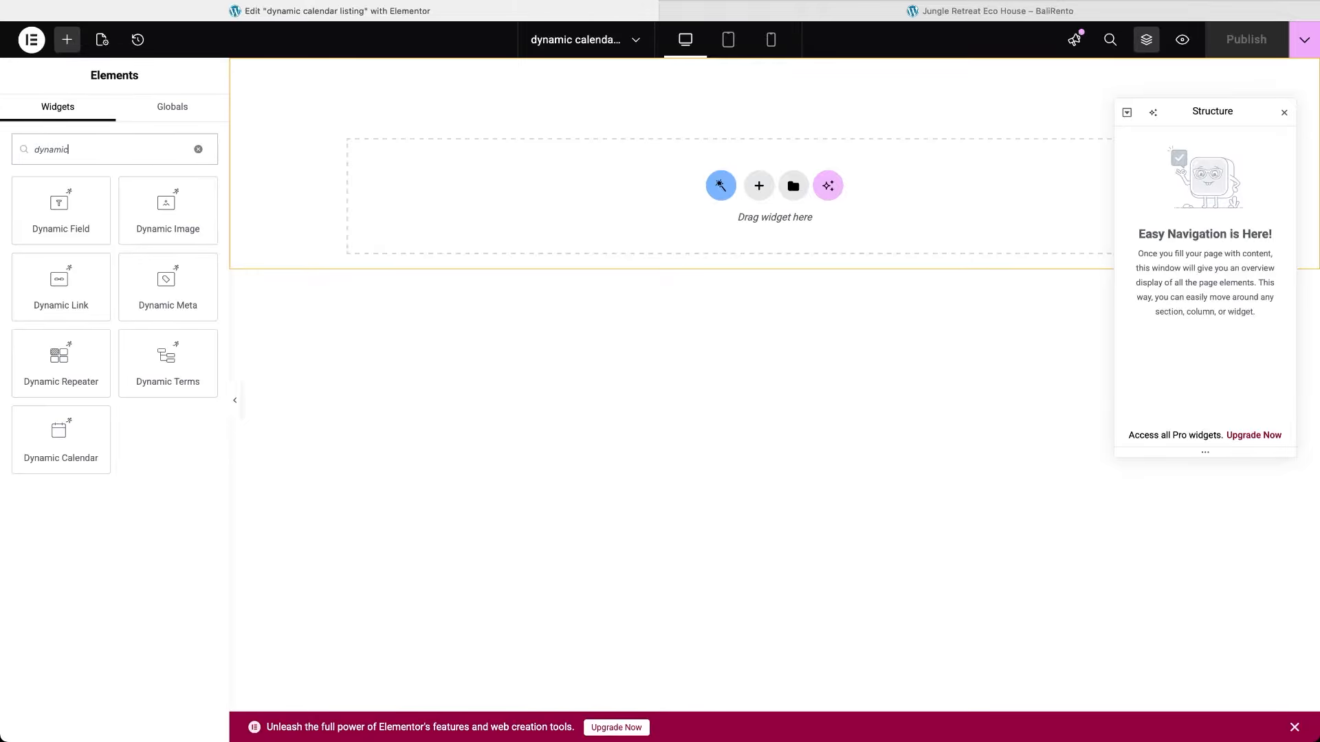
left_click_drag(52, 180, 493, 227)
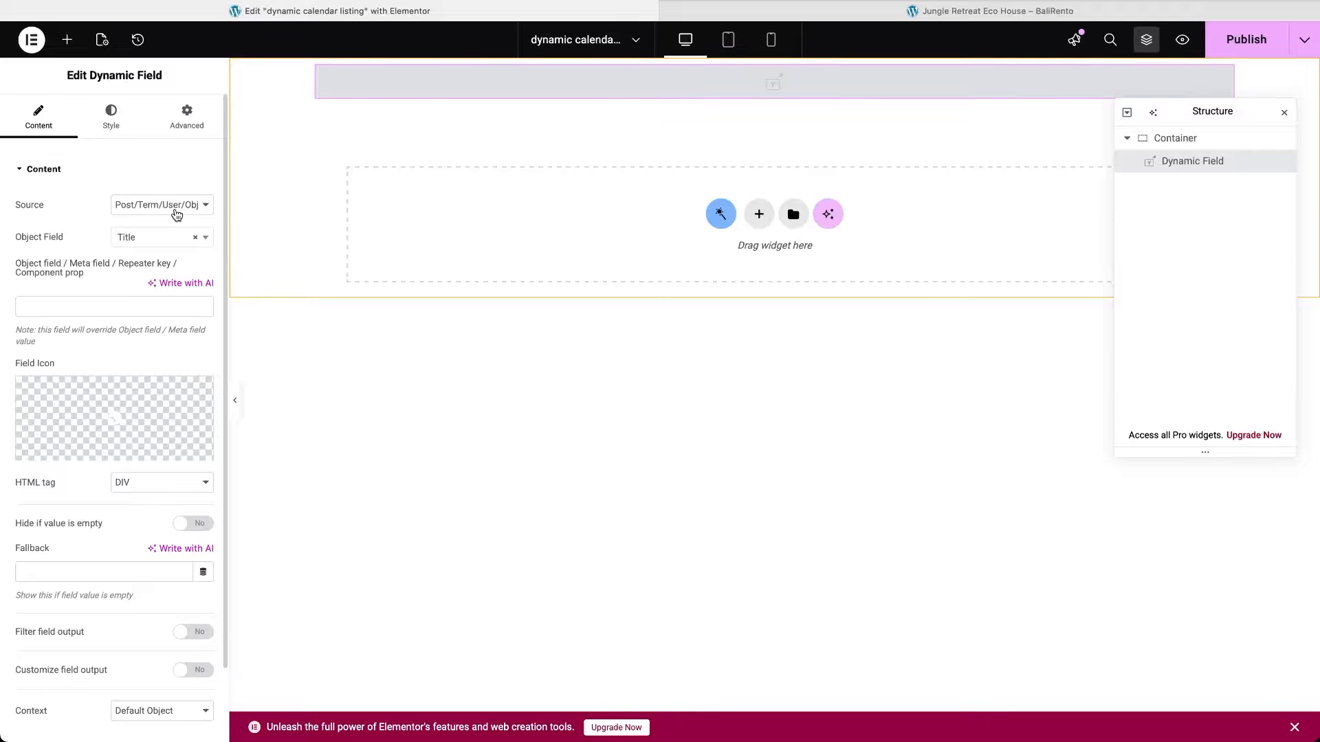
left_click(153, 242)
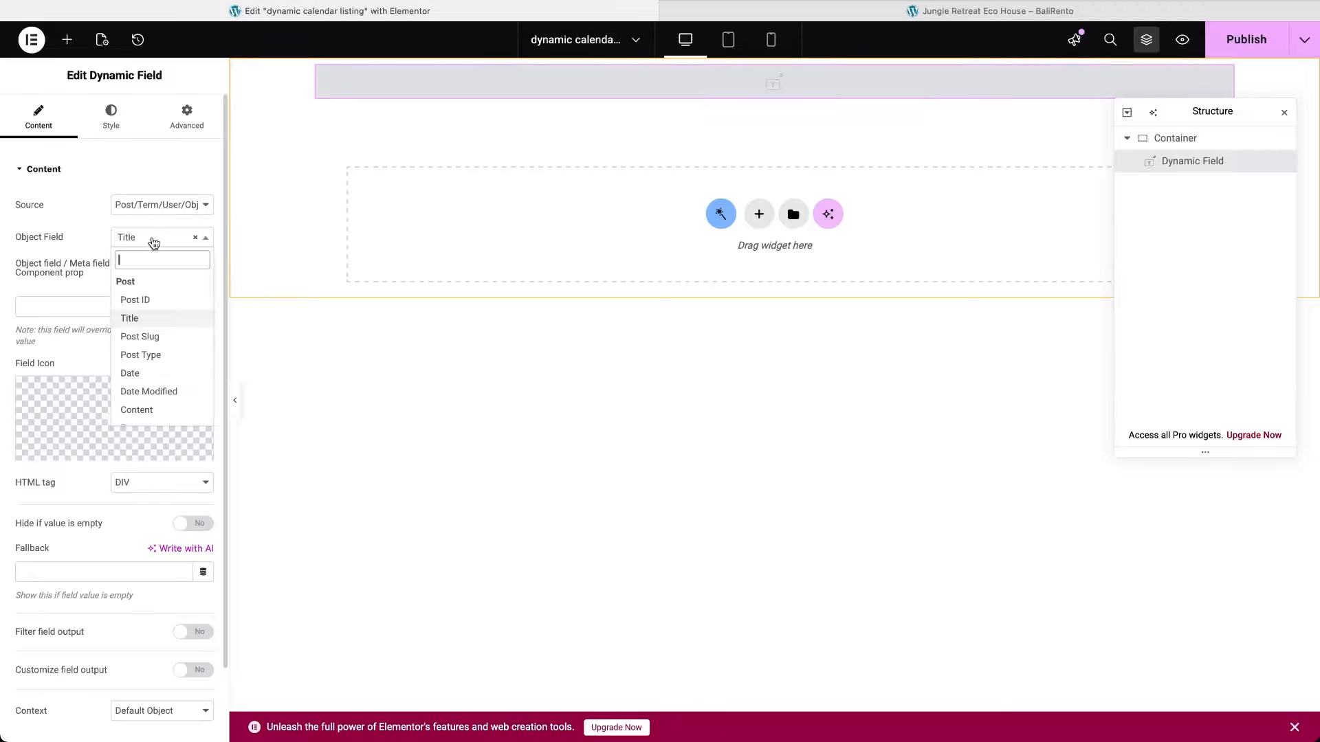
scroll(155, 369, "down", 3)
scroll(156, 378, "down", 10)
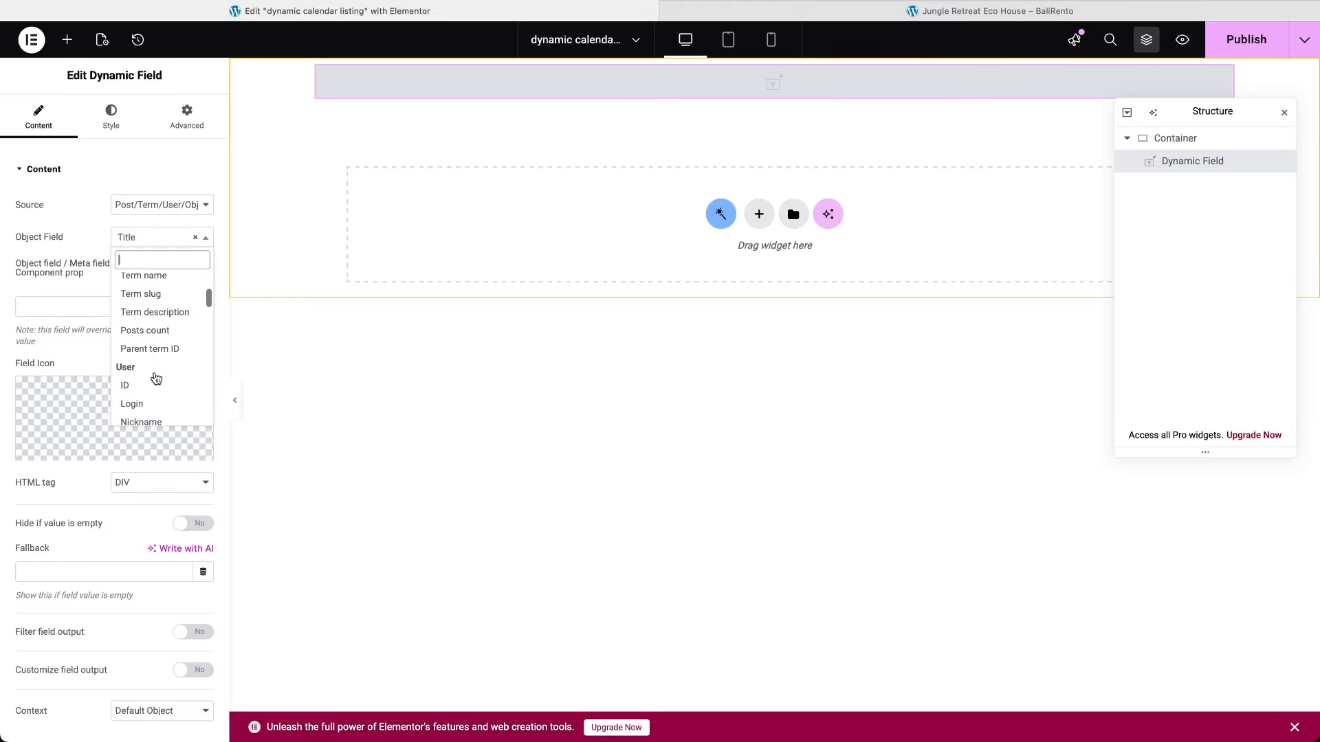
scroll(156, 378, "down", 1)
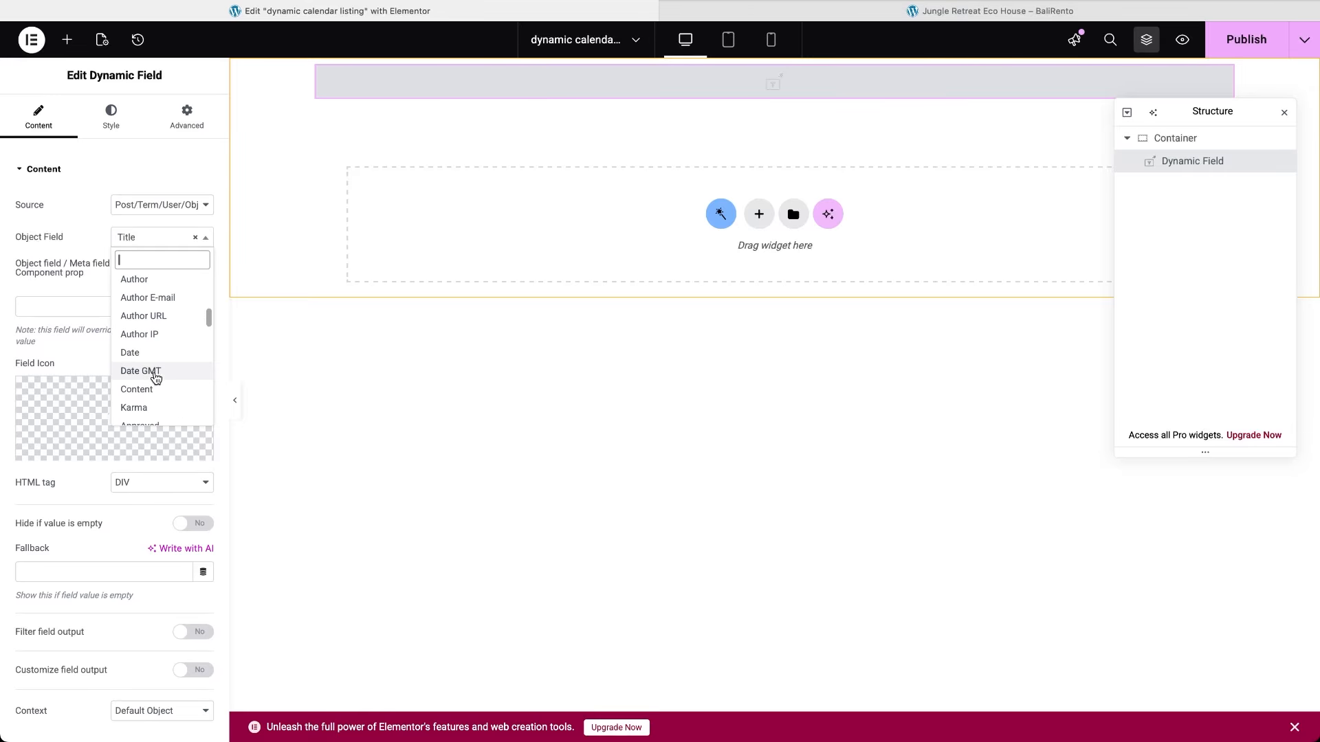
scroll(156, 378, "down", 4)
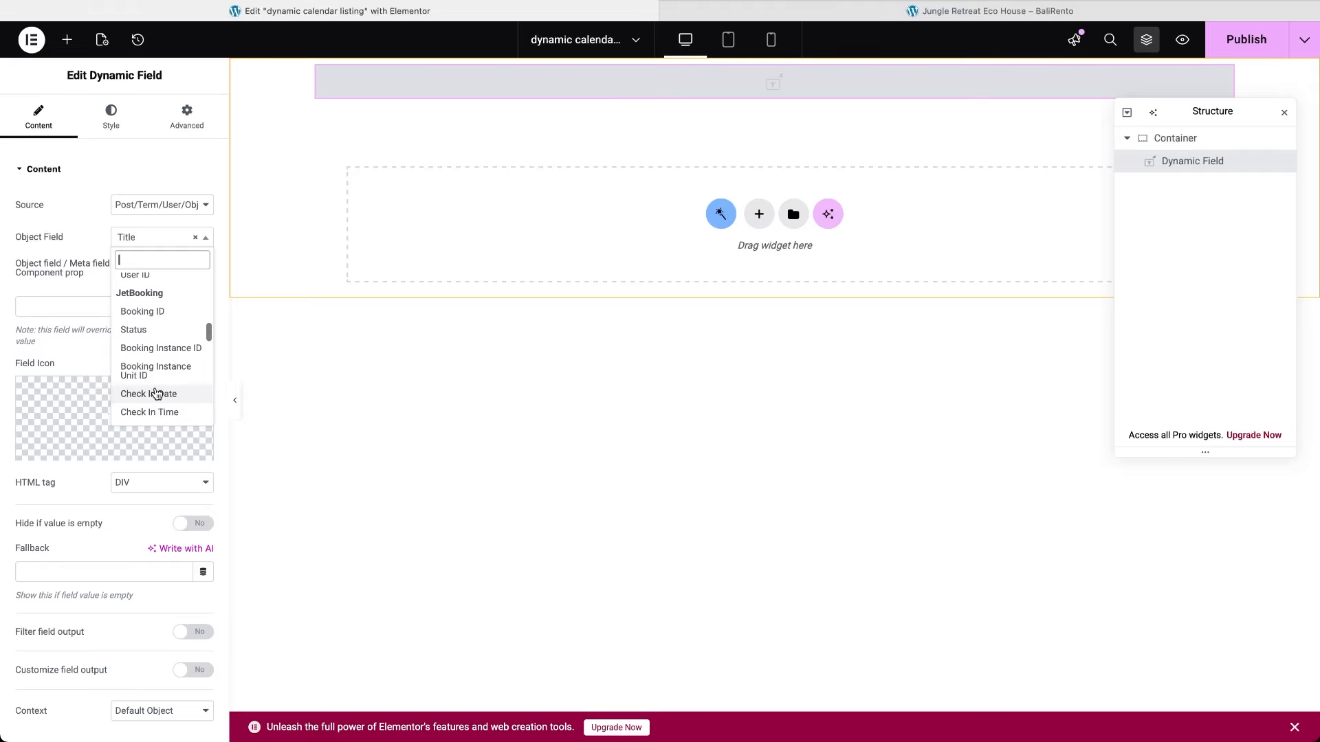
scroll(161, 371, "down", 1)
scroll(165, 358, "down", 3)
scroll(162, 358, "up", 4)
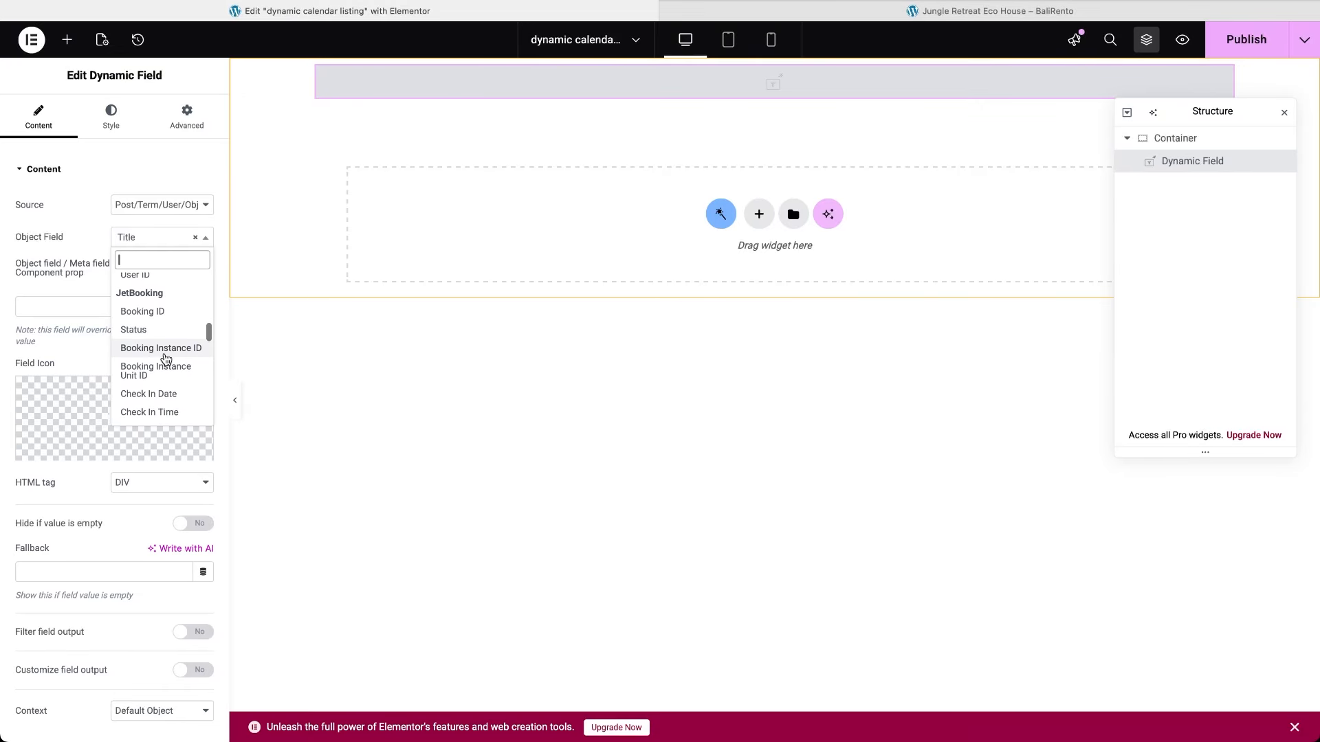
left_click(151, 351)
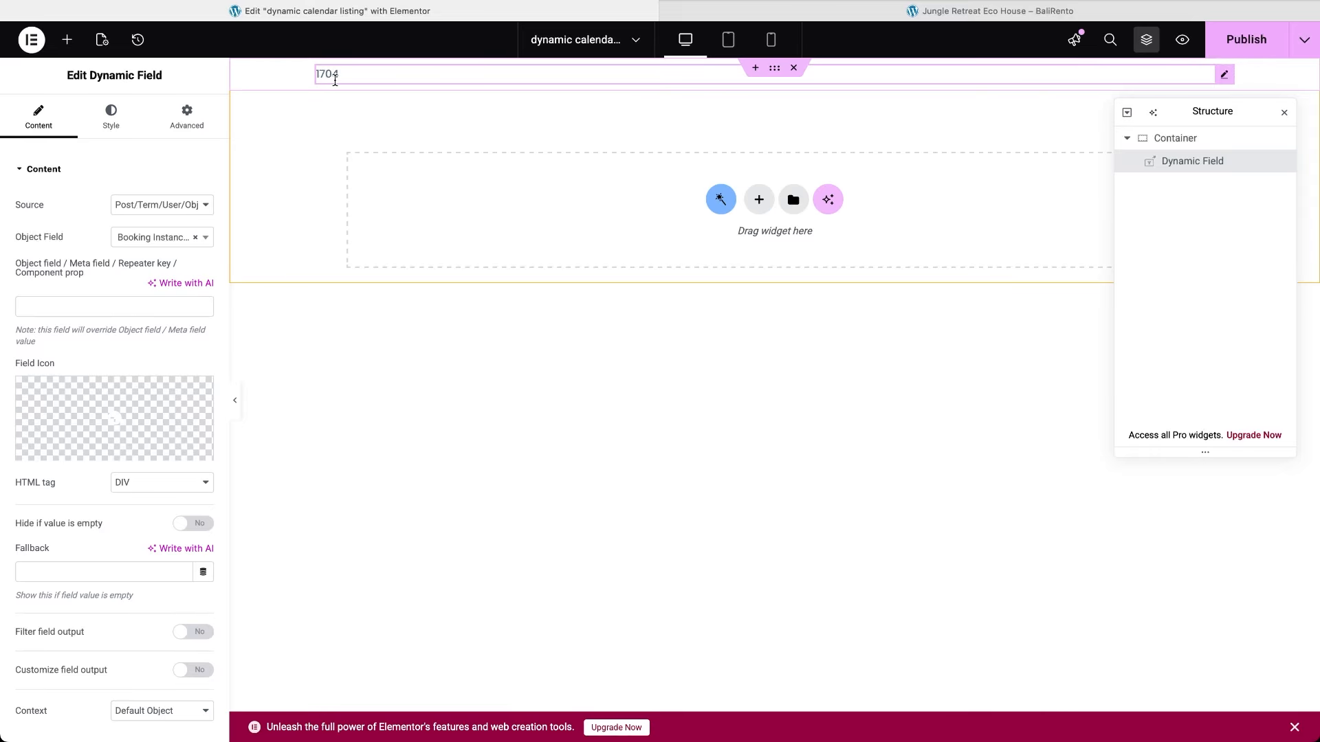
Filter the booking instance field's output with the "Get post titles from IDs" callback.
scroll(176, 515, "down", 2)
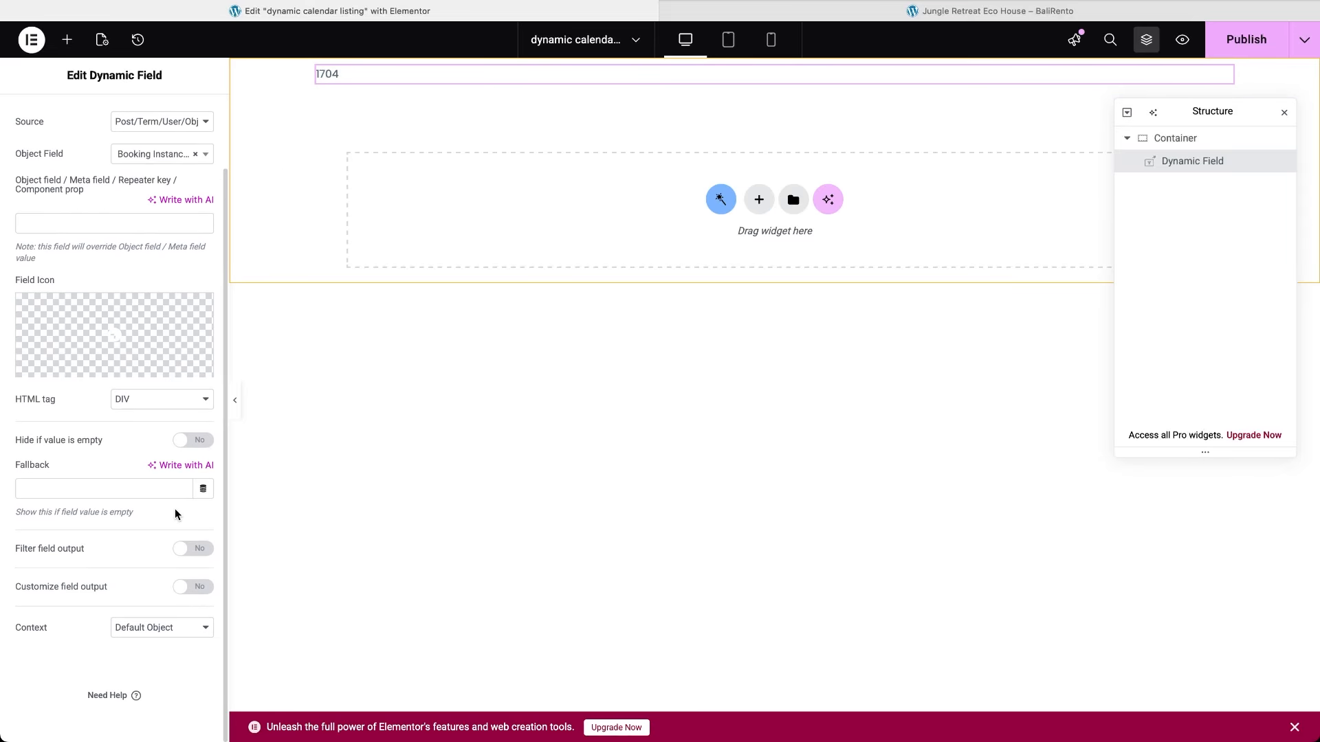
left_click(192, 550)
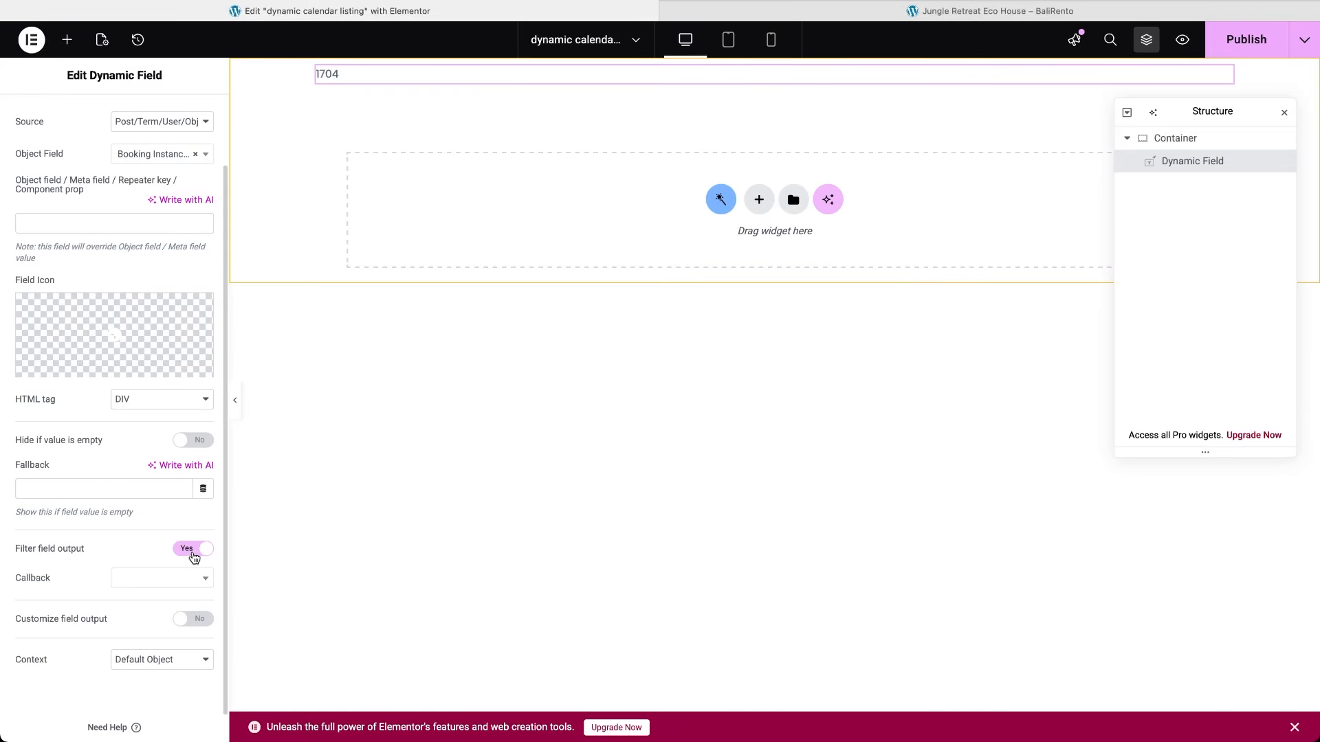
left_click(179, 583)
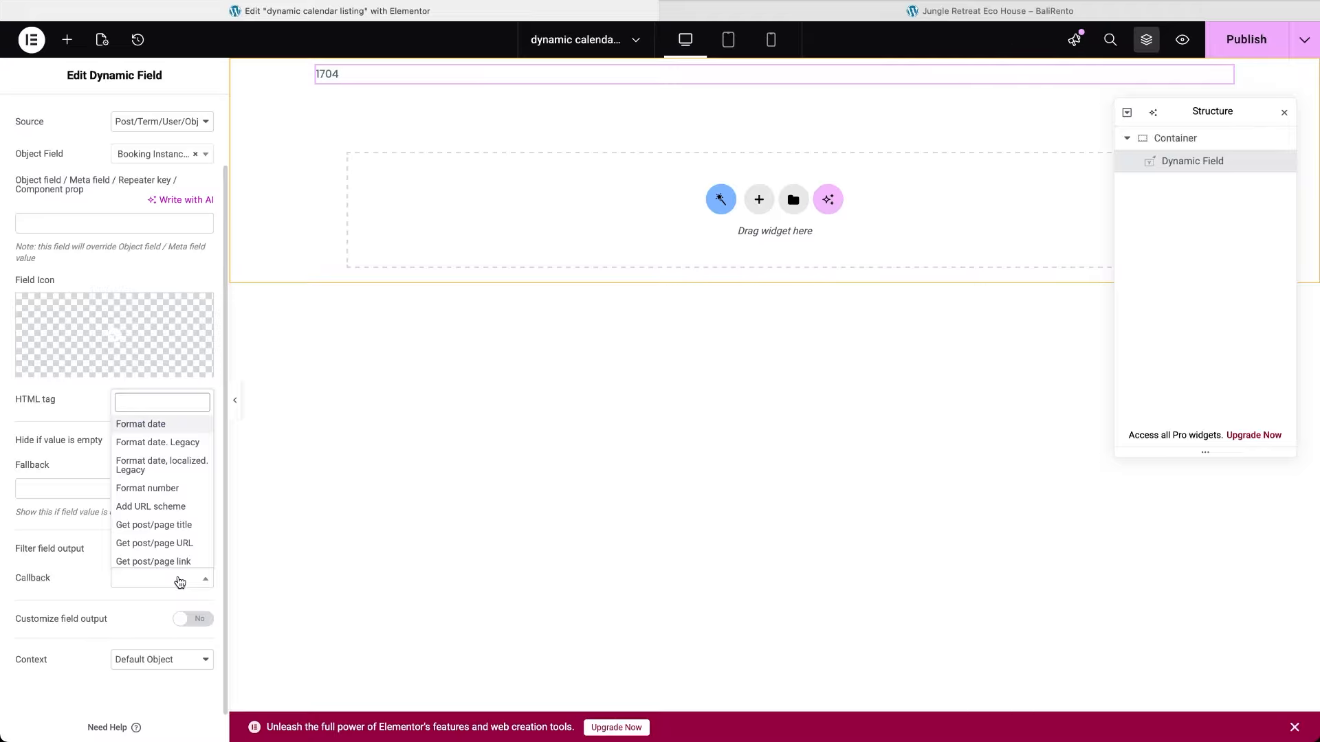
type("get")
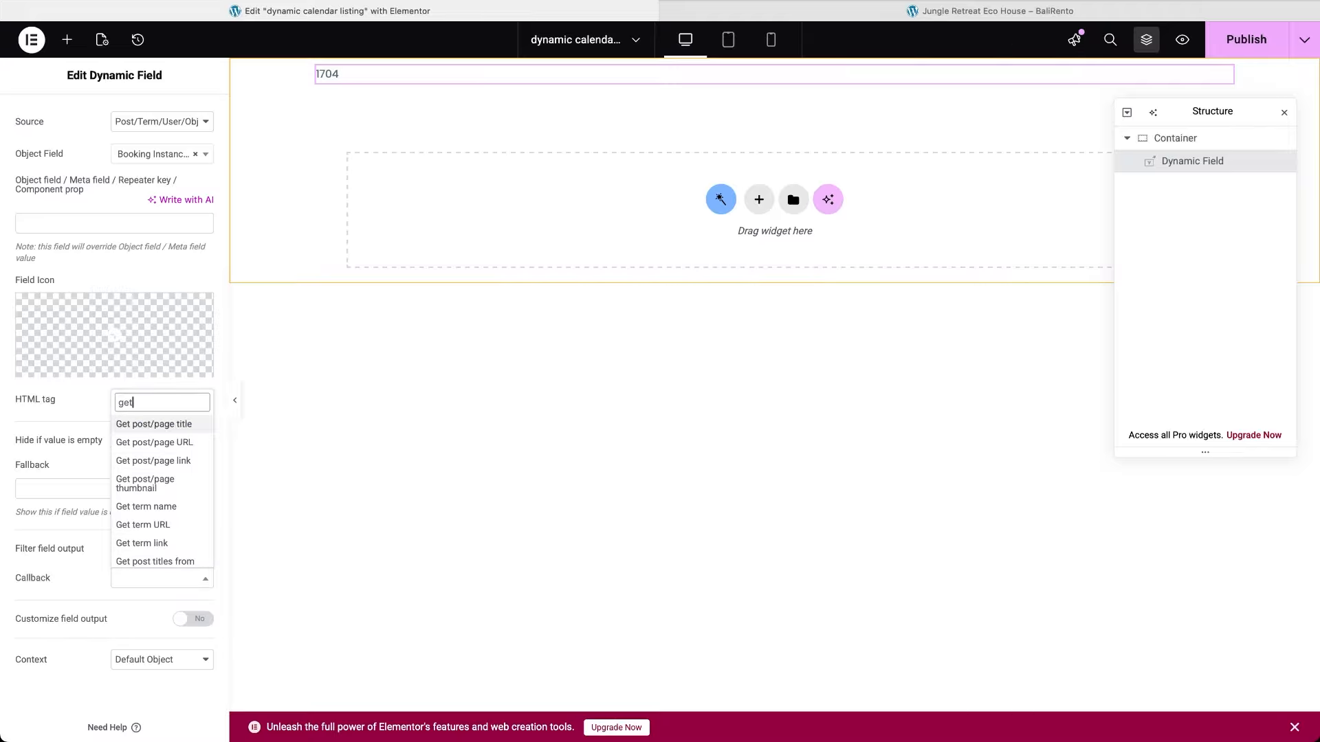
scroll(161, 565, "down", 2)
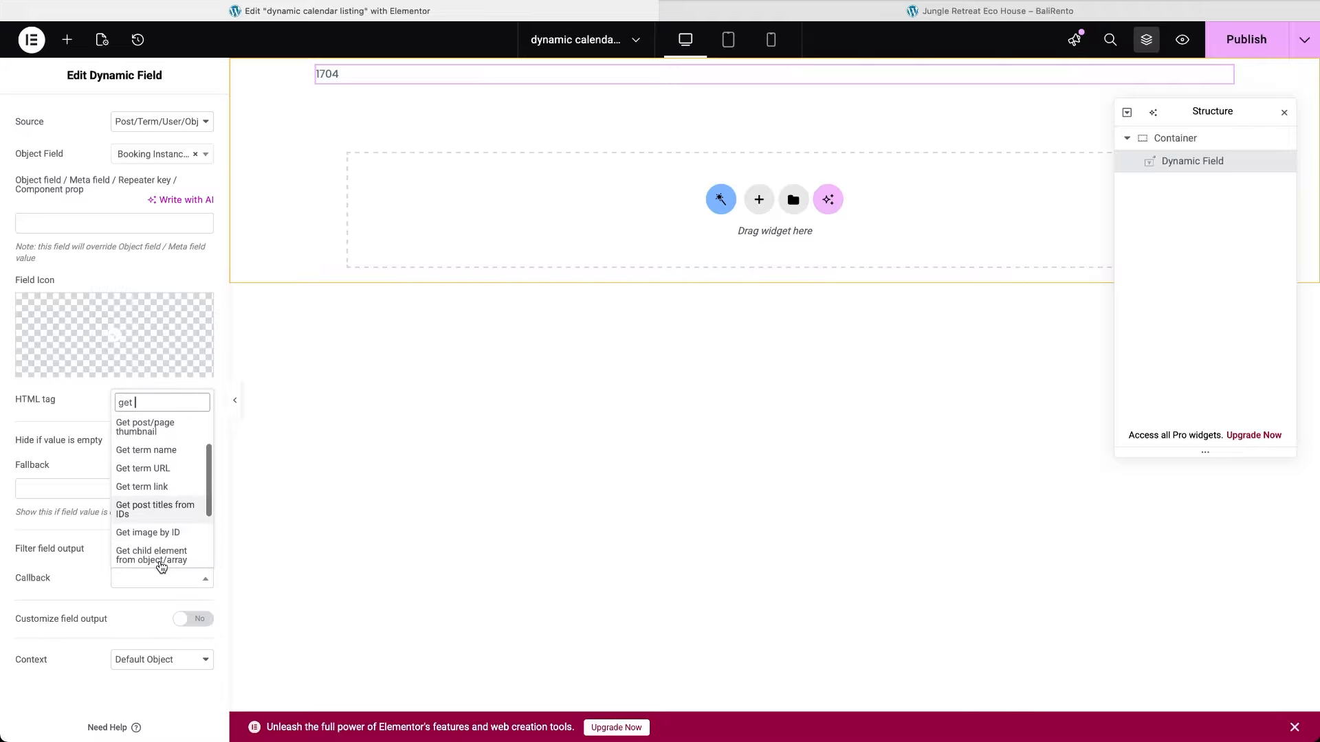
left_click(147, 512)
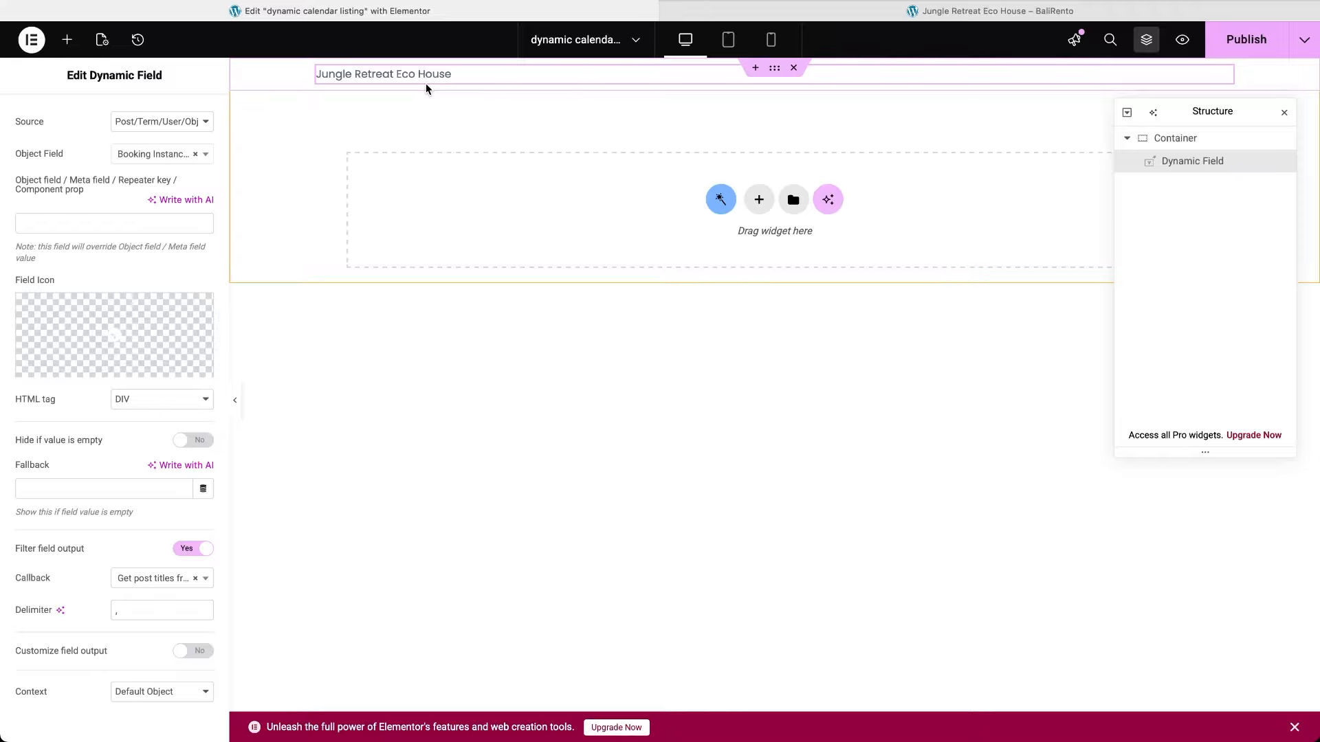
Add a second Dynamic Field below the property title and set its object field to Check In Date.
left_click(68, 40)
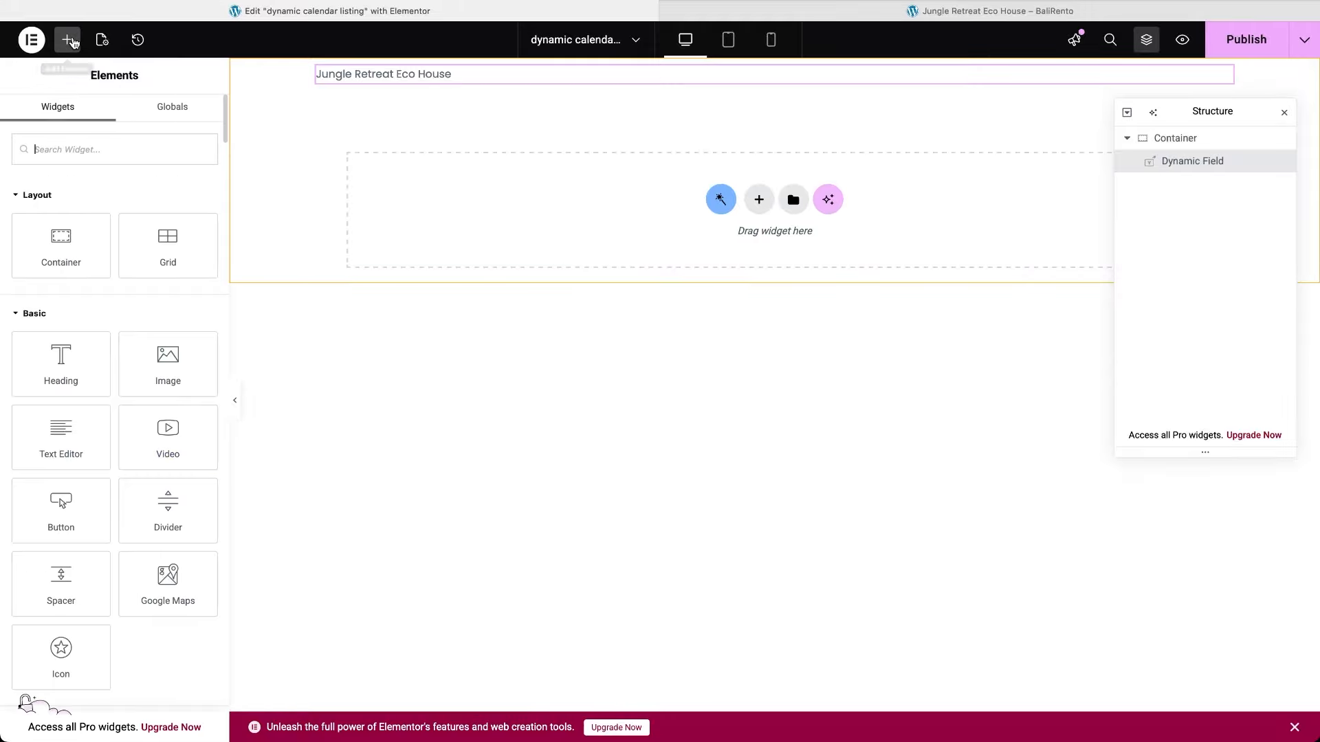
type("dynami")
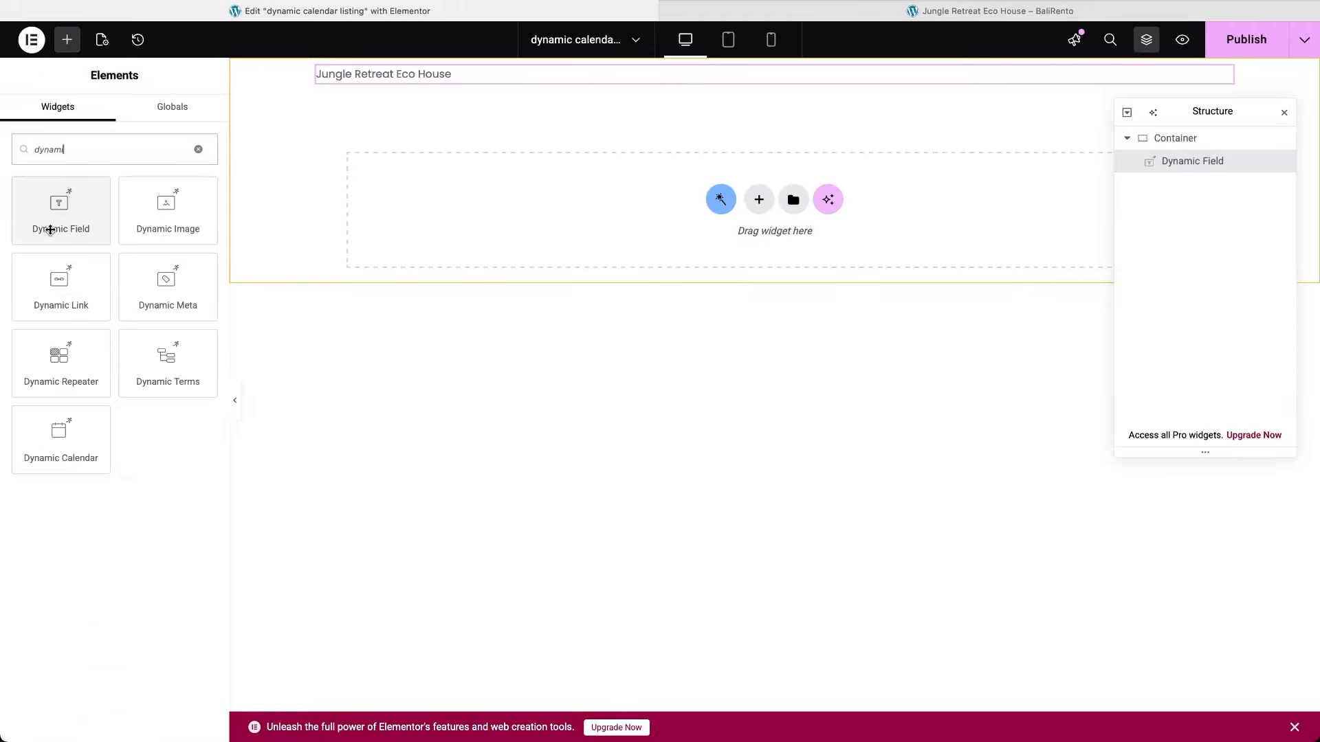
left_click_drag(51, 230, 365, 88)
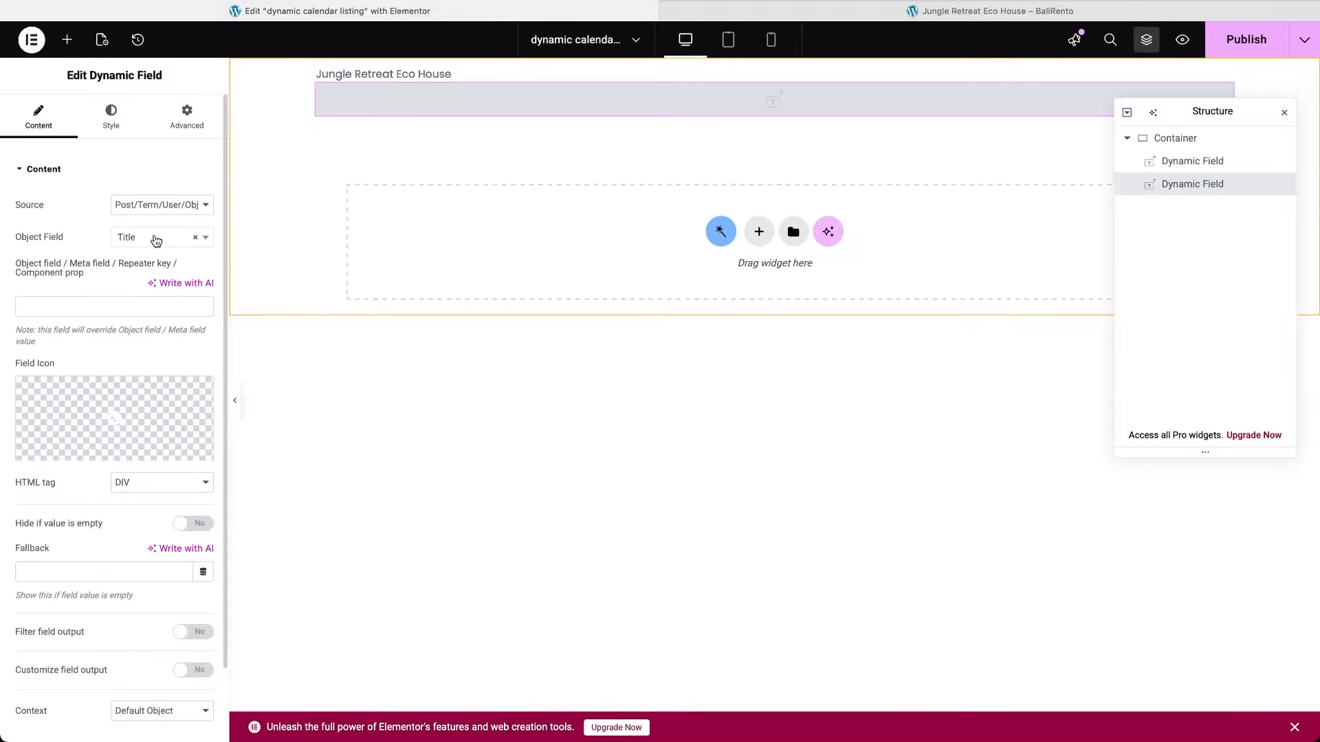
left_click(153, 238)
scroll(155, 405, "down", 5)
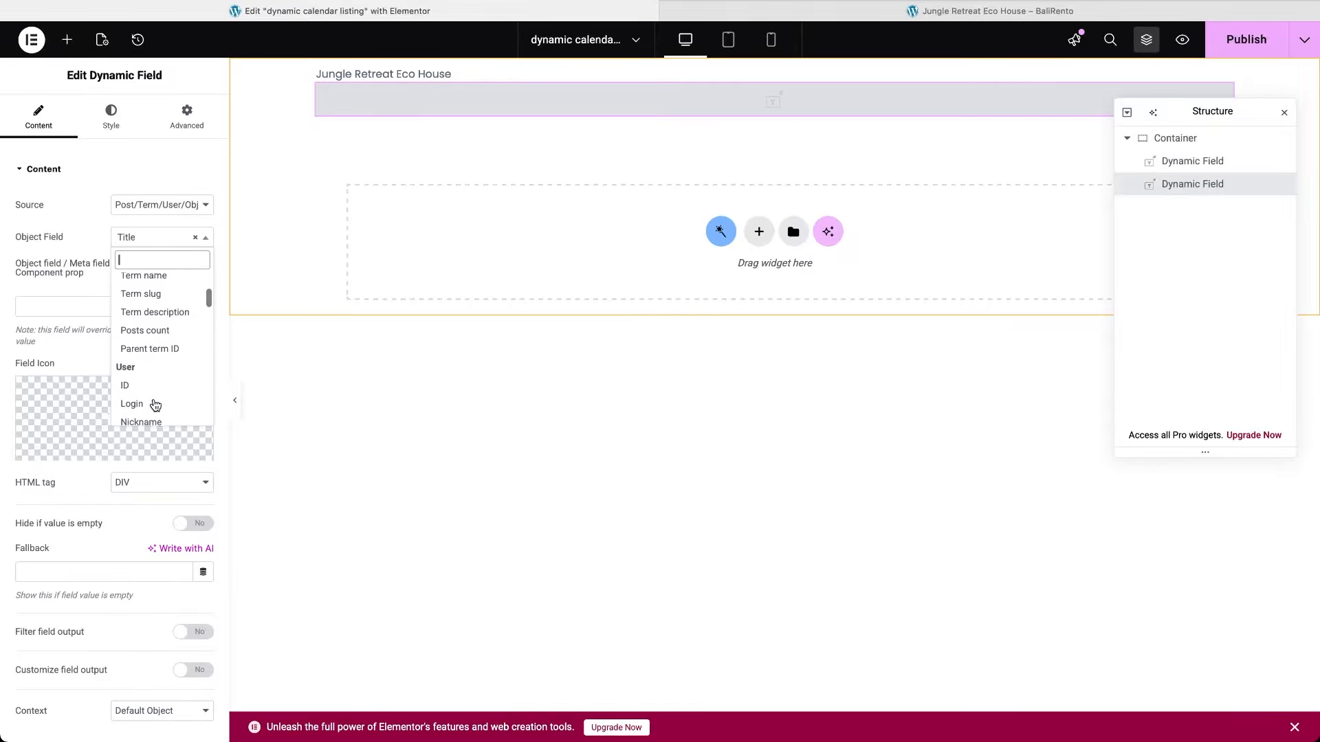
scroll(155, 405, "down", 8)
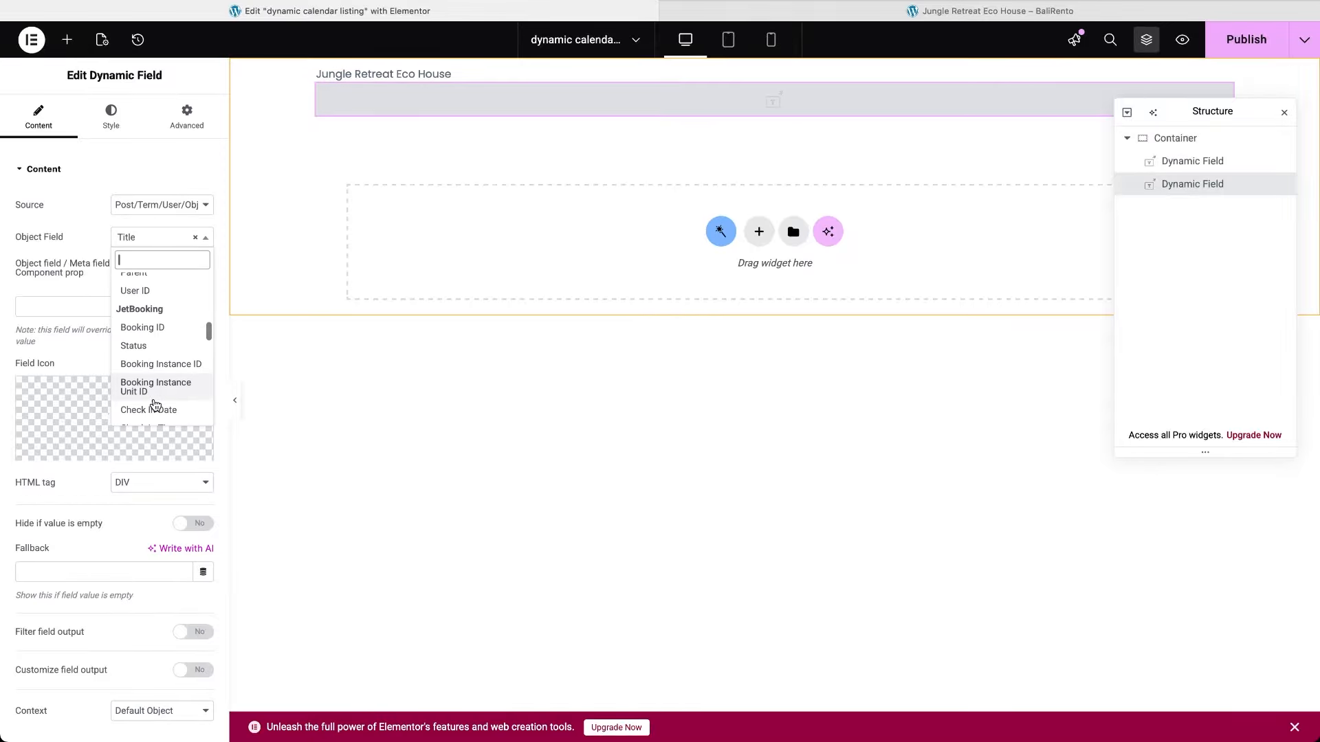
left_click(157, 337)
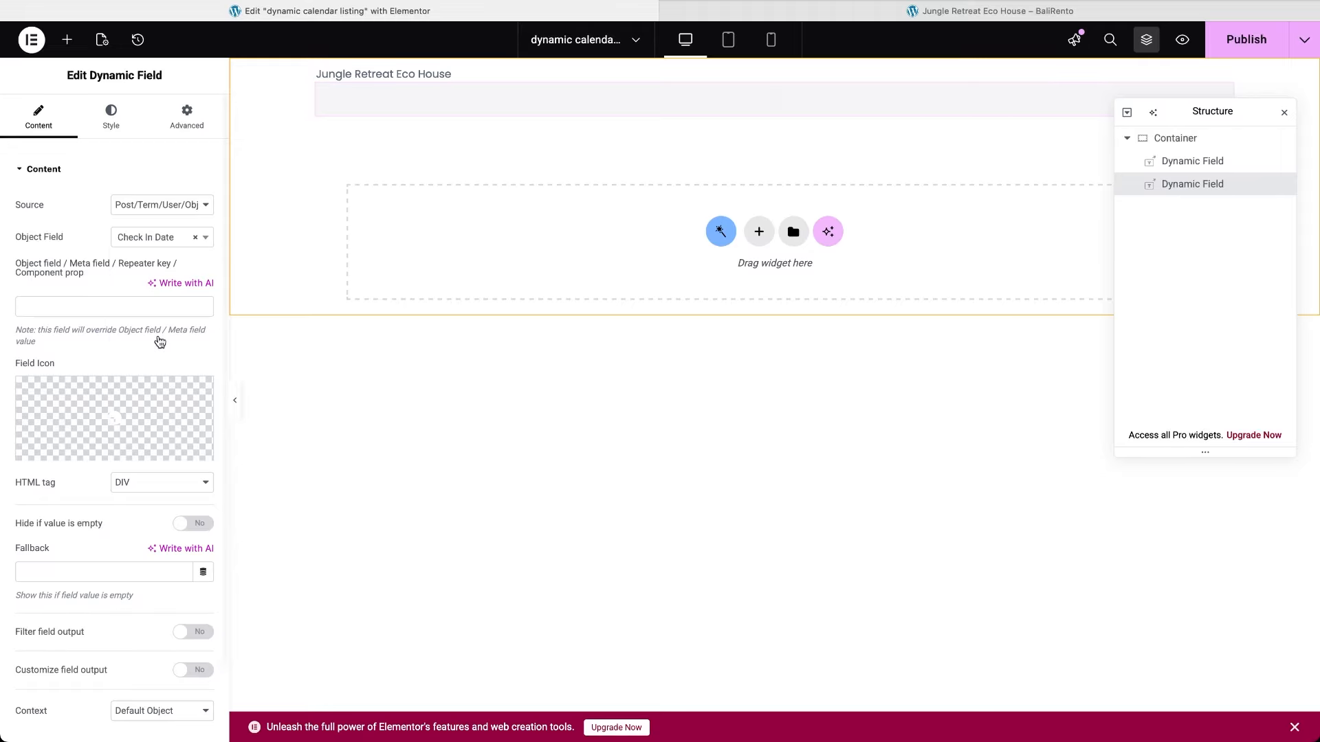
Filter the check-in date field's output with the "Format date" callback.
left_click(195, 631)
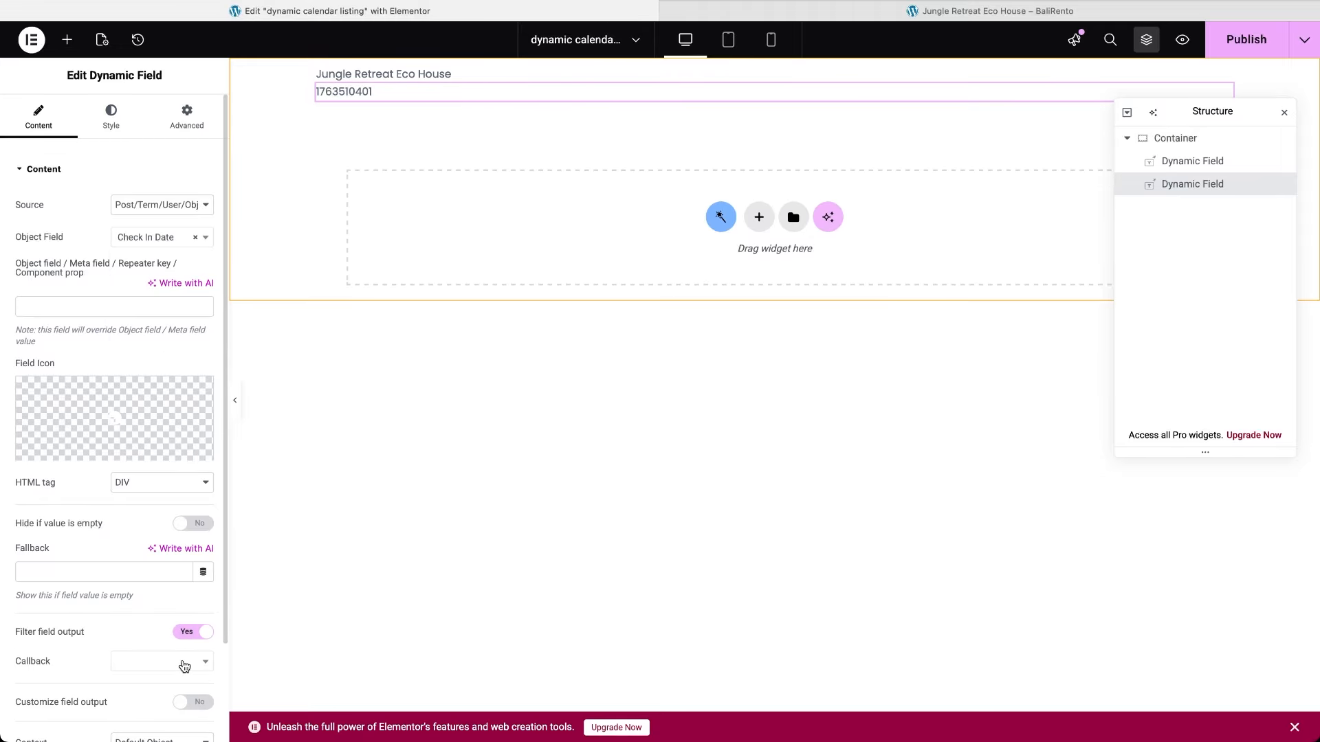
left_click(184, 663)
left_click(152, 509)
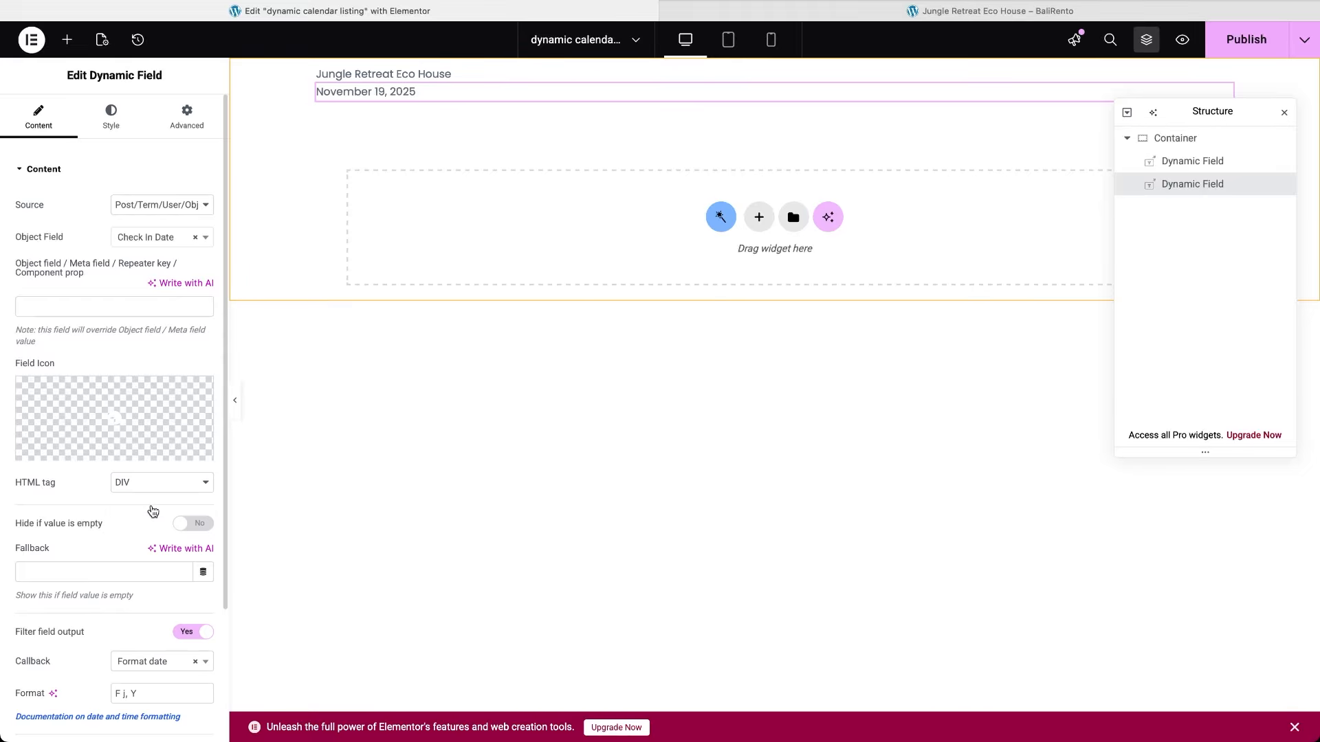
Customize the check-in date field's output with the field format "Check In Date: %s".
scroll(90, 667, "down", 3)
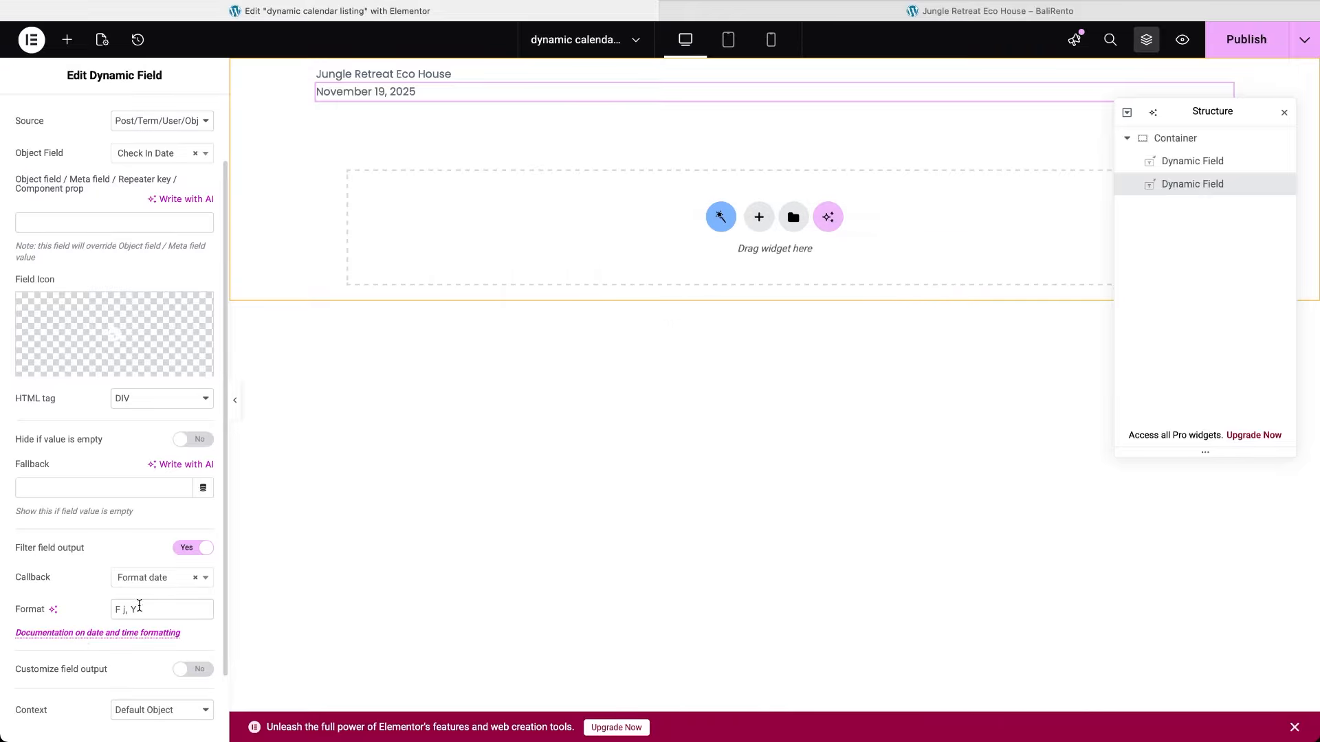
left_click(200, 670)
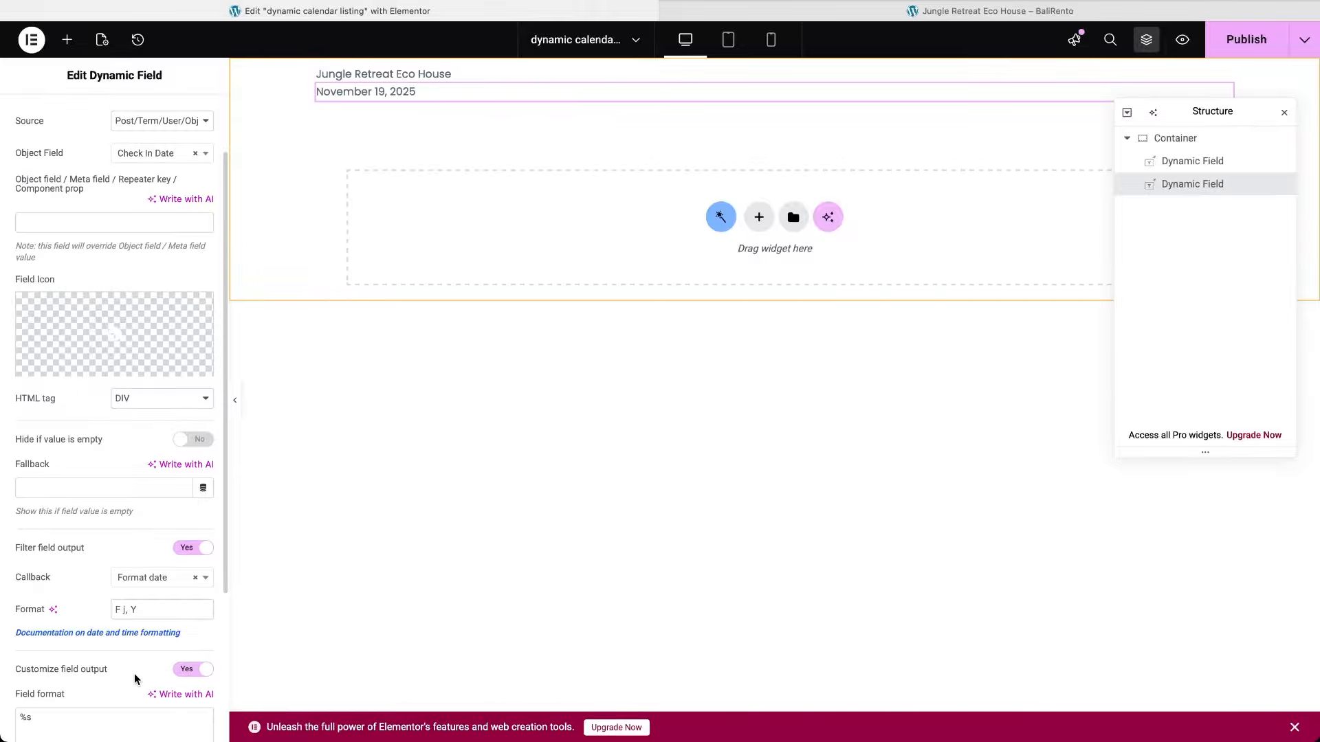
scroll(124, 677, "down", 2)
left_click(20, 652)
type("Check In Date:")
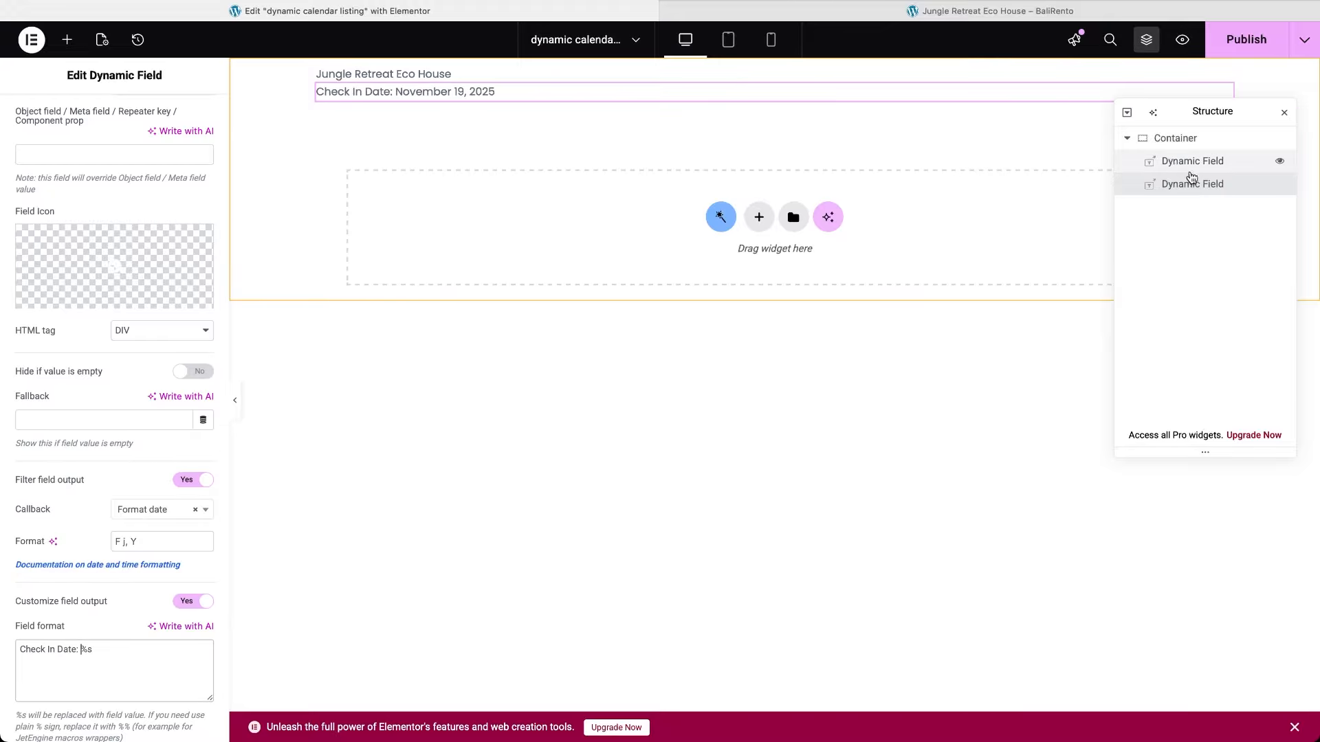
right_click(1192, 184)
left_click(1167, 232)
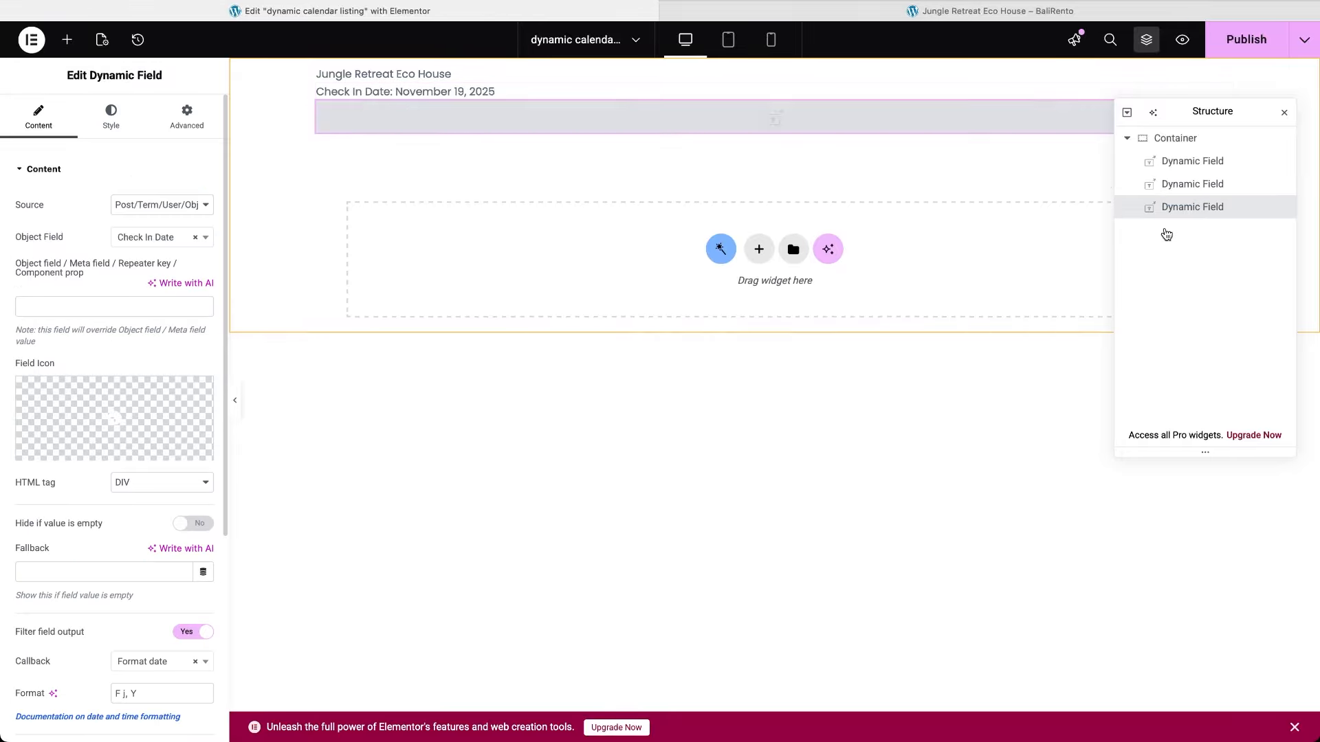
left_click(157, 241)
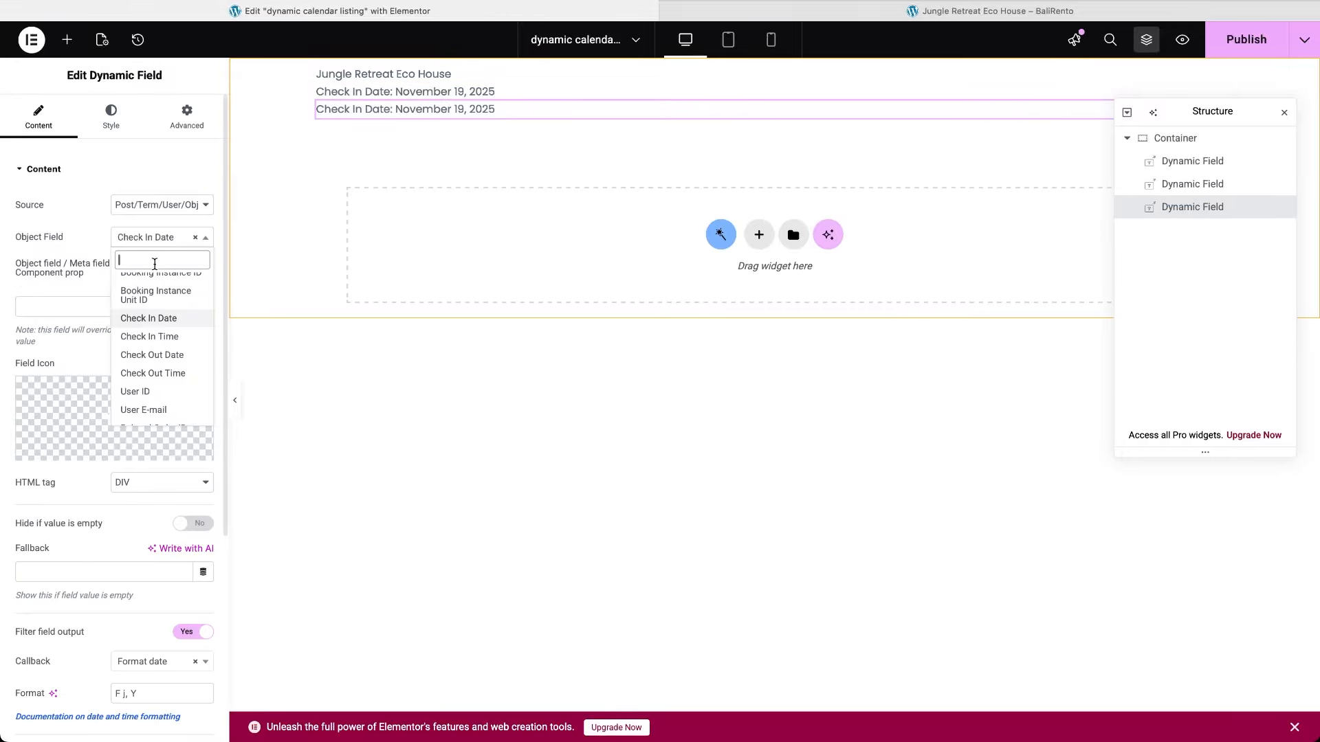
left_click(153, 337)
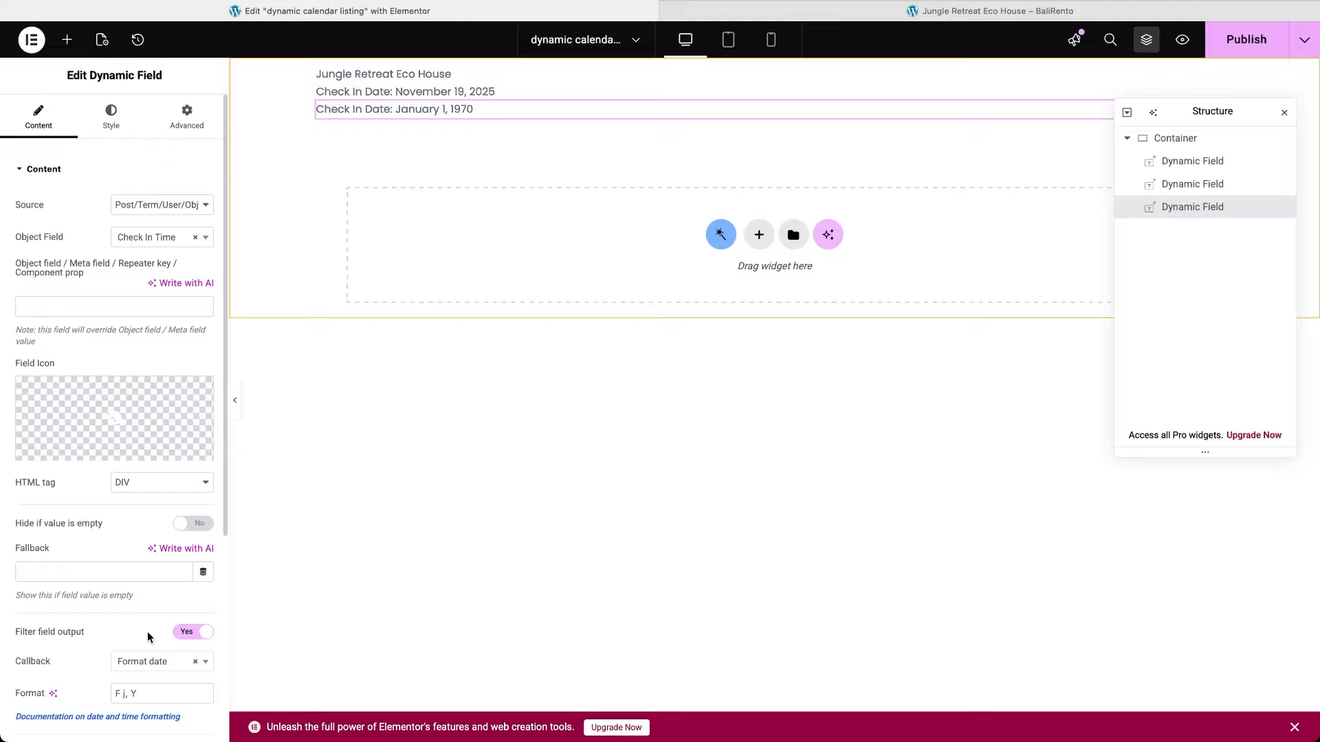
scroll(149, 636, "down", 1)
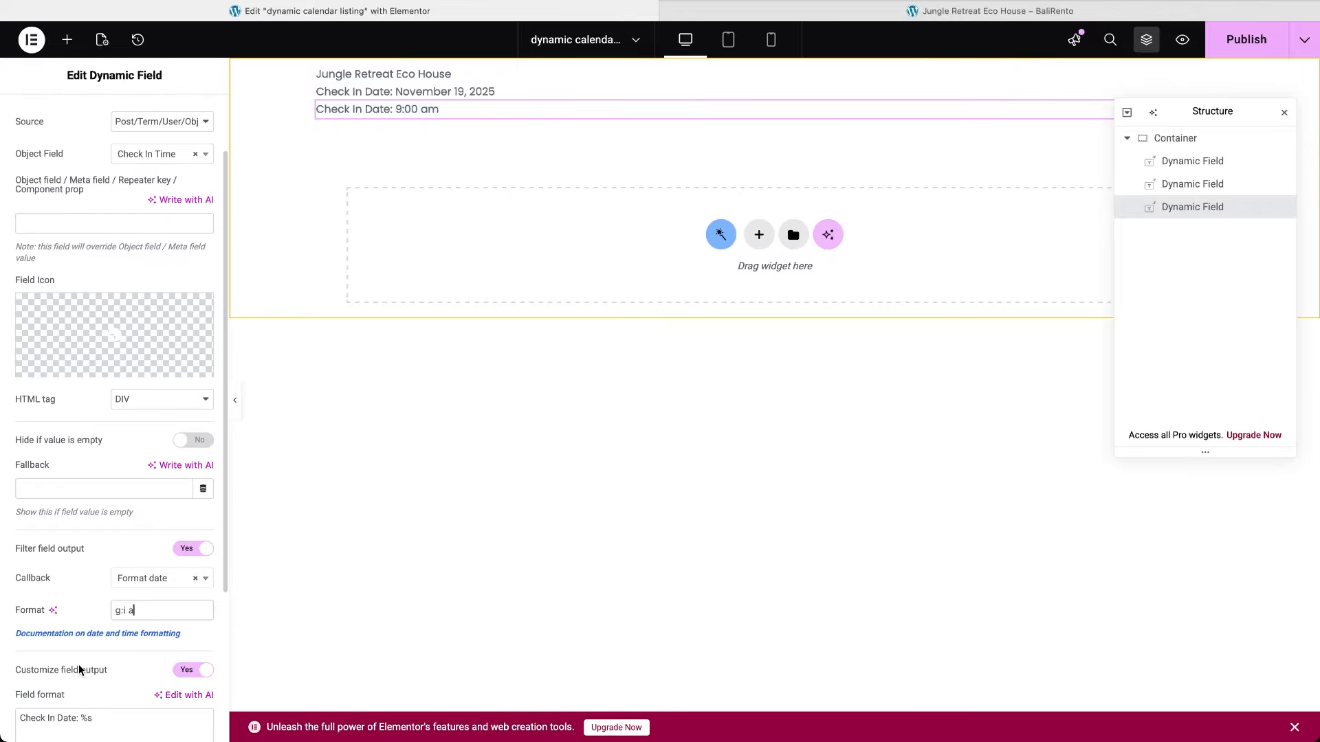
double_click(67, 718)
type("Time")
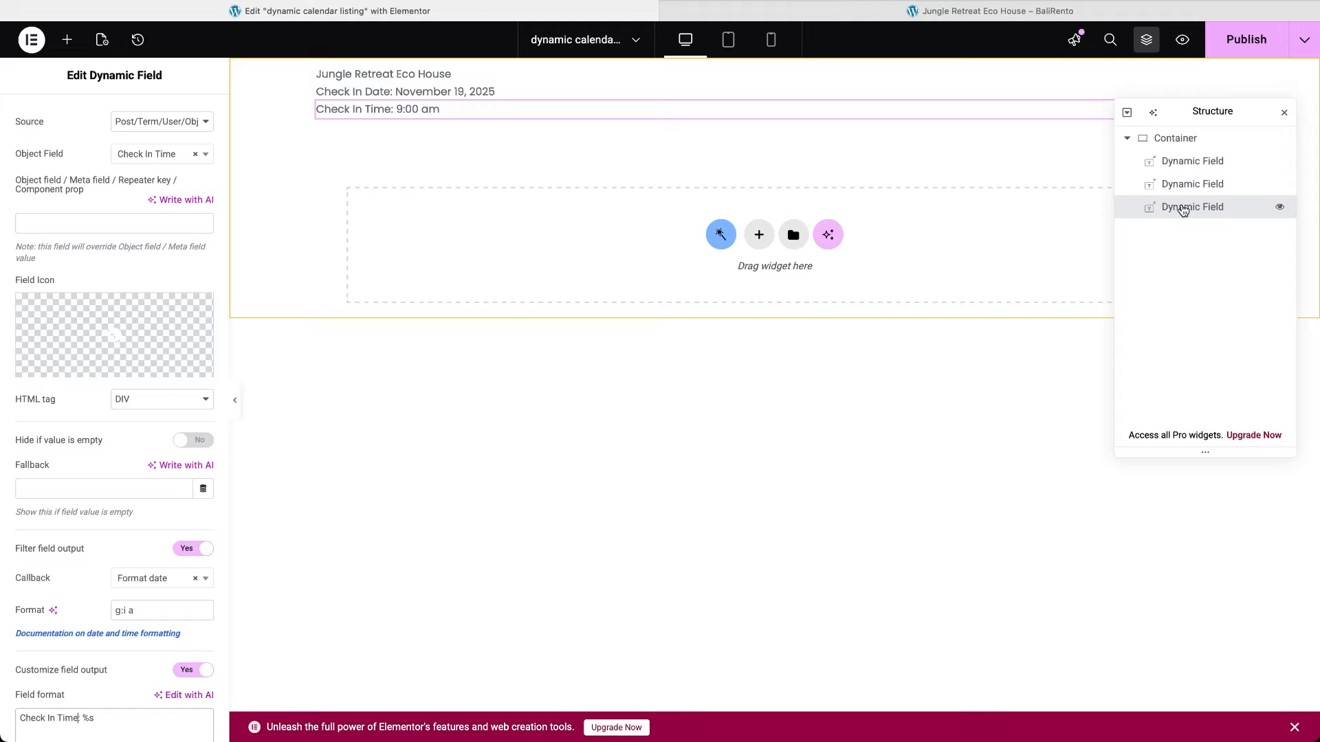
right_click(1183, 211)
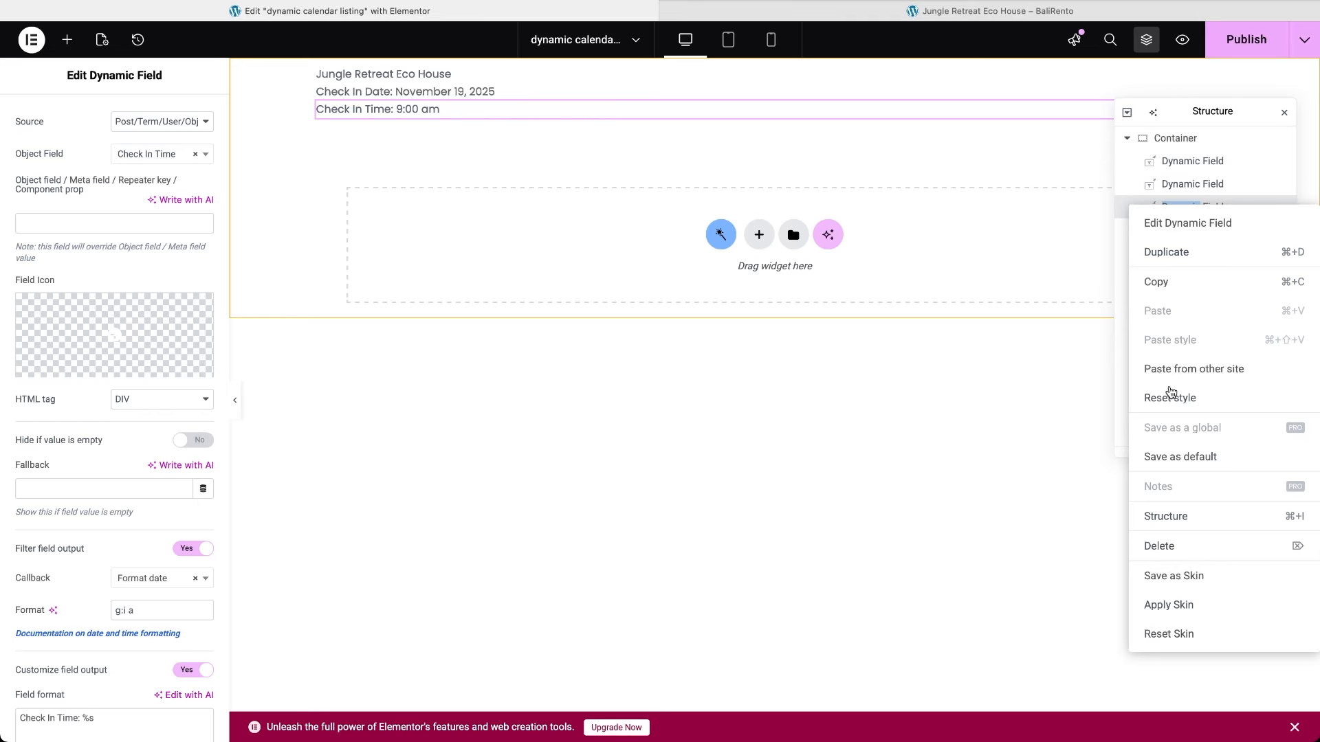
left_click(1157, 547)
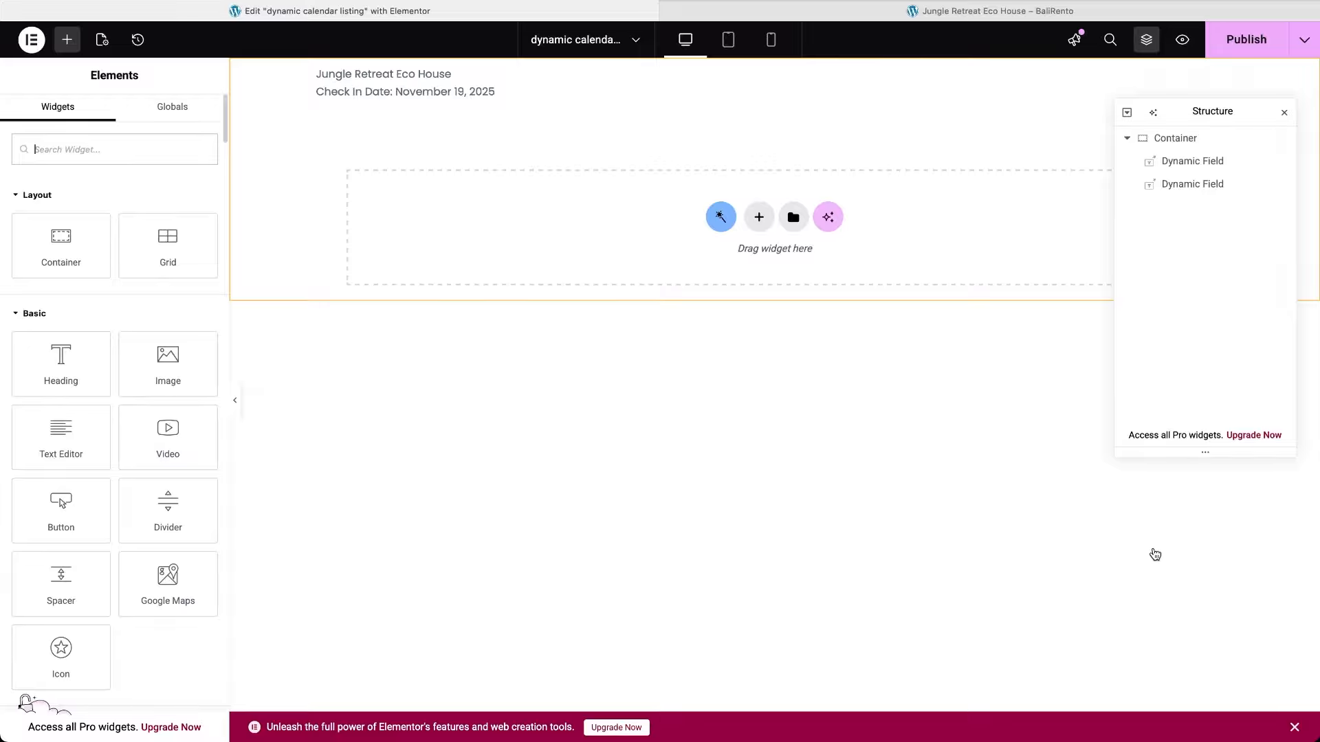
Add a Dynamic Link widget below the check-in date and set its source to Add to Google Calendar.
type("dynamic link")
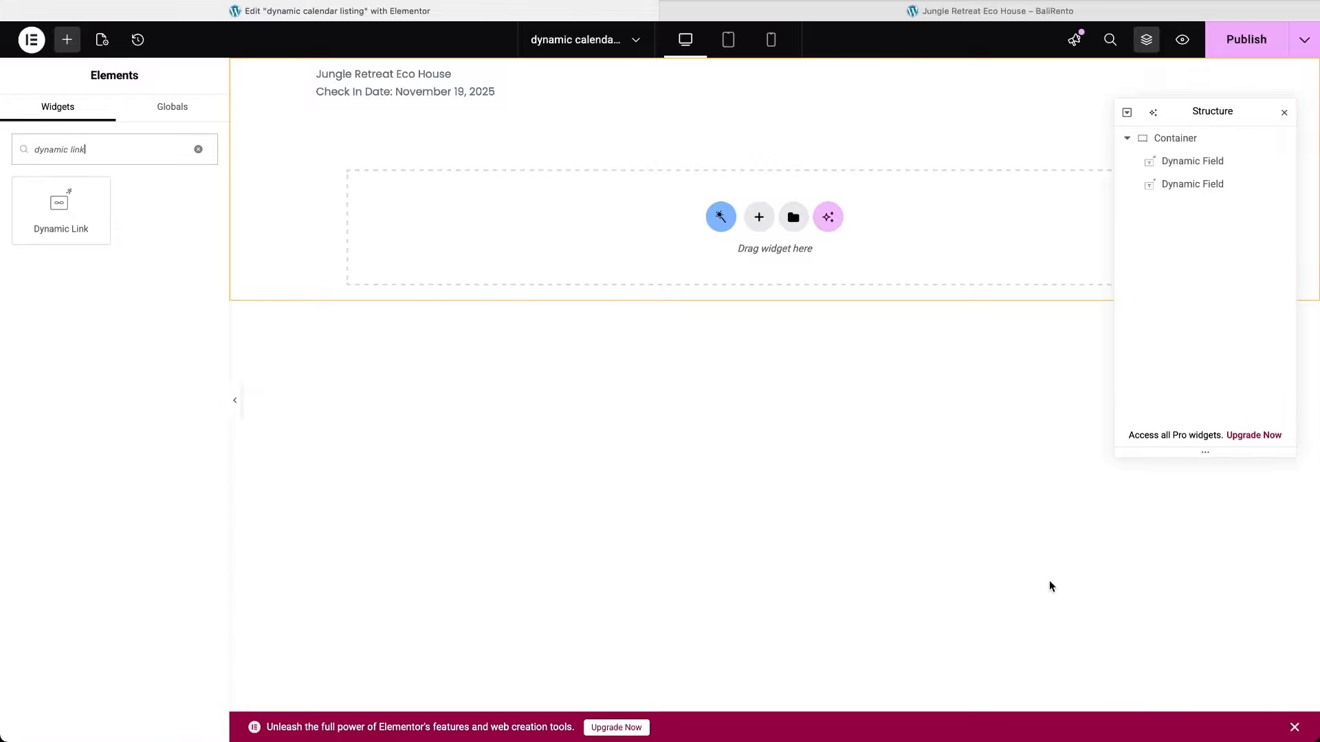
left_click_drag(387, 108, 389, 103)
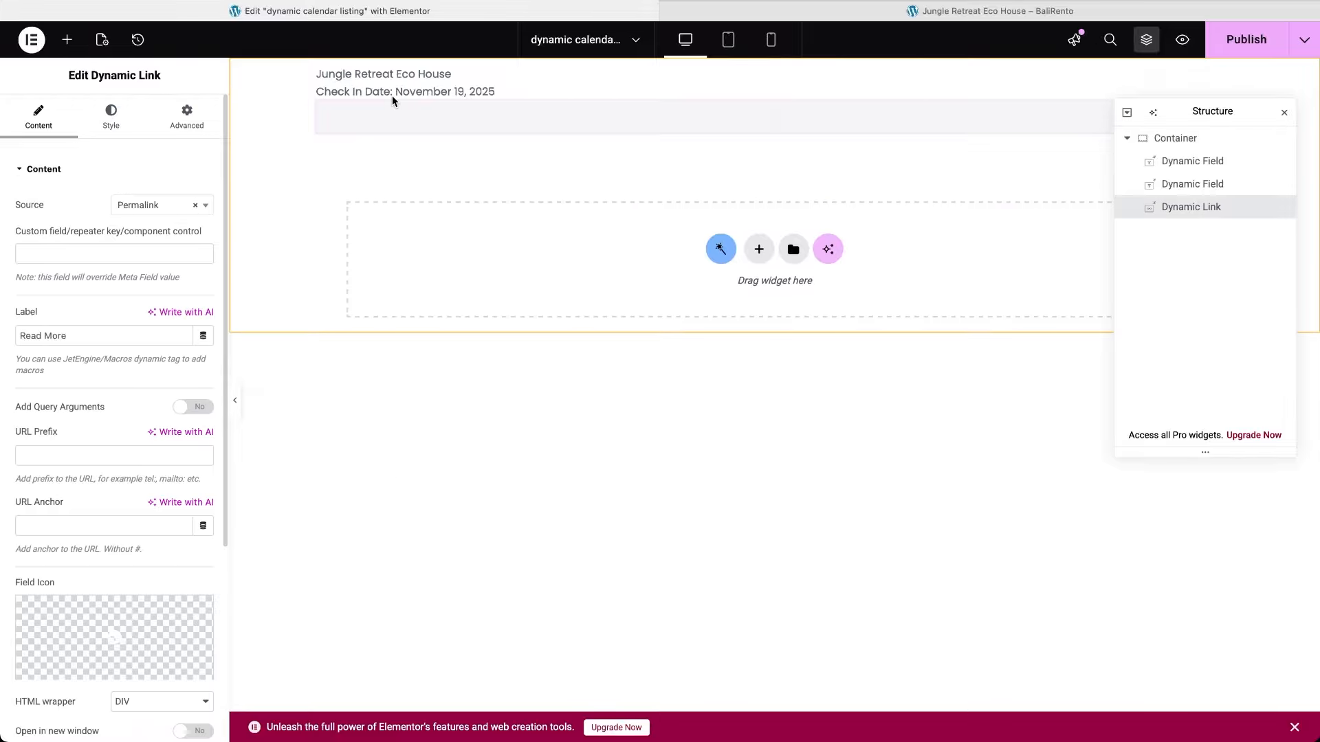
left_click(162, 205)
scroll(168, 347, "down", 10)
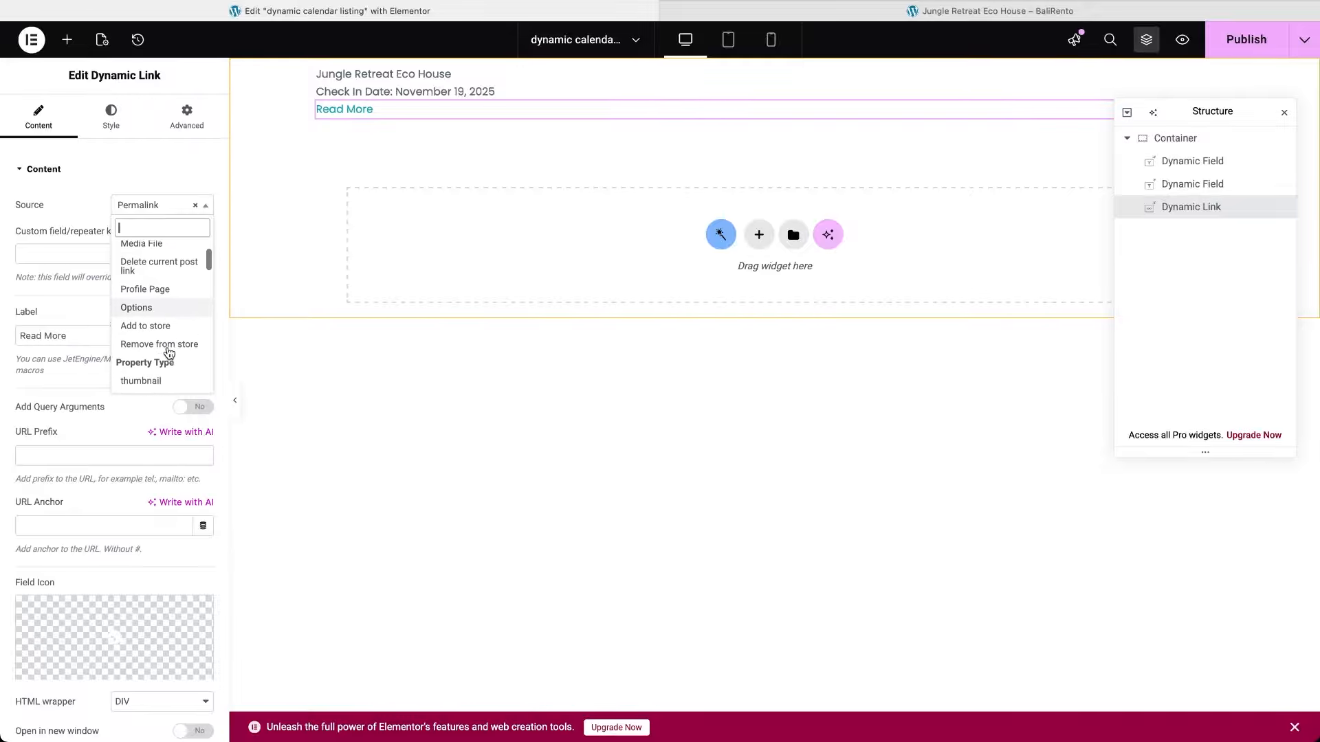
scroll(168, 352, "down", 10)
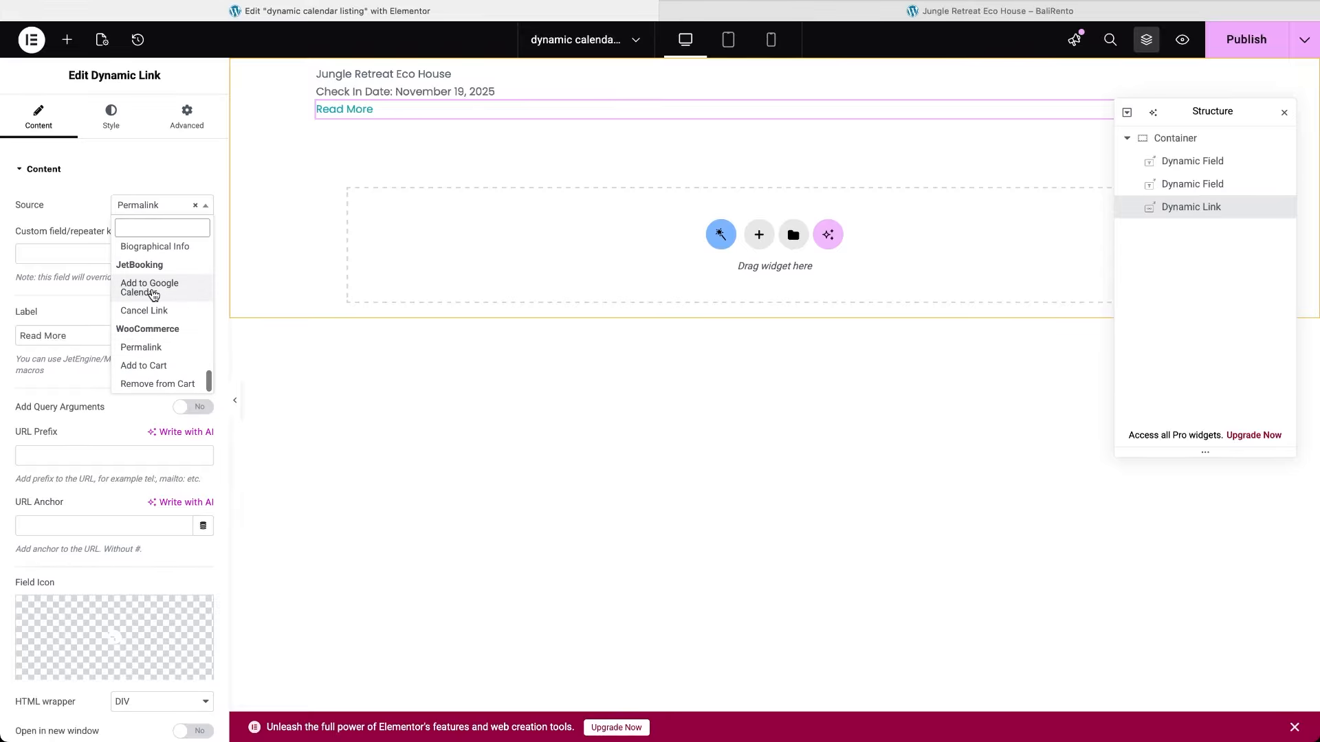
left_click(149, 289)
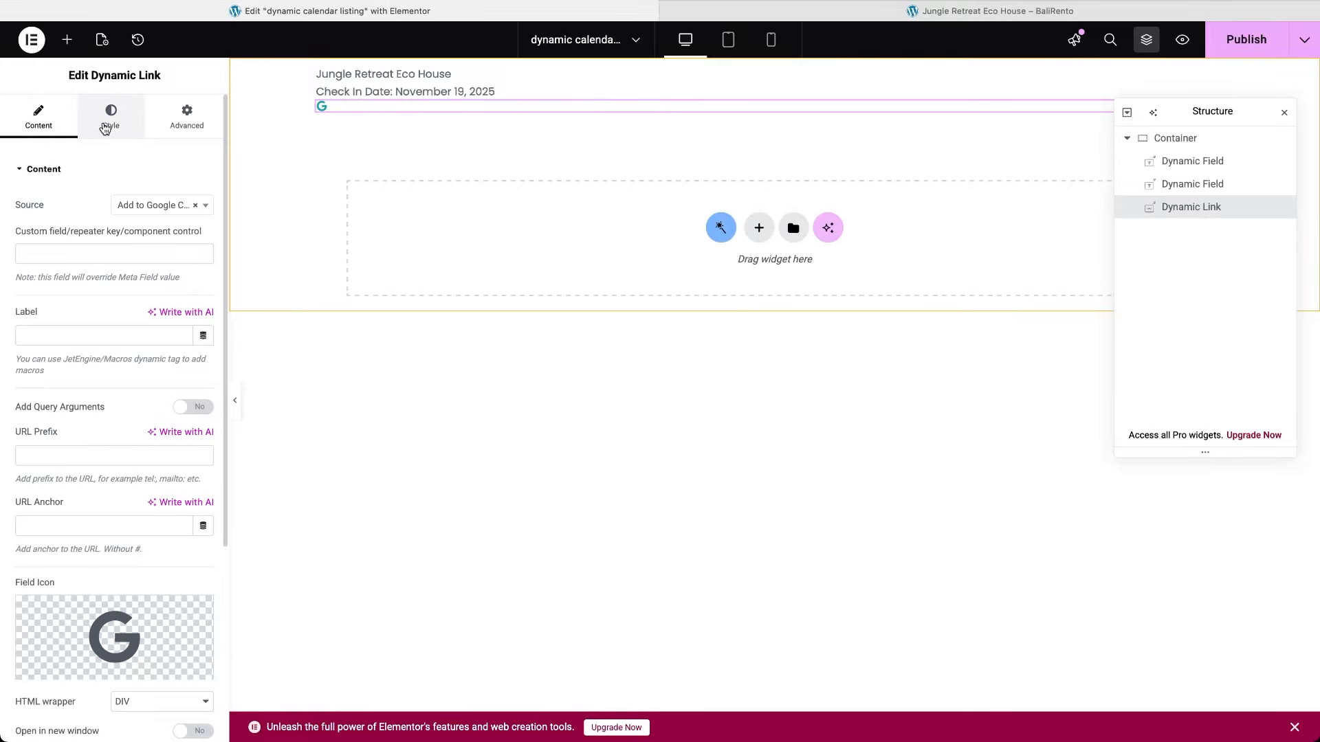
Center the Google Calendar link within its container.
left_click(111, 116)
left_click(186, 117)
left_click(163, 367)
Set the property title field's font weight to 700 (Bold).
left_click(382, 73)
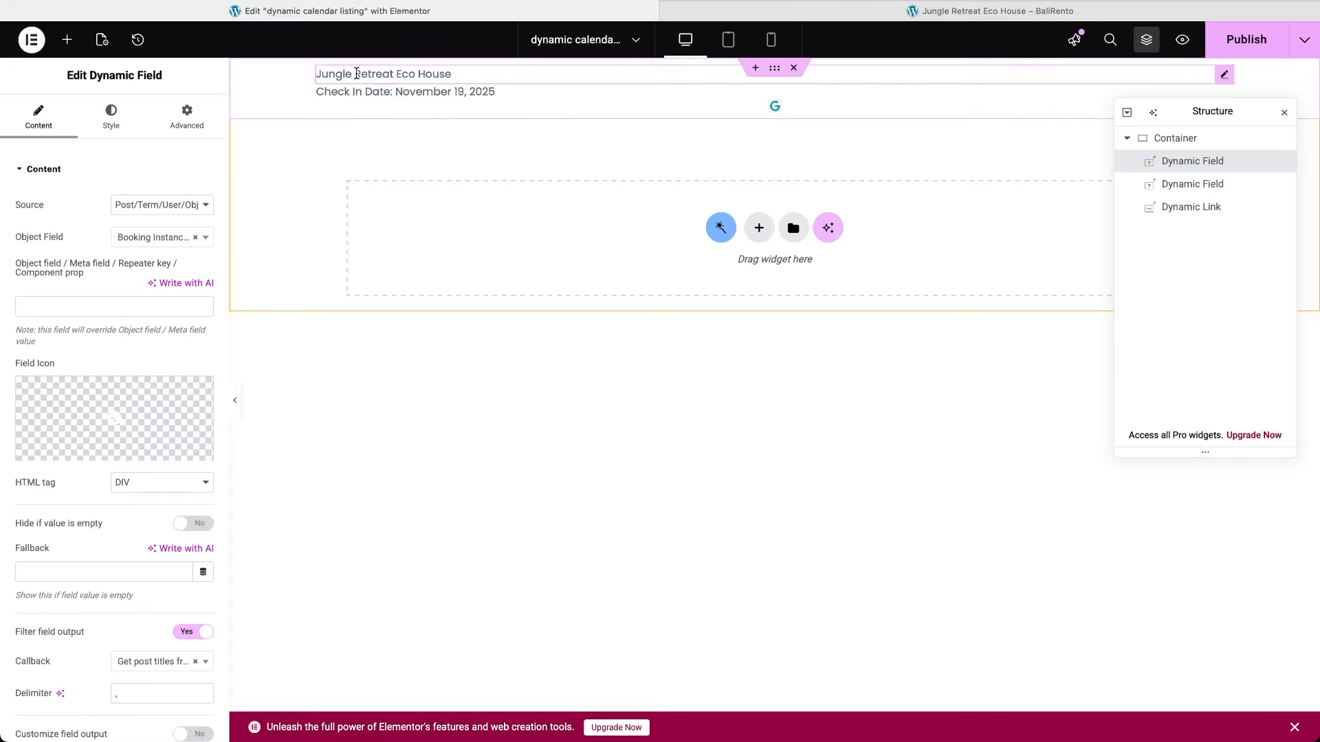
left_click(110, 117)
left_click(209, 241)
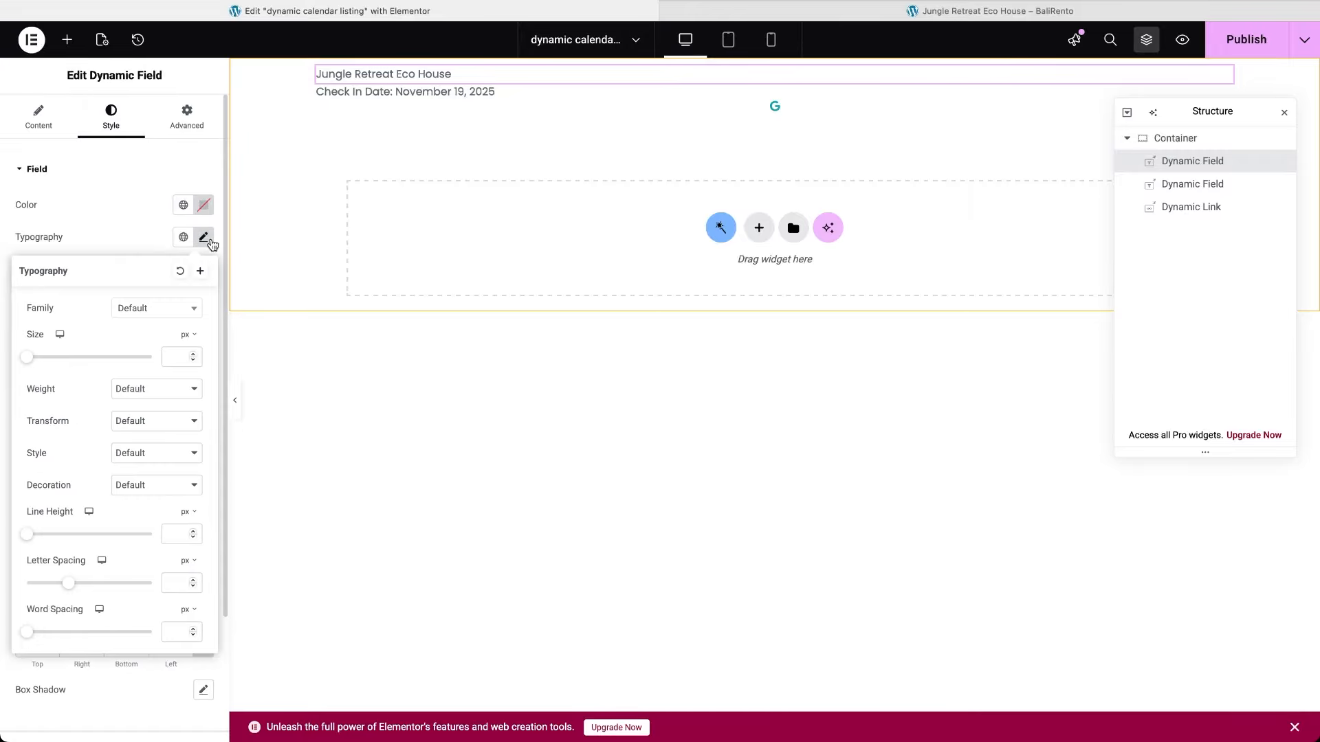
left_click(199, 387)
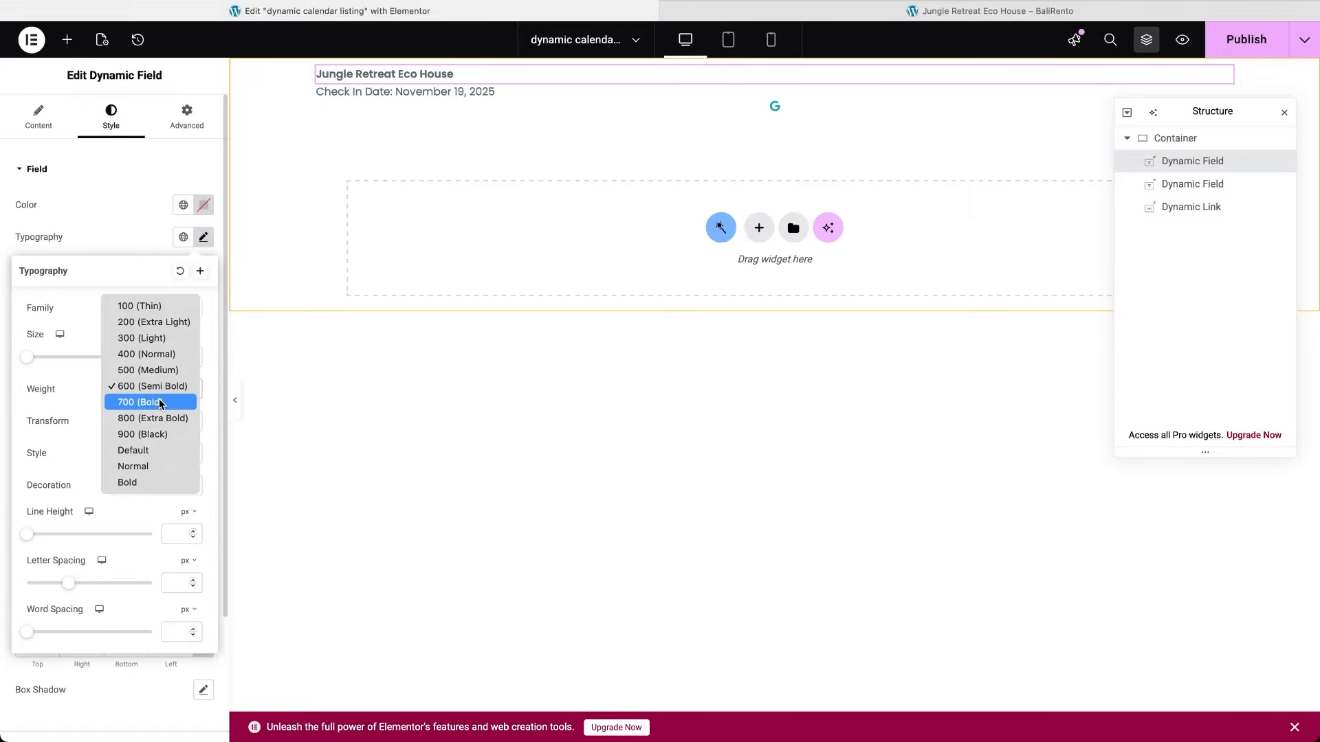
left_click(160, 401)
Set the check-in date field's font weight to 300 (Light) and publish the listing item.
left_click(322, 97)
left_click(111, 117)
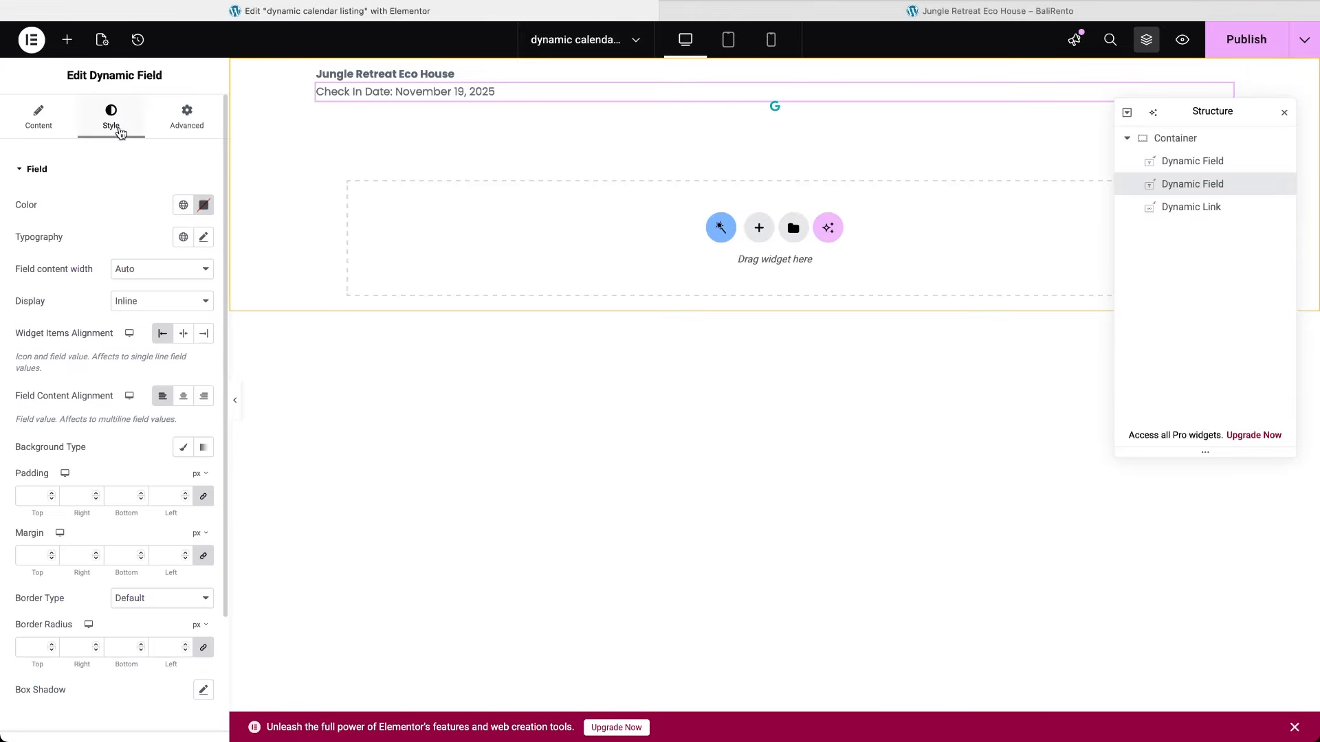
left_click(203, 237)
left_click(172, 392)
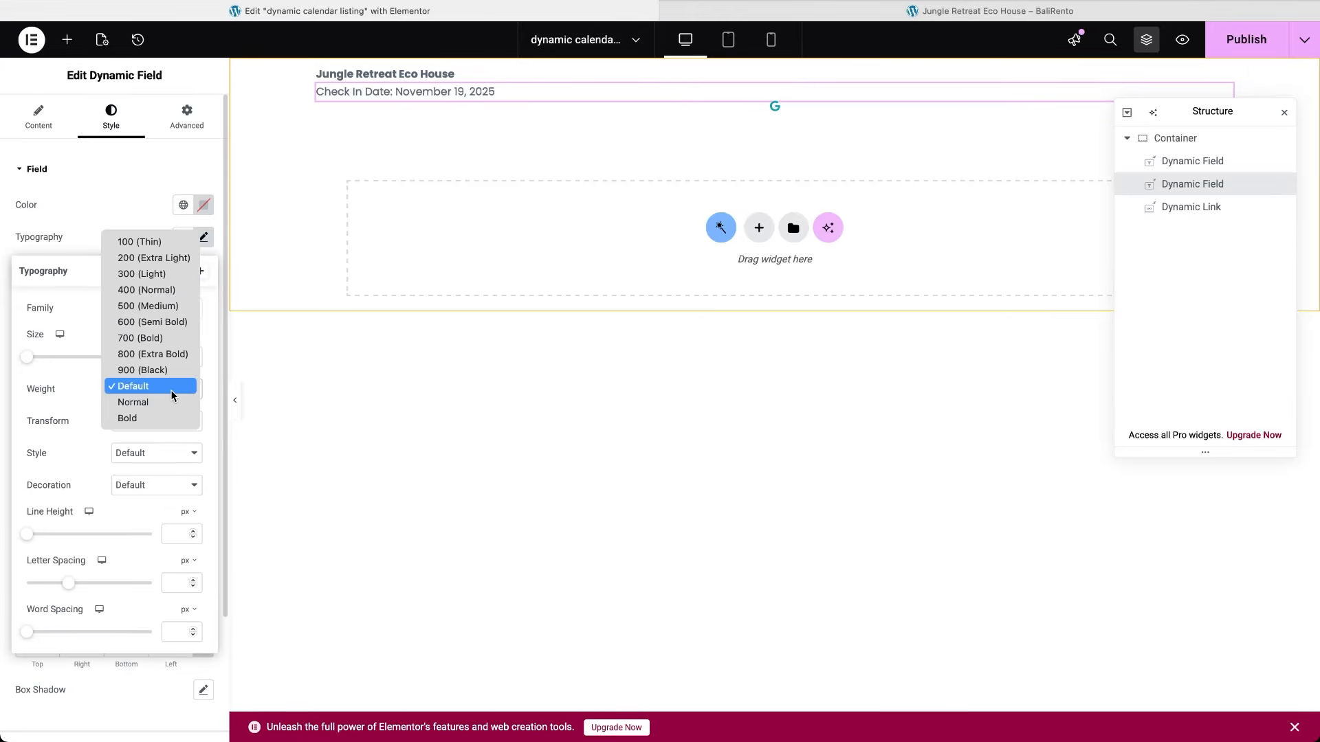
left_click(154, 275)
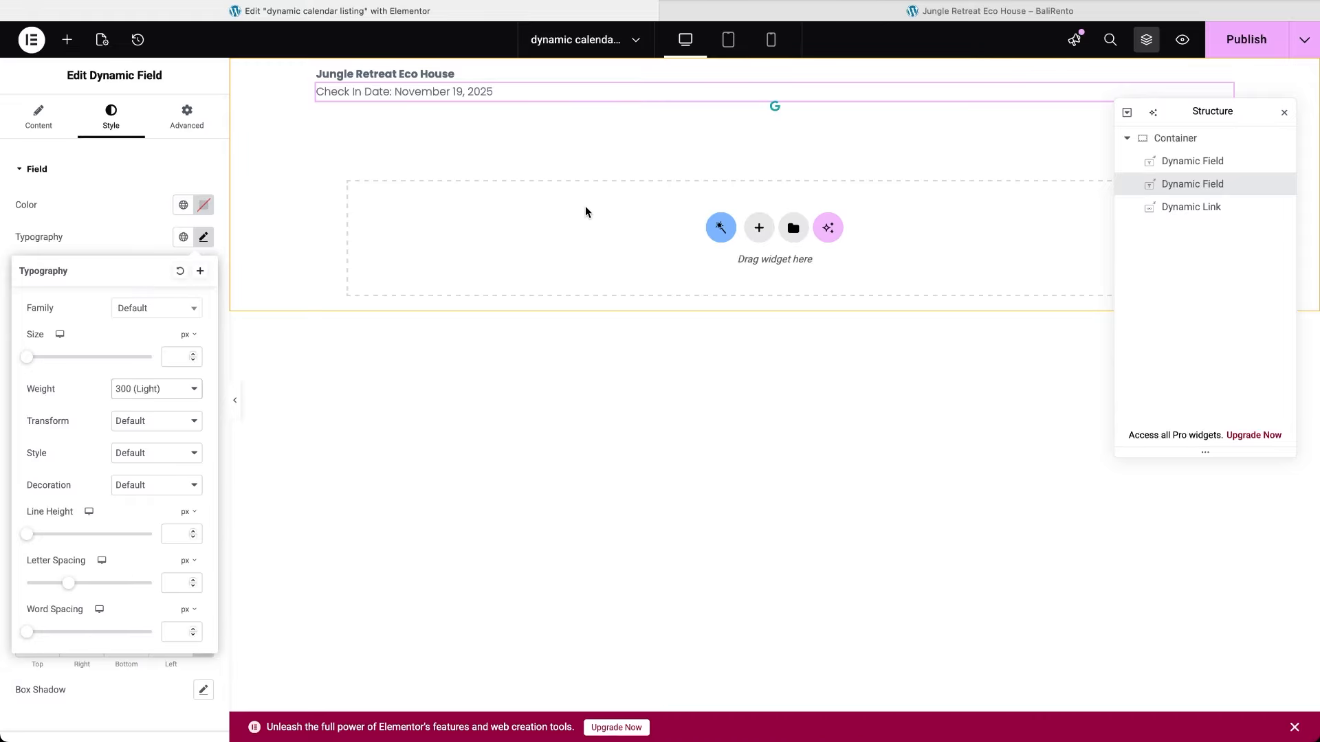
left_click(1222, 34)
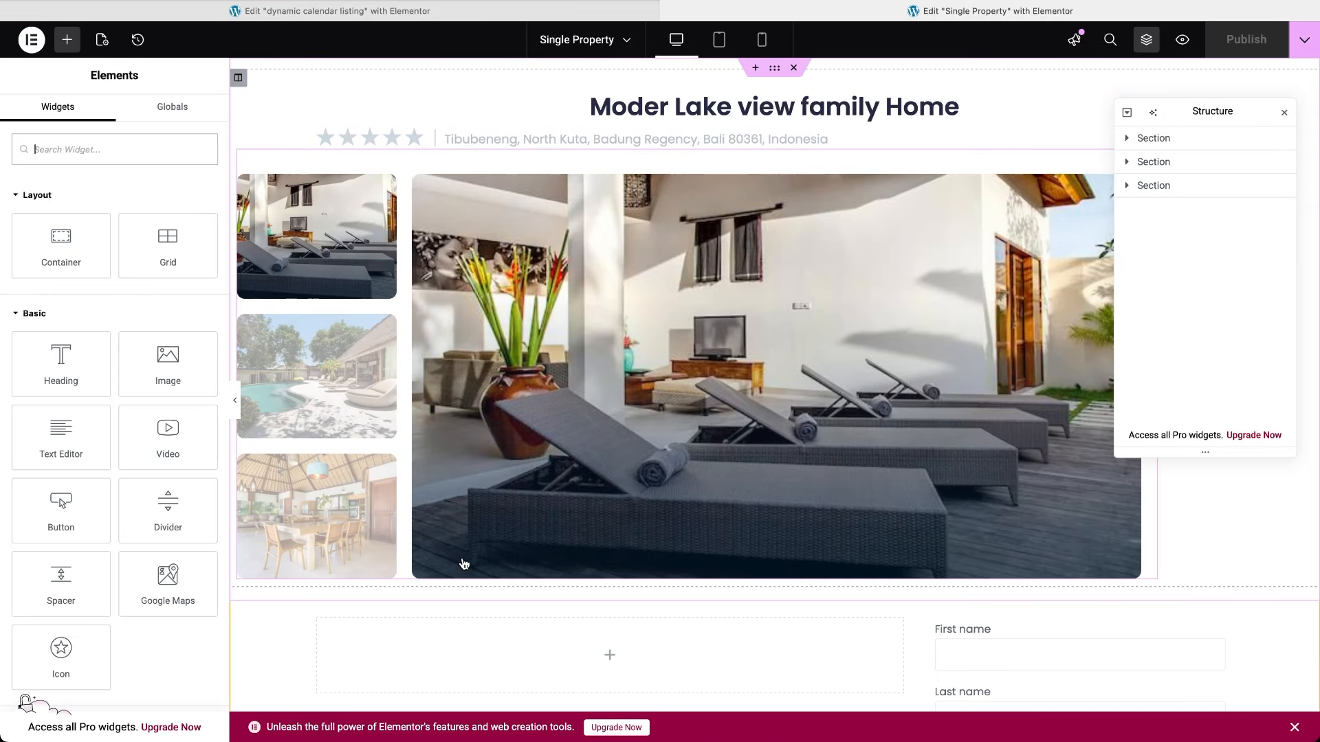
Add a Dynamic Calendar widget to the empty container above the property features in the Single Property template, using the "dynamic calendar listing" listing.
scroll(463, 562, "down", 5)
scroll(464, 564, "up", 1)
type("dynamic cal")
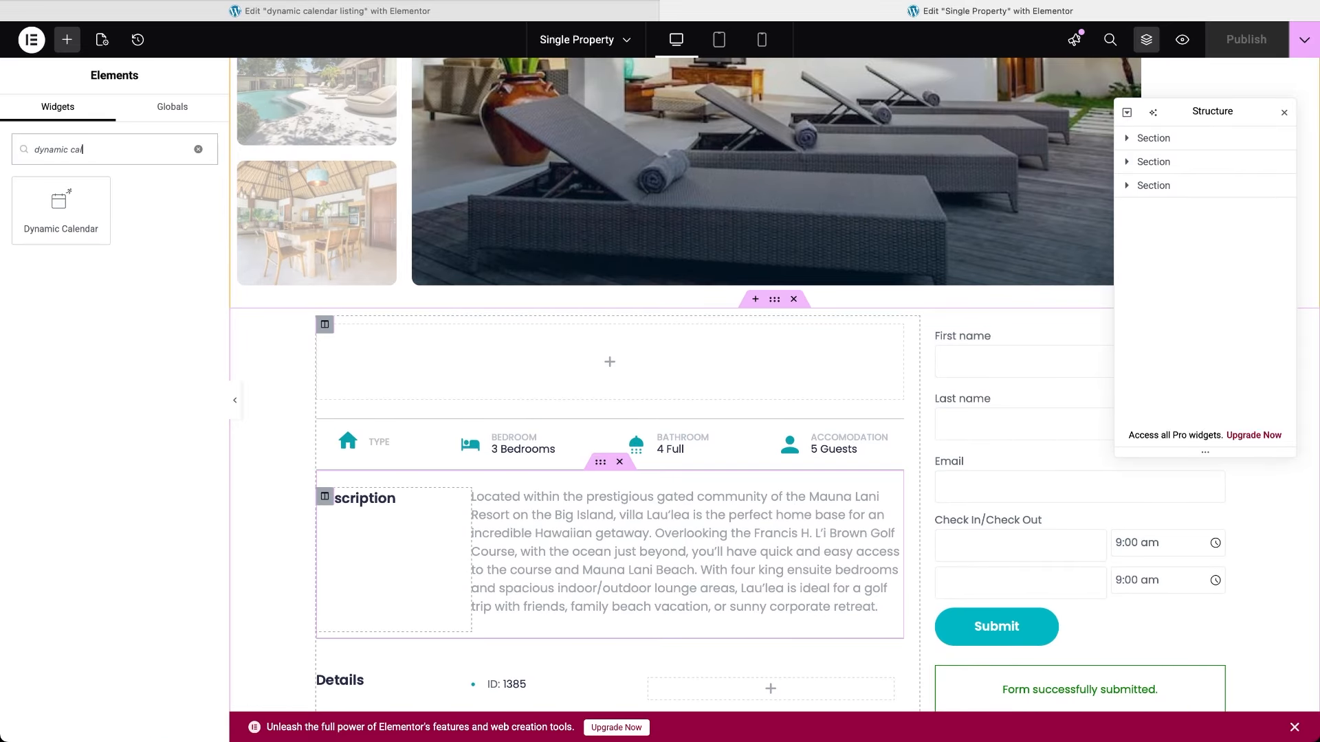
left_click_drag(44, 217, 501, 375)
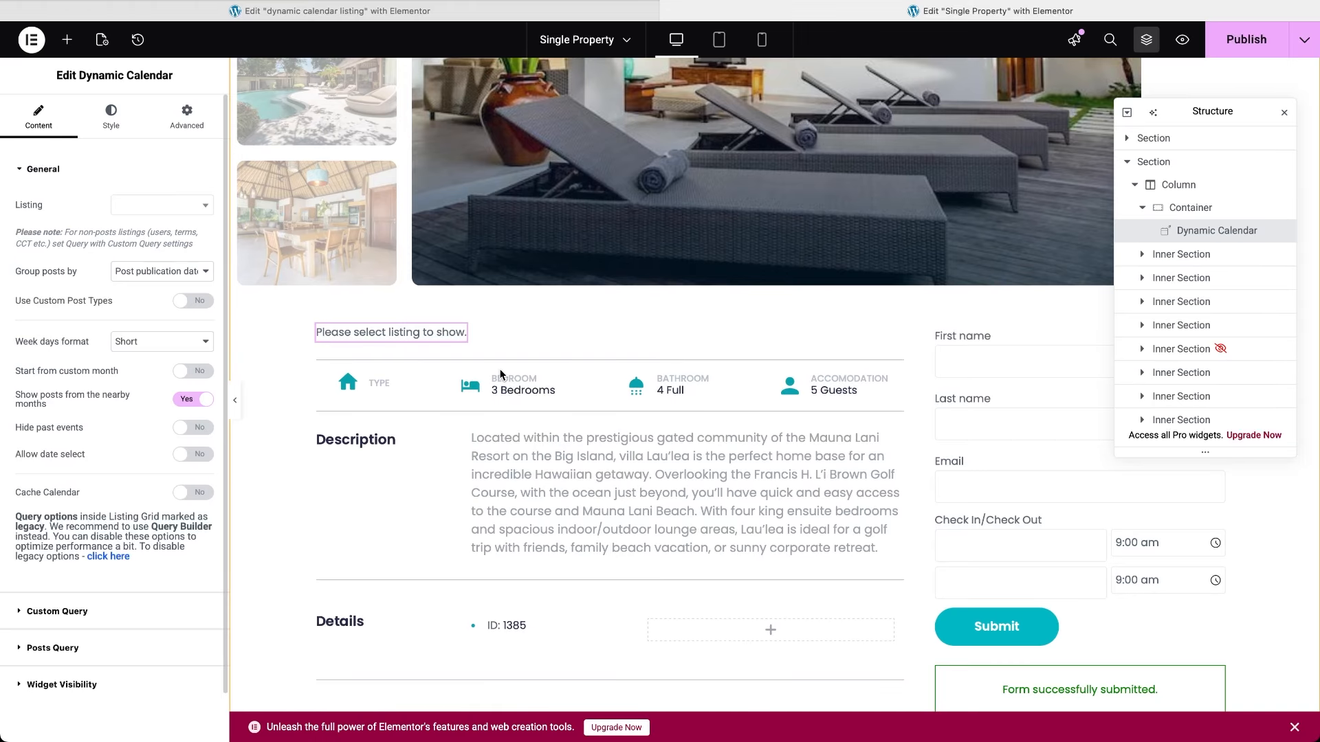
left_click(208, 207)
type("calendar")
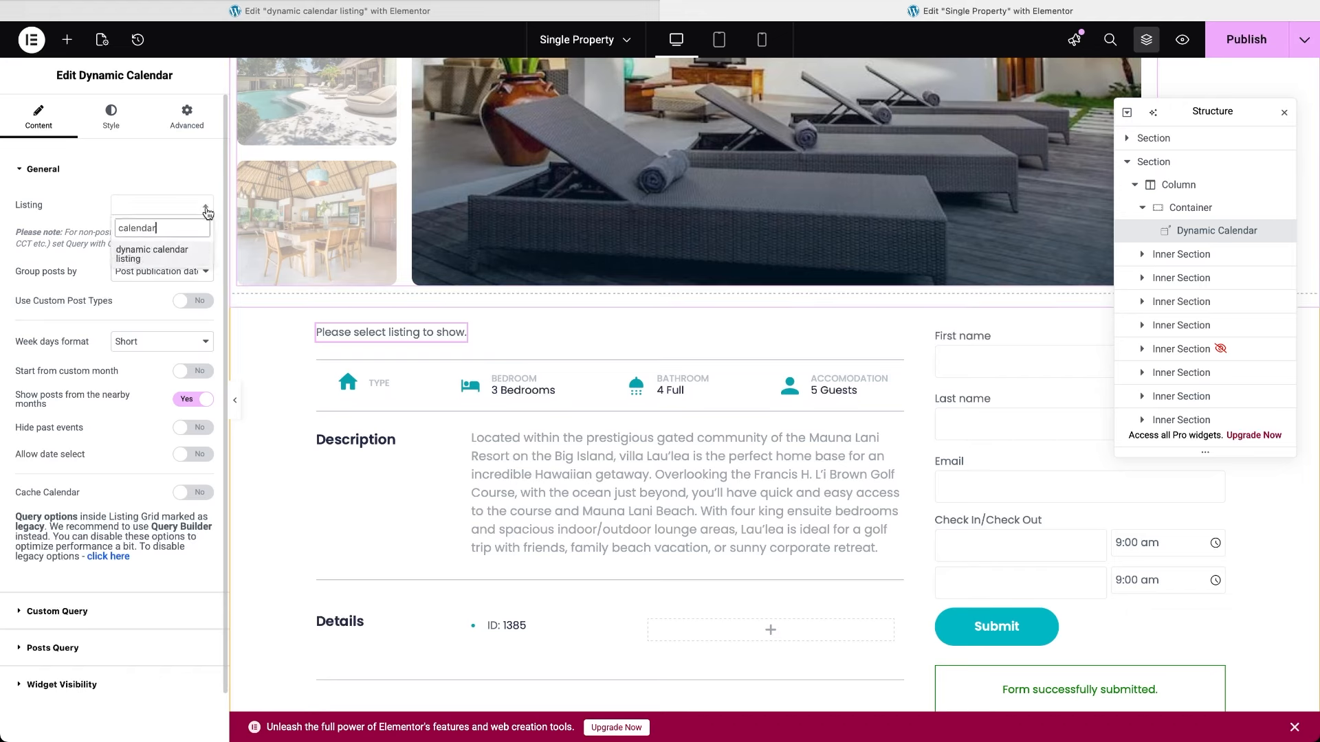
left_click(132, 263)
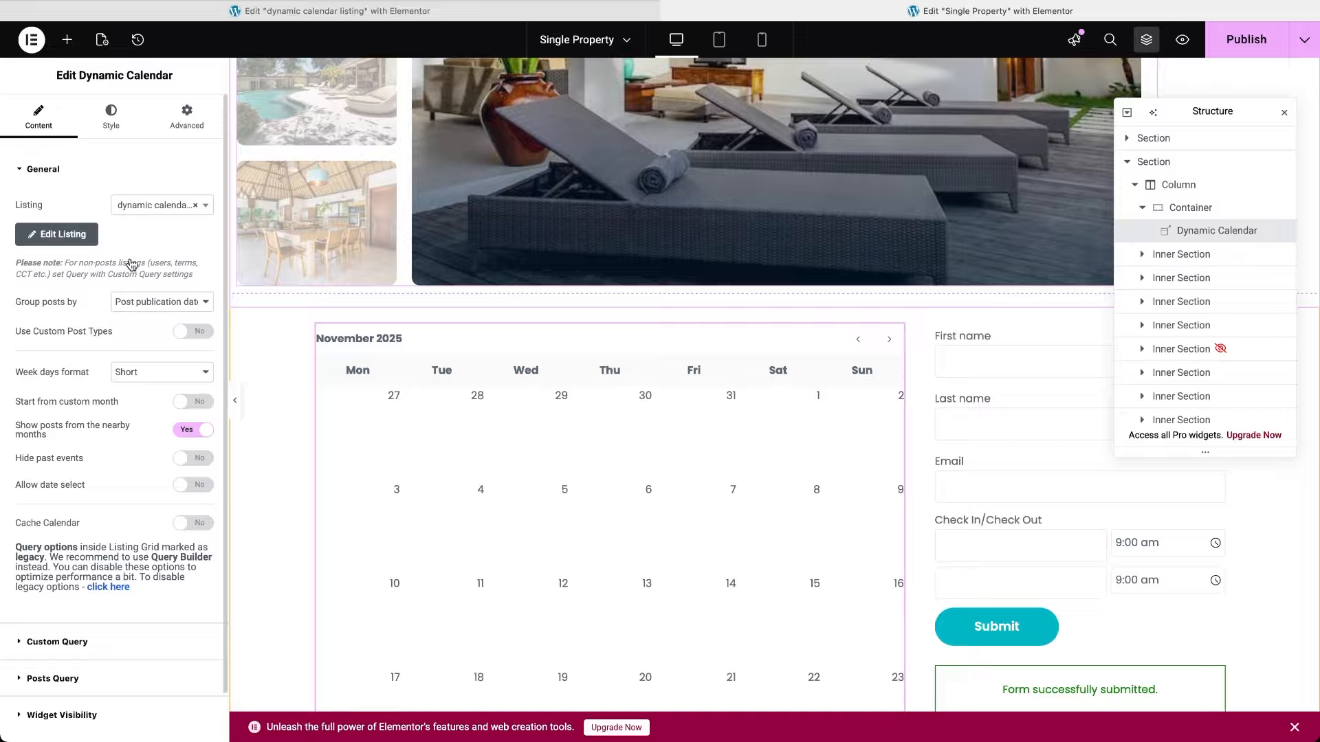
Group the Dynamic Calendar's posts by Booking date and check the bookings in the calendar preview.
left_click(165, 303)
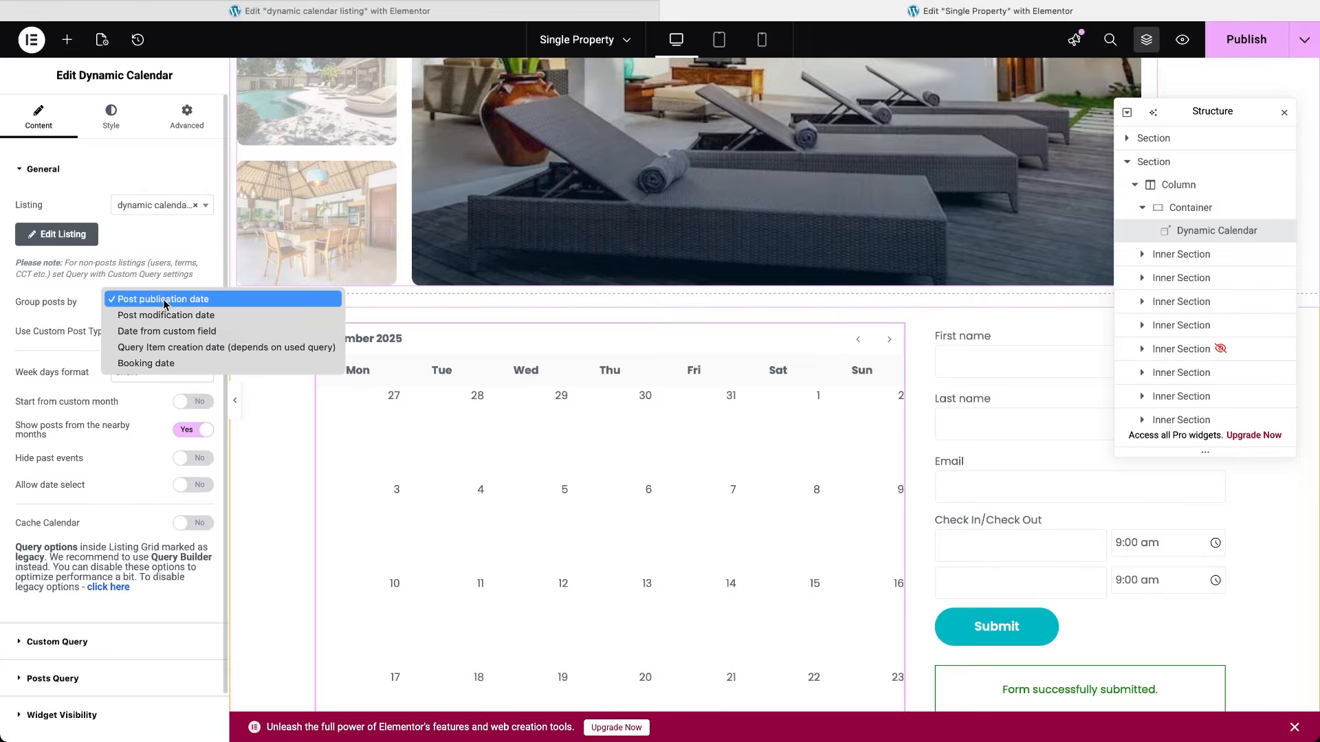
left_click(169, 365)
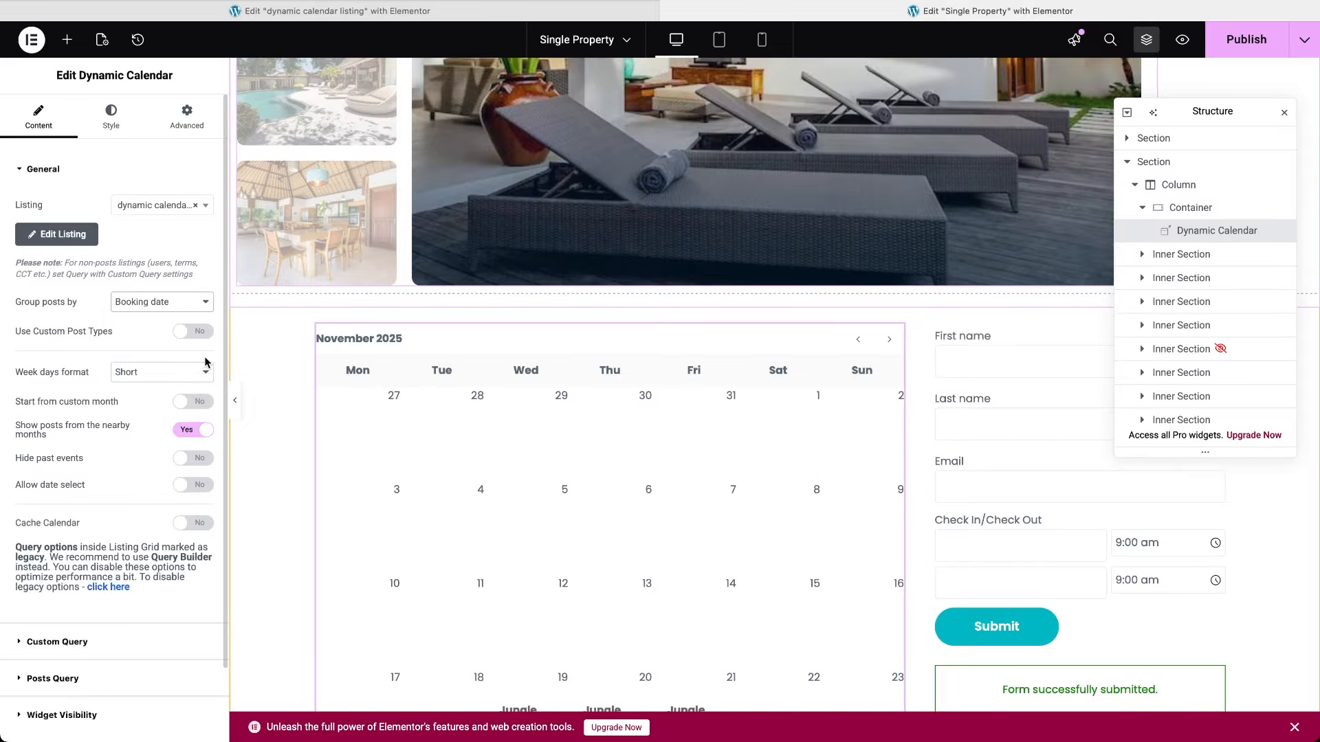
scroll(433, 543, "down", 3)
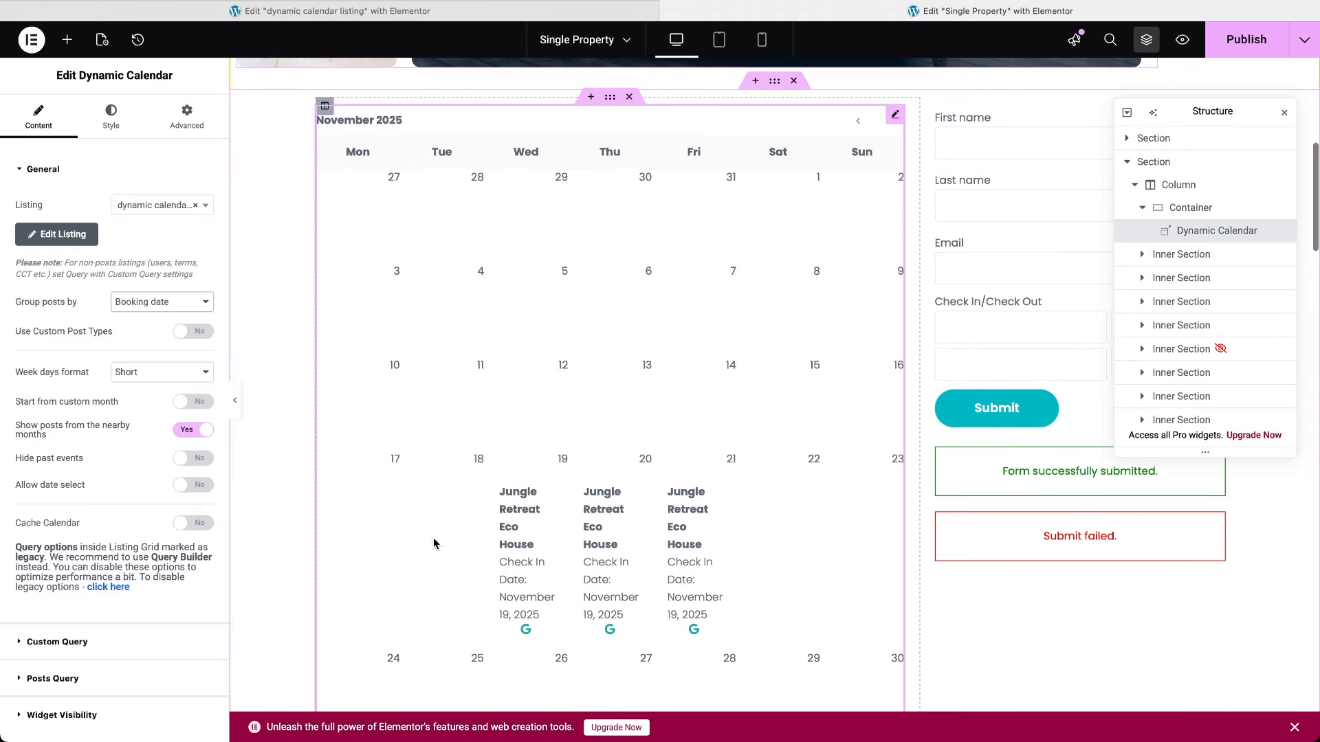
scroll(433, 543, "down", 2)
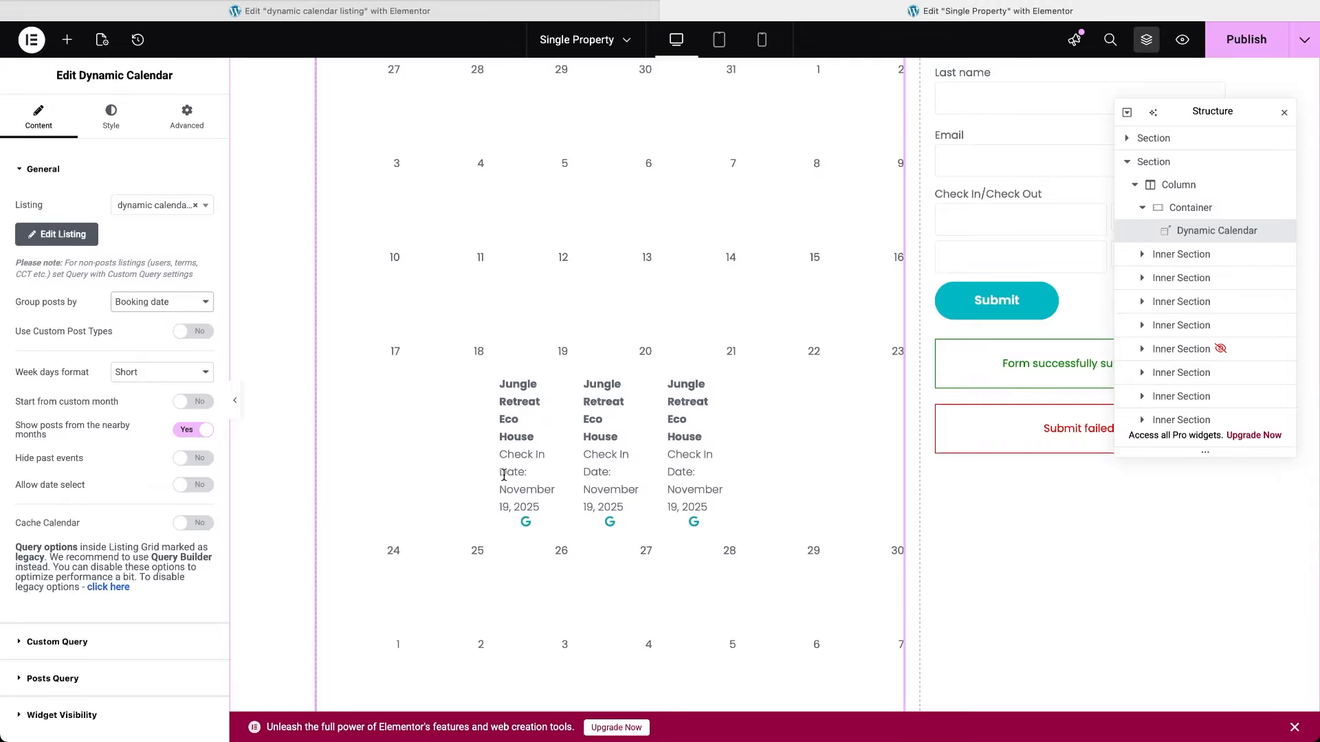
Enable Dynamic Visibility for the calendar so the element shows only if the "User logged in" condition is met.
left_click(186, 118)
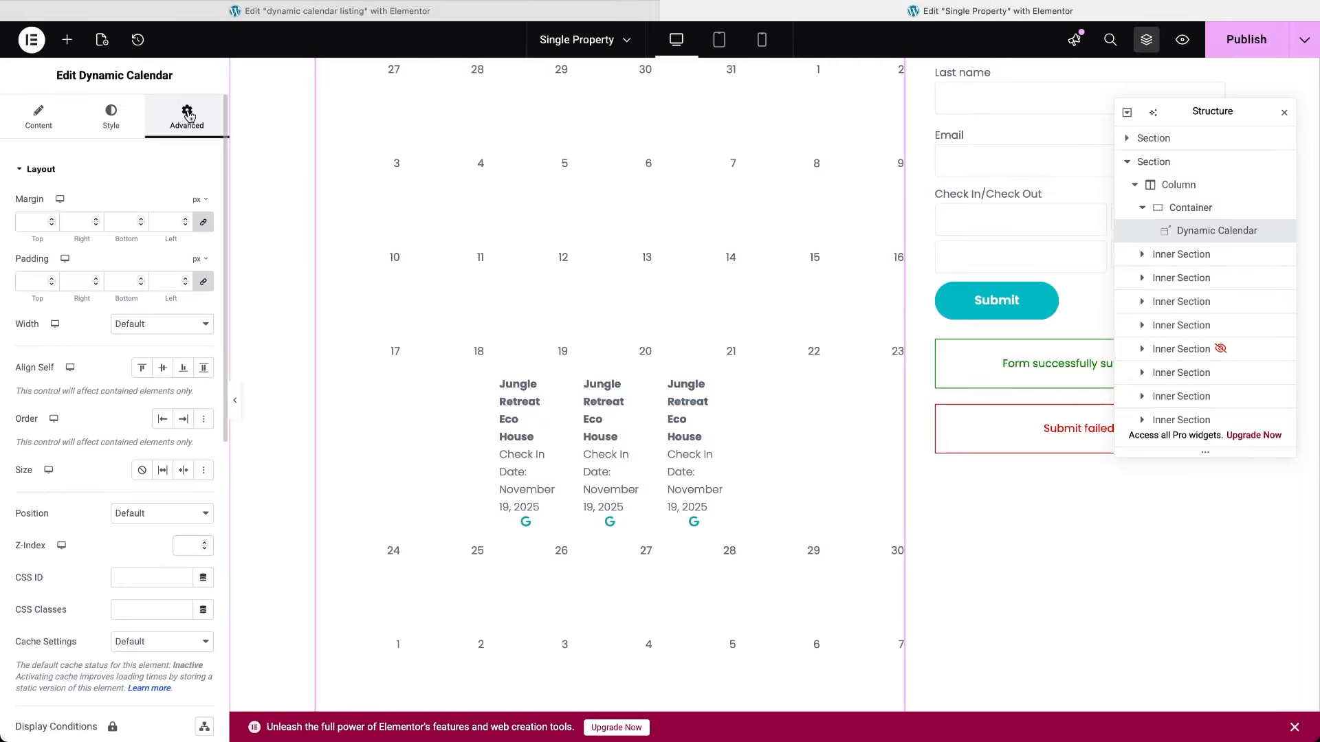
left_click(20, 172)
left_click(22, 246)
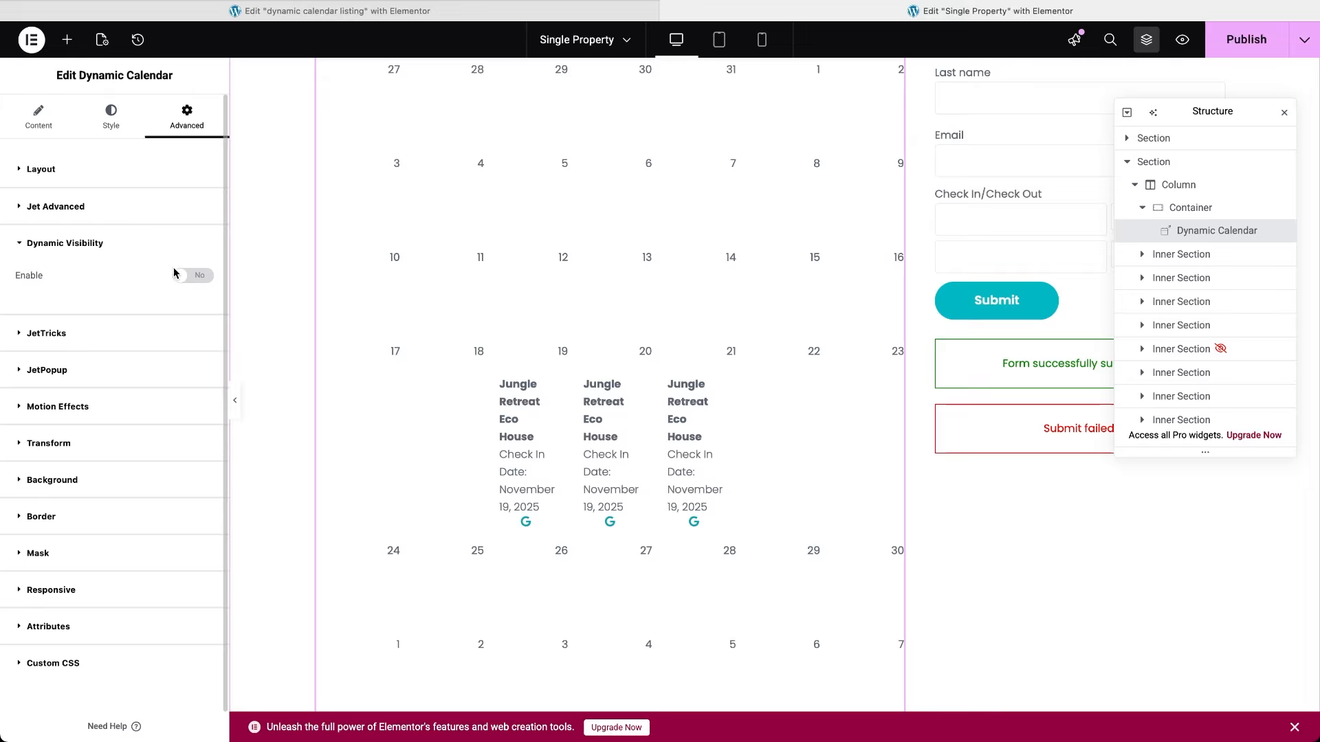
left_click(193, 277)
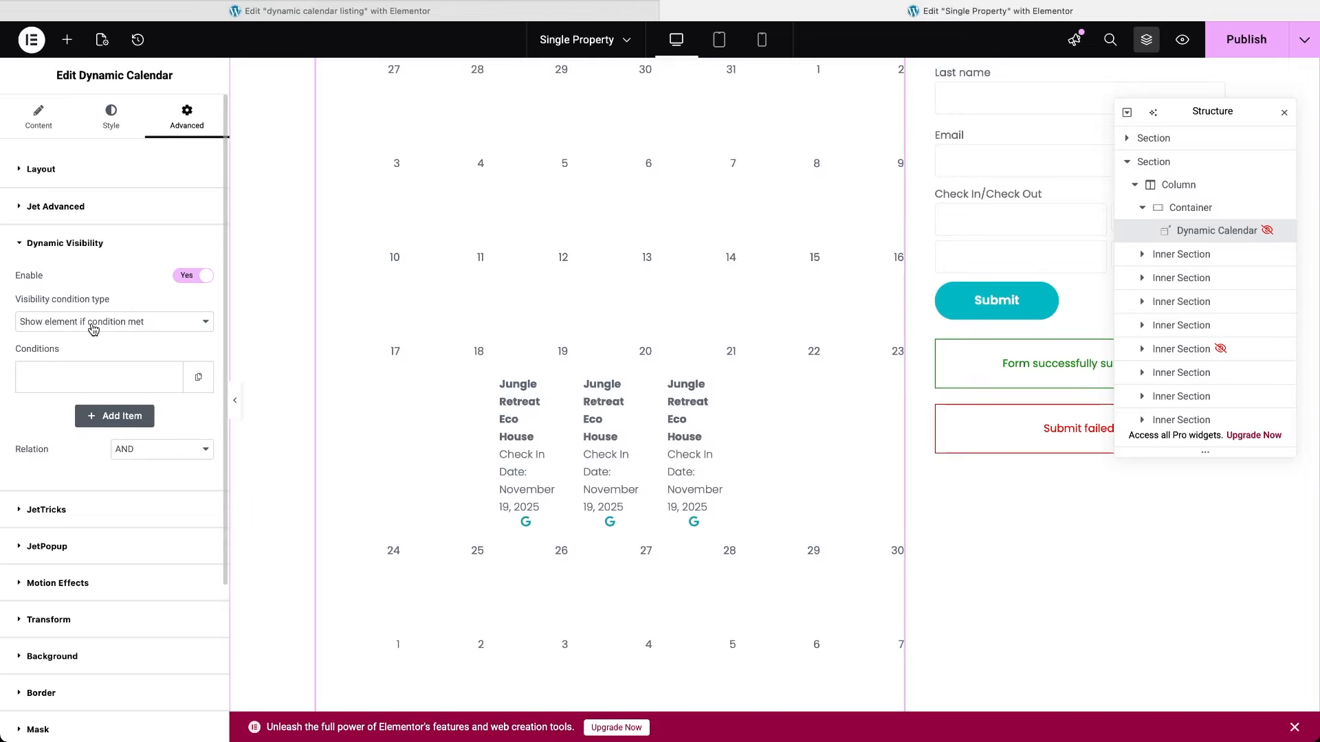
left_click(61, 377)
left_click(77, 433)
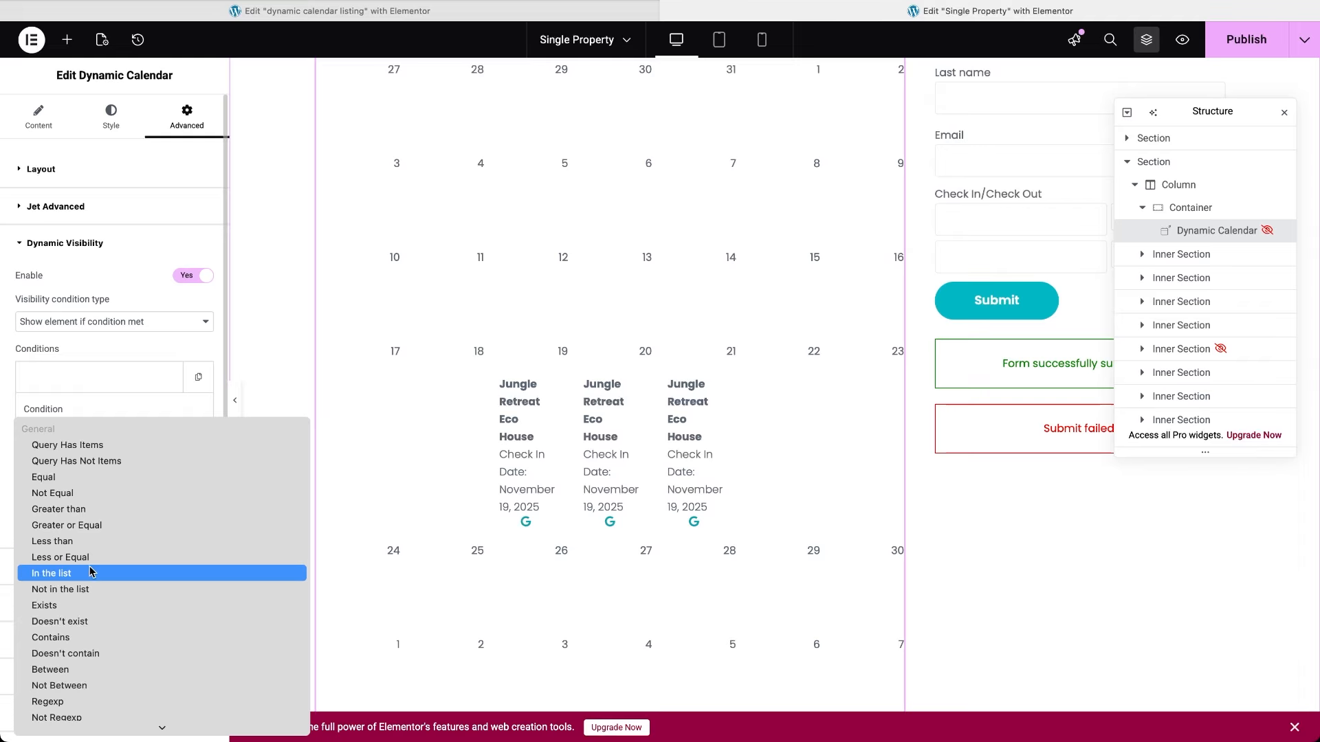
scroll(91, 572, "down", 3)
scroll(91, 573, "down", 5)
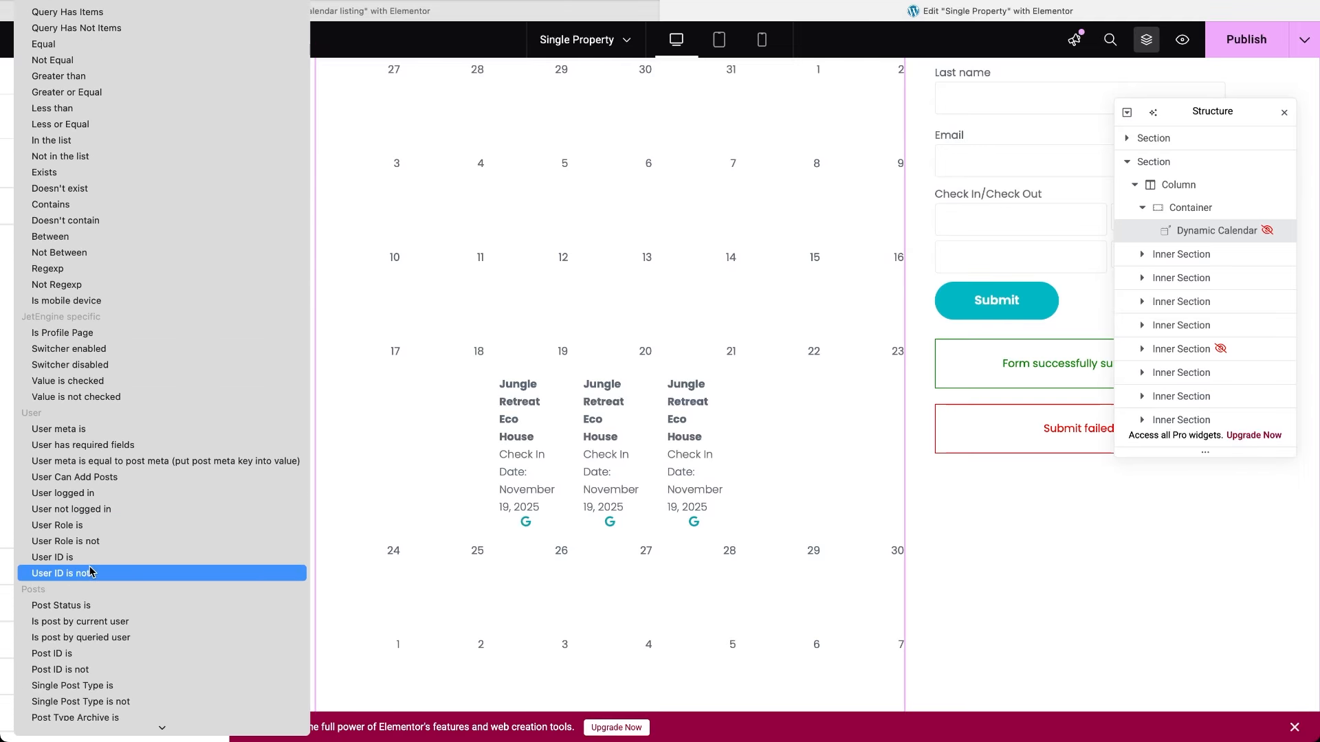
left_click(94, 497)
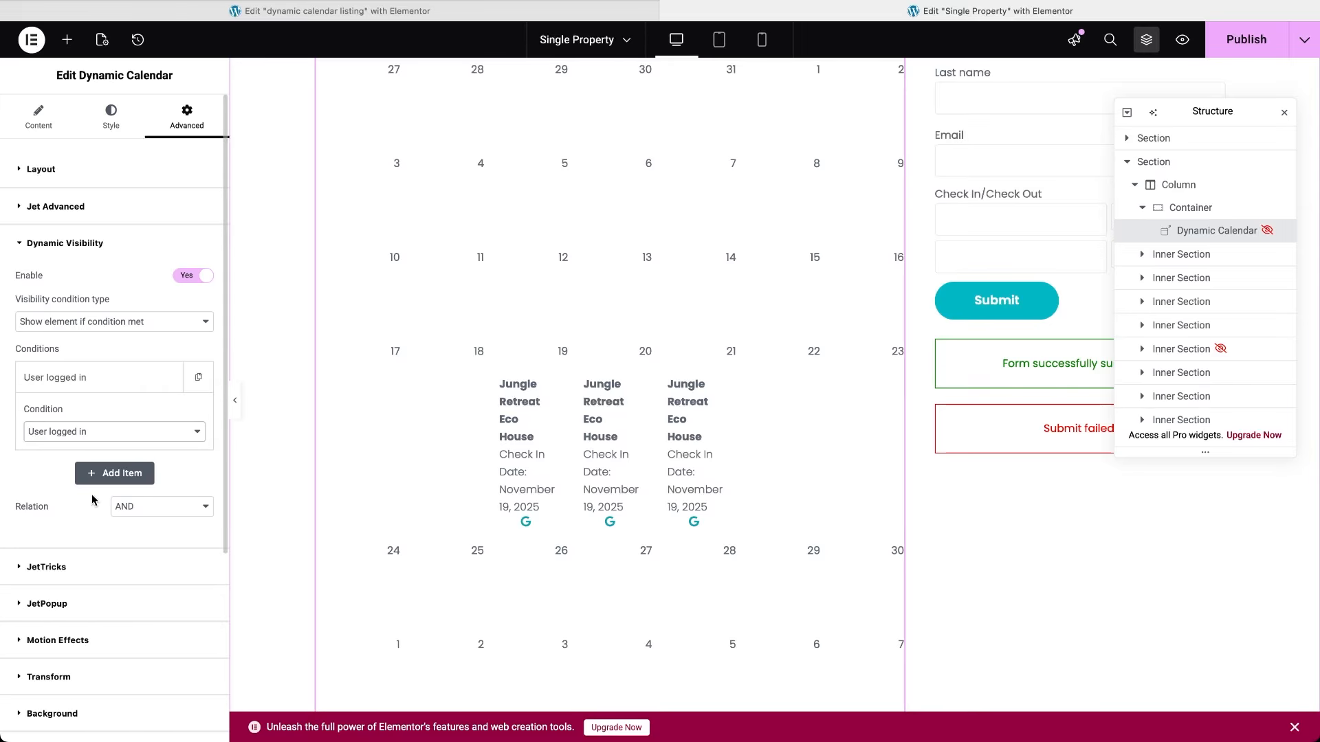
Add a solid border to the Dynamic Calendar.
scroll(501, 414, "up", 4)
left_click(184, 118)
left_click(22, 174)
left_click(22, 468)
left_click(145, 535)
left_click(146, 565)
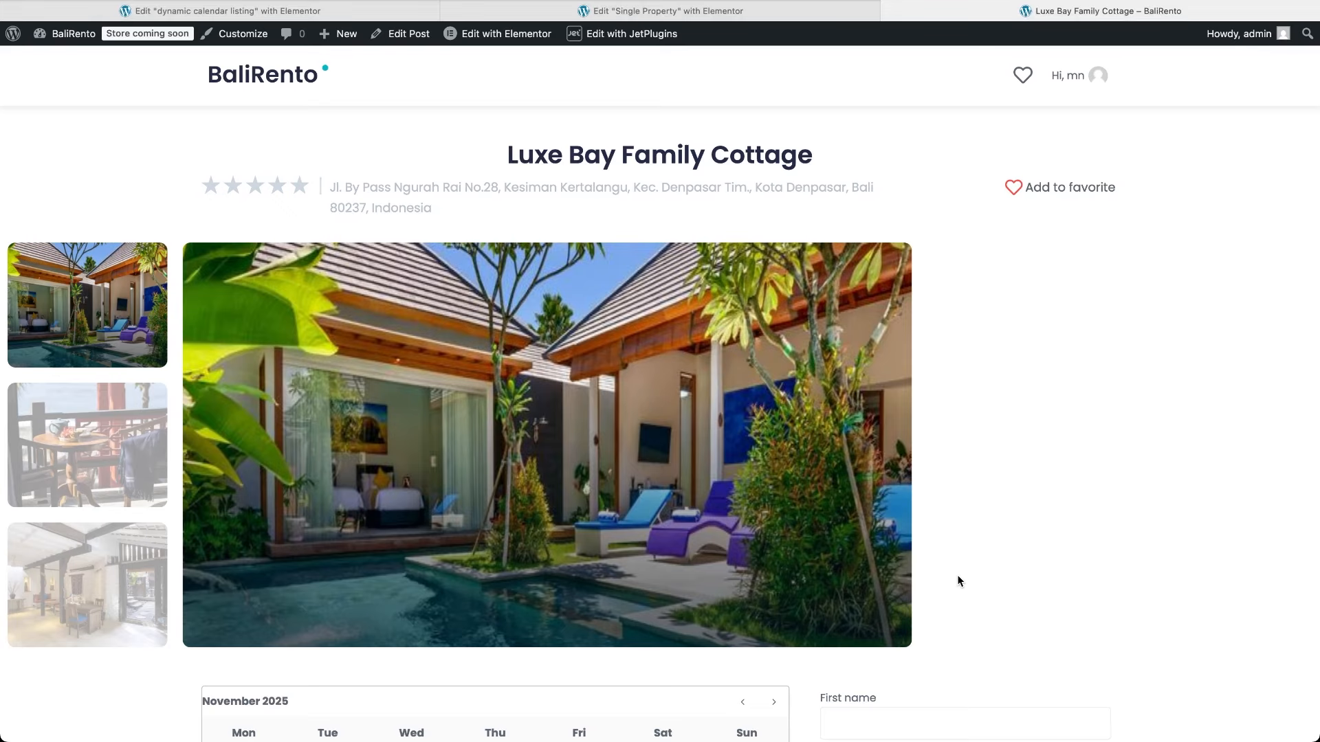
Submit a test booking for Luxe Bay Family Cottage with a first name, check-in 11-17-2025 and check-out 11-18-2025.
scroll(957, 574, "down", 7)
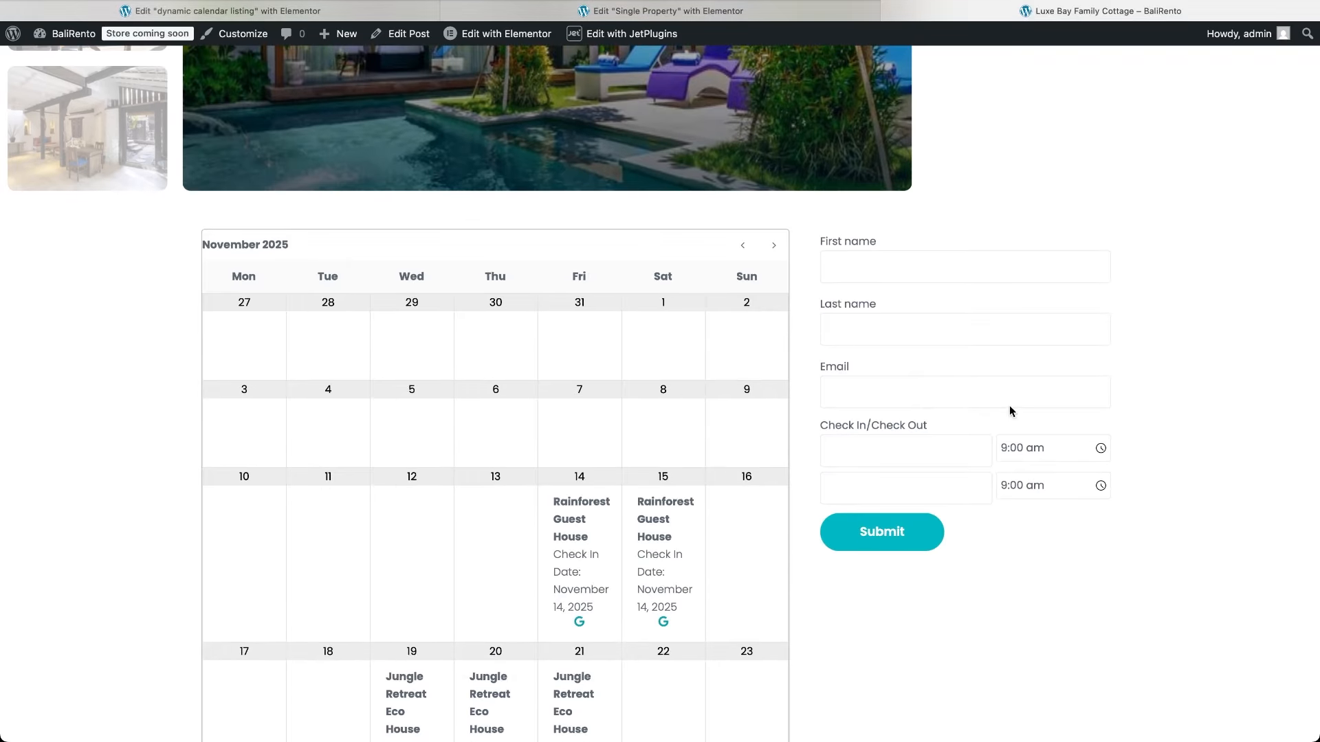
left_click(881, 274)
type("Andrew")
left_click(887, 456)
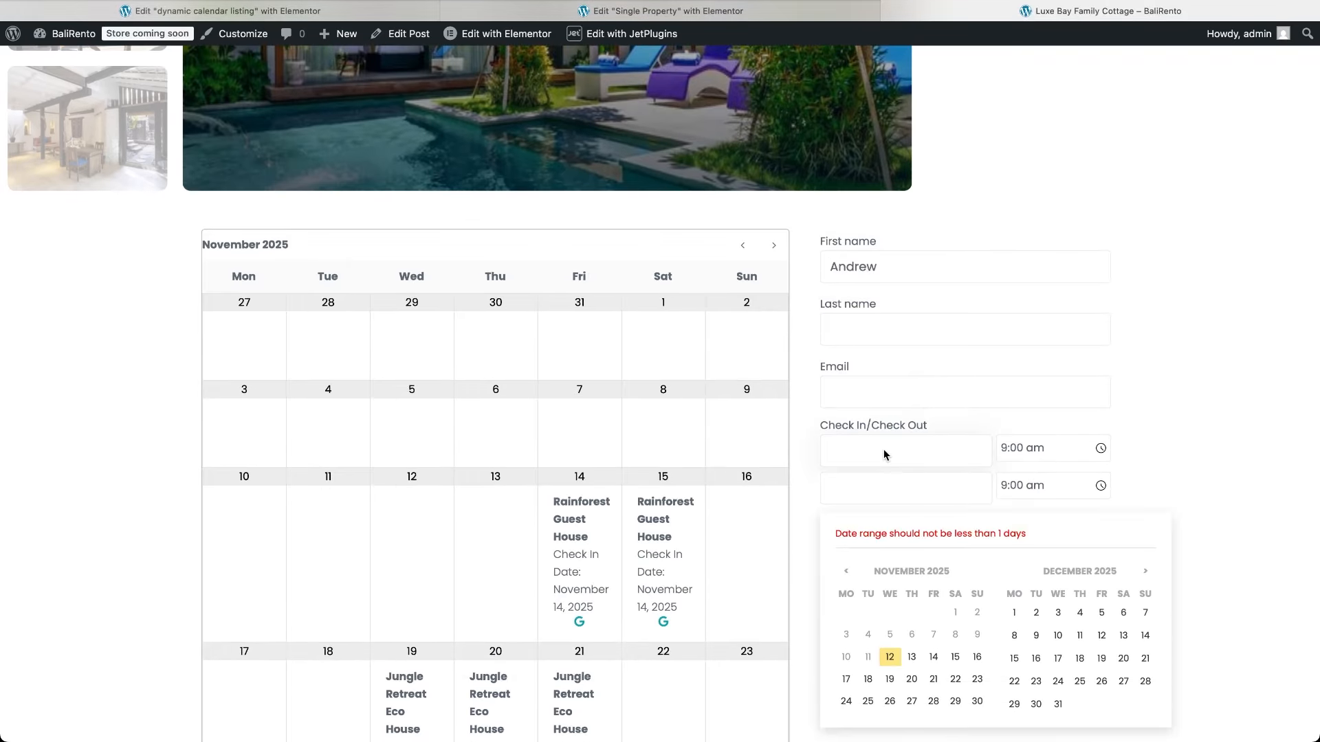
left_click(847, 680)
left_click(867, 680)
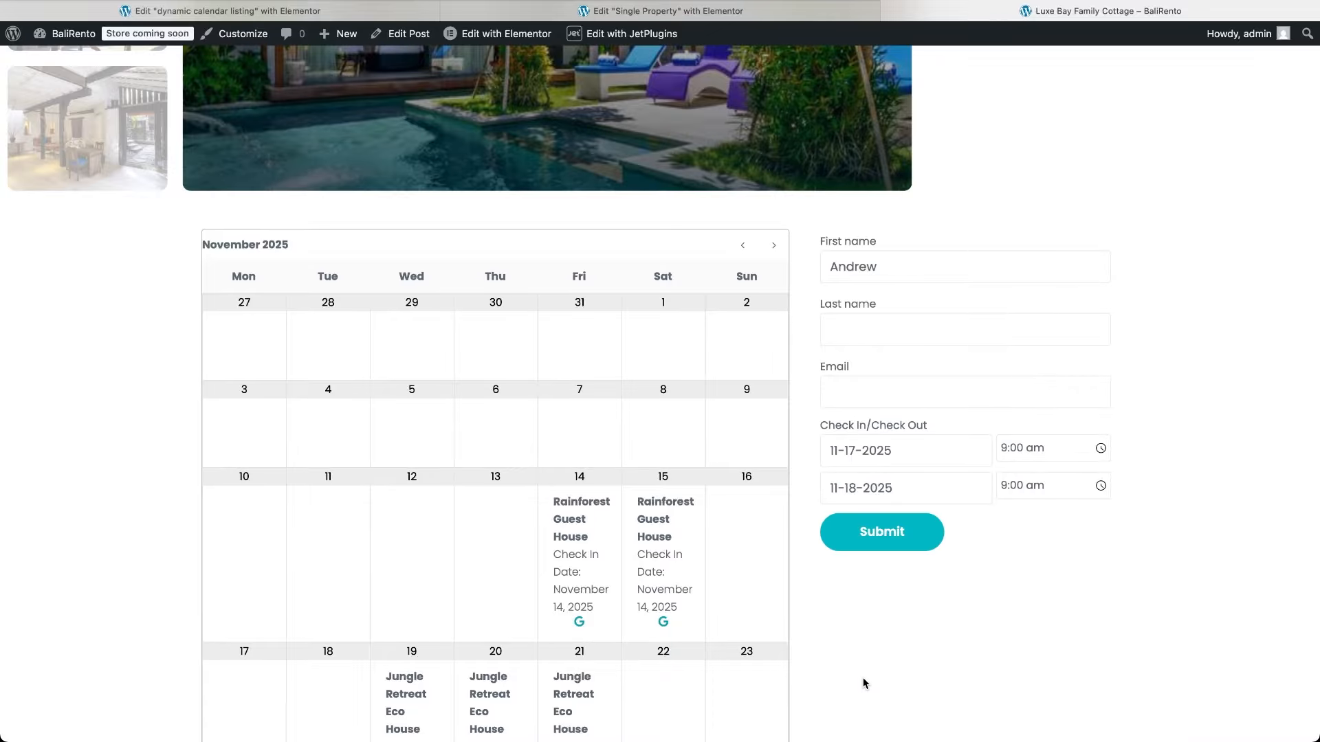
left_click(880, 540)
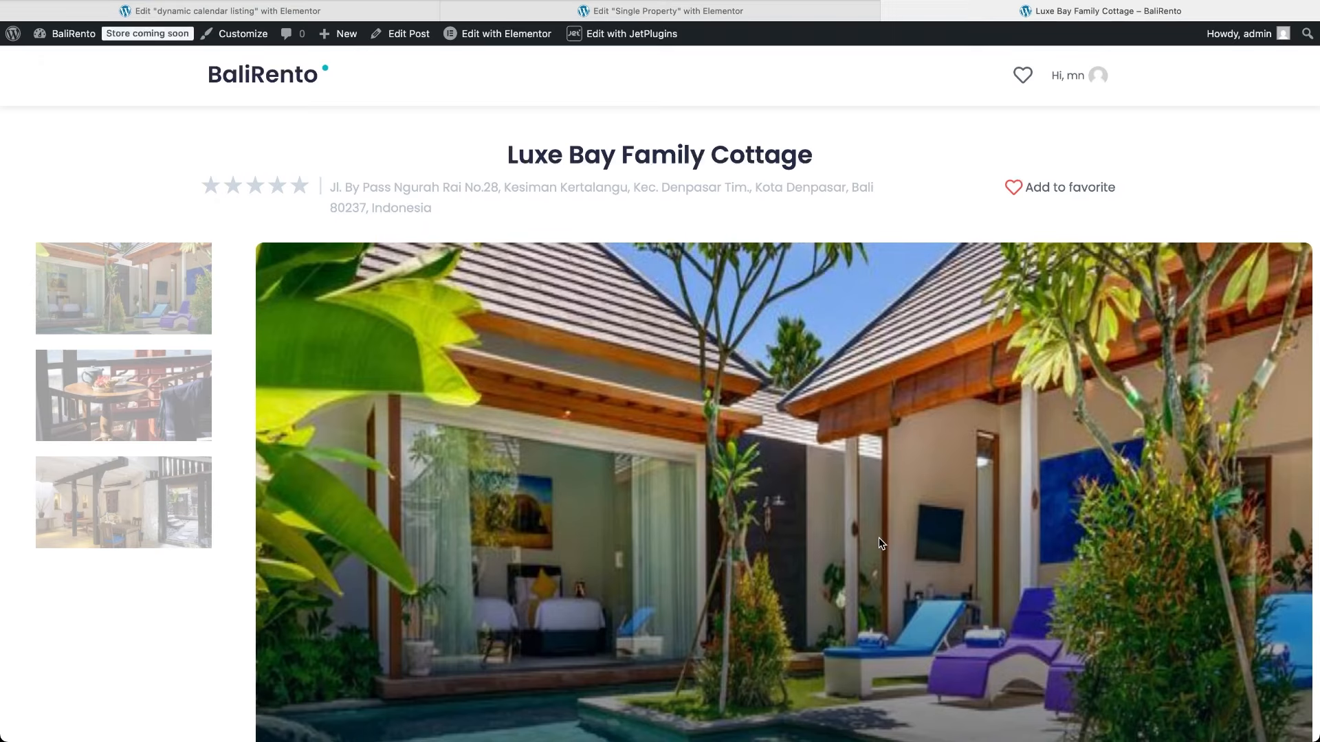
Check the booking calendar for the submitted booking, and open the Ocean-View Villa page from Similar Villas to examine its calendar.
scroll(969, 591, "down", 3)
scroll(971, 603, "down", 8)
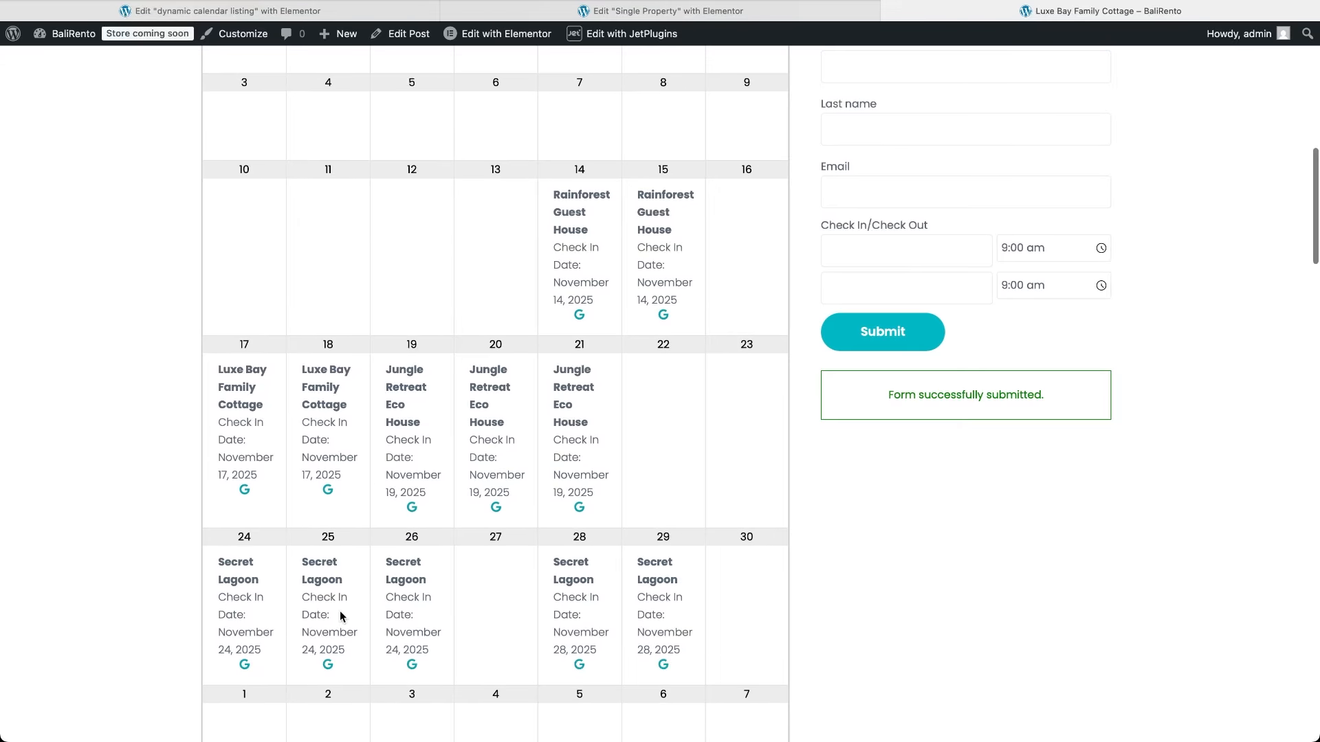
scroll(498, 620, "down", 15)
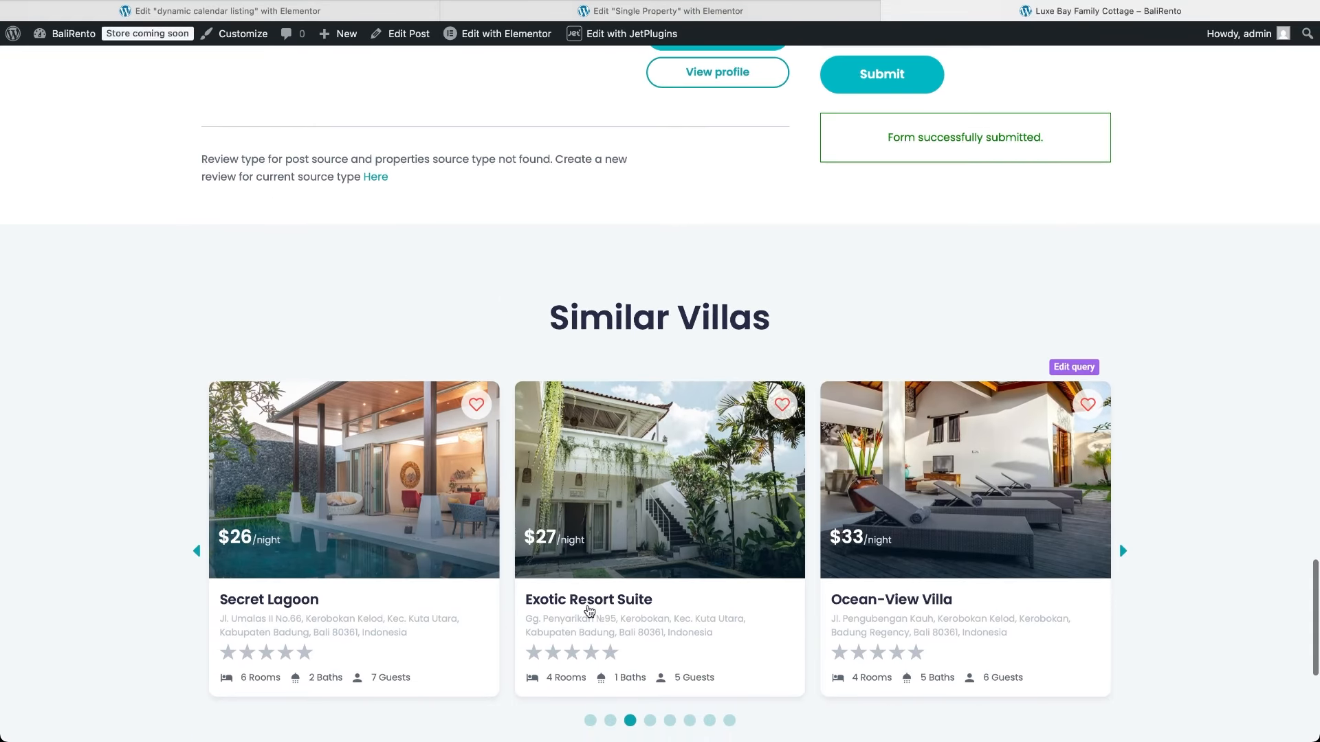
left_click(856, 602)
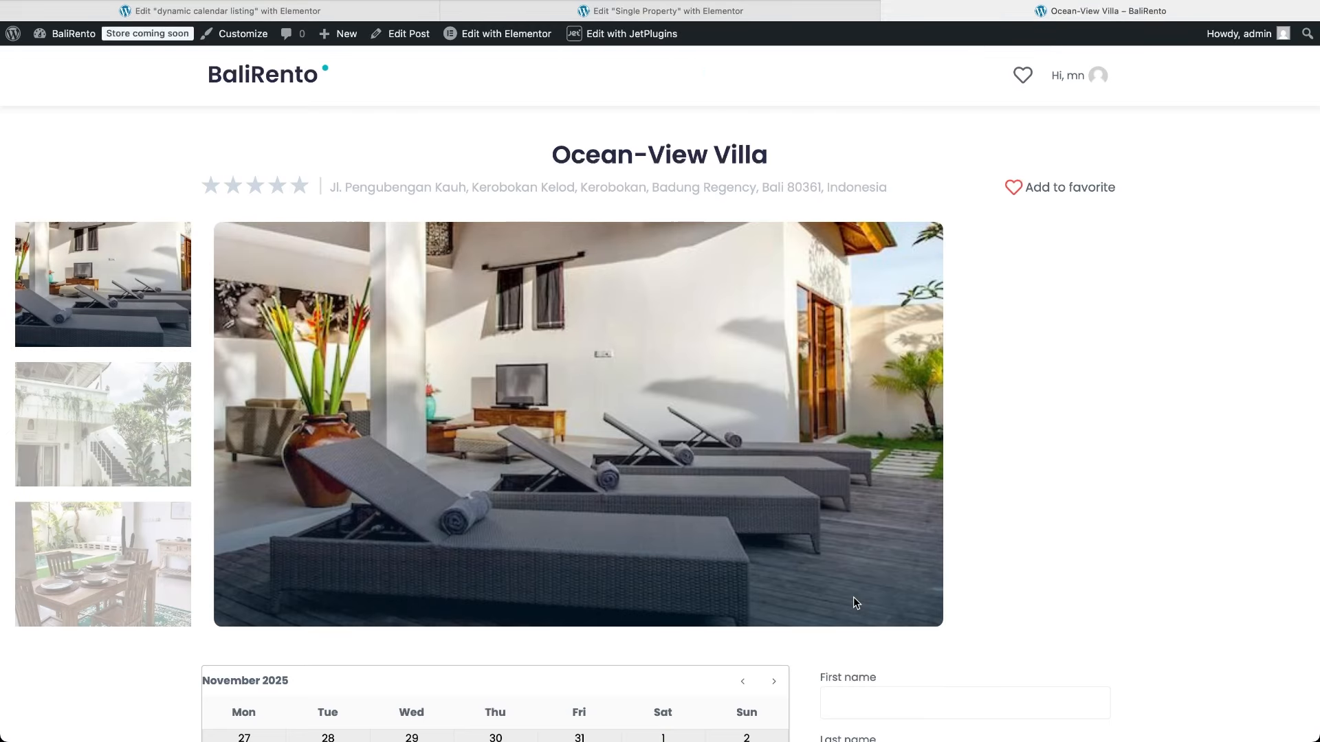
scroll(854, 602, "down", 11)
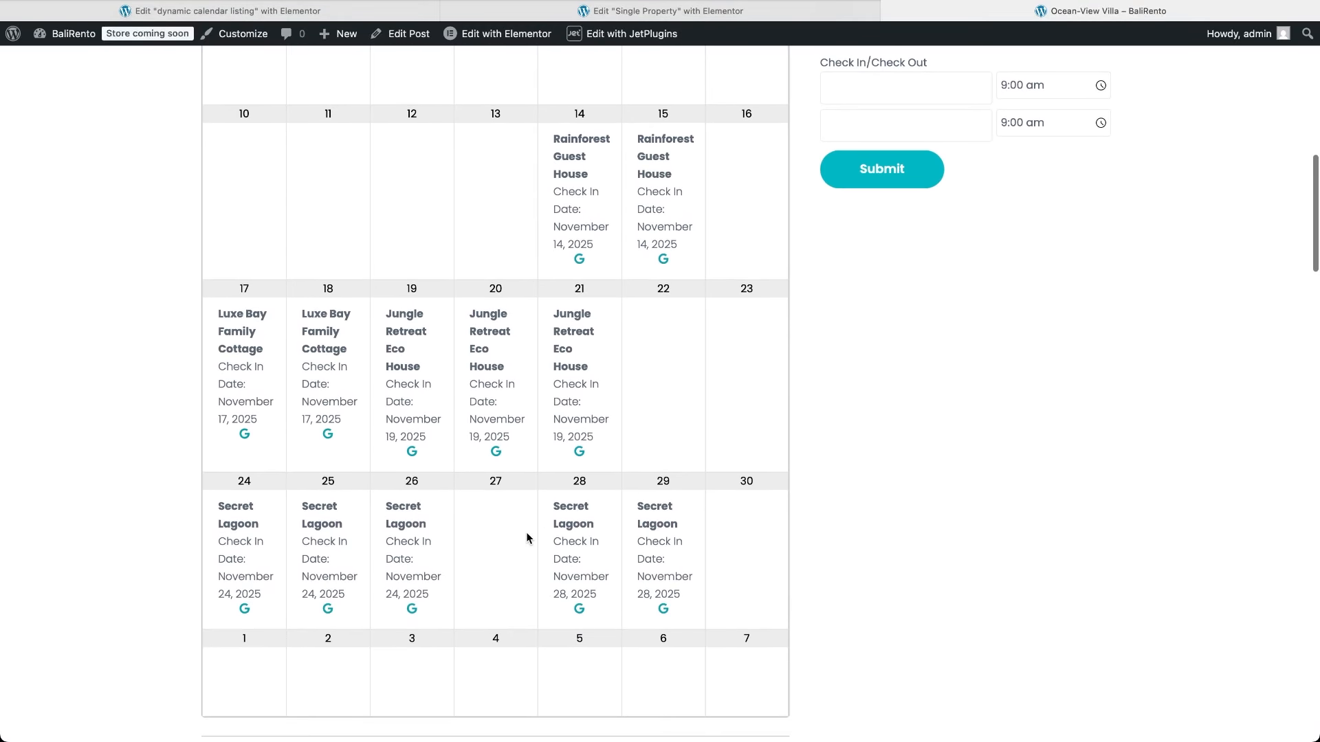
Follow the Google Calendar link of the Jungle Retreat Eco House booking on November 19 and save the event.
left_click(411, 451)
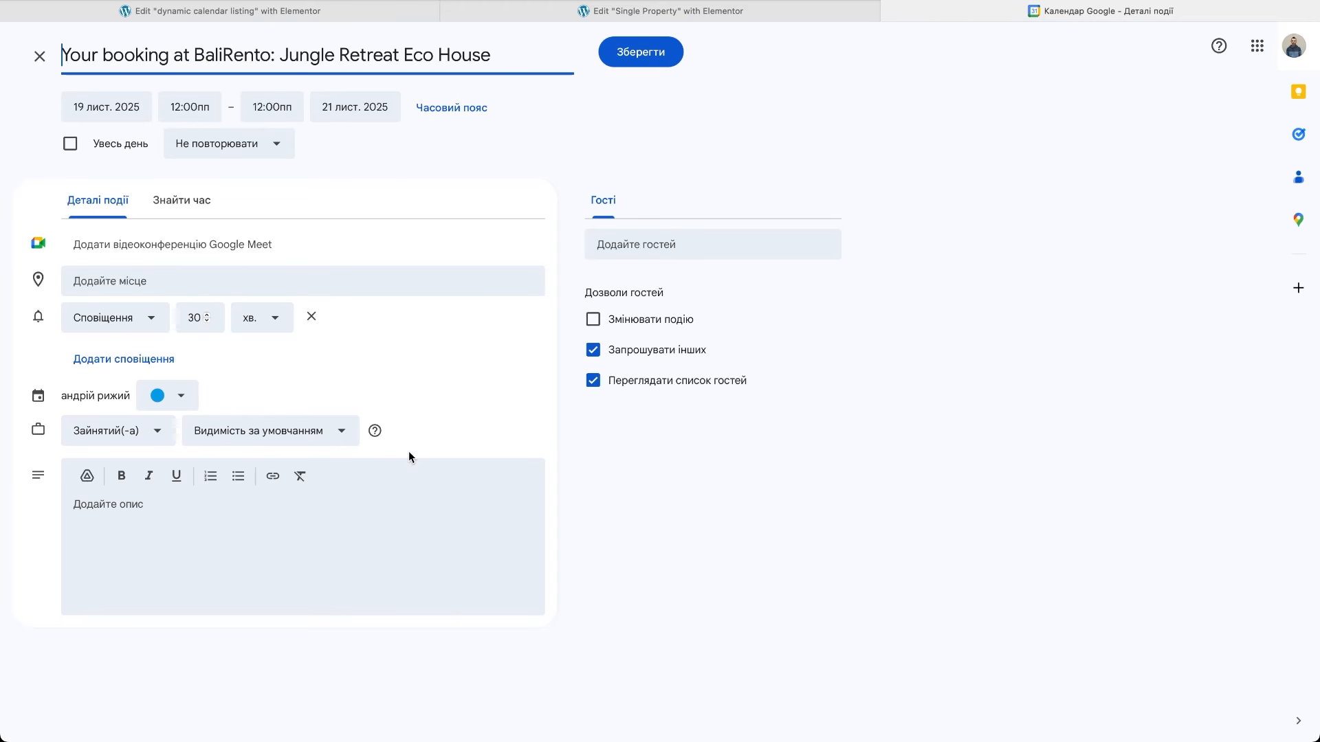
left_click(647, 52)
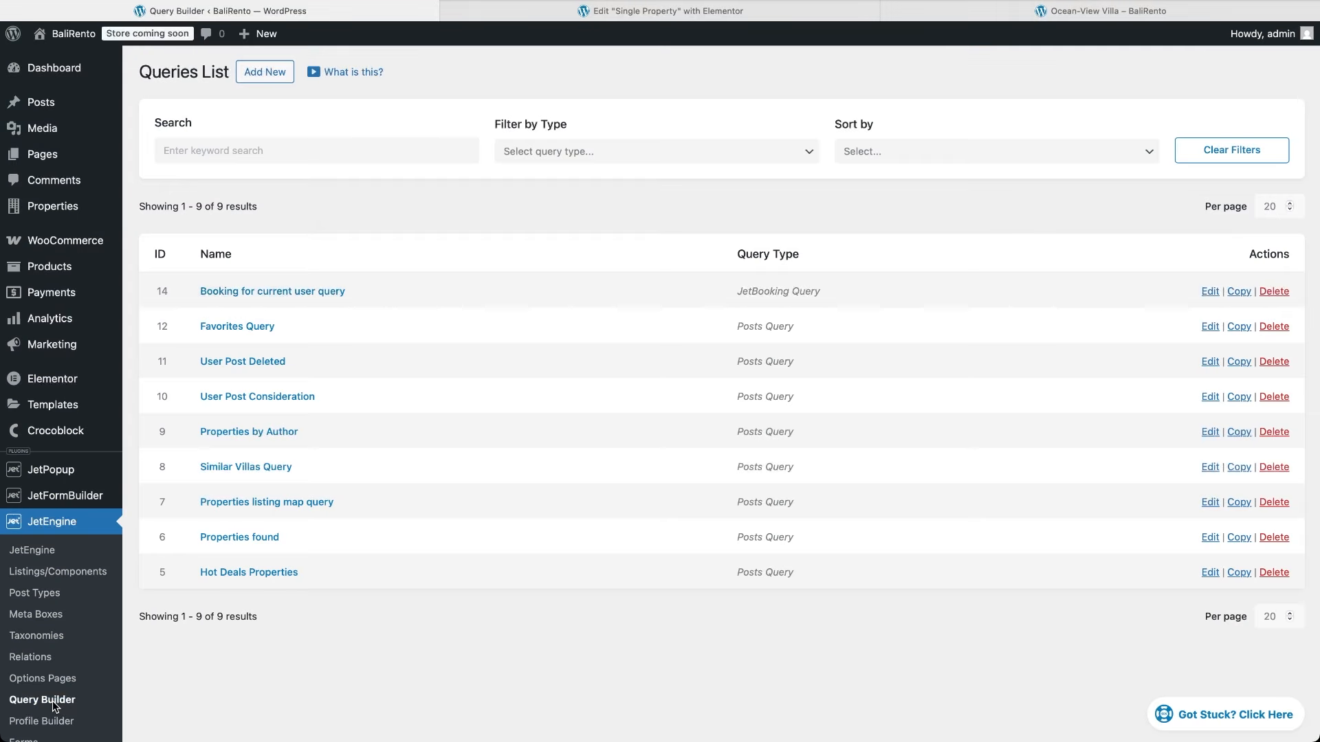
Set the Instance of the "Booking for current user query" to the dynamic value Current ID and update the query.
left_click(285, 291)
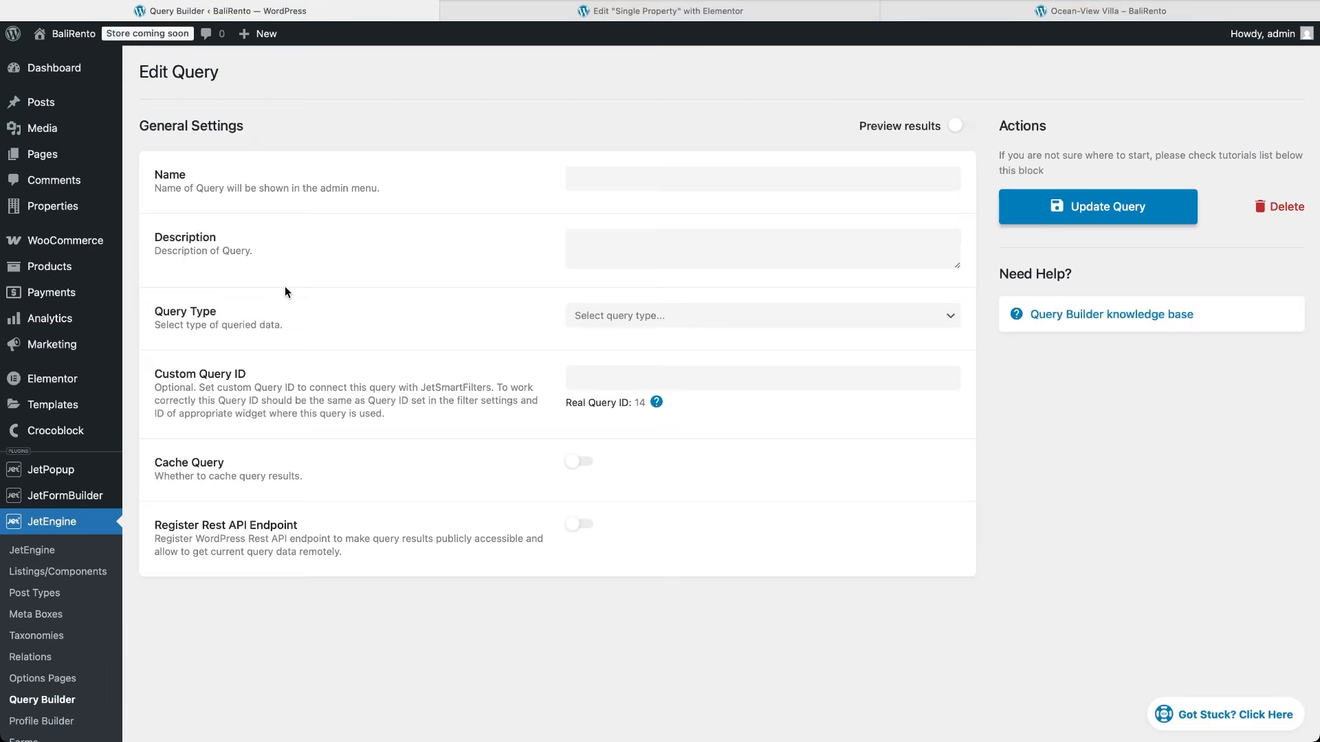
scroll(406, 499, "down", 8)
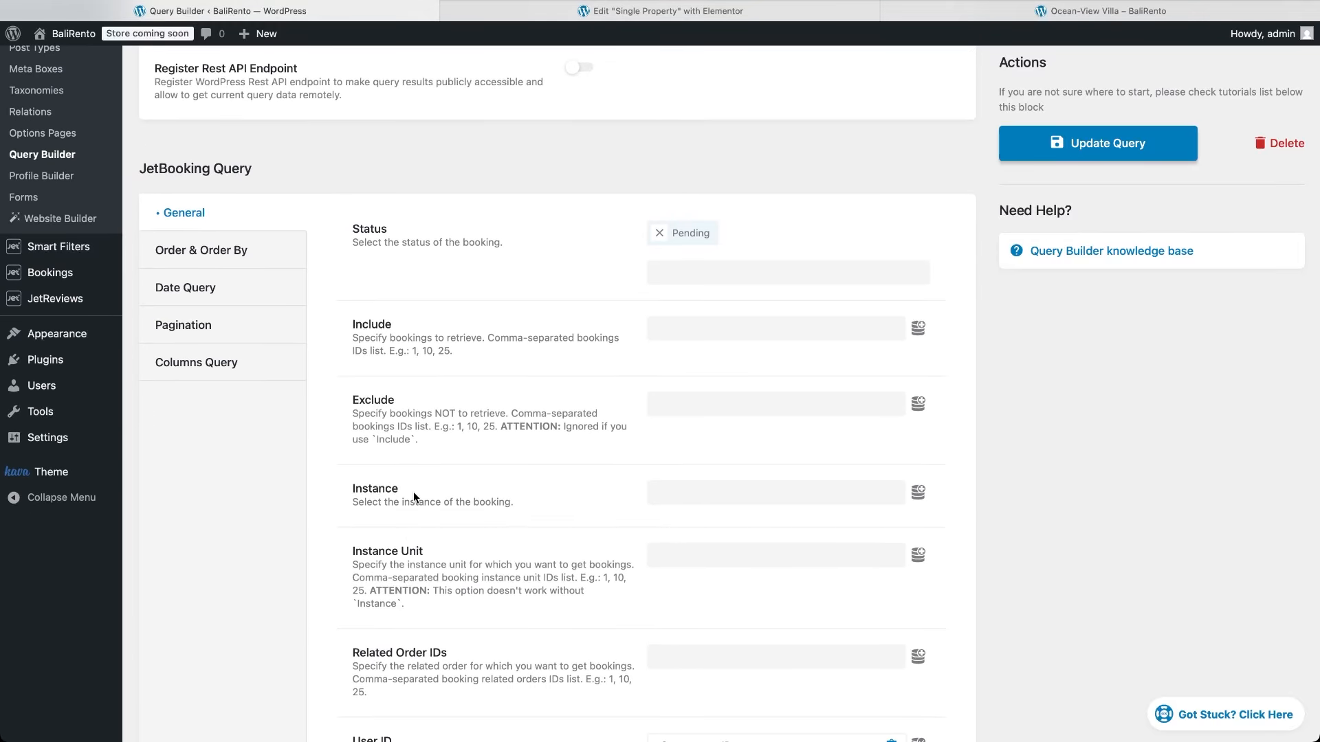
left_click(925, 502)
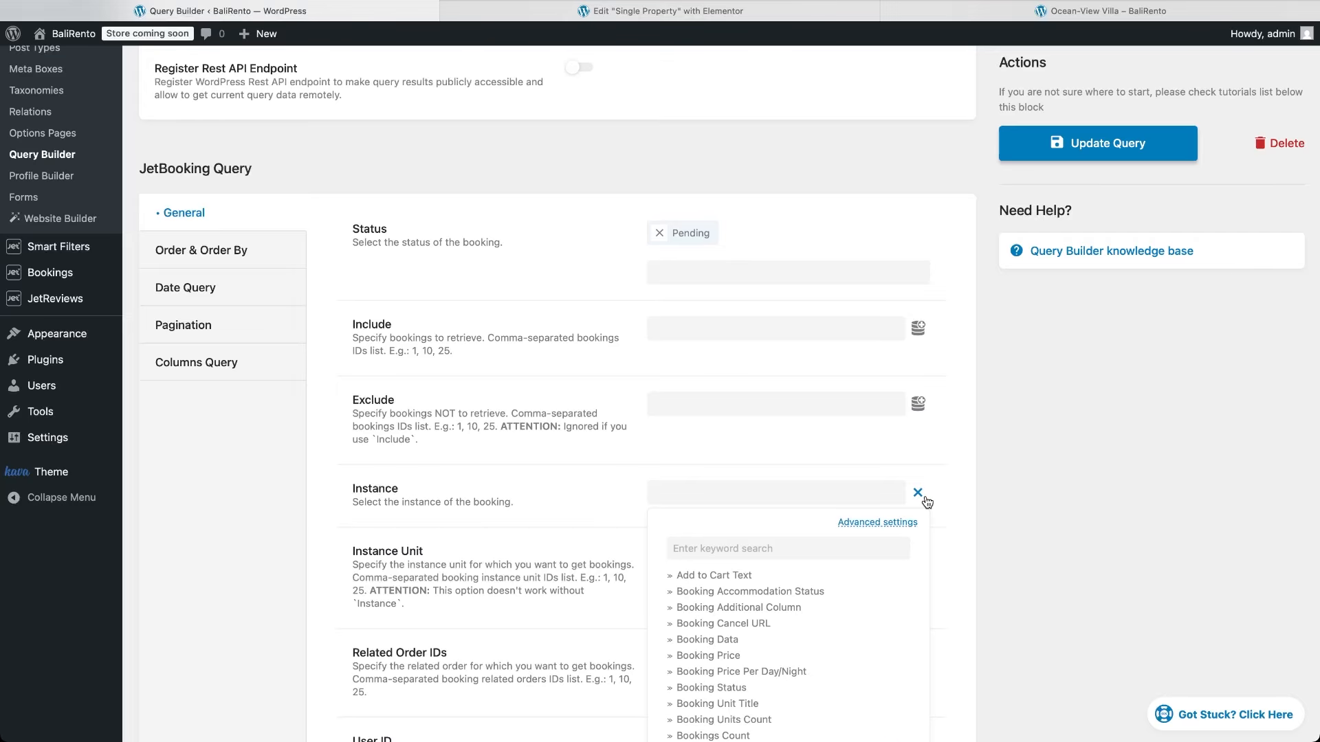
scroll(834, 577, "down", 3)
scroll(832, 580, "up", 2)
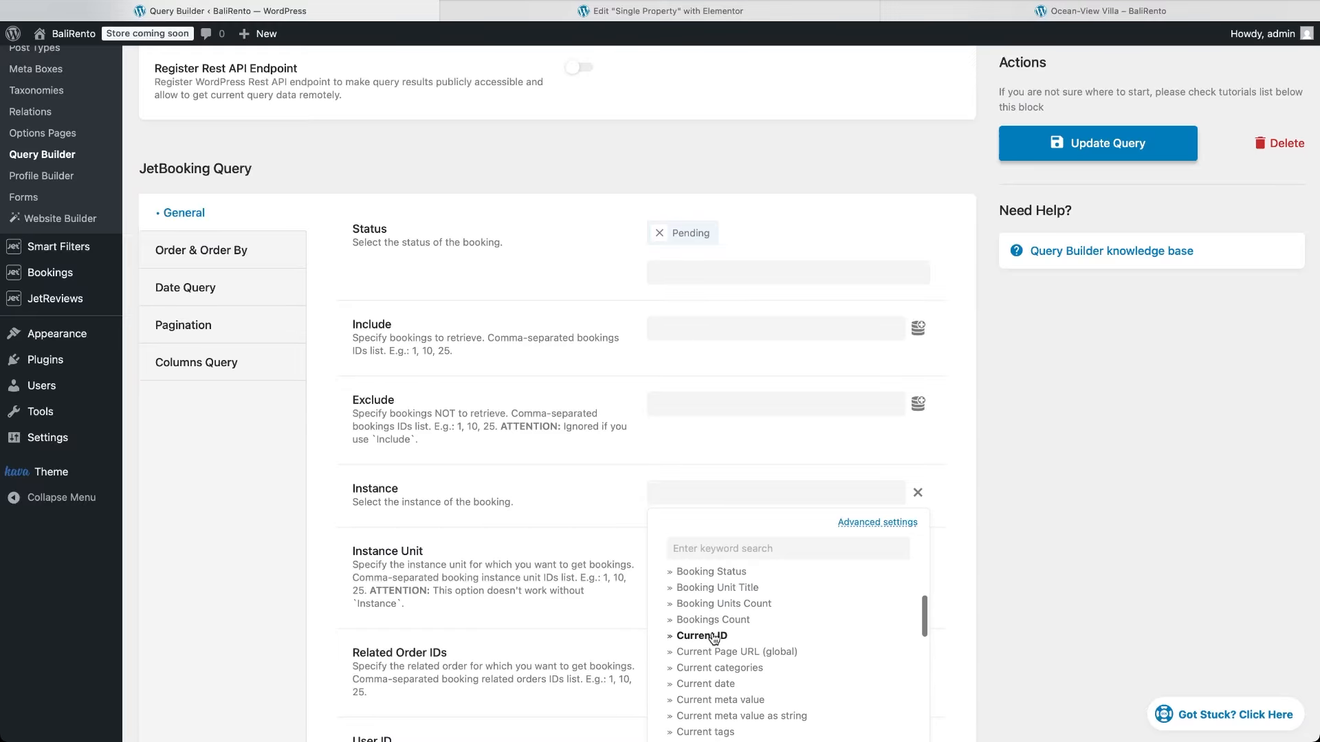
left_click(711, 635)
left_click(1100, 157)
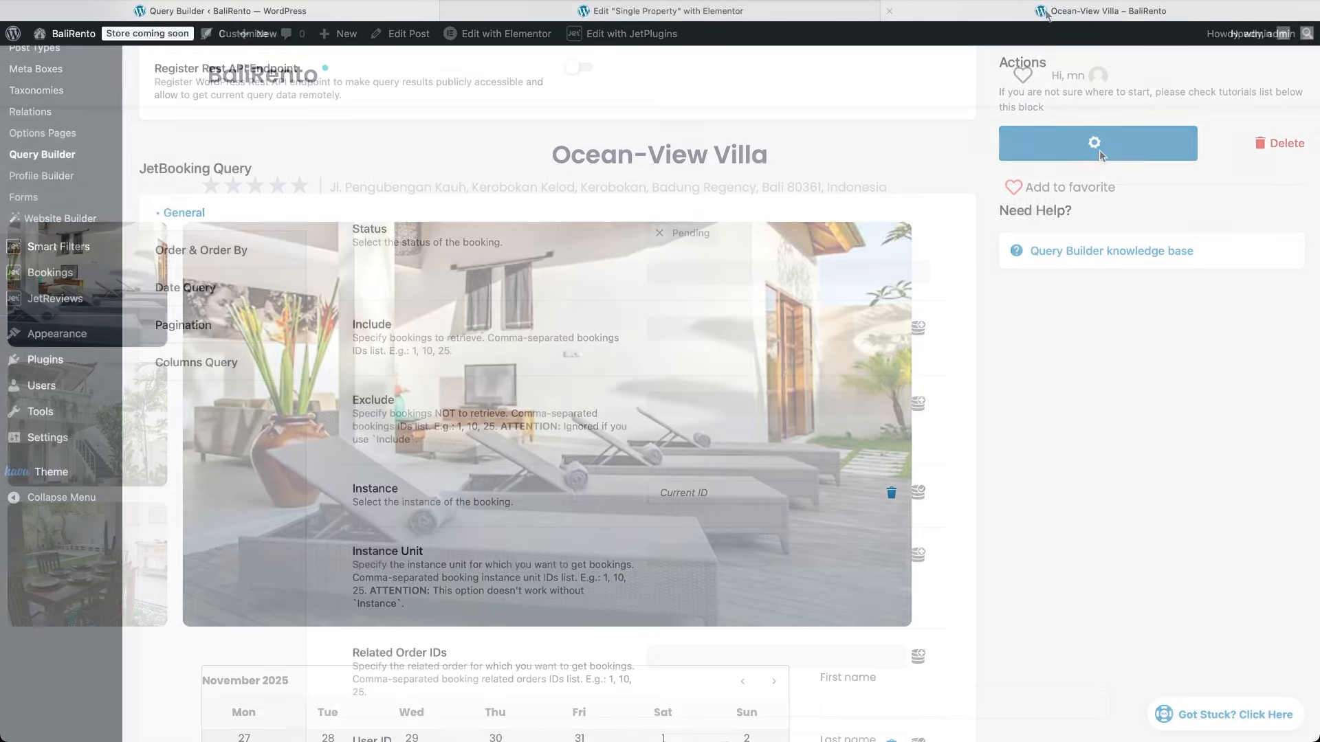
Check the booking calendar on the Ocean-View Villa page, and open Rainforest Guest House from Similar Villas to examine its calendar.
scroll(774, 505, "down", 5)
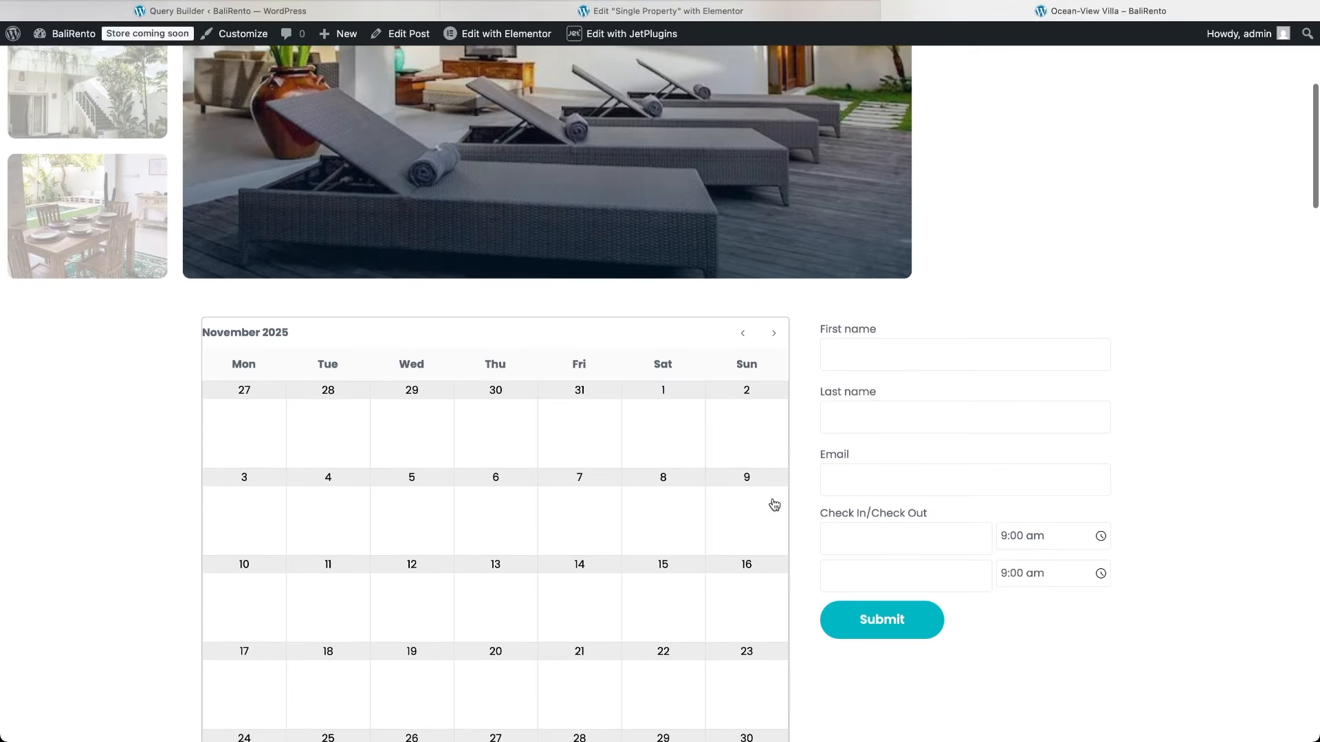
scroll(774, 505, "down", 3)
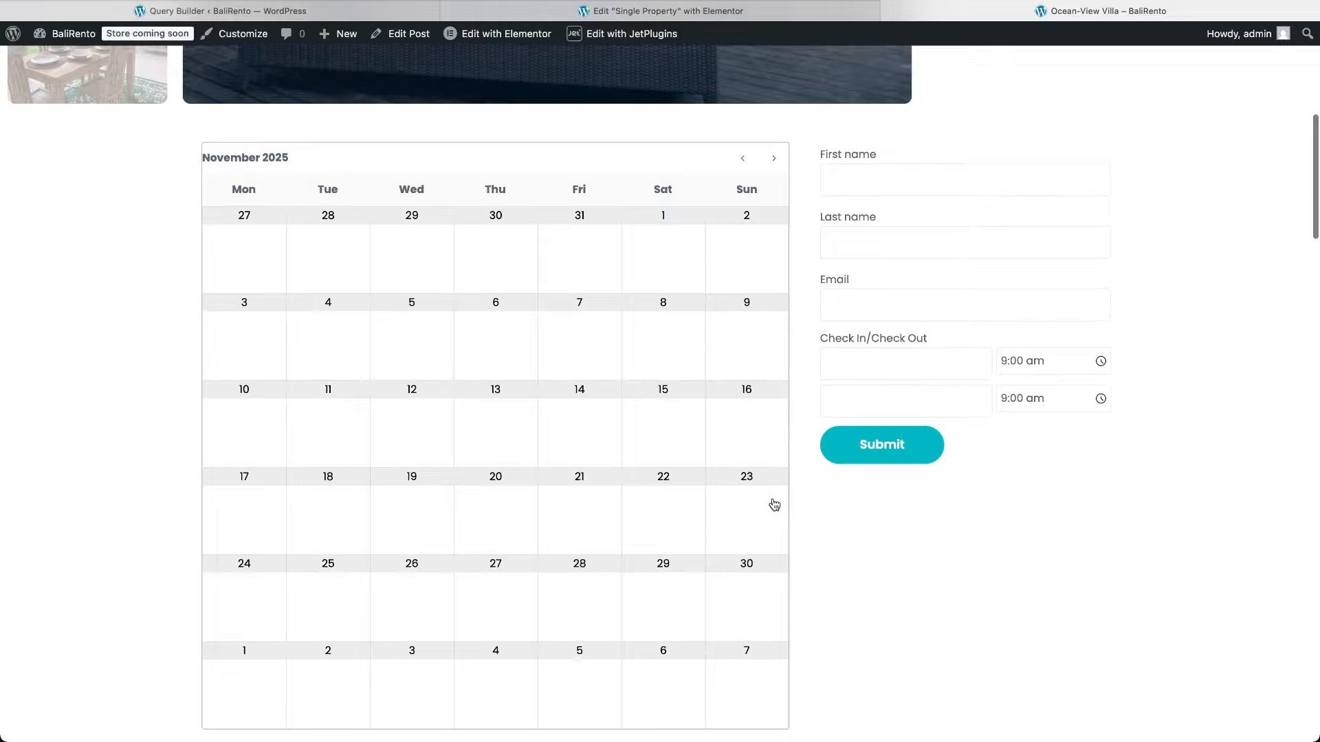
scroll(514, 591, "down", 15)
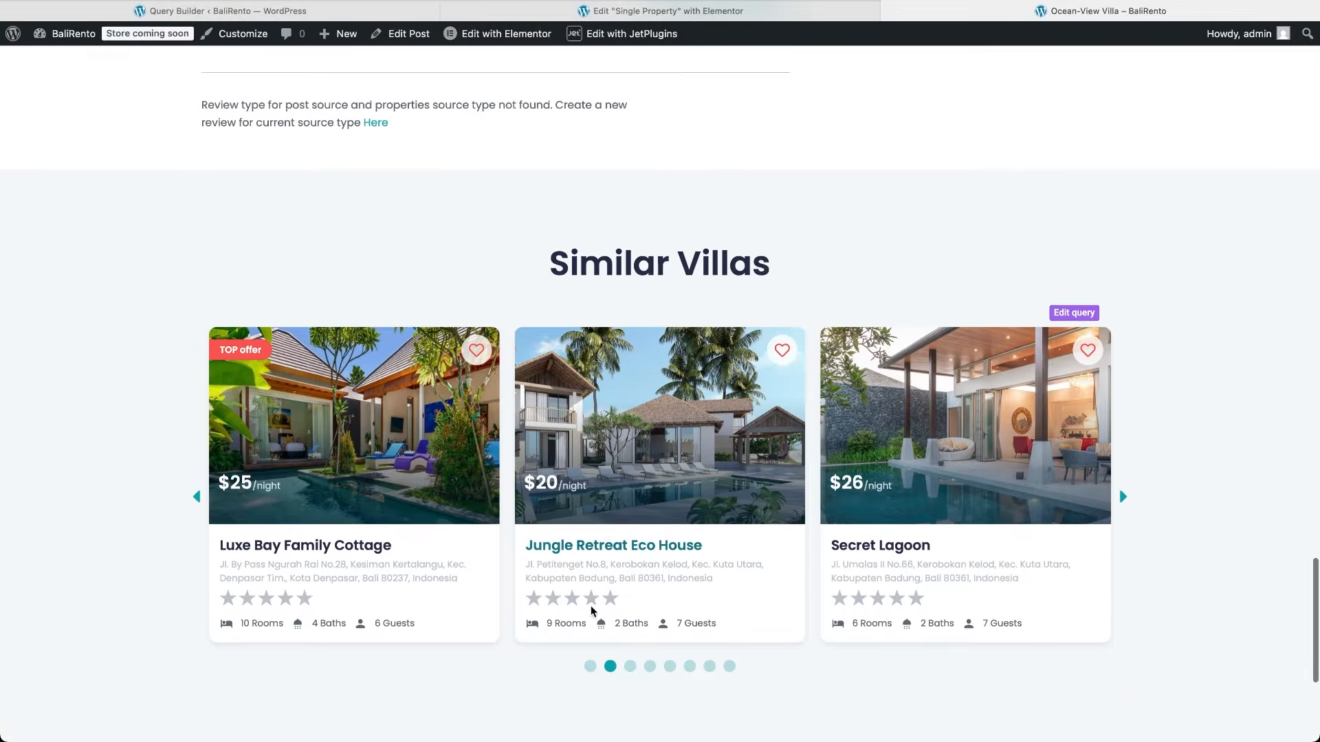
left_click(590, 667)
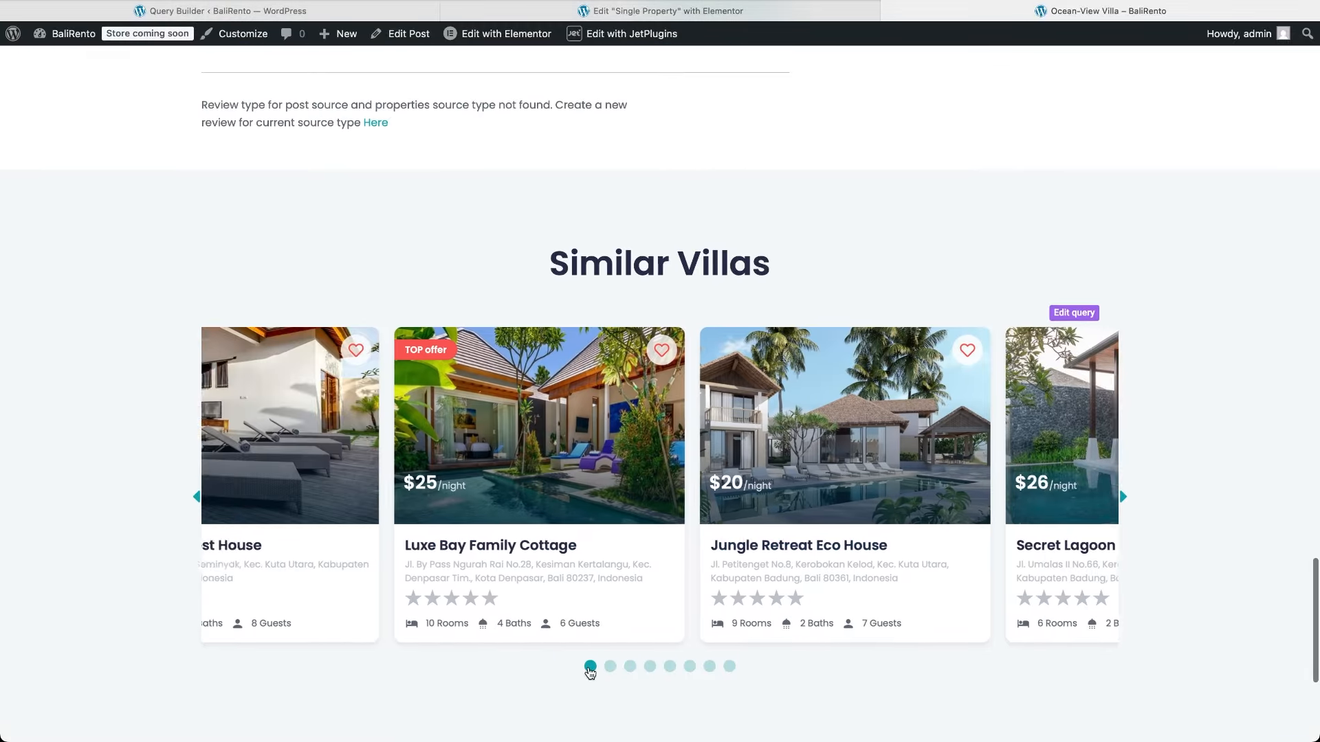
left_click(350, 547)
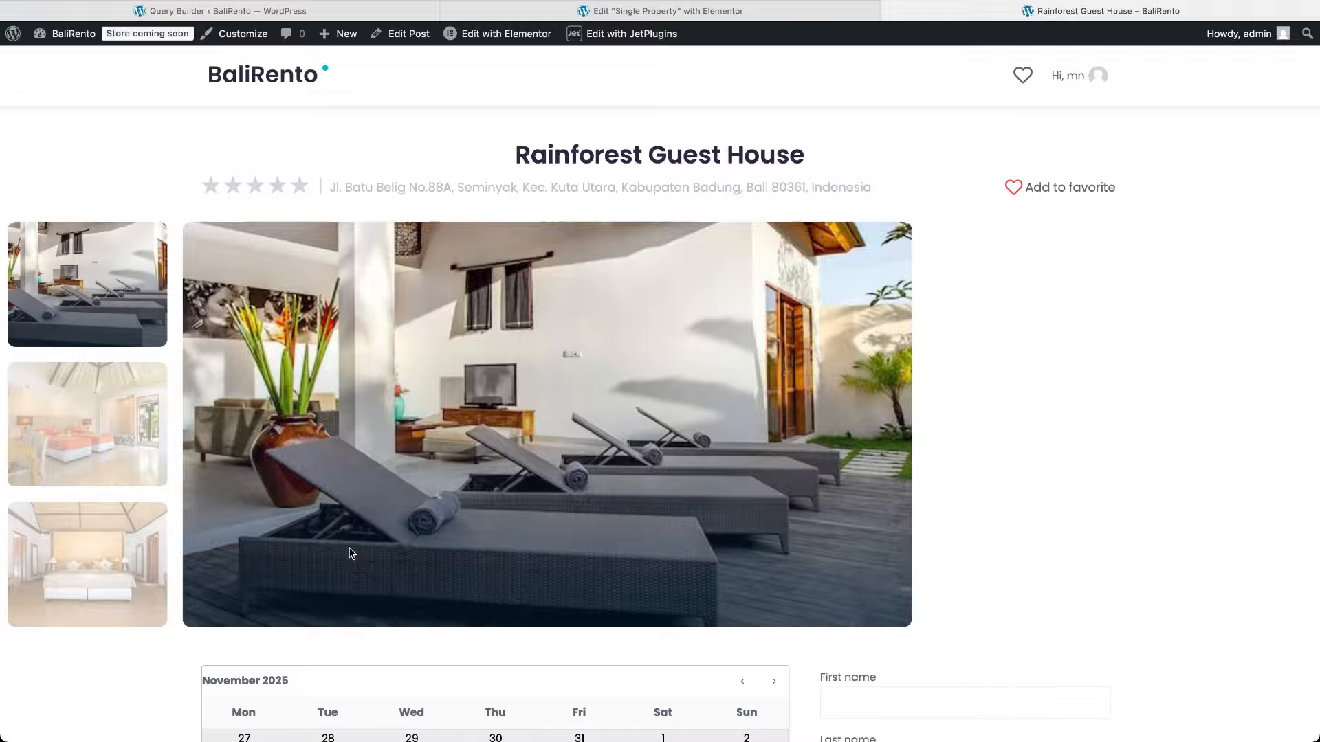
scroll(350, 553, "down", 10)
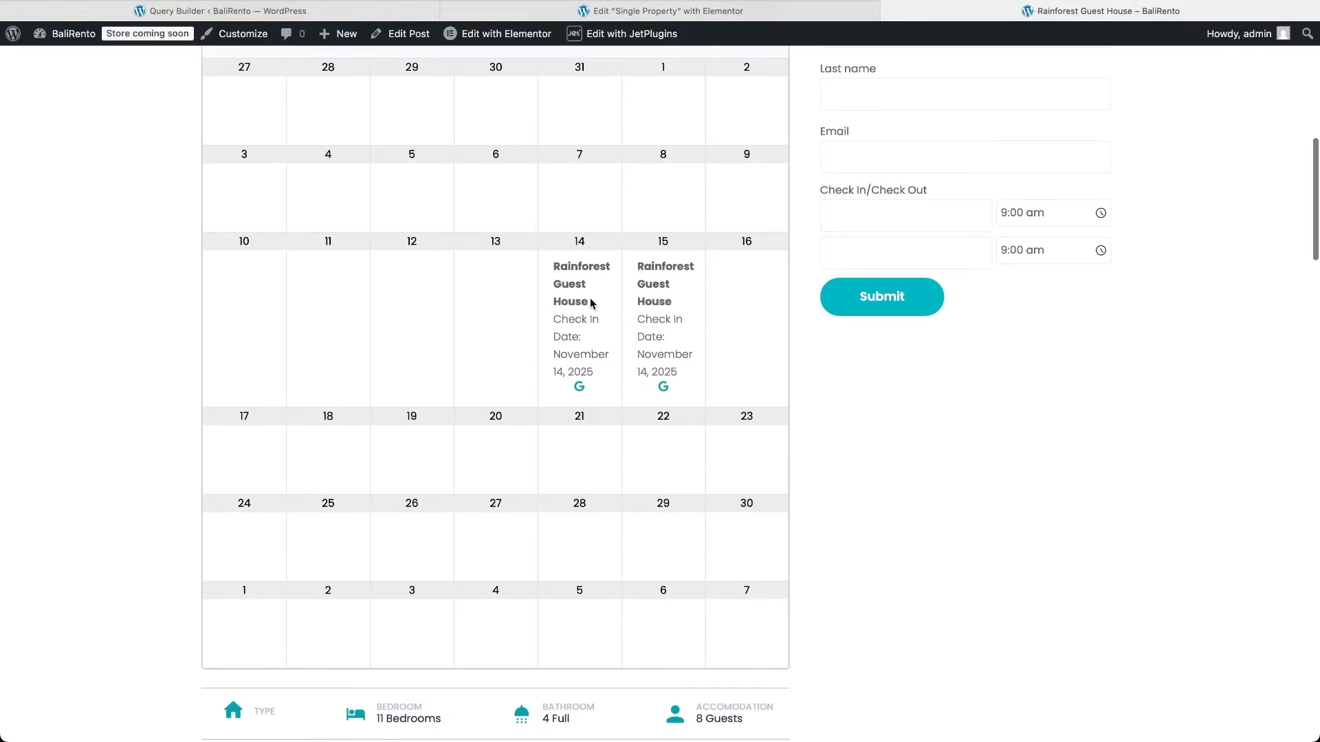
Open Luxe Bay Family Cottage from Similar Villas and examine its booking calendar.
scroll(584, 596, "down", 10)
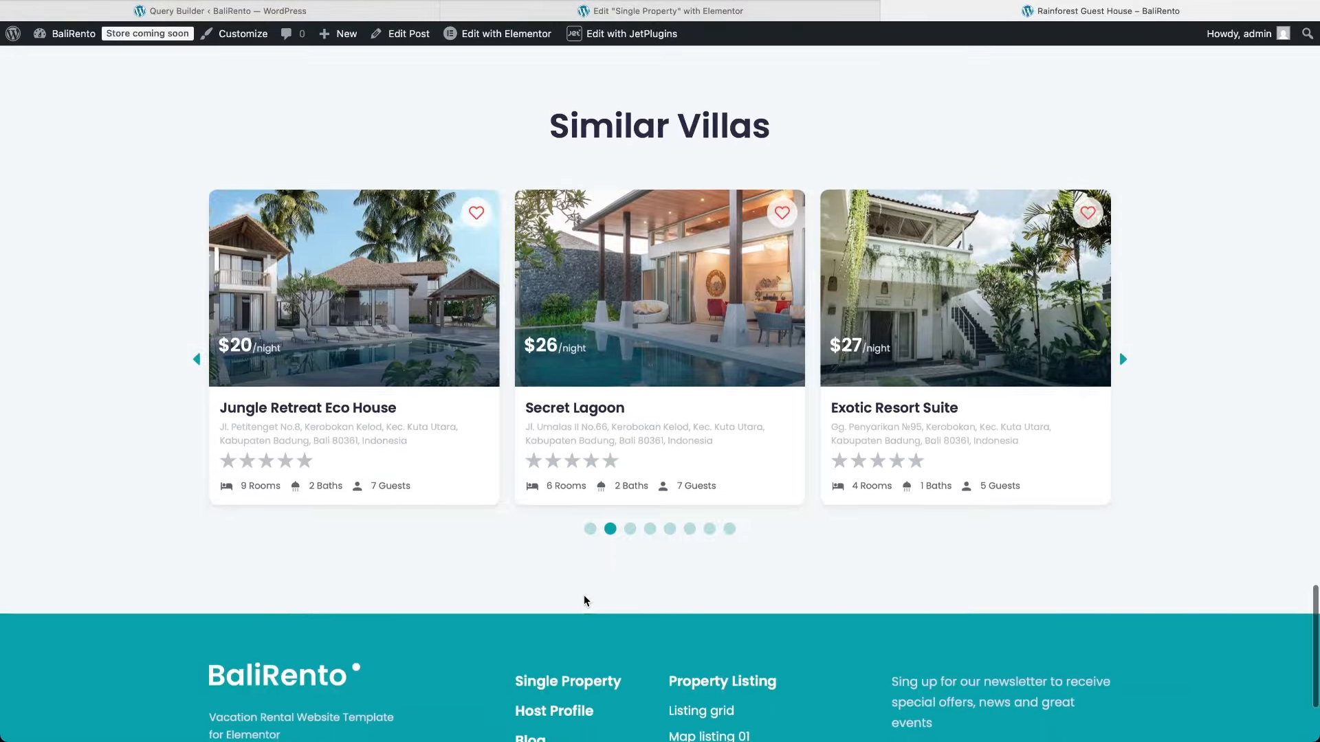
left_click(590, 482)
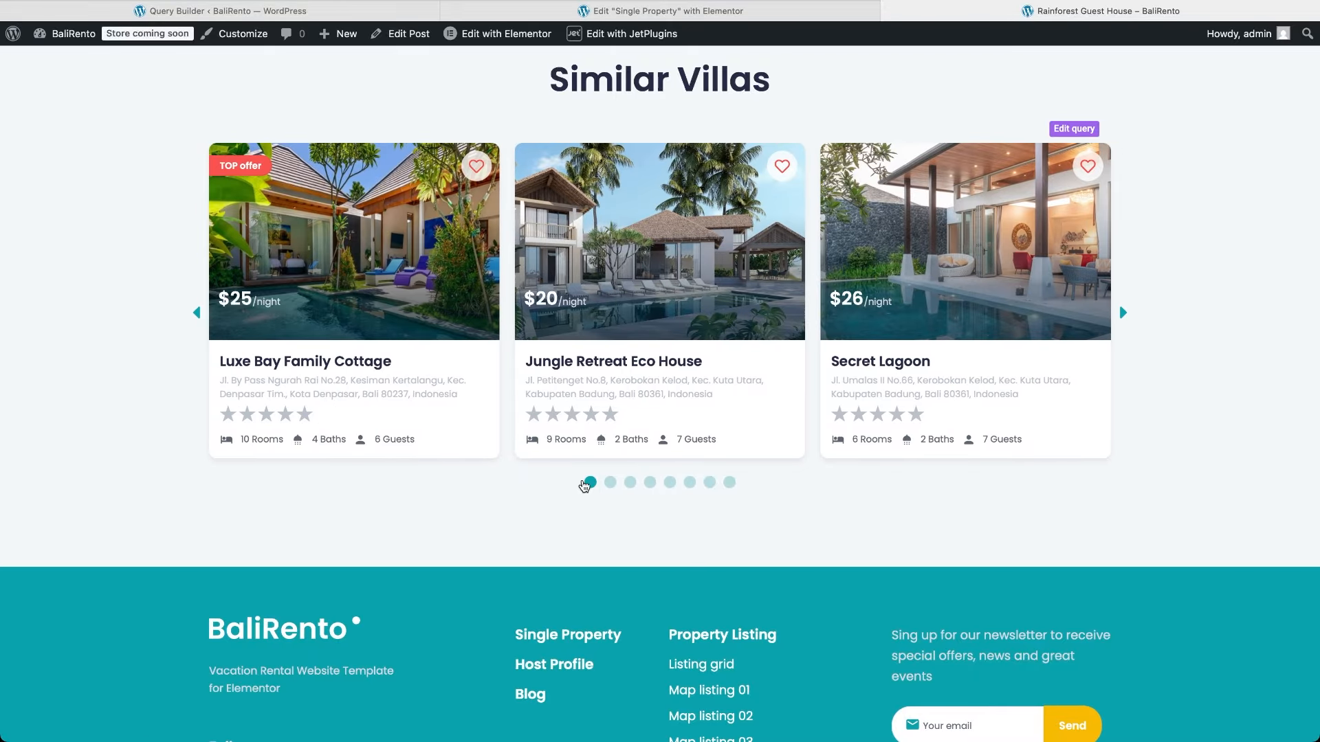
left_click(363, 362)
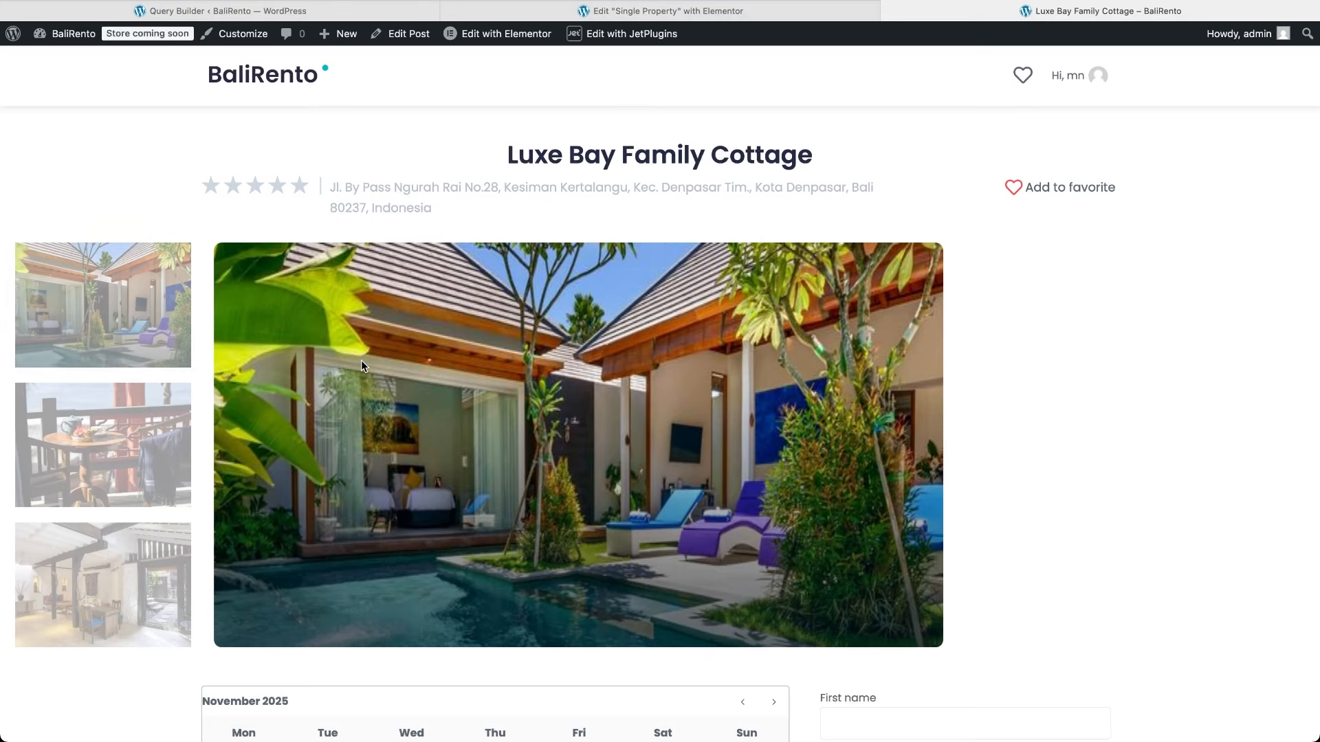
scroll(491, 545, "down", 7)
scroll(491, 545, "down", 3)
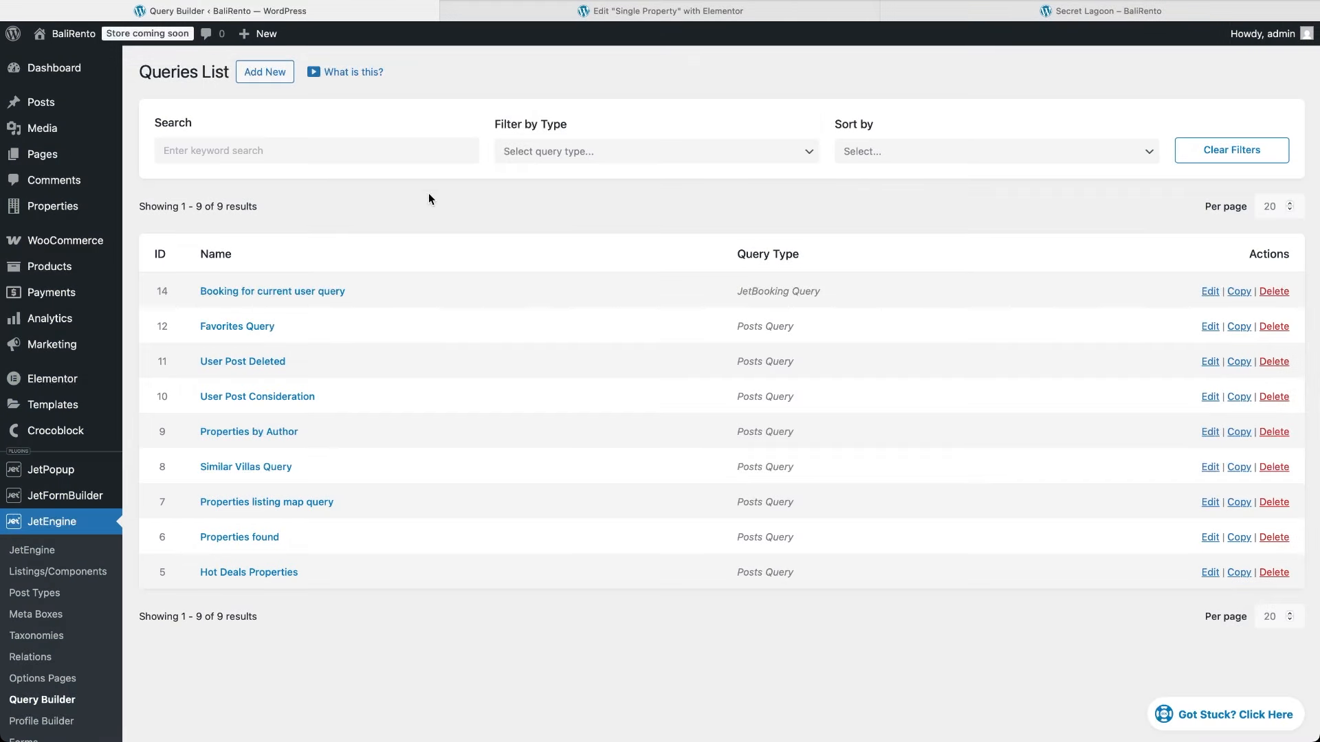
Copy the "Booking for current user query", rename the copy "All Bookings for current user query" and clear its Instance value.
left_click(1238, 292)
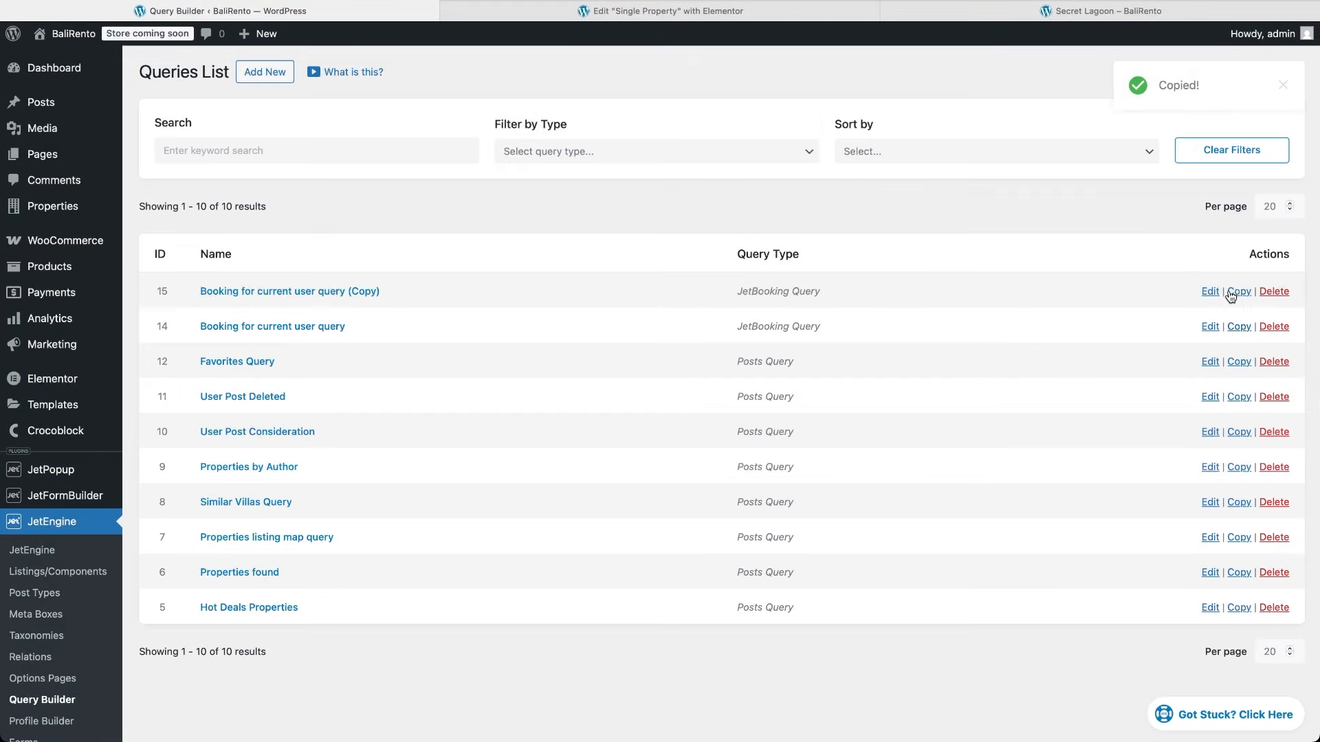
left_click(336, 294)
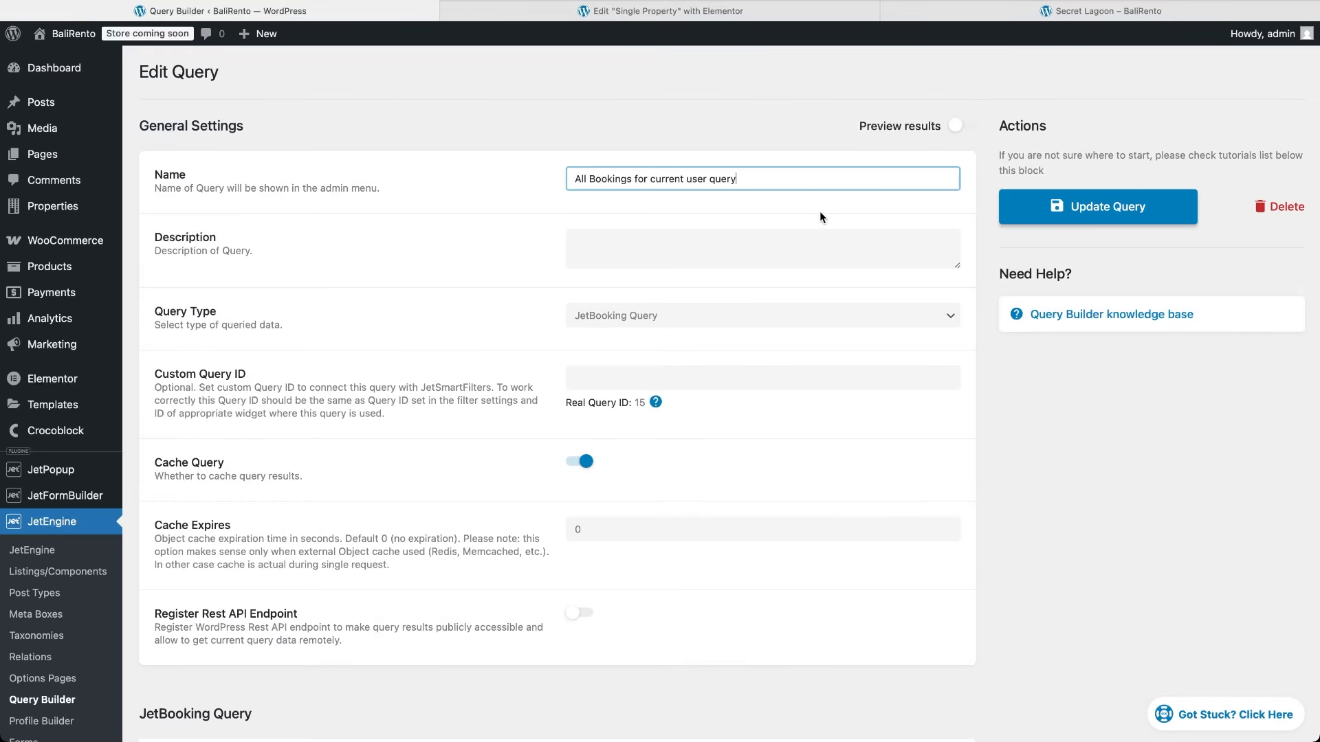
scroll(460, 574, "down", 10)
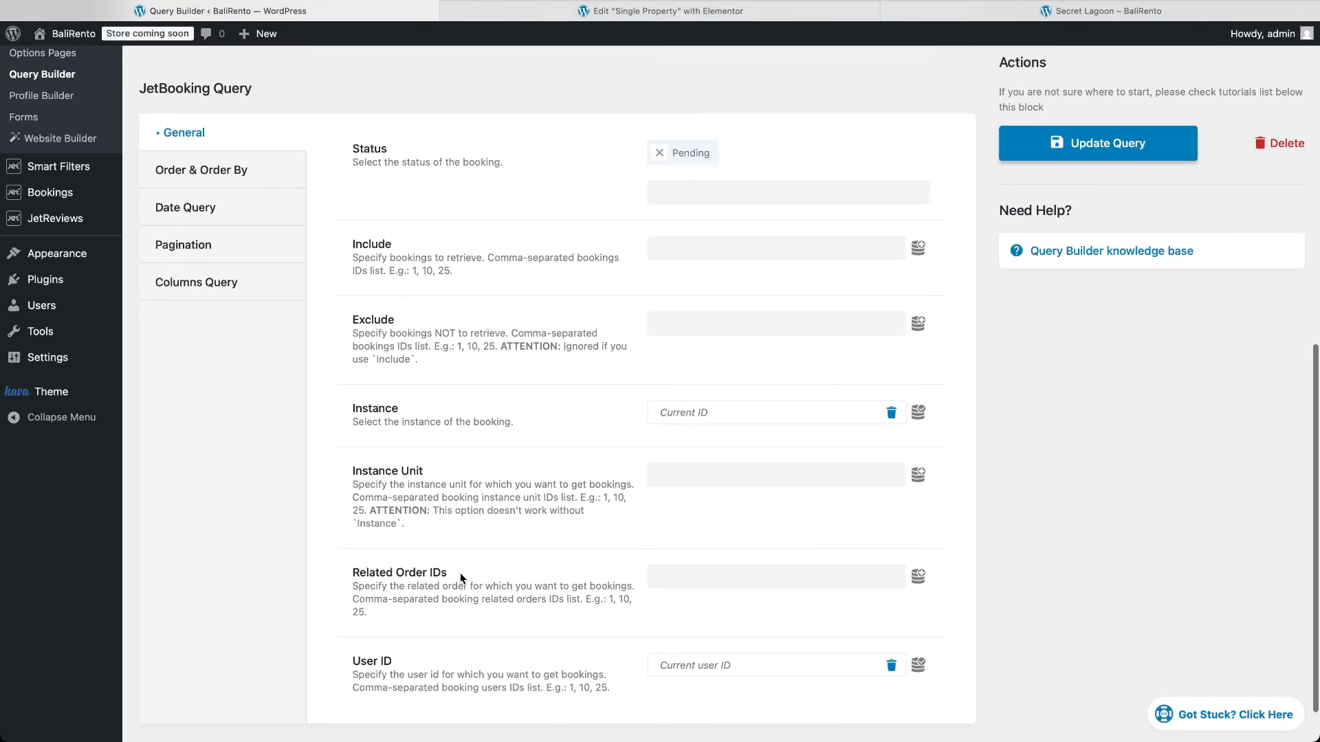
left_click(891, 413)
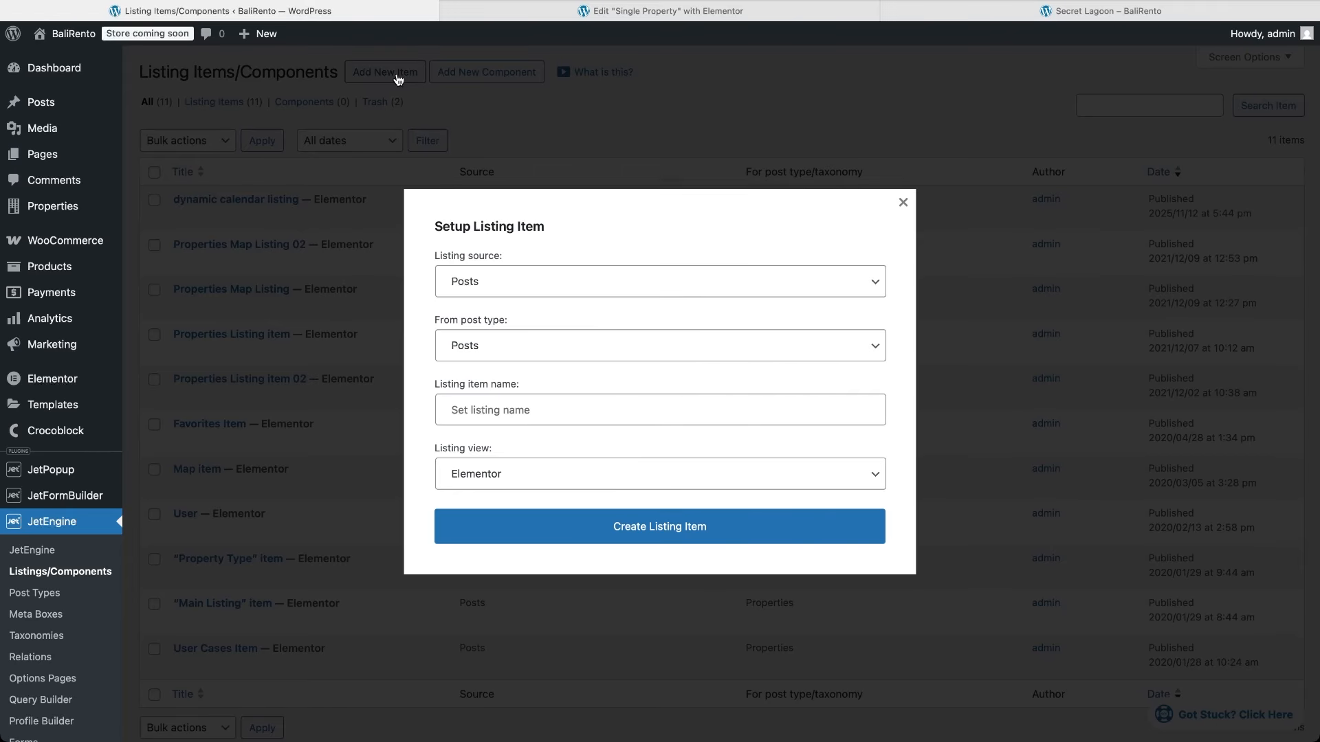
Create an Elementor listing item named "All booking dynamic listings" from the Query Builder source with the "All Bookings for current user query".
left_click(515, 281)
left_click(517, 289)
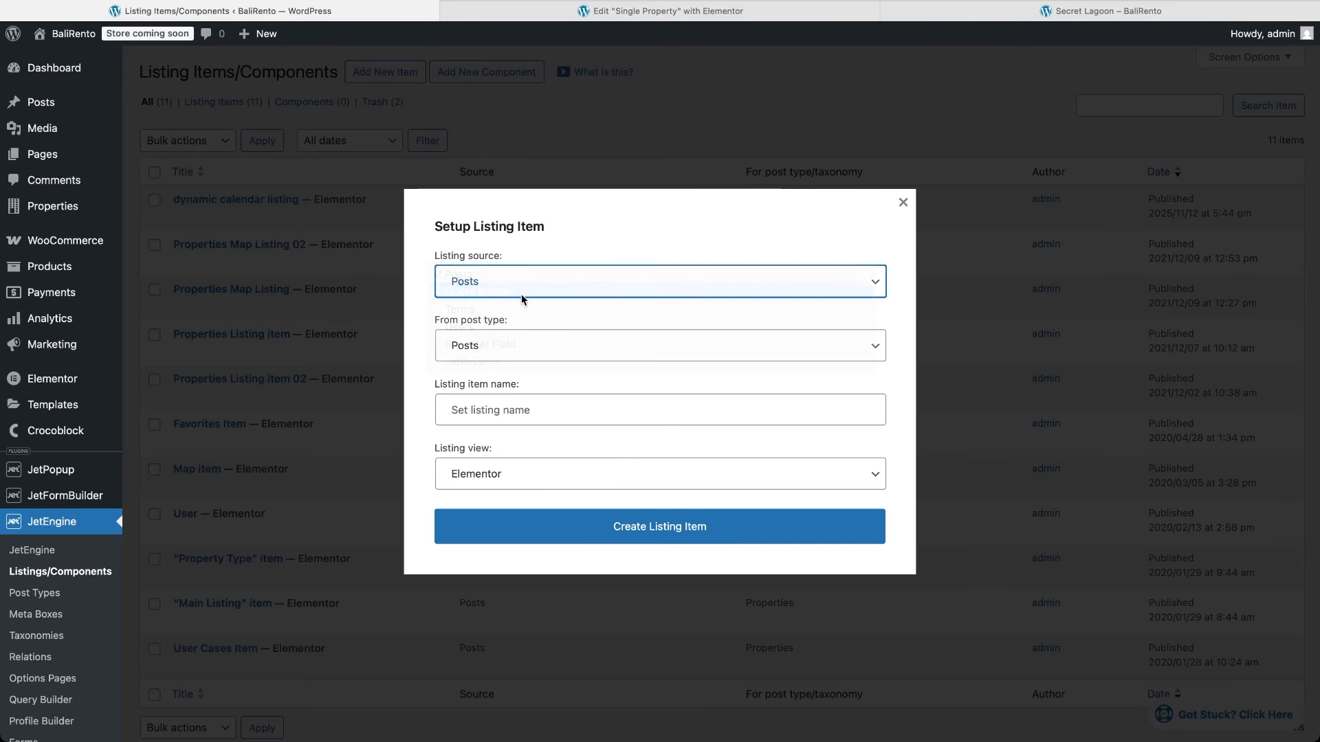
left_click(570, 351)
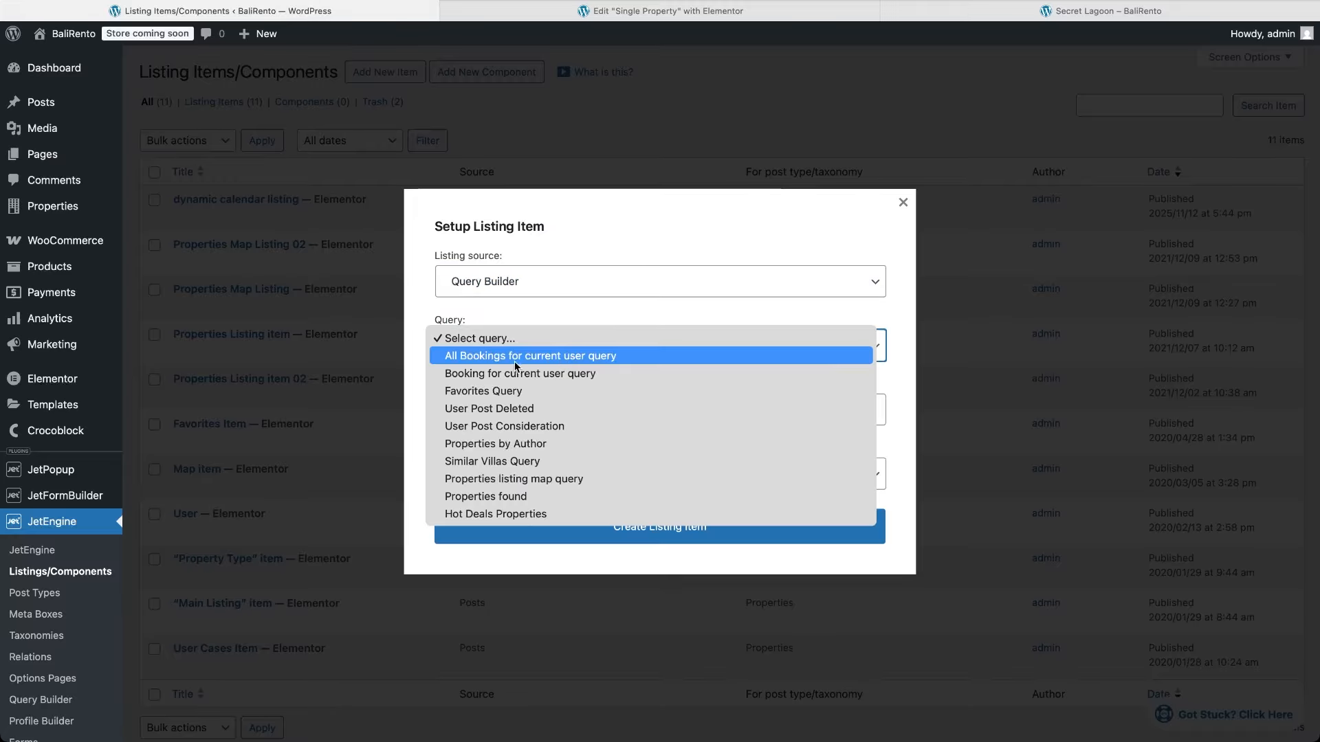
left_click(464, 361)
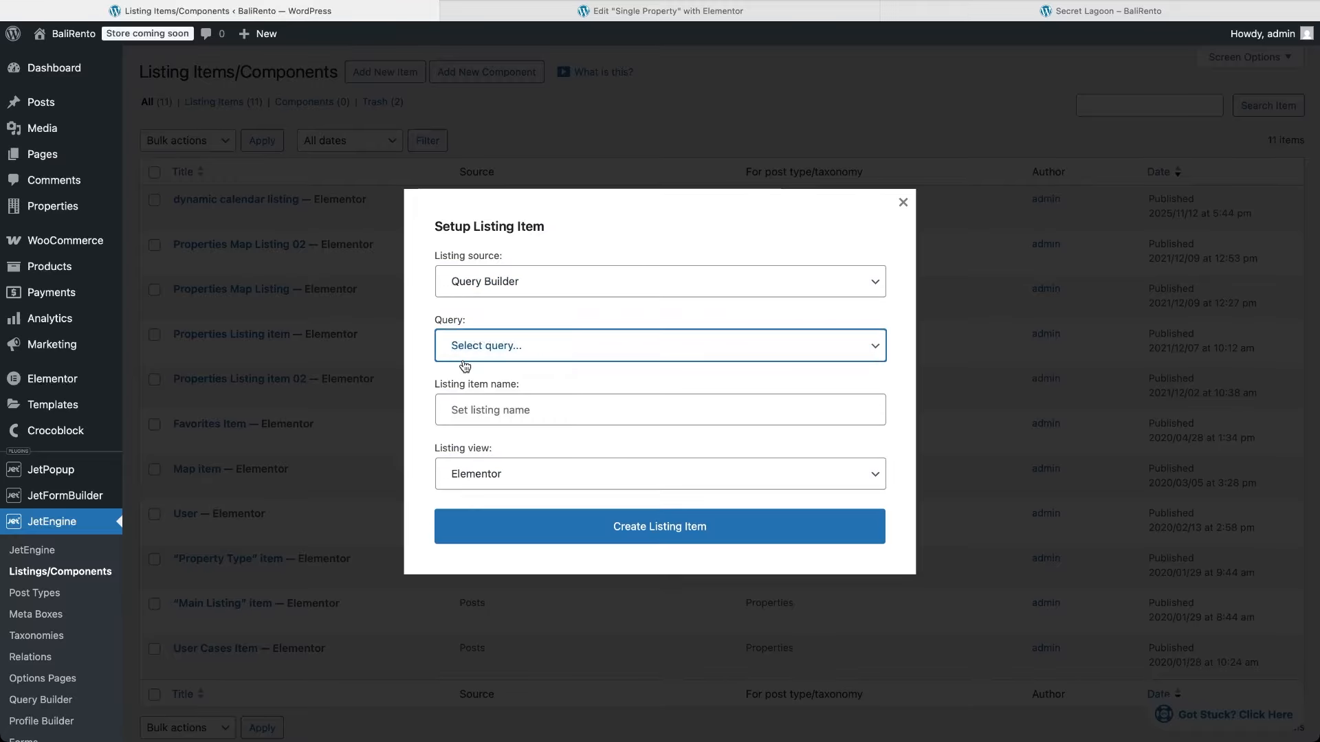
left_click(496, 409)
type("All booking dynamic listings")
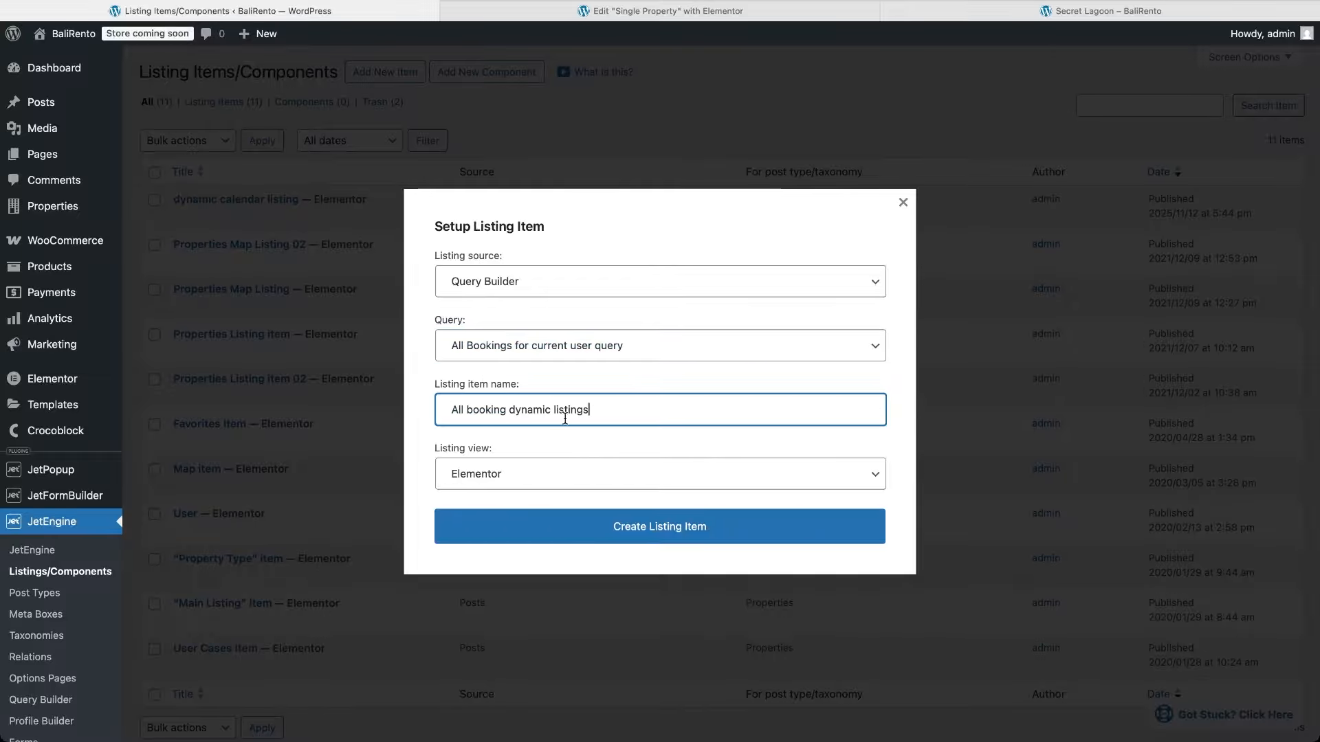
left_click(590, 533)
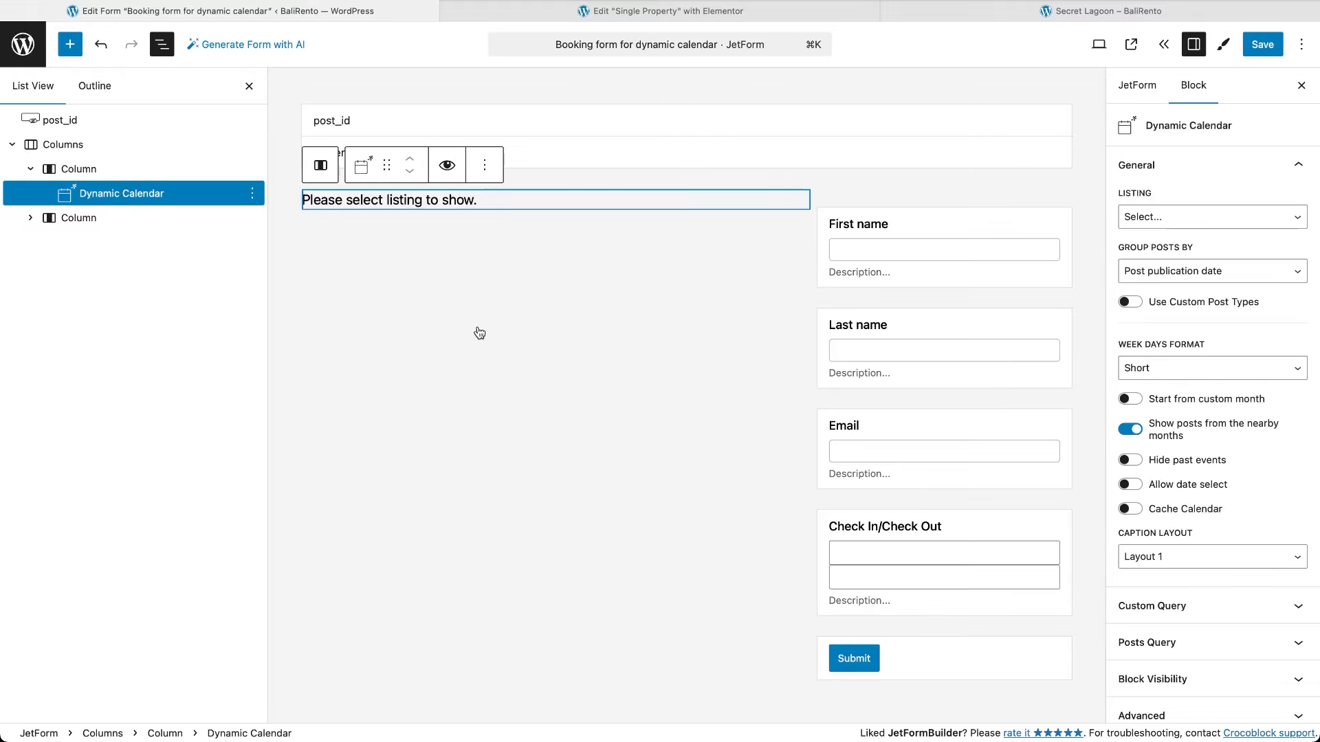
Assign "All booking dynamic listings" and "dynamic calendar listing" to the two Dynamic Calendars, and move each calendar into its own Conditional Block.
left_click(1198, 223)
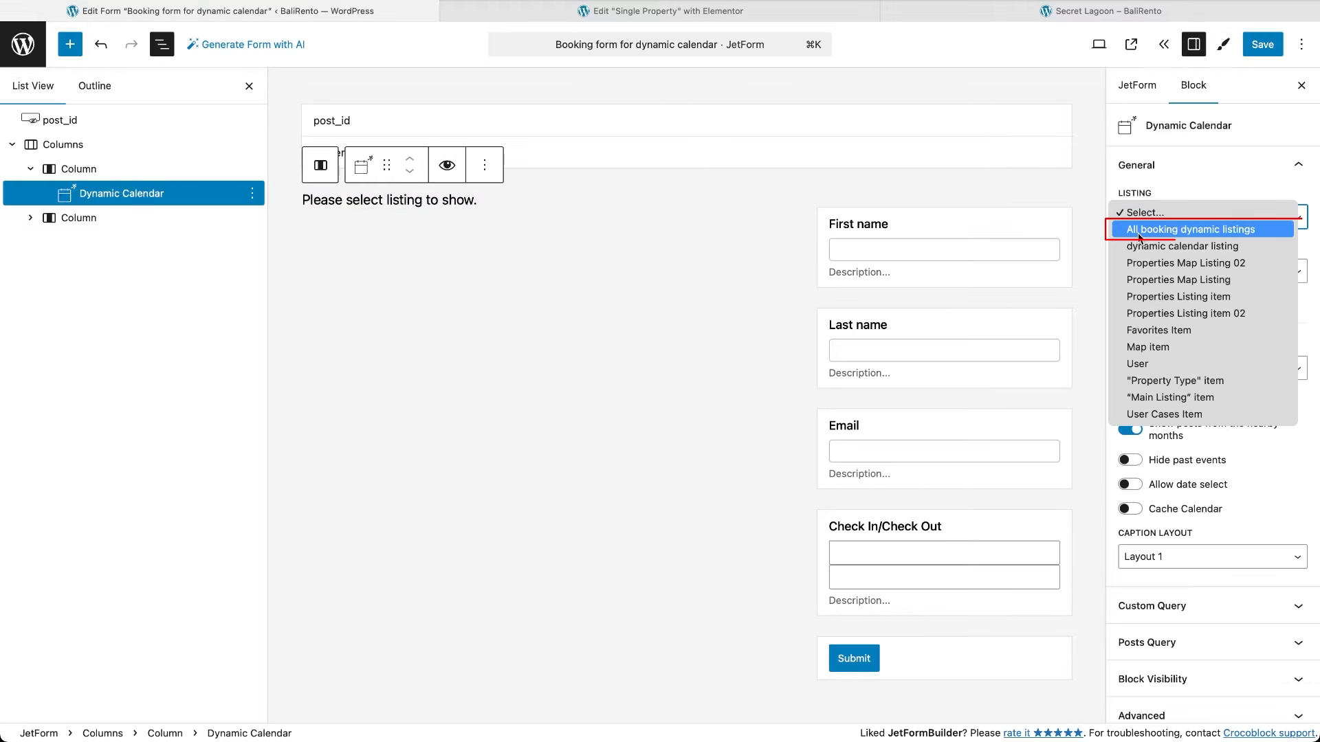
left_click(1138, 235)
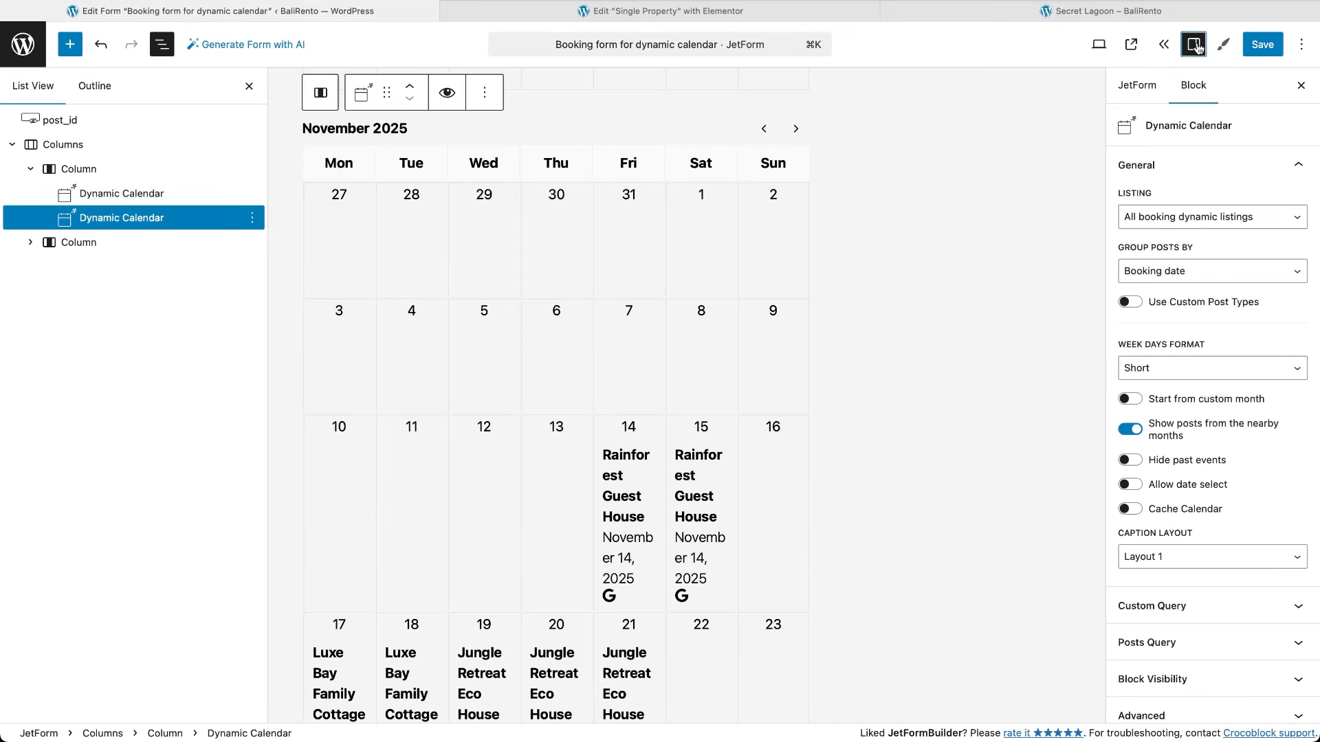
left_click(1188, 217)
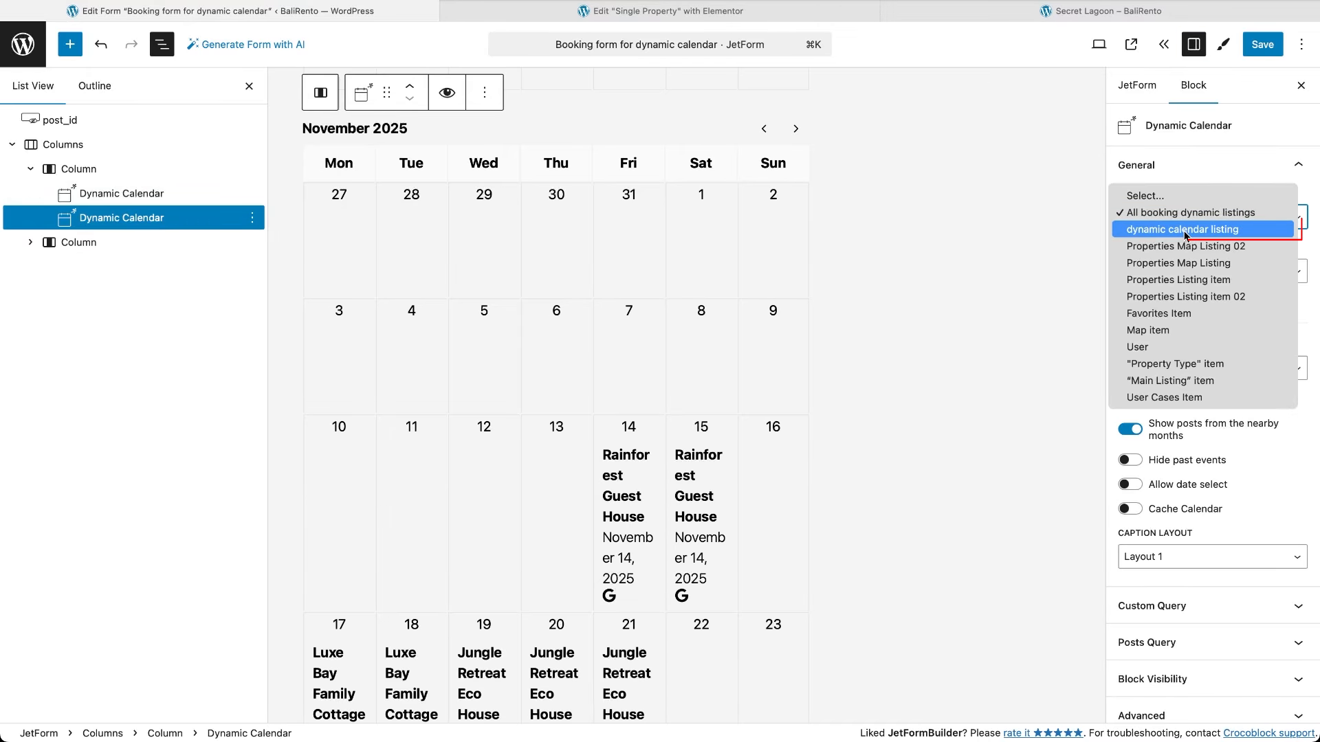
left_click(1184, 231)
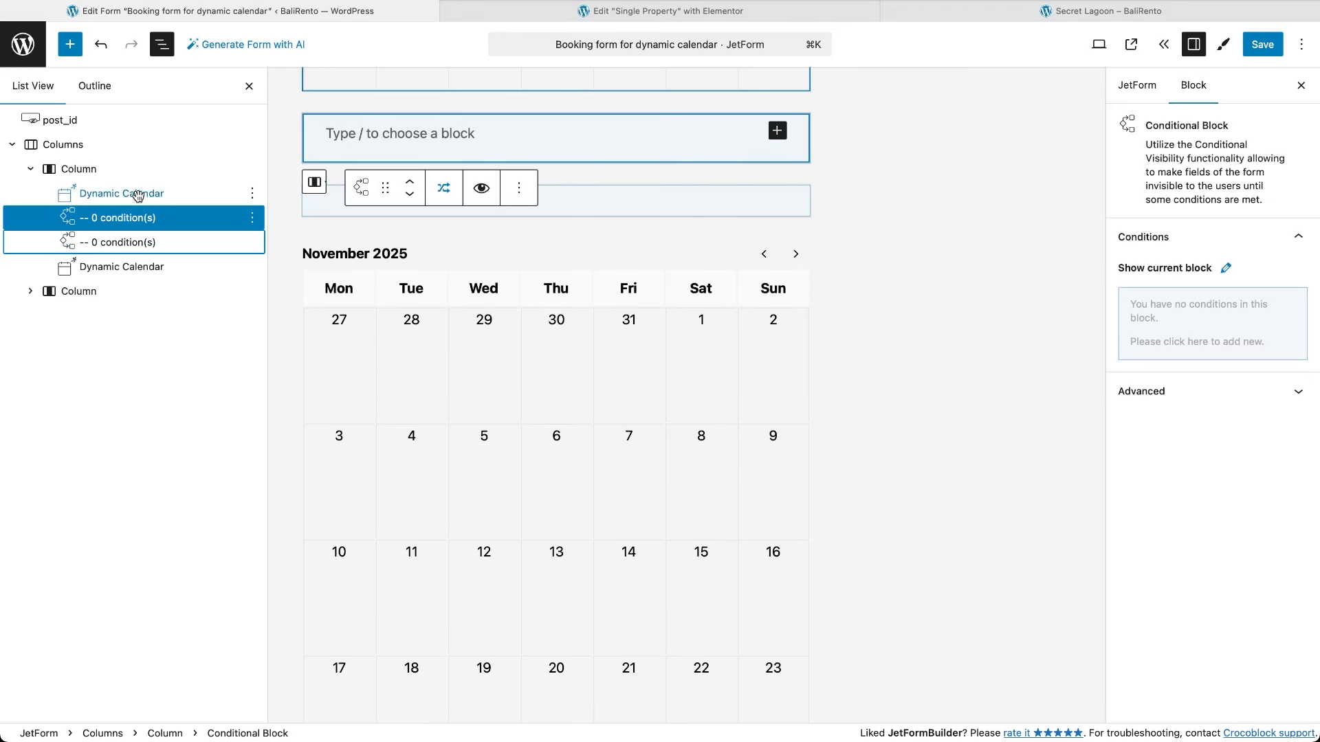
mouse_move(138, 196)
left_mouse_down()
mouse_move(176, 225)
mouse_move(180, 200)
mouse_move(160, 199)
left_mouse_up()
left_click_drag(110, 265, 124, 255)
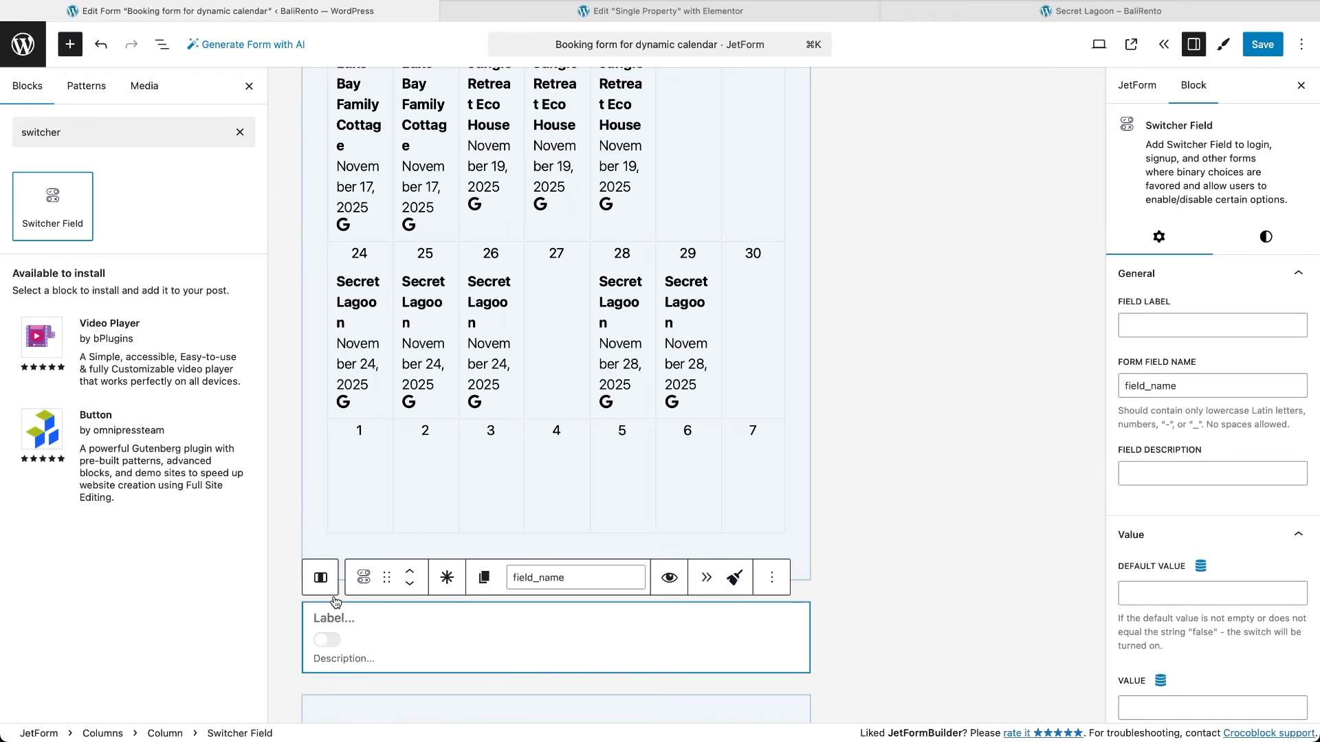
Label the Switcher Field "See all your bookings" and set its value to "yes".
left_click(336, 618)
type("See all your bookings")
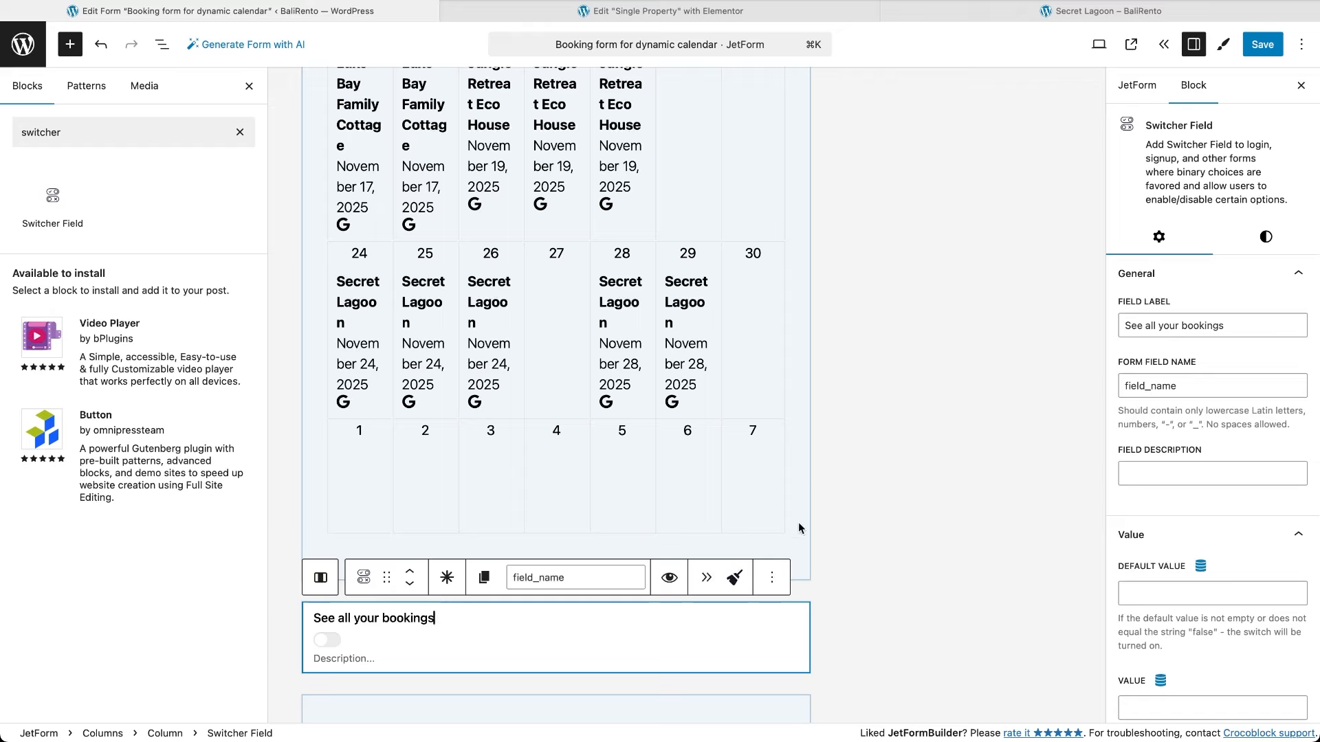
scroll(1128, 645, "down", 3)
left_click(1166, 555)
type("yes")
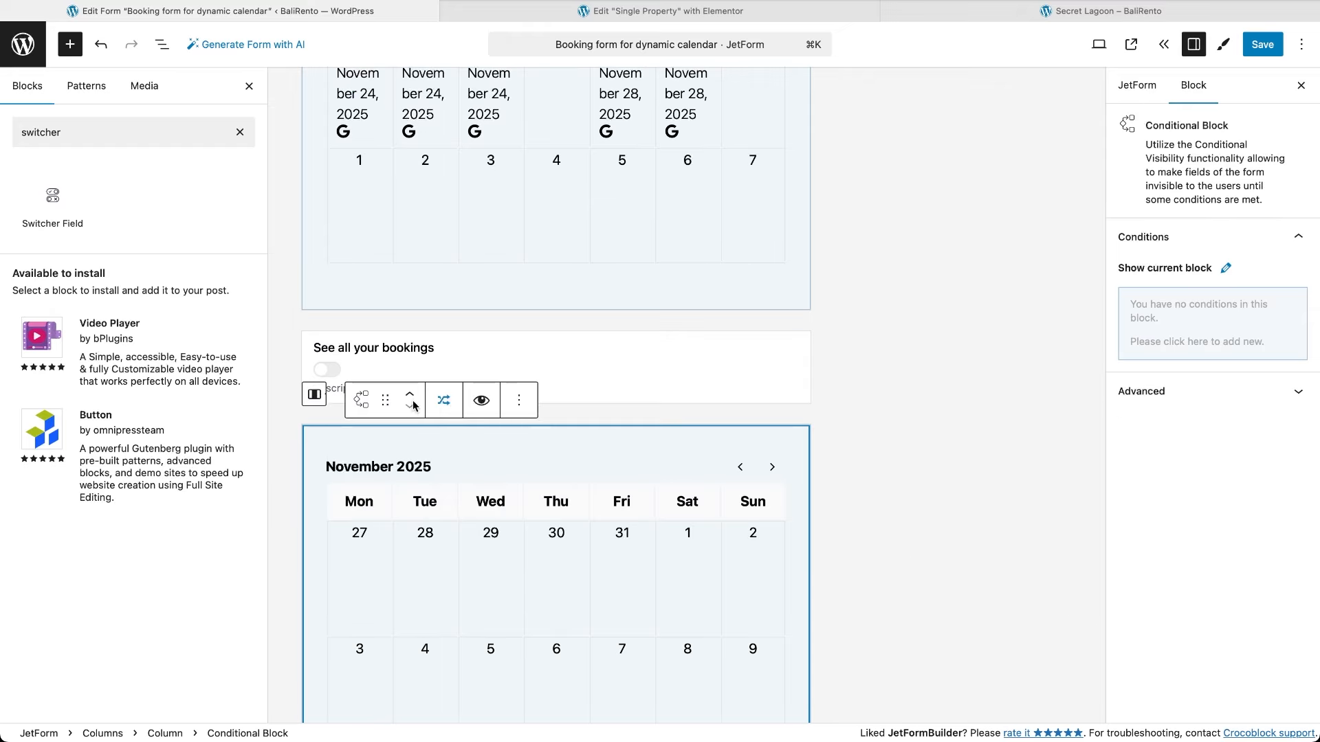
Set the Conditional Block below the switcher to hide if the "See all your bookings" field matches the value "yes".
left_click(445, 401)
left_click(515, 349)
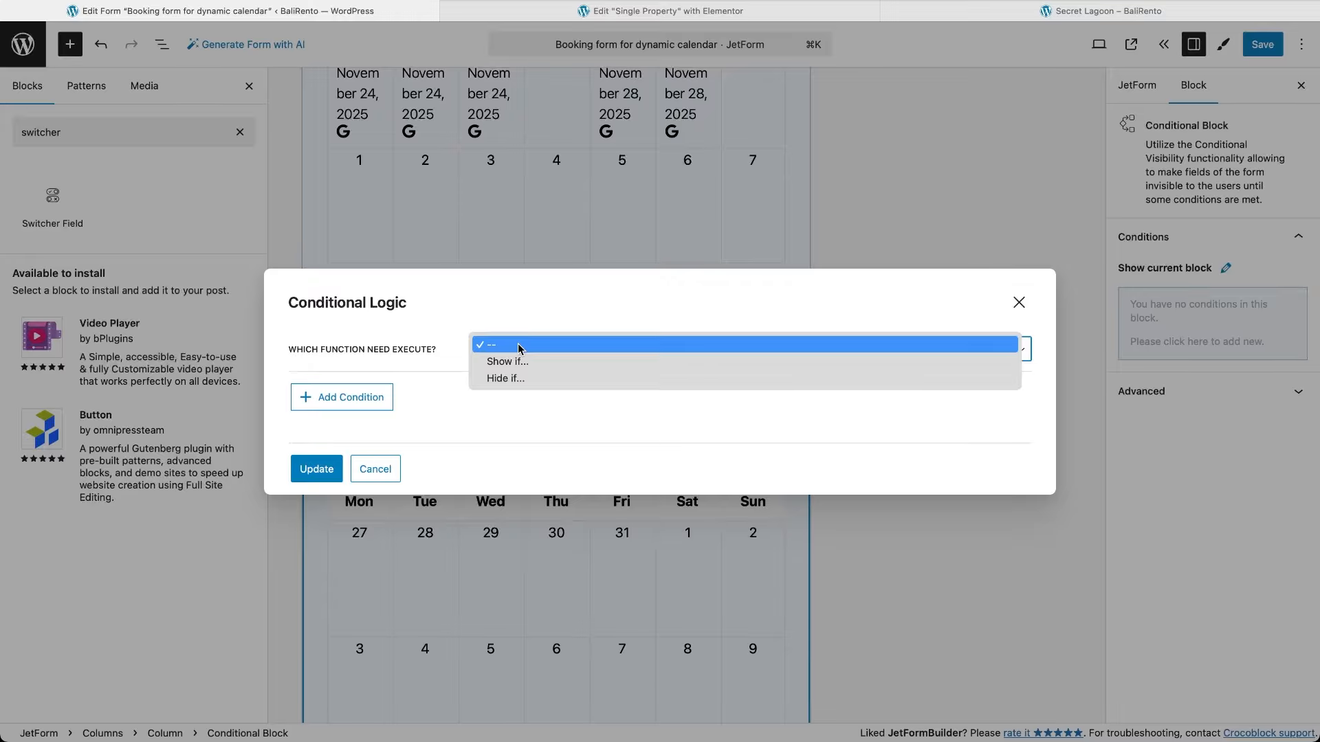
left_click(512, 376)
left_click(340, 418)
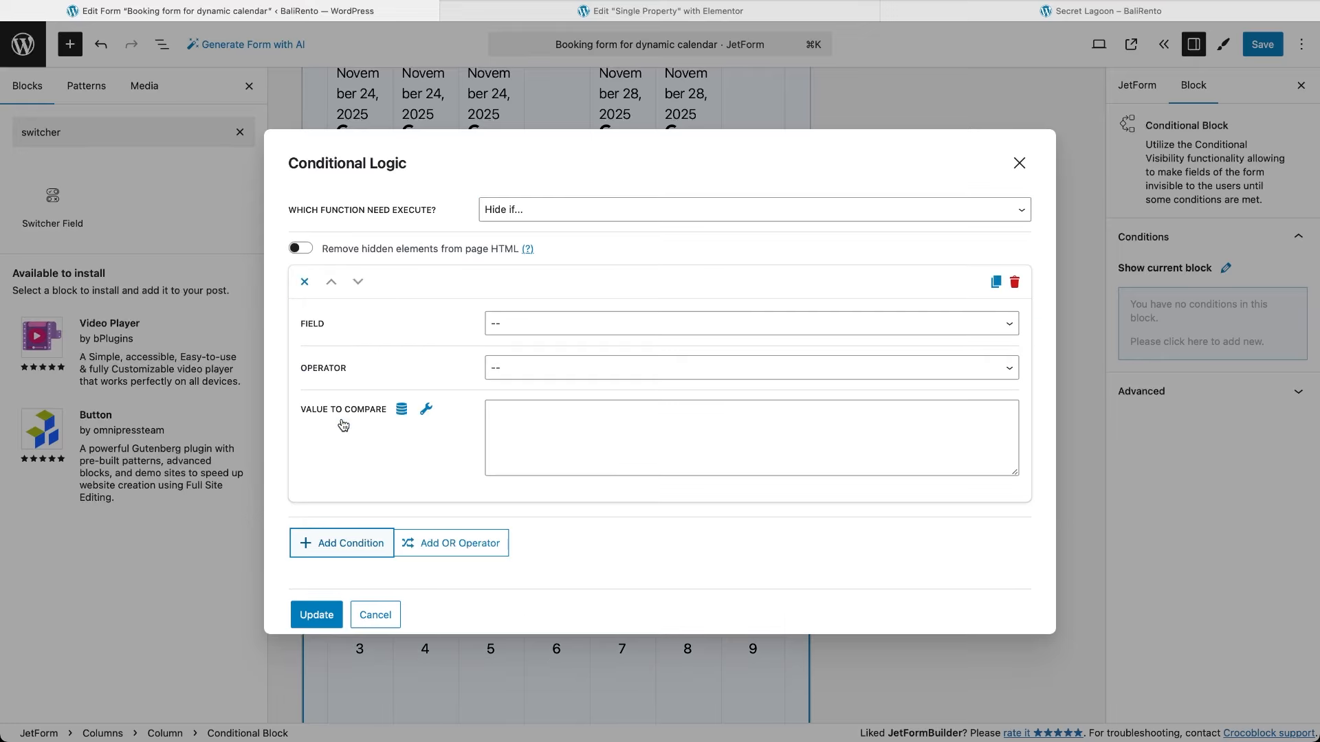
left_click(536, 326)
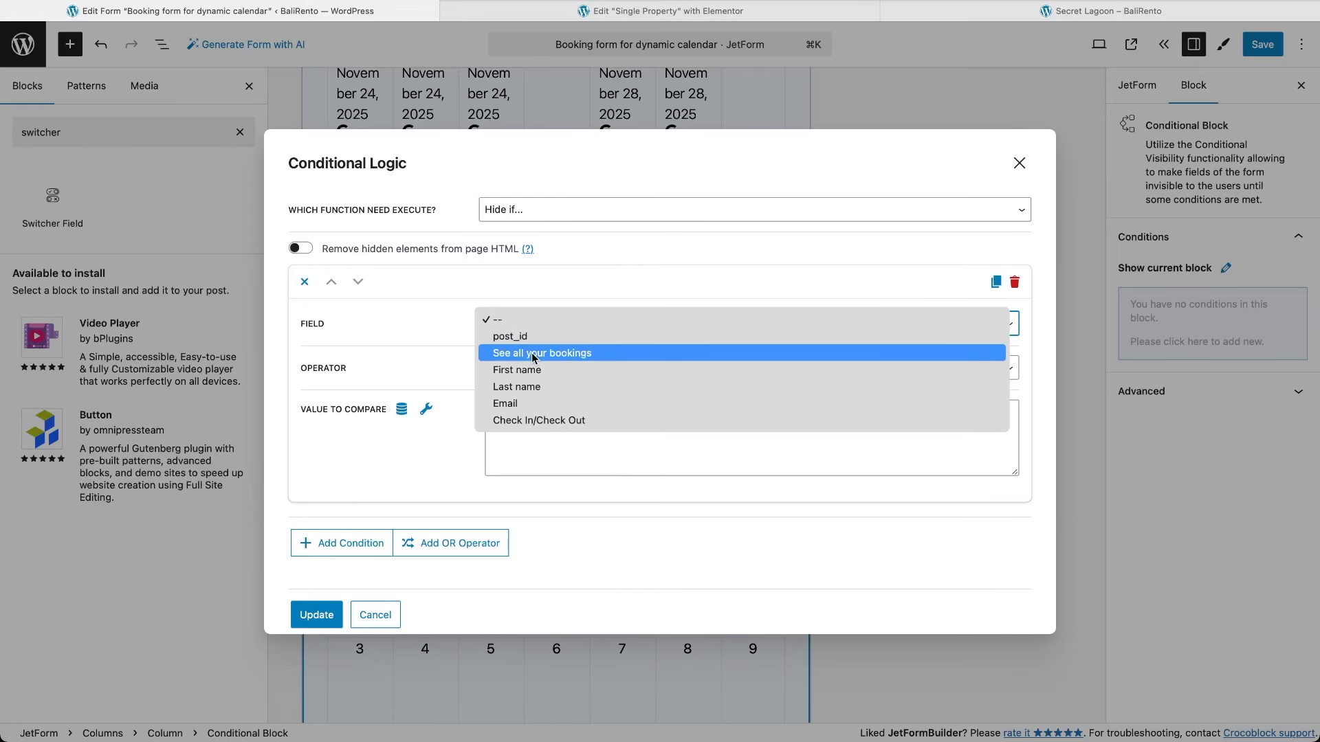
left_click(535, 354)
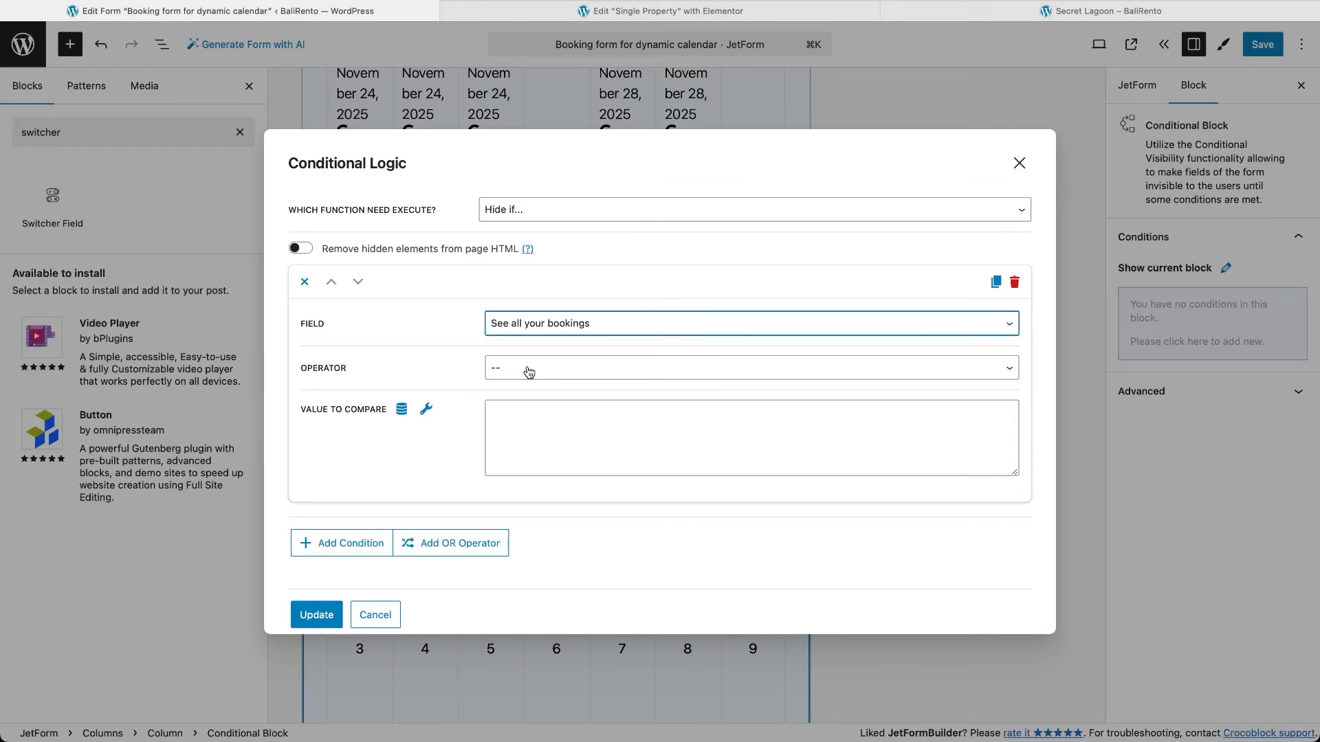
left_click(528, 372)
left_click(528, 379)
left_click(537, 404)
type("yes")
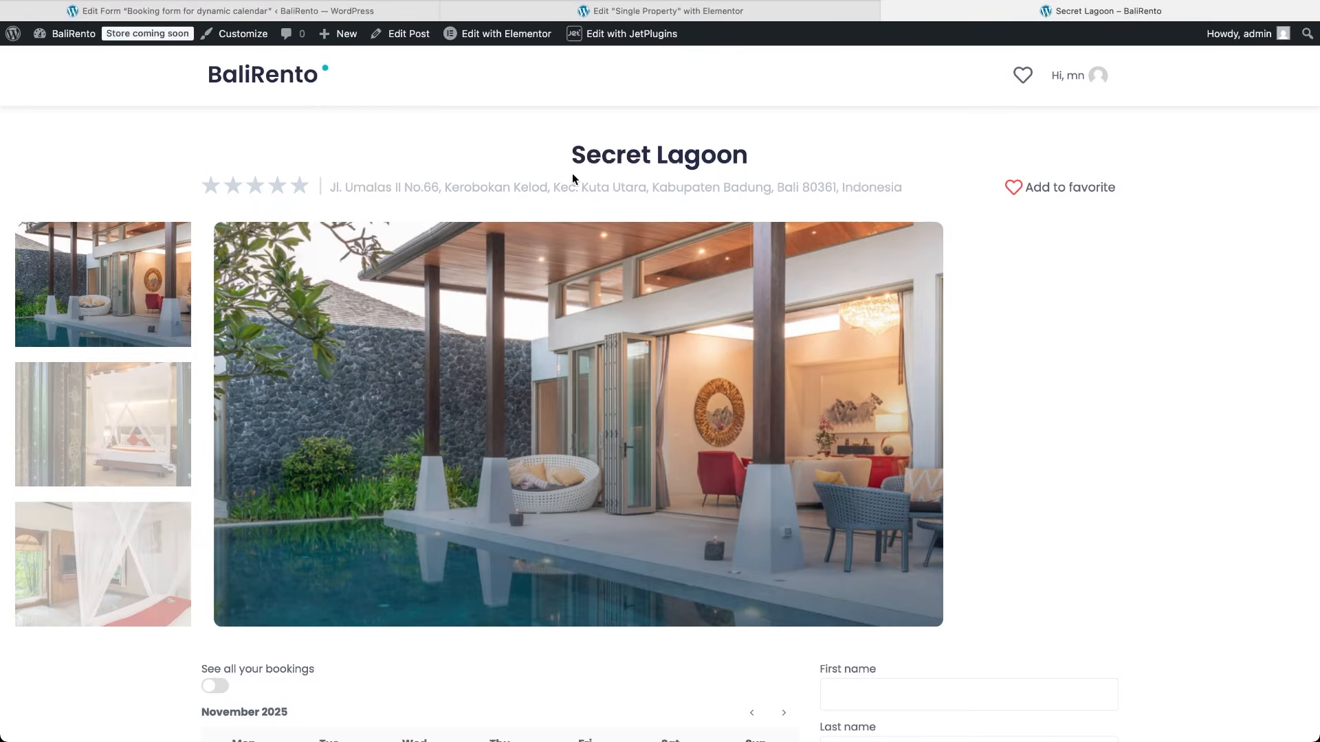
Examine the booking calendar on the Secret Lagoon page with "See all your bookings" off and on.
scroll(419, 627, "down", 10)
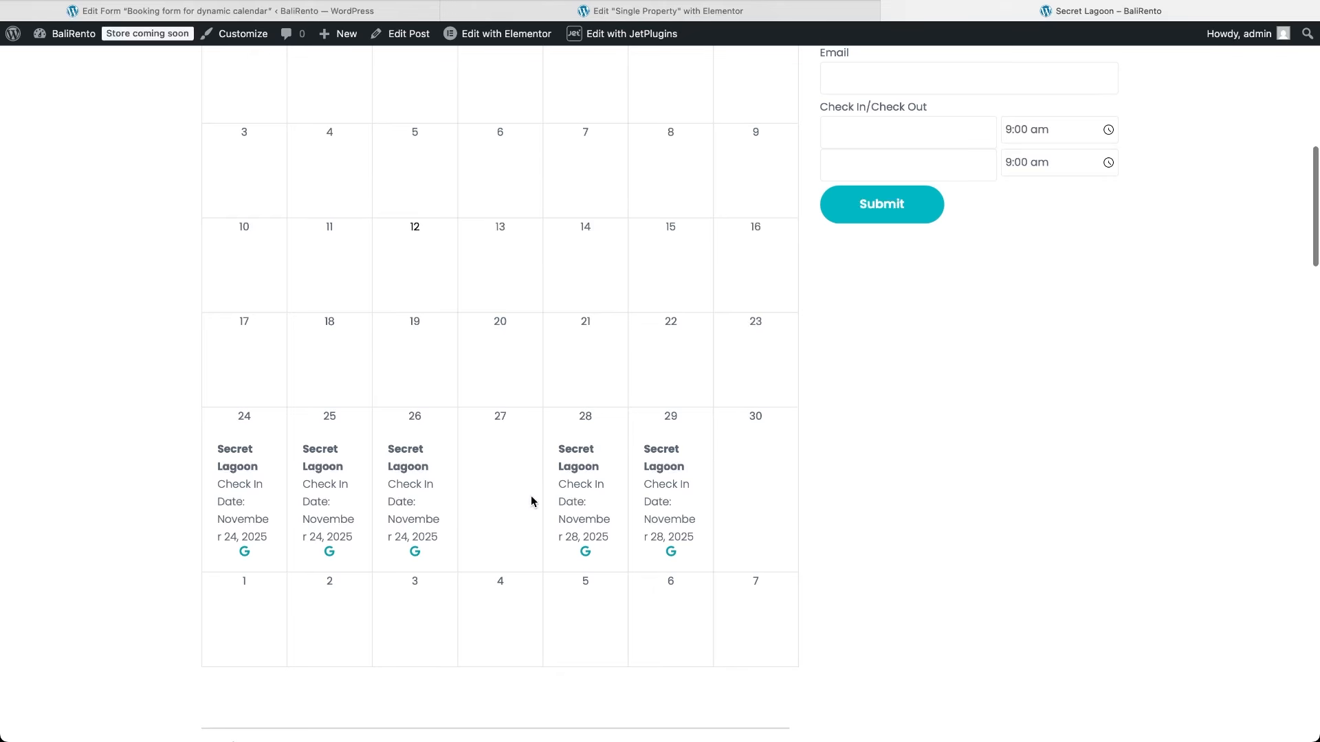
scroll(435, 558, "up", 5)
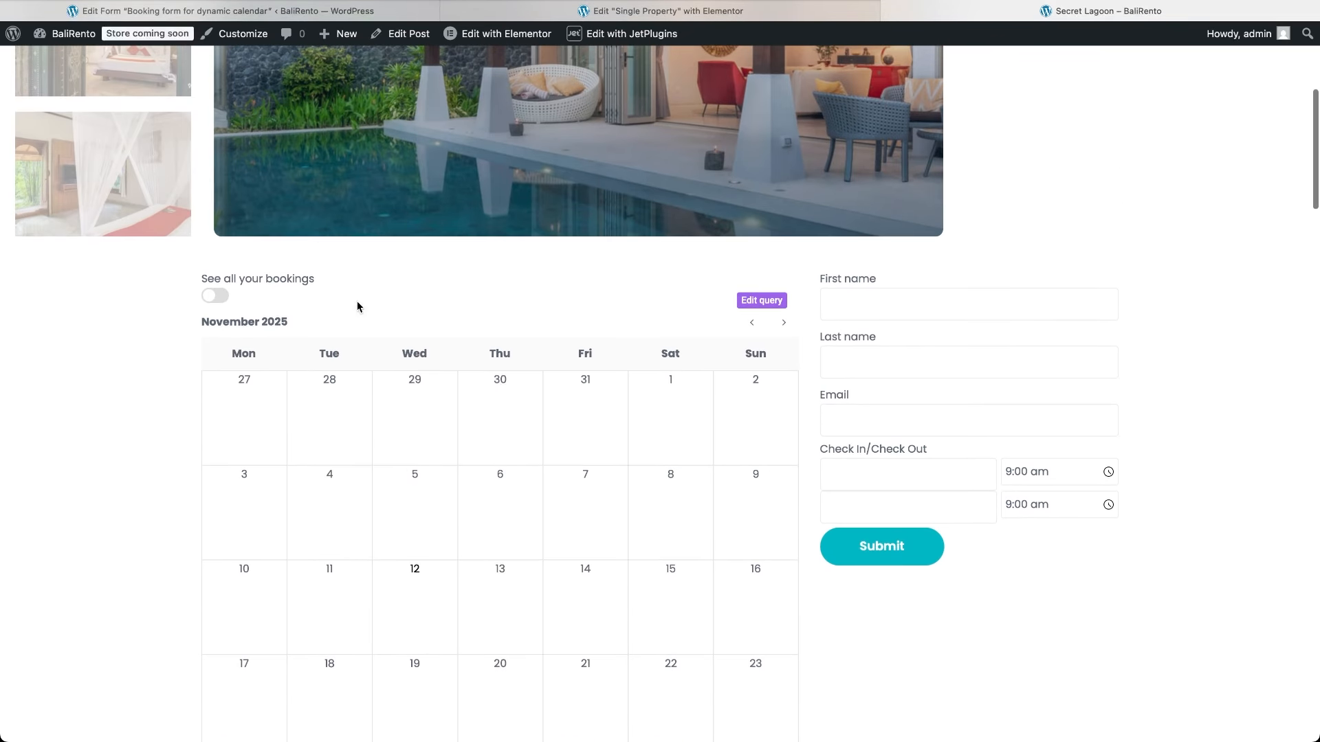
left_click(221, 295)
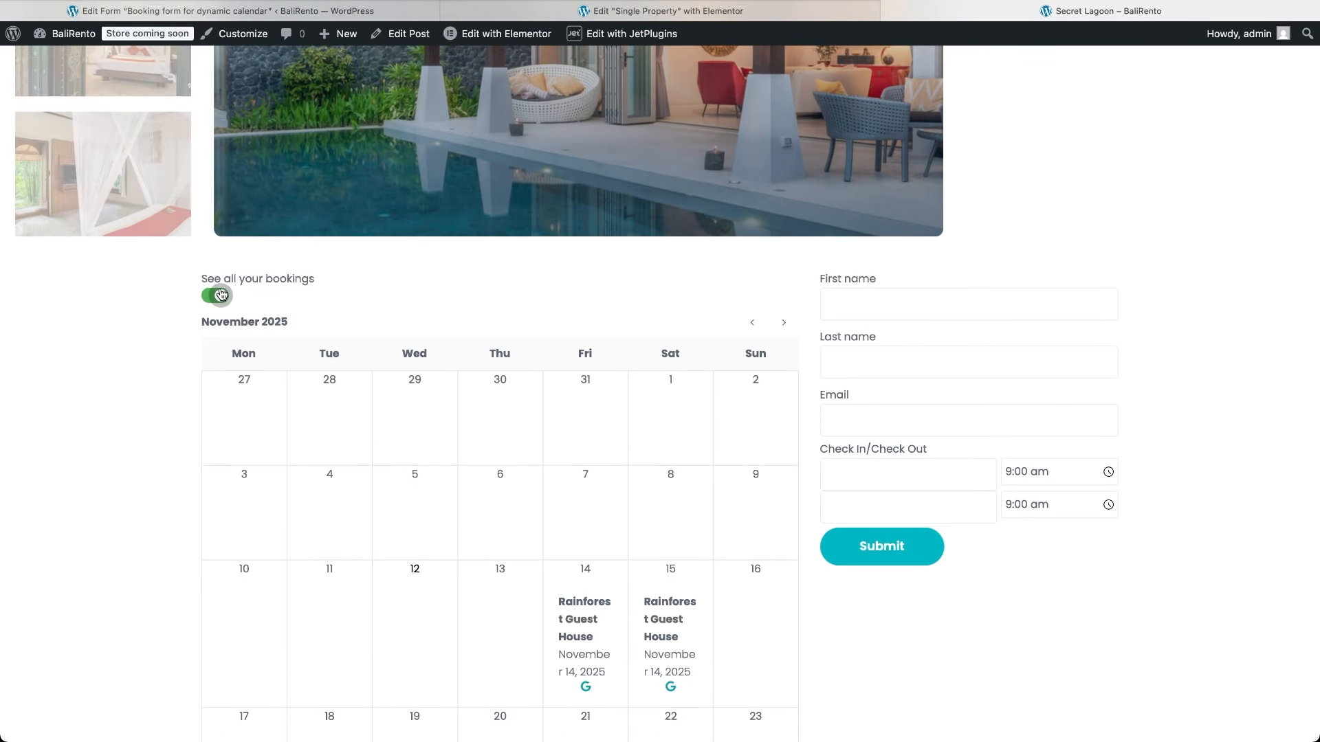
scroll(405, 553, "down", 5)
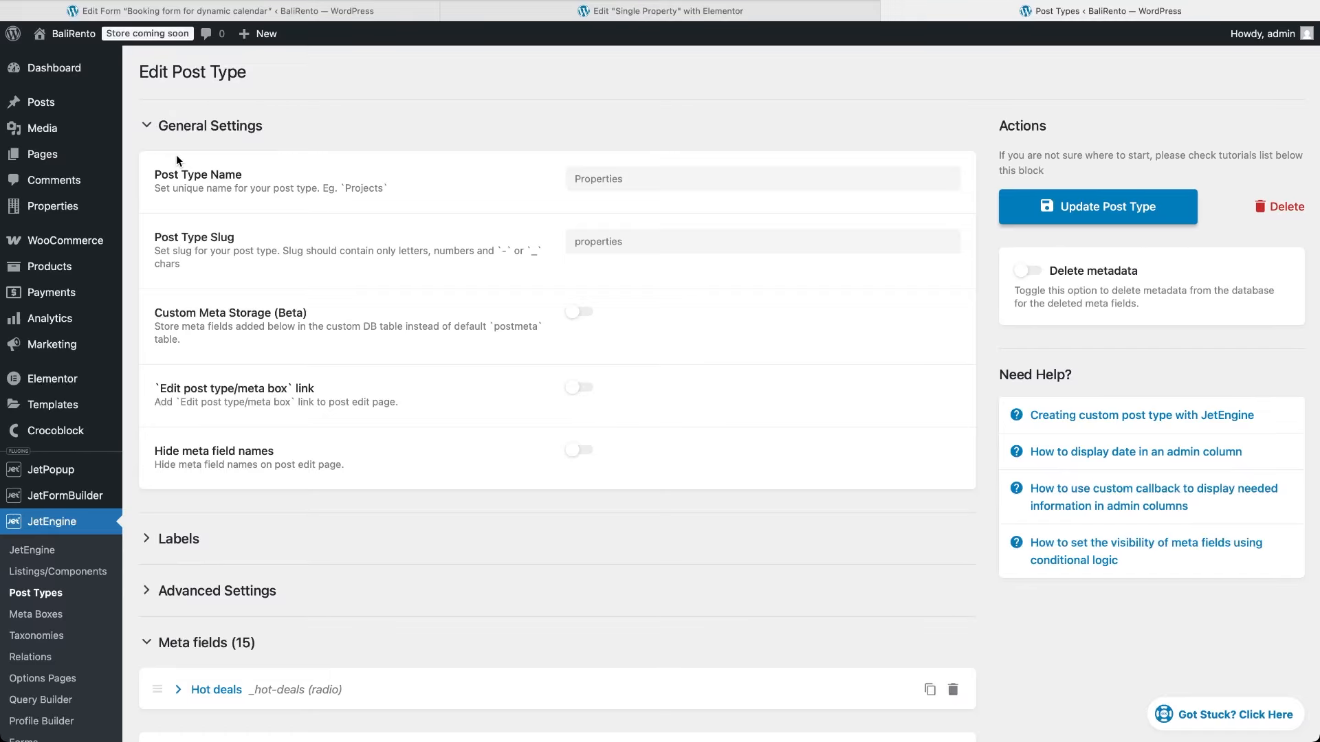
Review the Properties post type's meta fields, and set the Secret Lagoon property's color field to a lighter shade of purple.
scroll(345, 581, "down", 10)
scroll(346, 584, "down", 3)
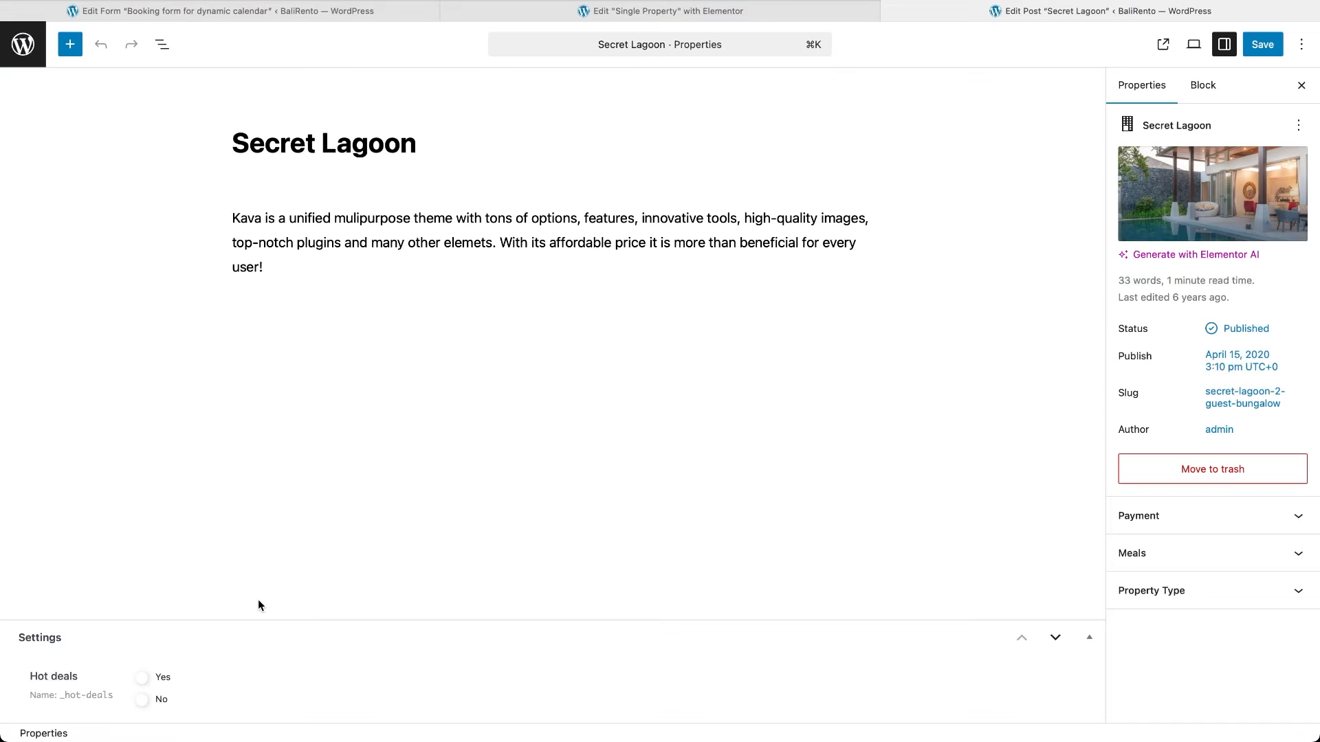
left_click(258, 639)
scroll(258, 645, "down", 6)
scroll(257, 644, "down", 7)
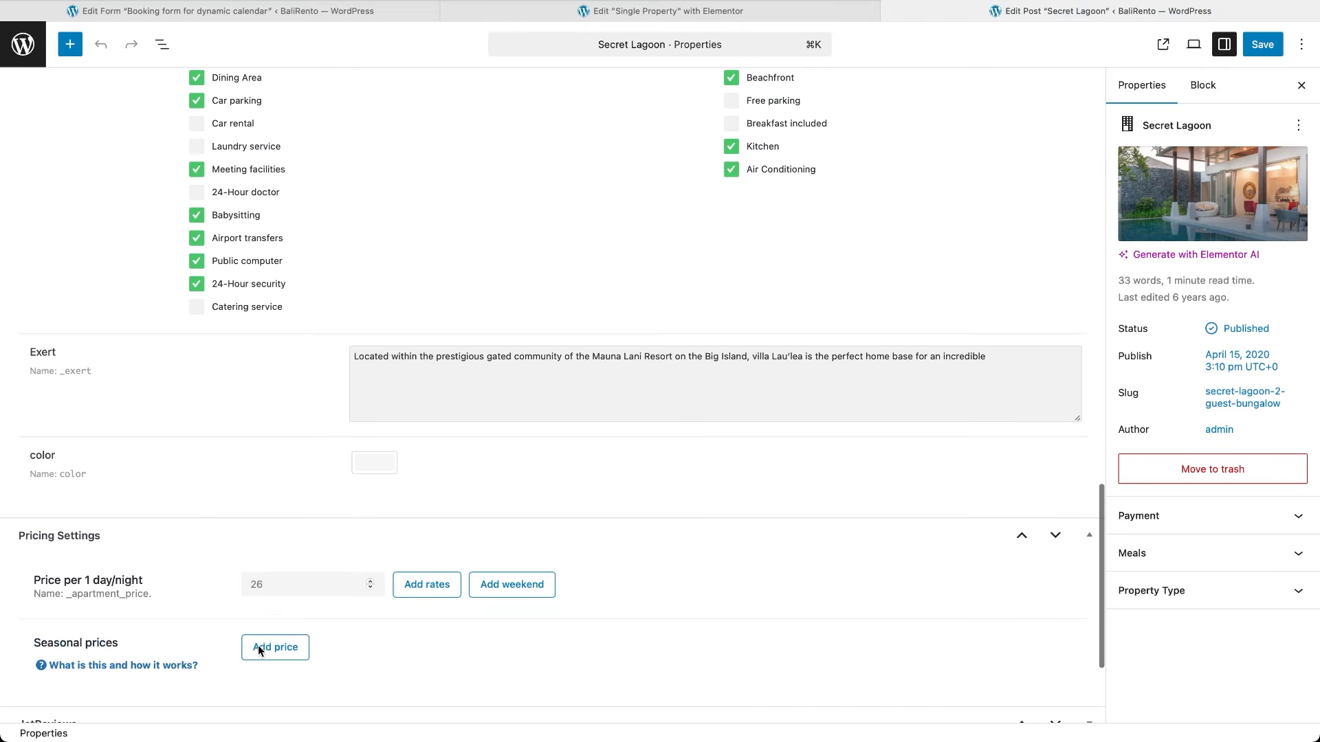
left_click(382, 476)
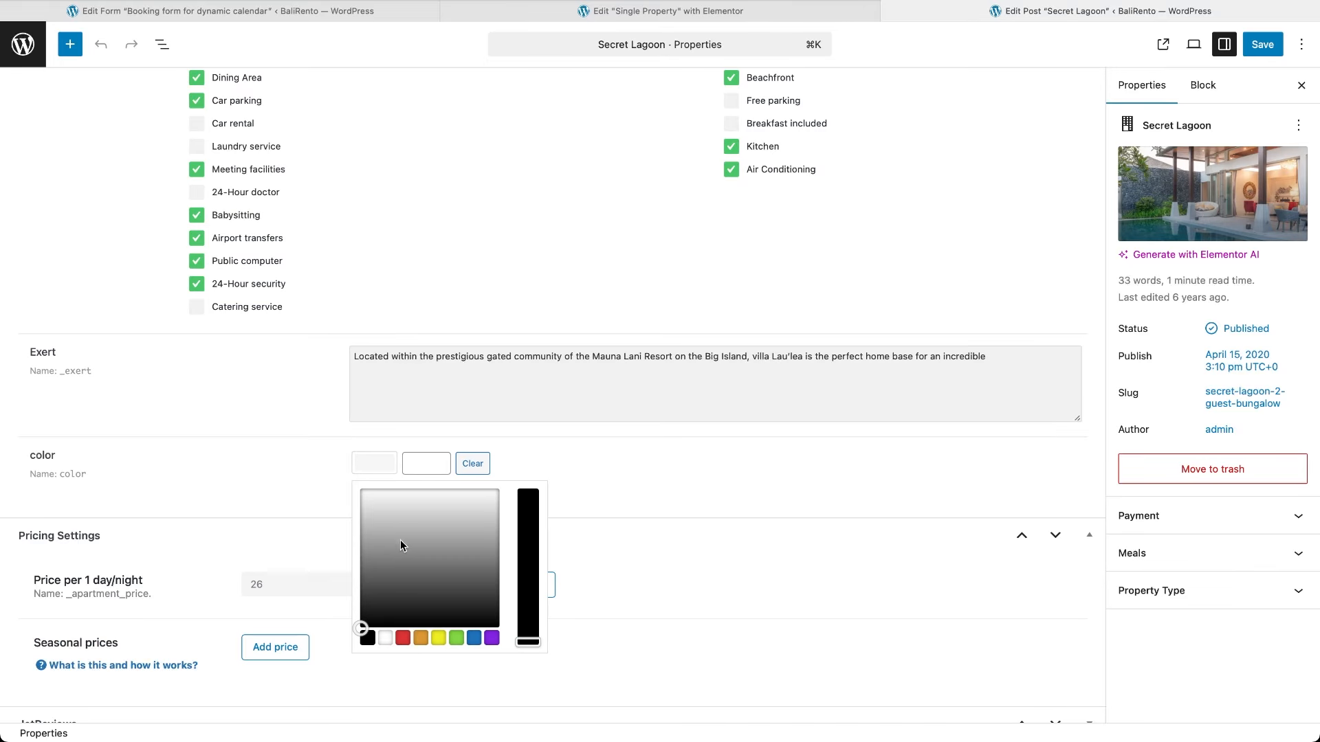
left_click(492, 639)
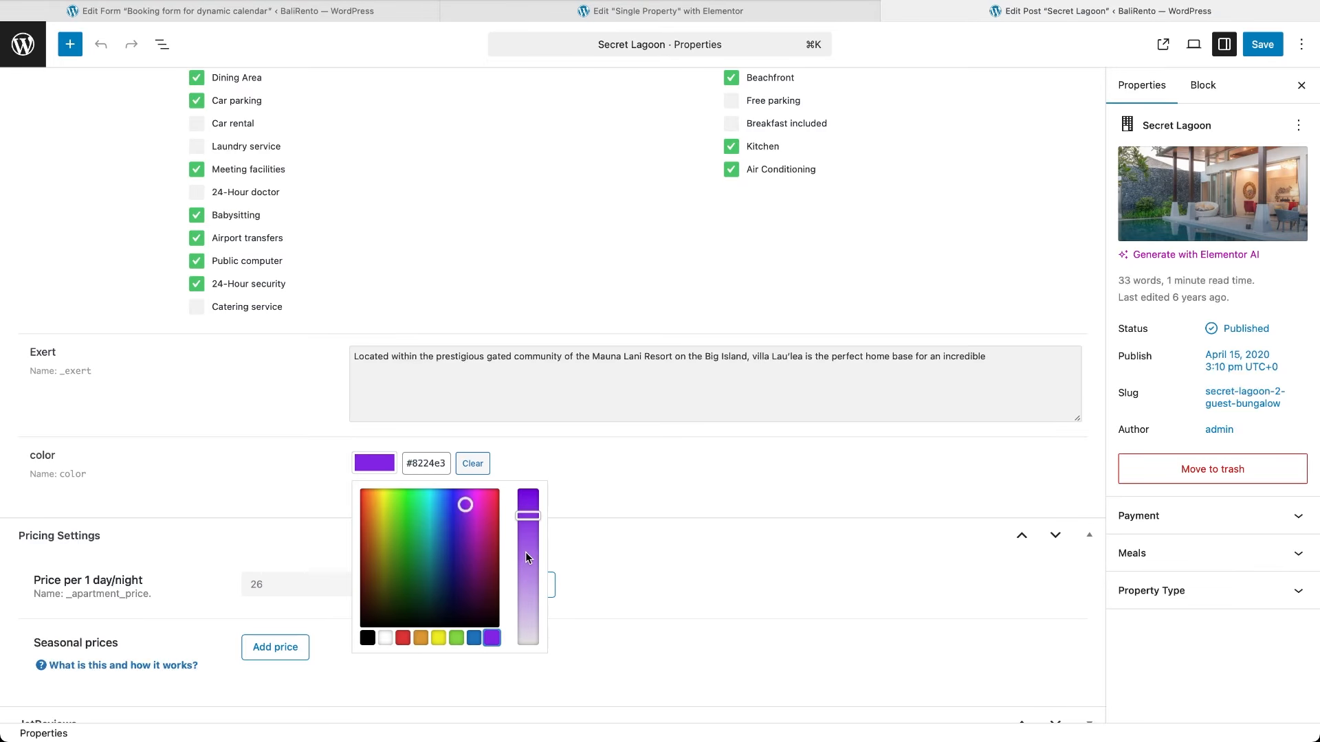
left_click(531, 574)
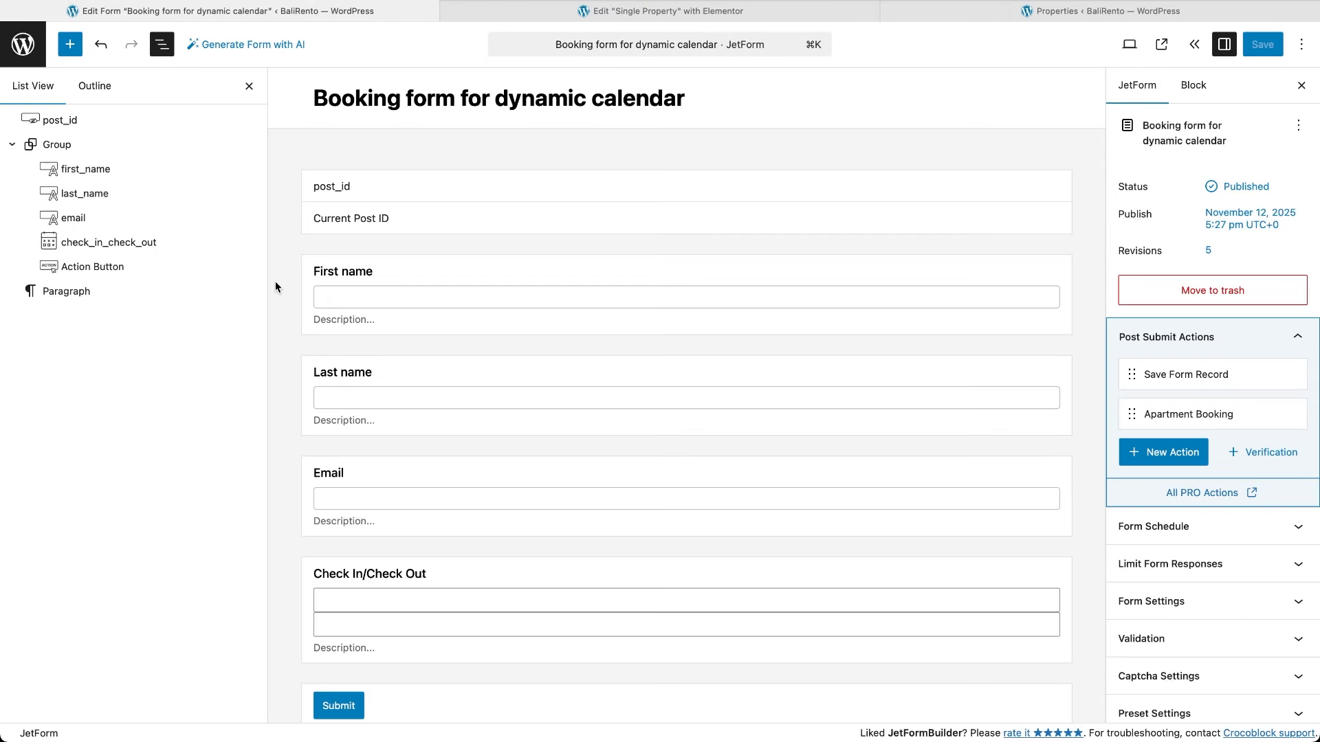
Add a Hidden Field named "color_field" below post_id in the "Booking form for dynamic calendar" form.
left_click(70, 44)
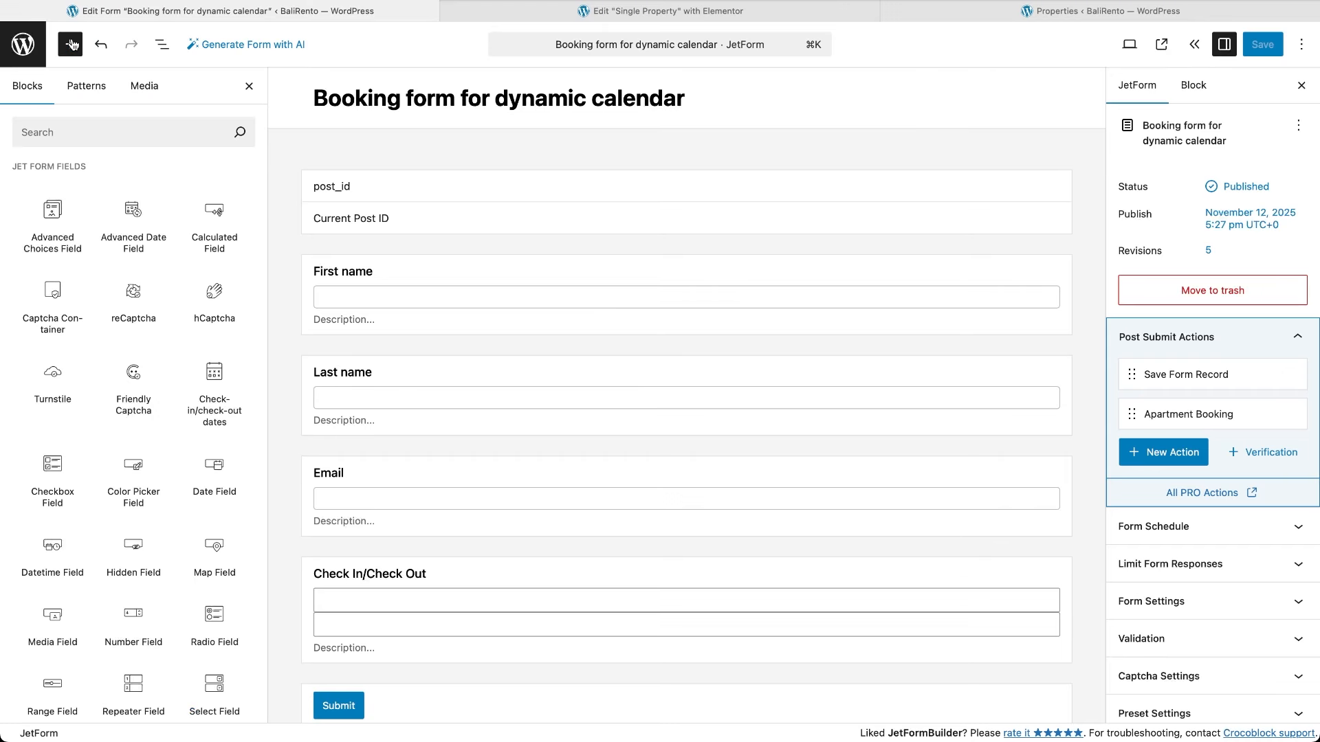
type("hidden")
left_click_drag(134, 206, 452, 249)
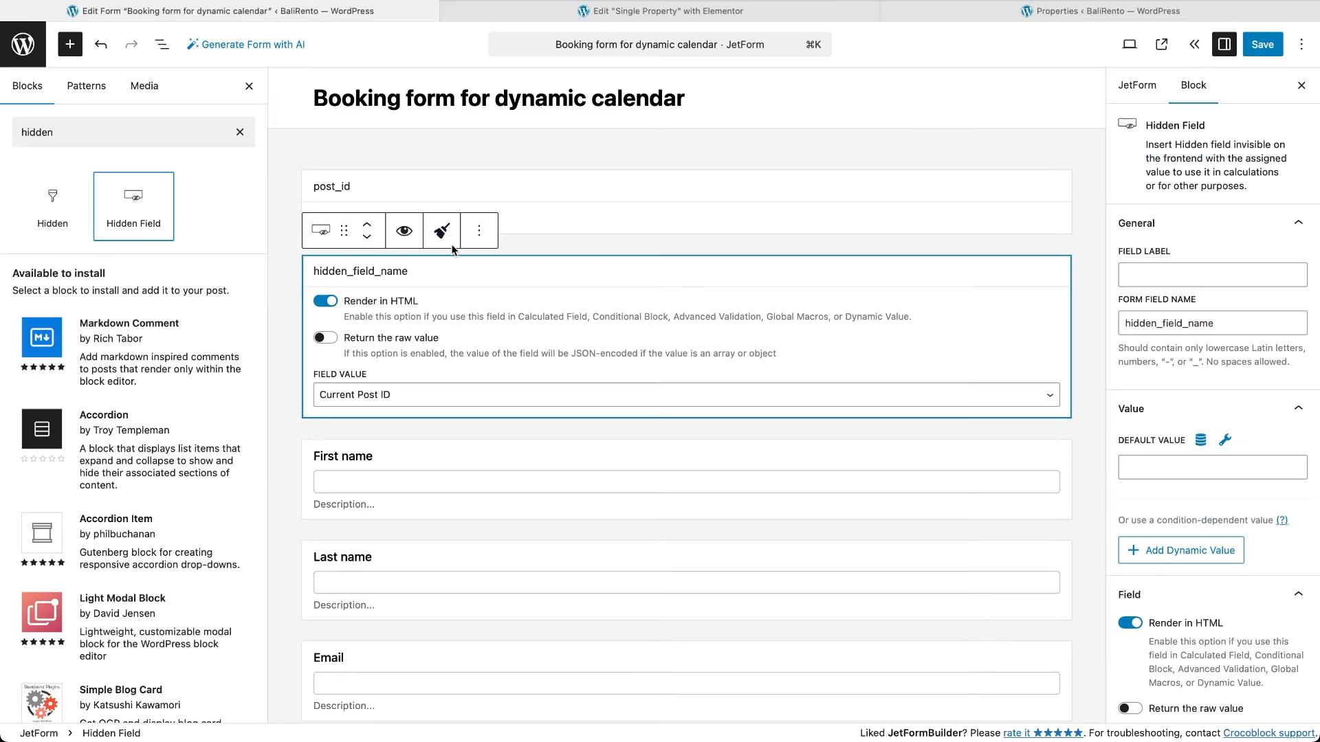
double_click(413, 270)
type("color_field")
Set the color_field value to Current Post Meta, taken from the meta field "color".
left_click(412, 395)
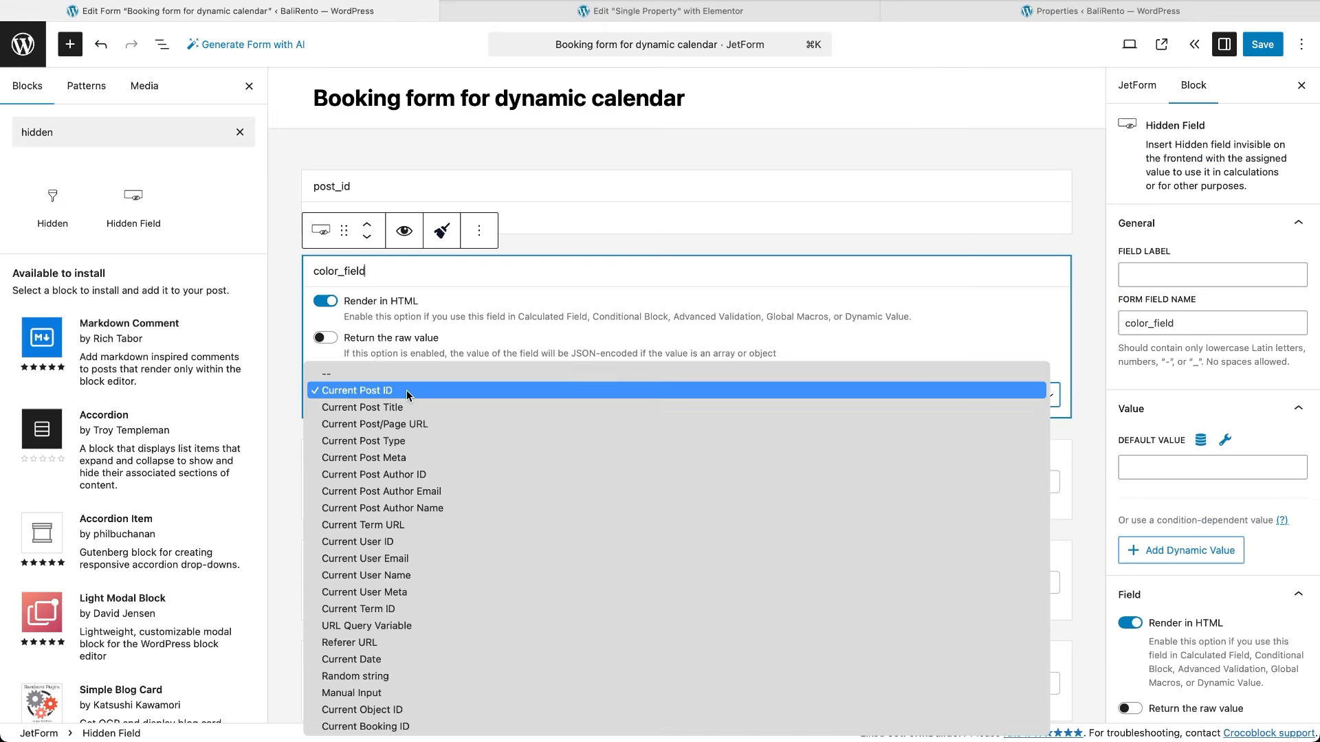
left_click(396, 457)
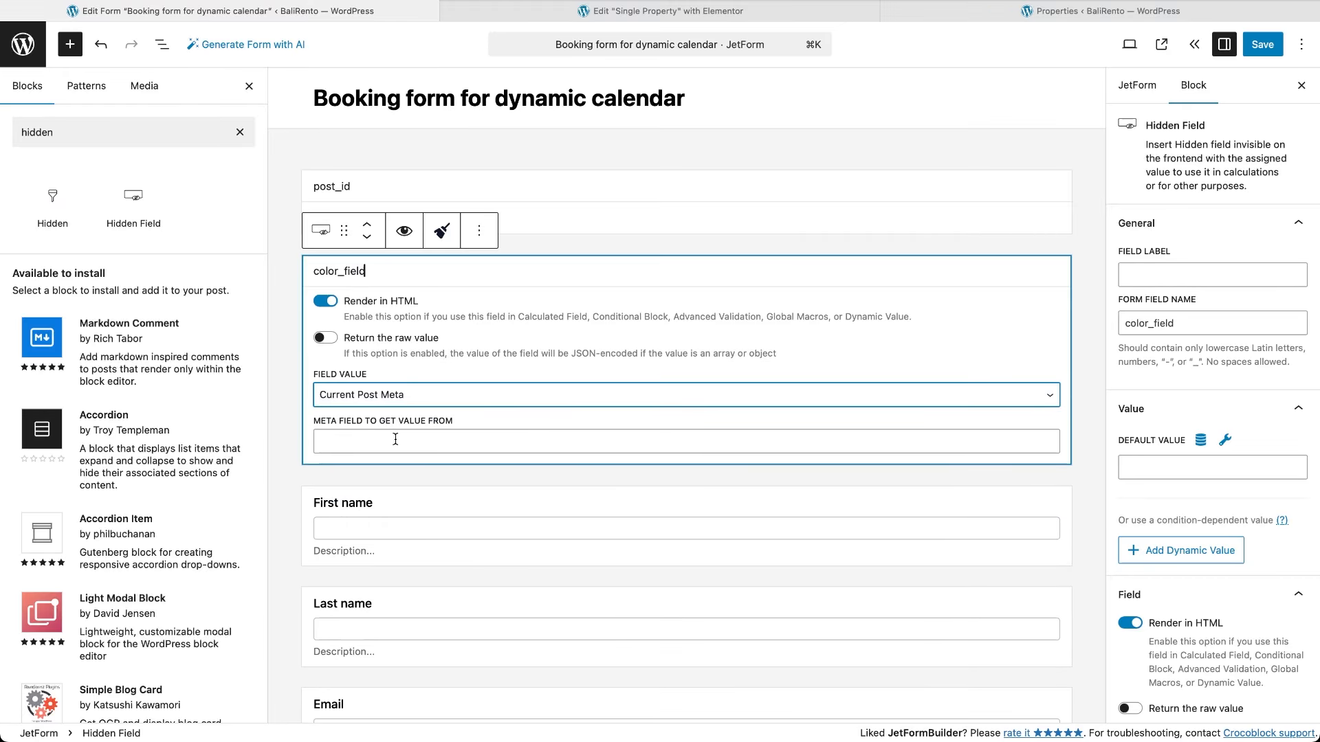
left_click(411, 444)
type("color")
left_click(421, 467)
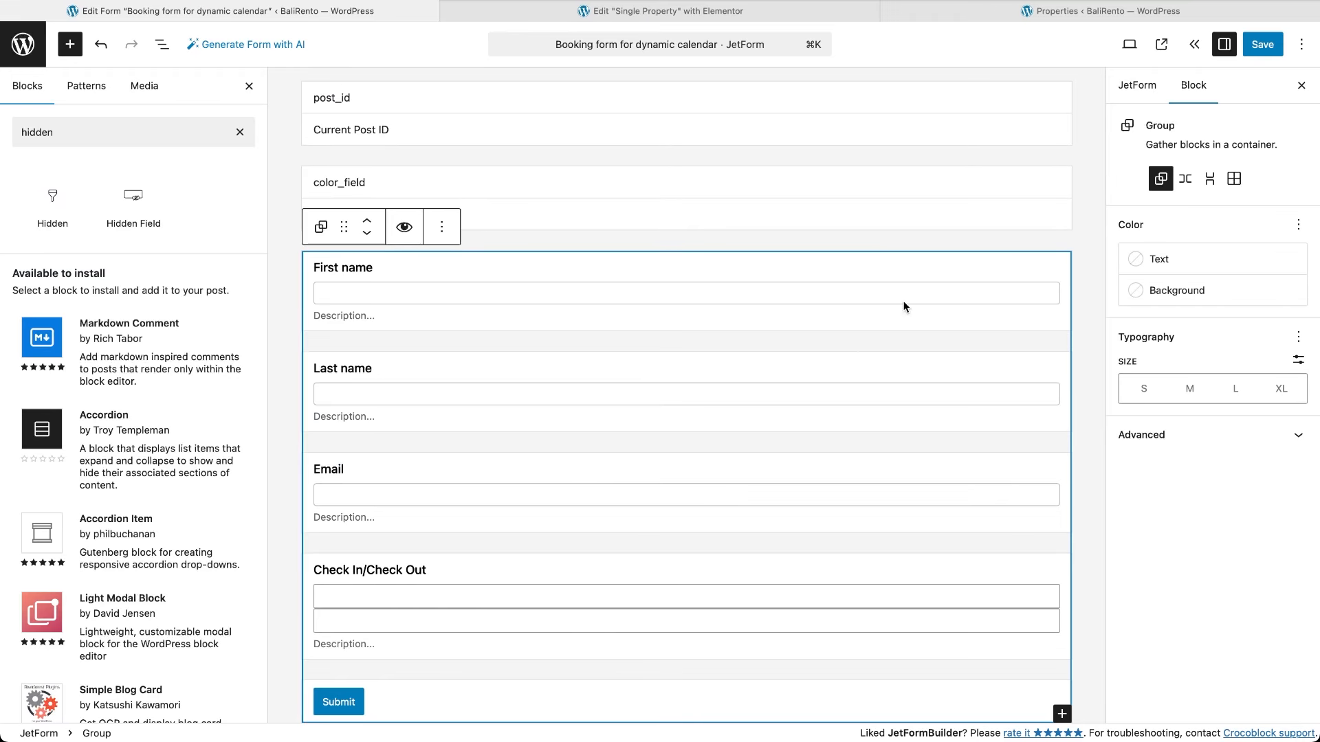
Map the ADDITIONAL_SERVICES_A database column to color_field in the form's Apartment Booking action.
left_click(1140, 89)
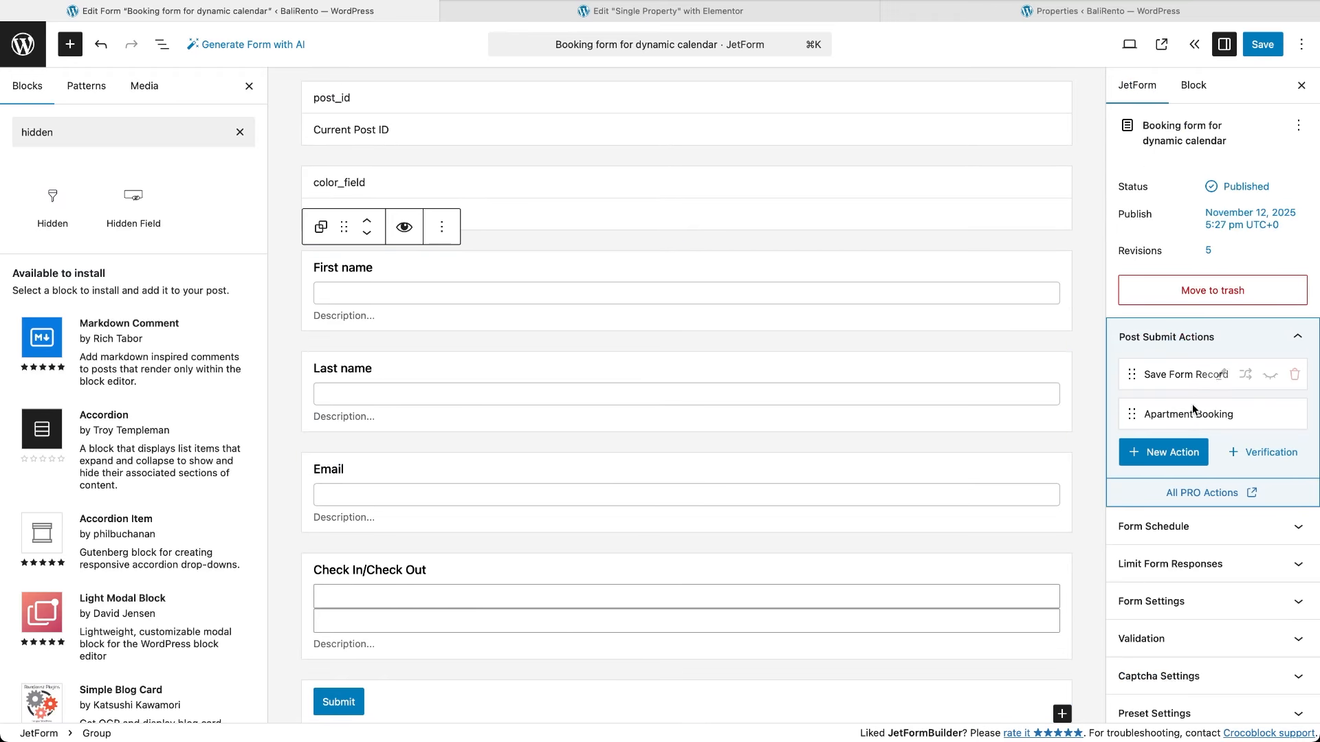
left_click(1223, 414)
scroll(684, 495, "down", 5)
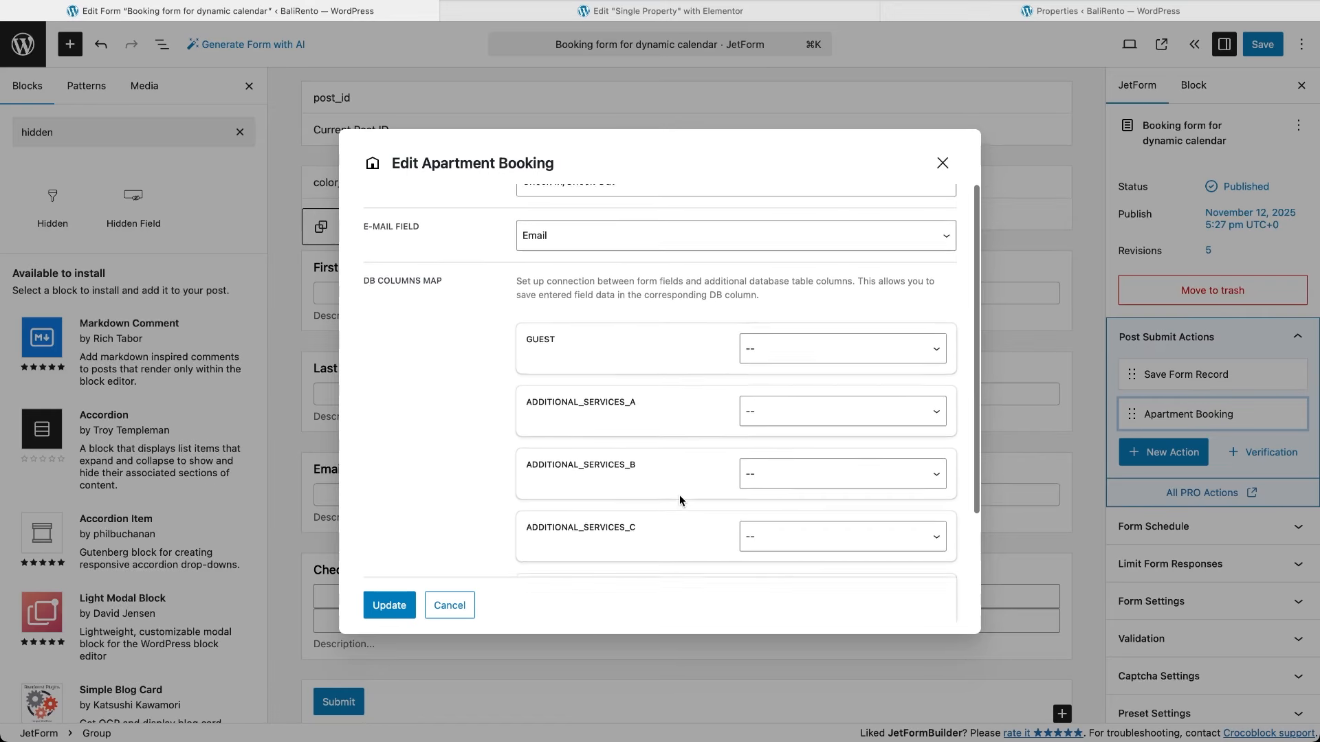
scroll(851, 421, "up", 3)
left_click(857, 410)
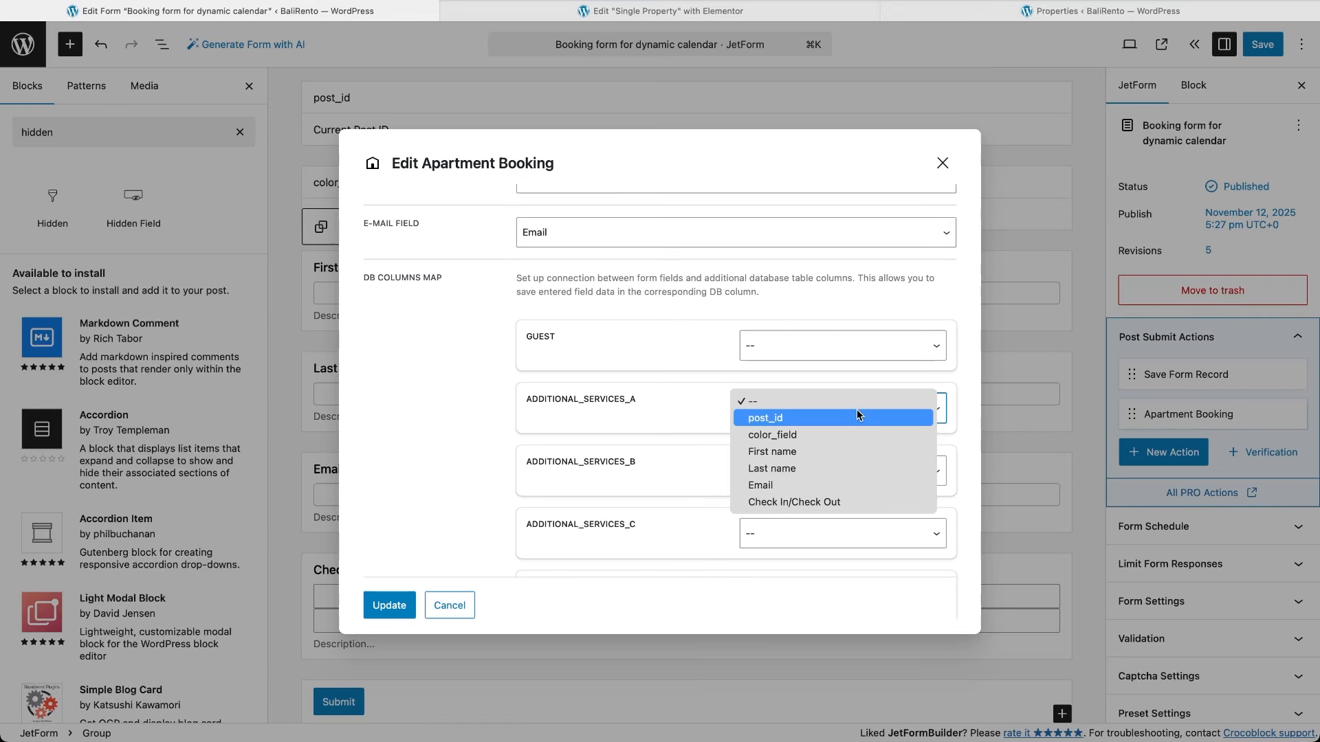
left_click(777, 435)
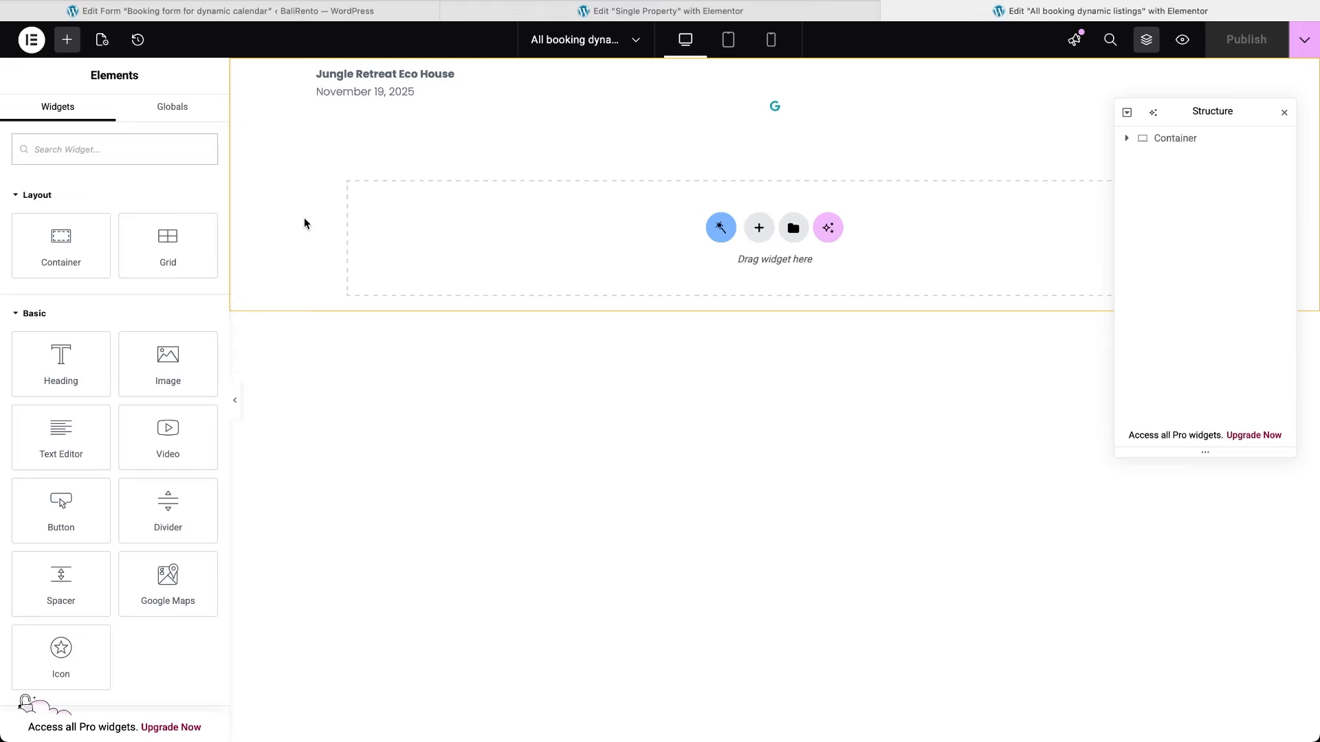
Give the "All booking dynamic listings" container a classic background colored dynamically by the current object field "Additional column: additional_services_a".
left_click(1151, 140)
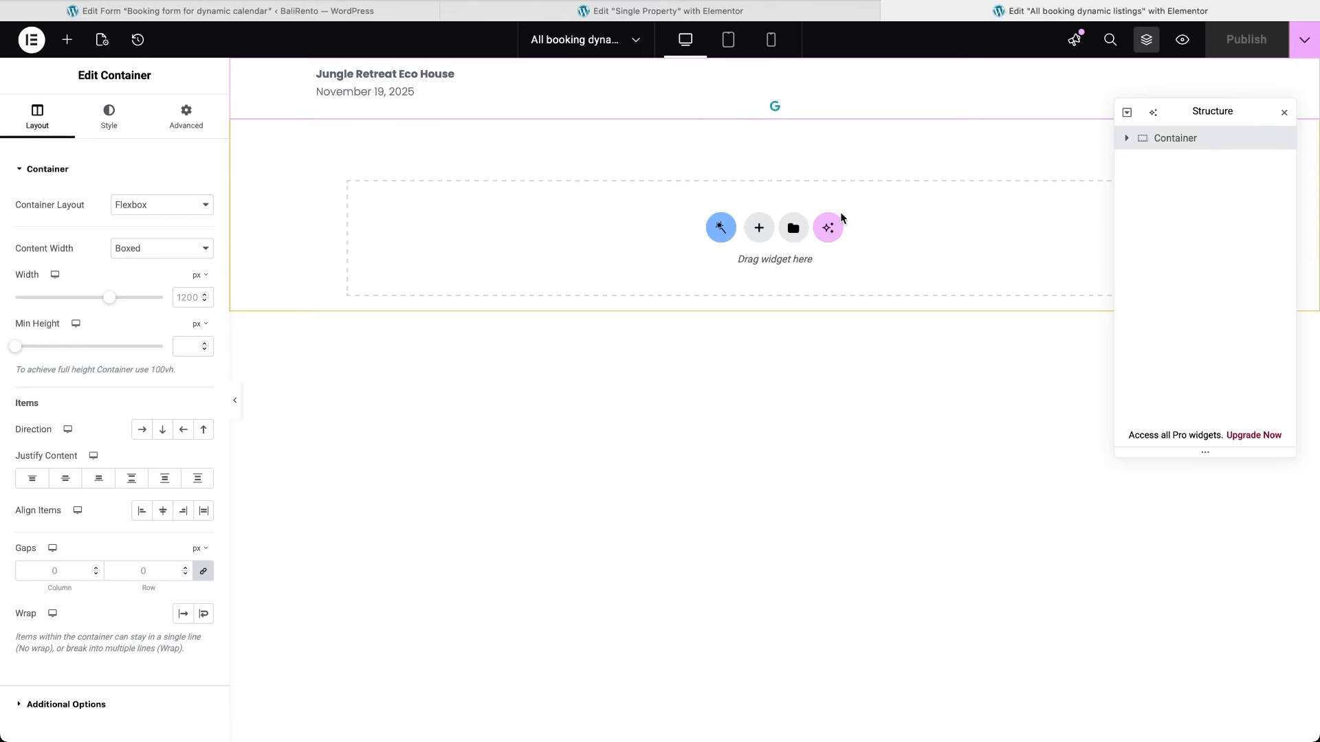
left_click(115, 129)
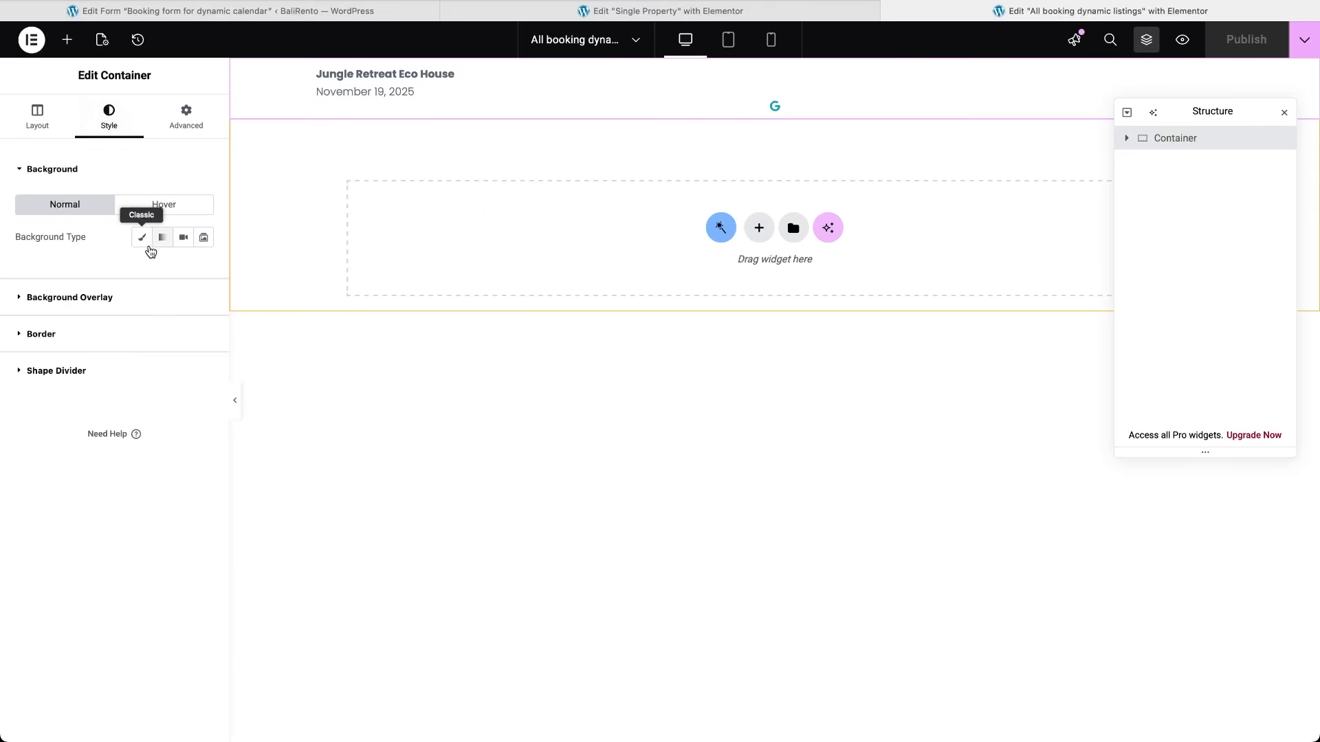
left_click(143, 239)
left_click(204, 268)
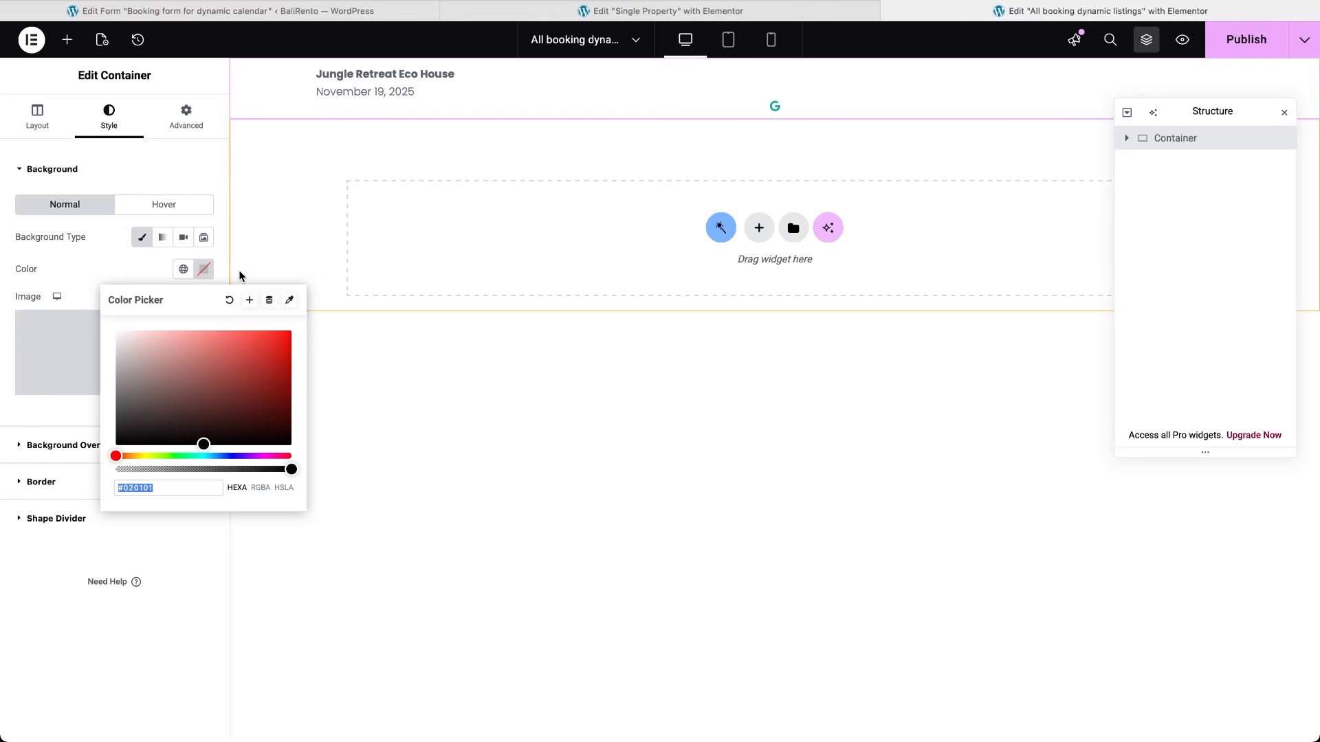
left_click(269, 301)
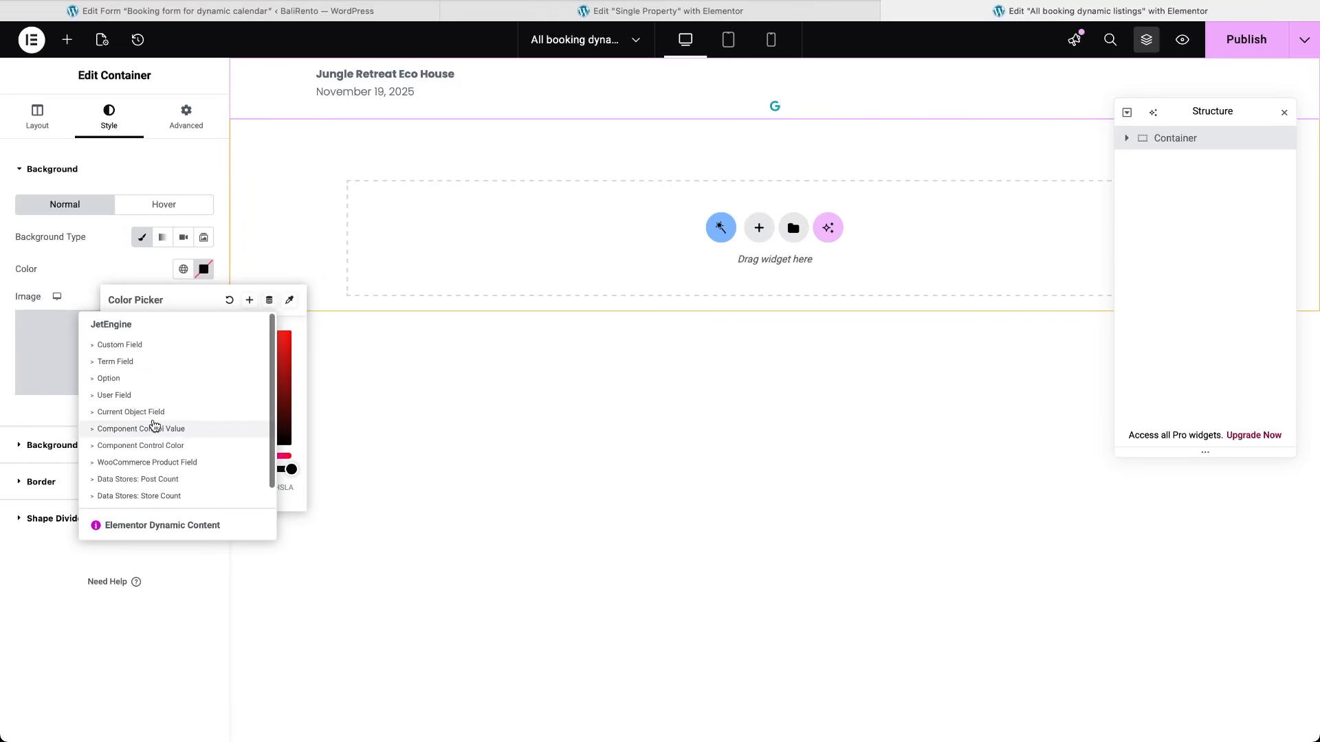
left_click(96, 412)
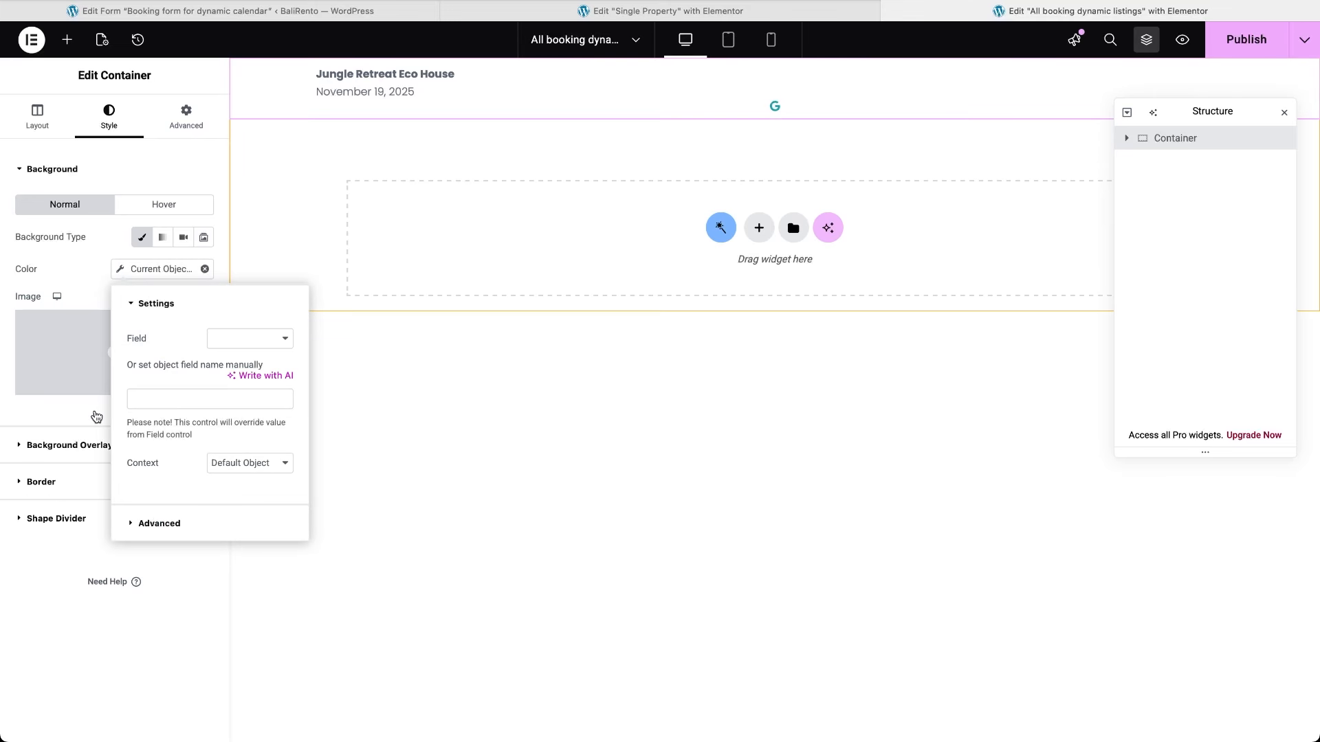
left_click(265, 344)
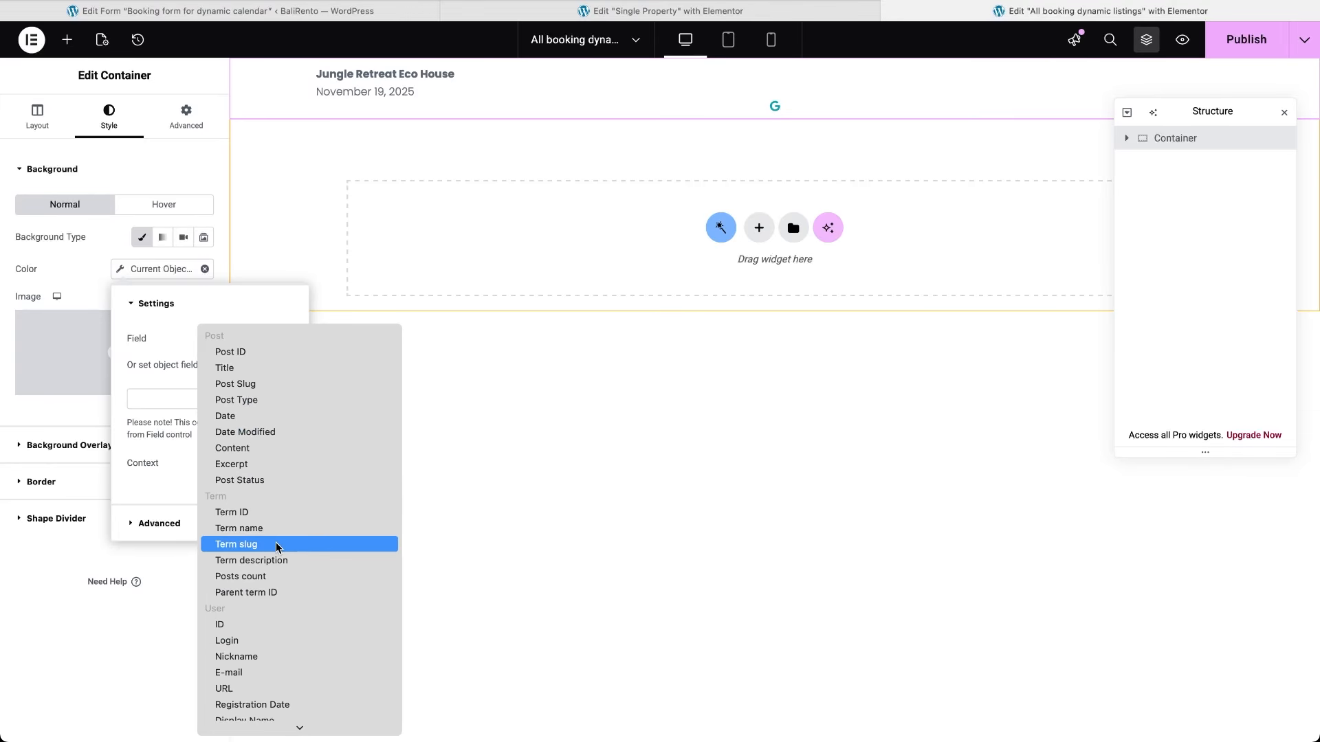
scroll(275, 544, "down", 10)
scroll(278, 548, "down", 1)
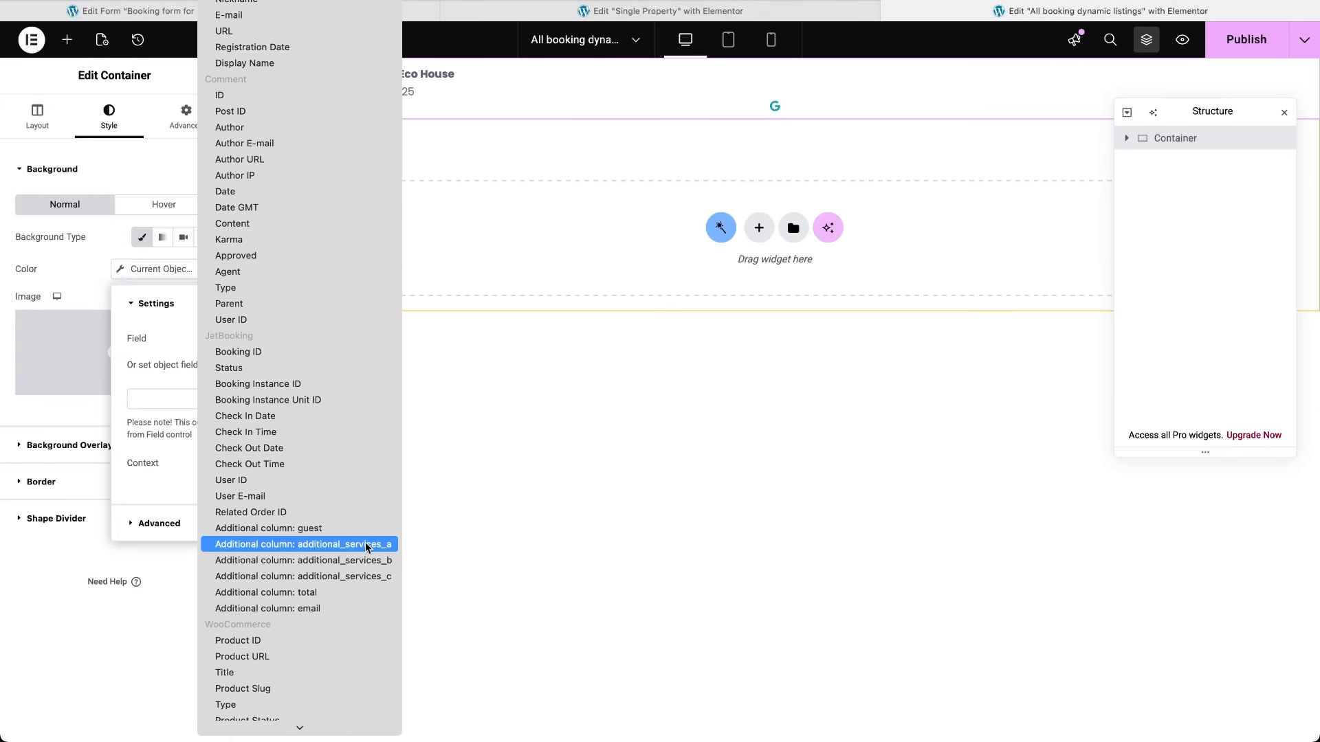
left_click(387, 548)
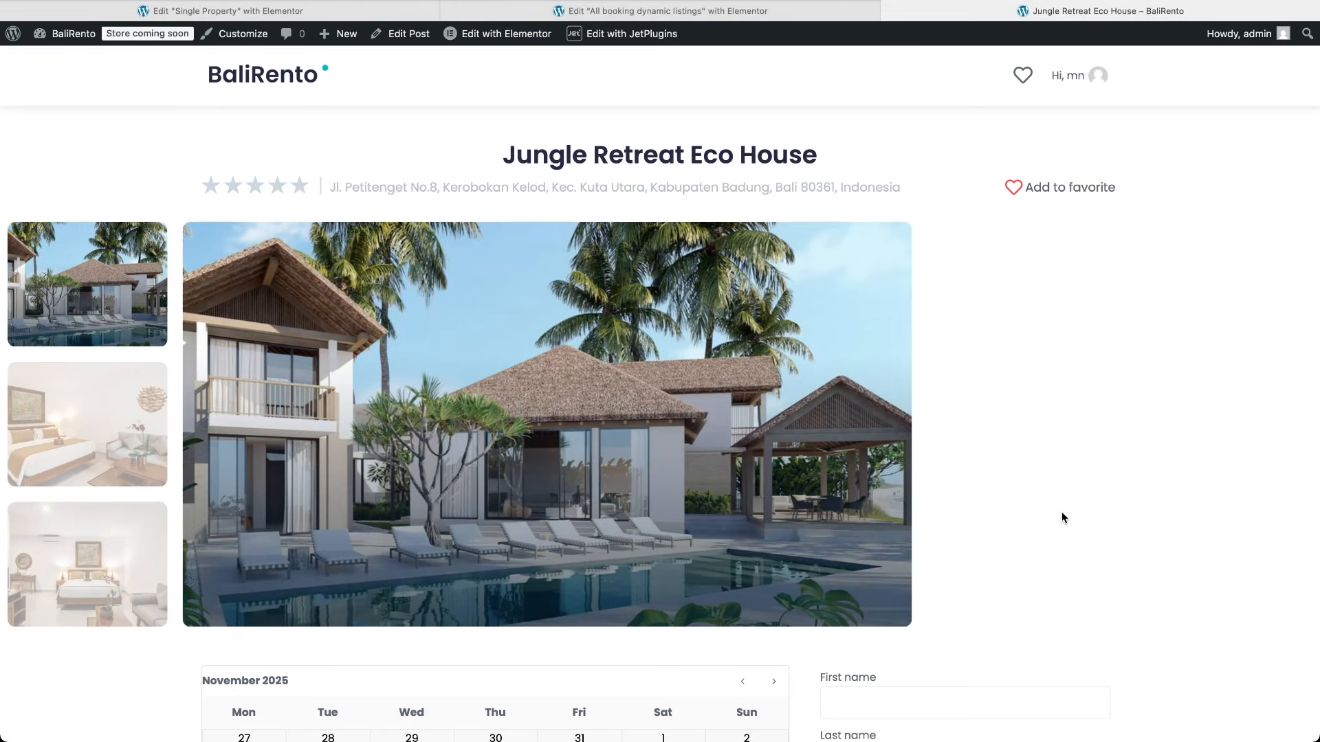
Submit a test booking for Jungle Retreat Eco House from 11-12-2025 to 11-15-2025 and view it in the calendar.
scroll(1061, 517, "down", 8)
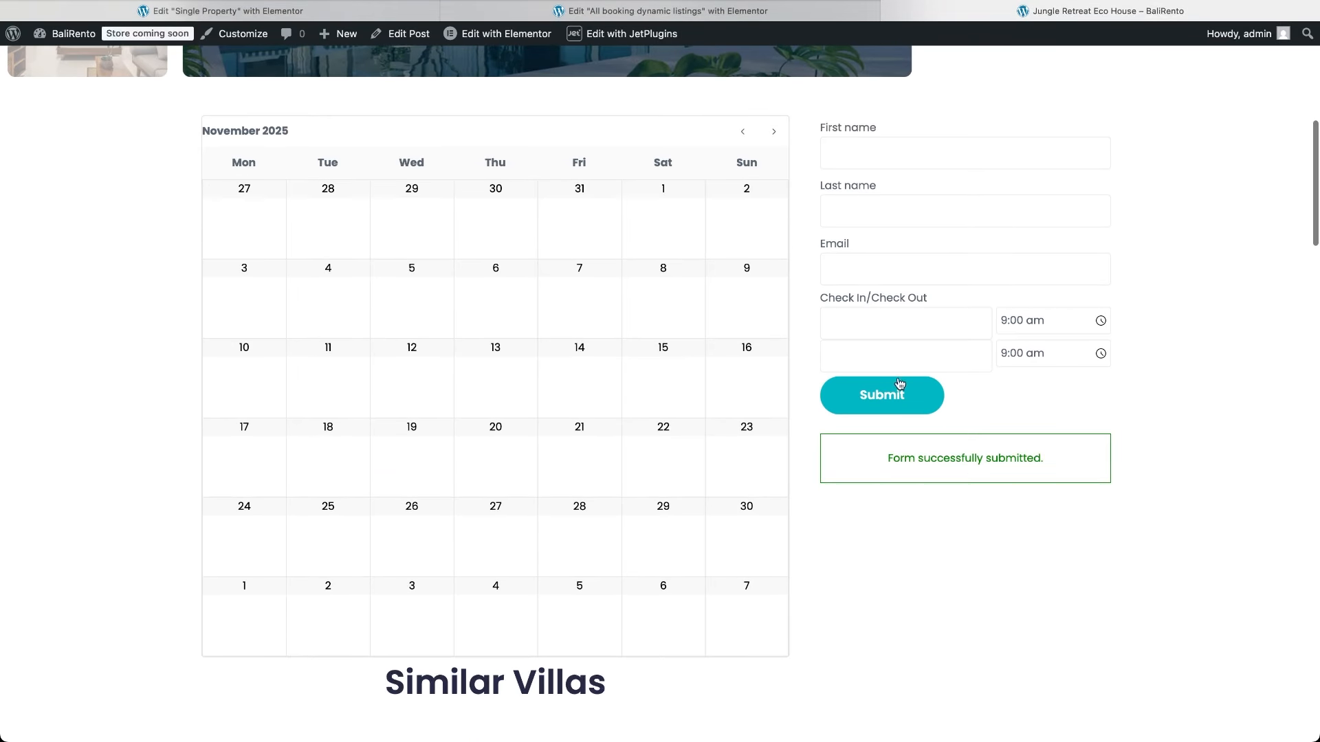
left_click(891, 333)
left_click(889, 519)
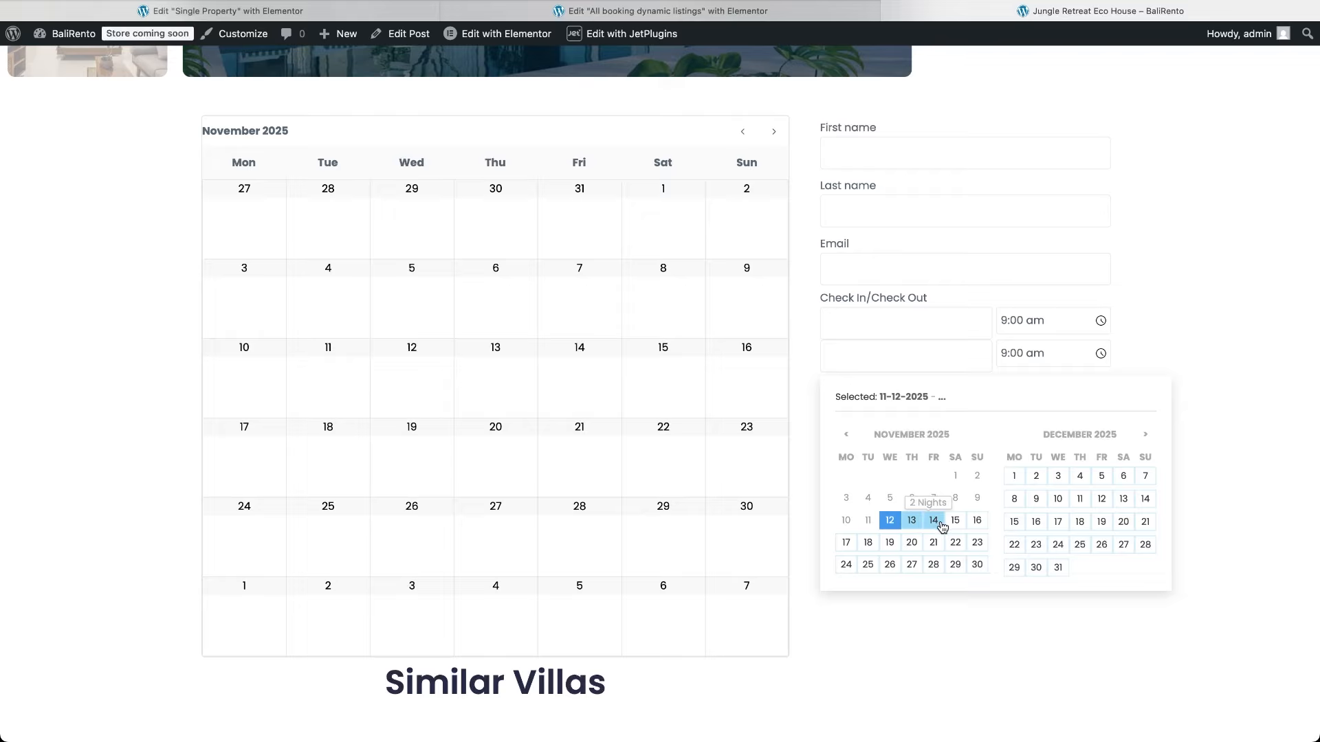
left_click(954, 520)
left_click(879, 401)
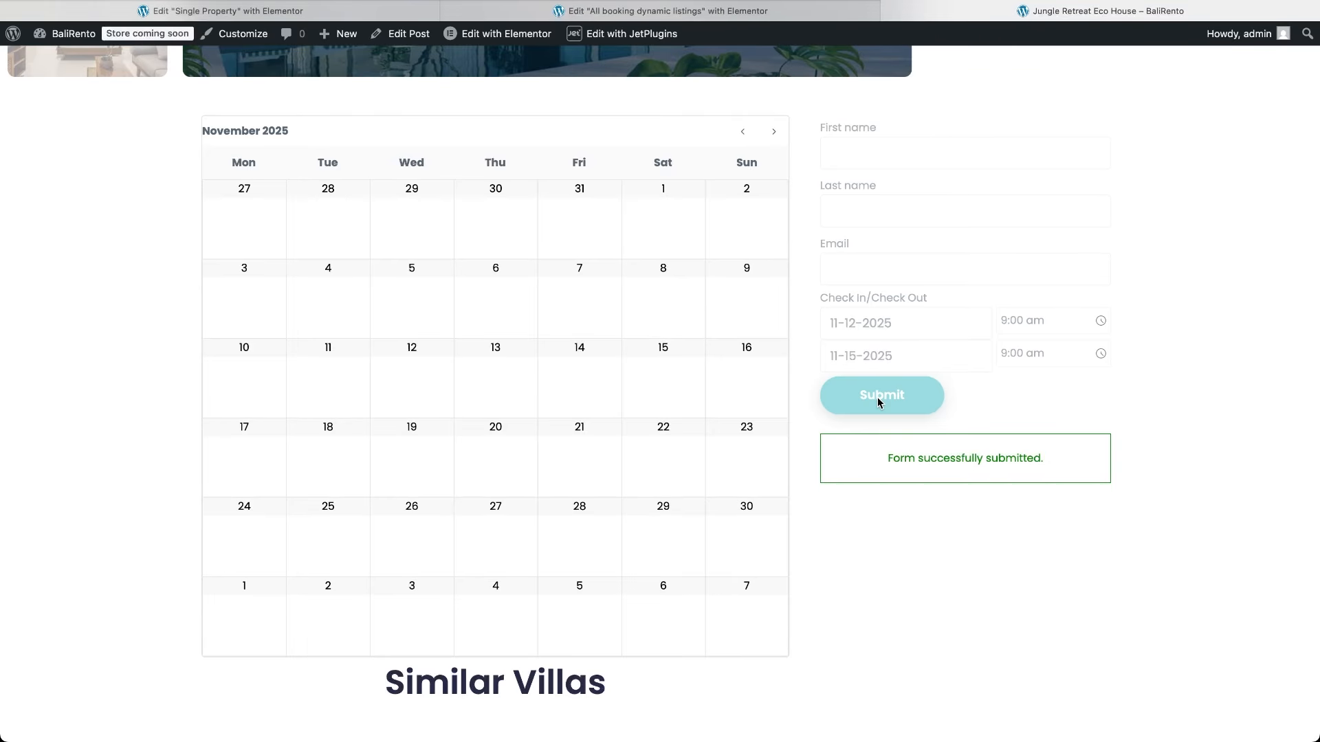
scroll(877, 397, "down", 9)
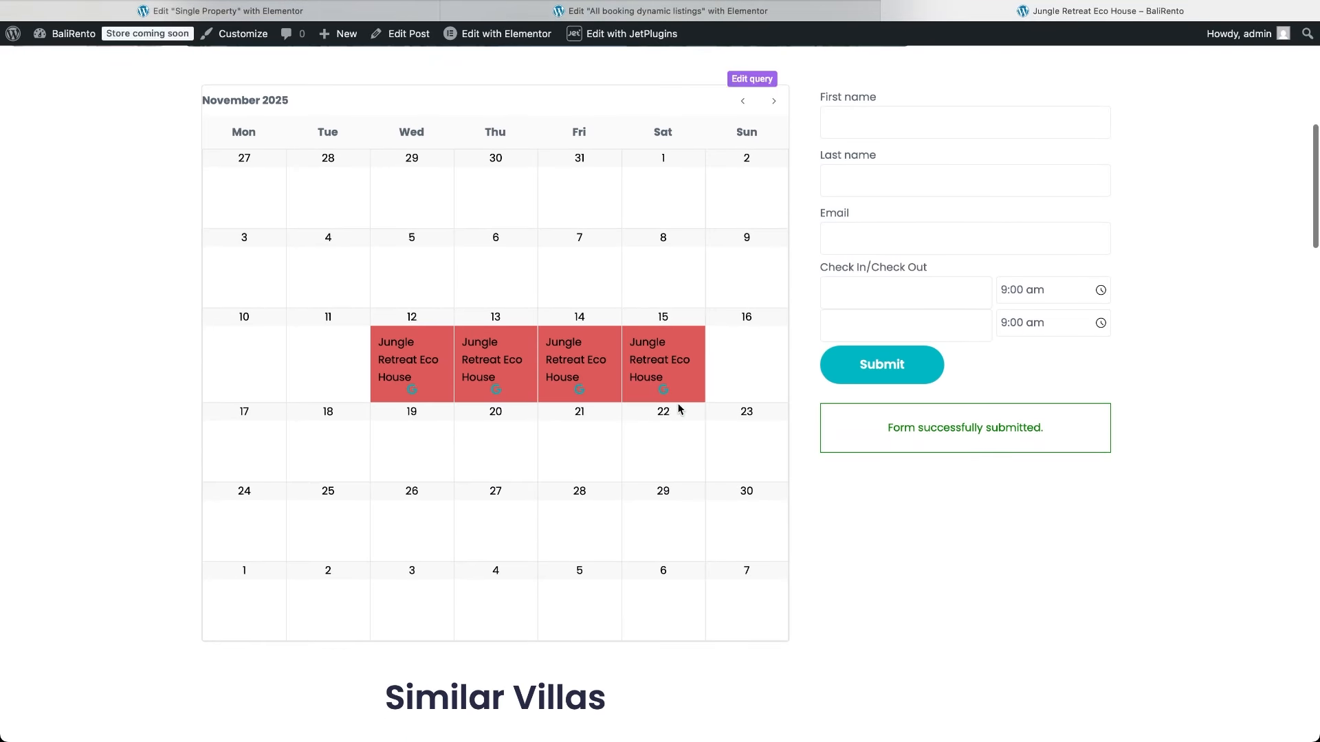
Open Rainforest Guest House from Similar Villas, submit a test booking from 11-14-2025 to 11-18-2025 and view the calendar.
scroll(679, 481, "down", 4)
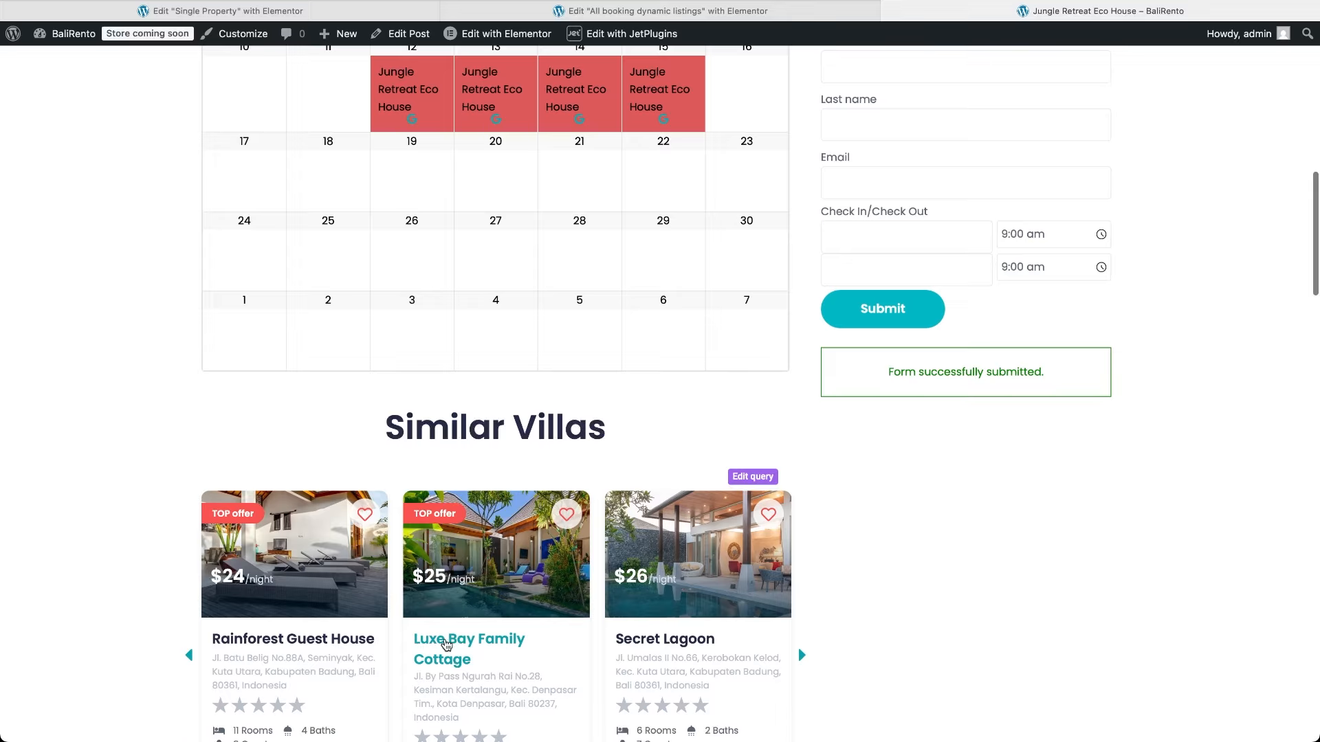
left_click(340, 640)
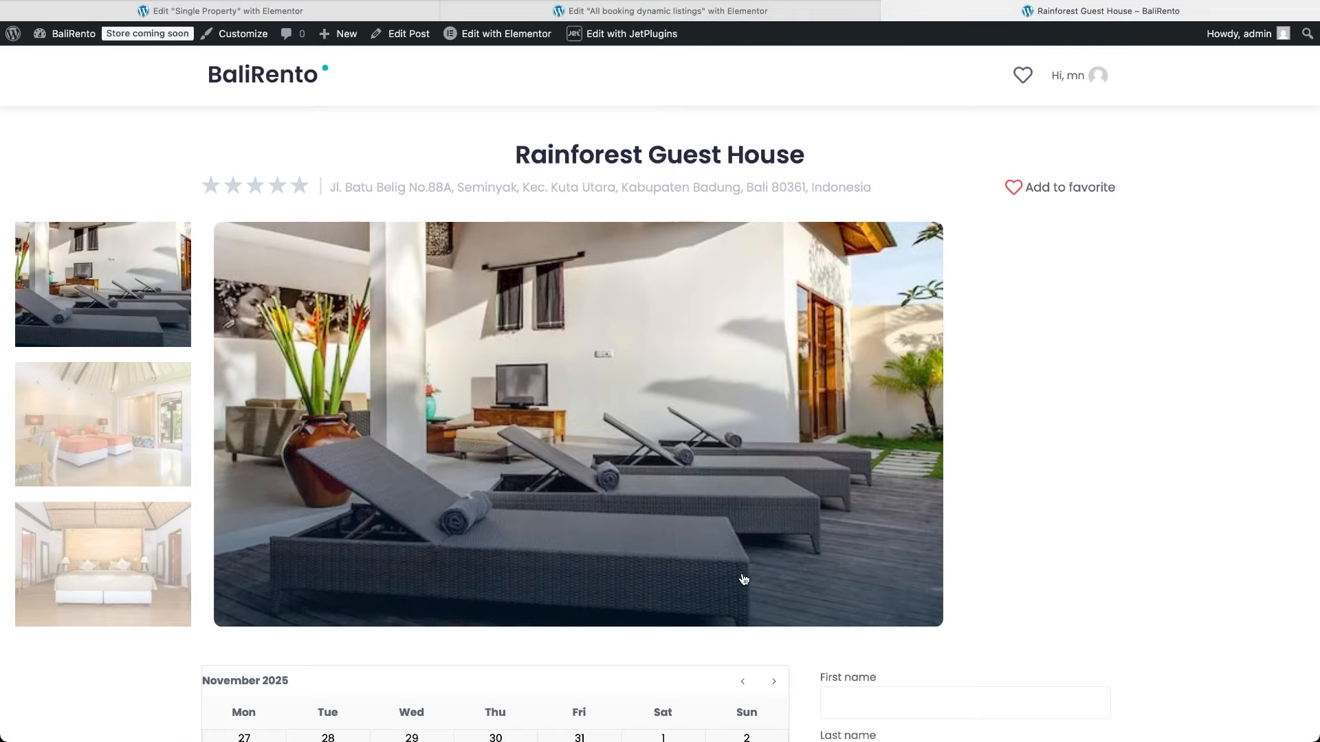
scroll(692, 557, "down", 5)
left_click(870, 533)
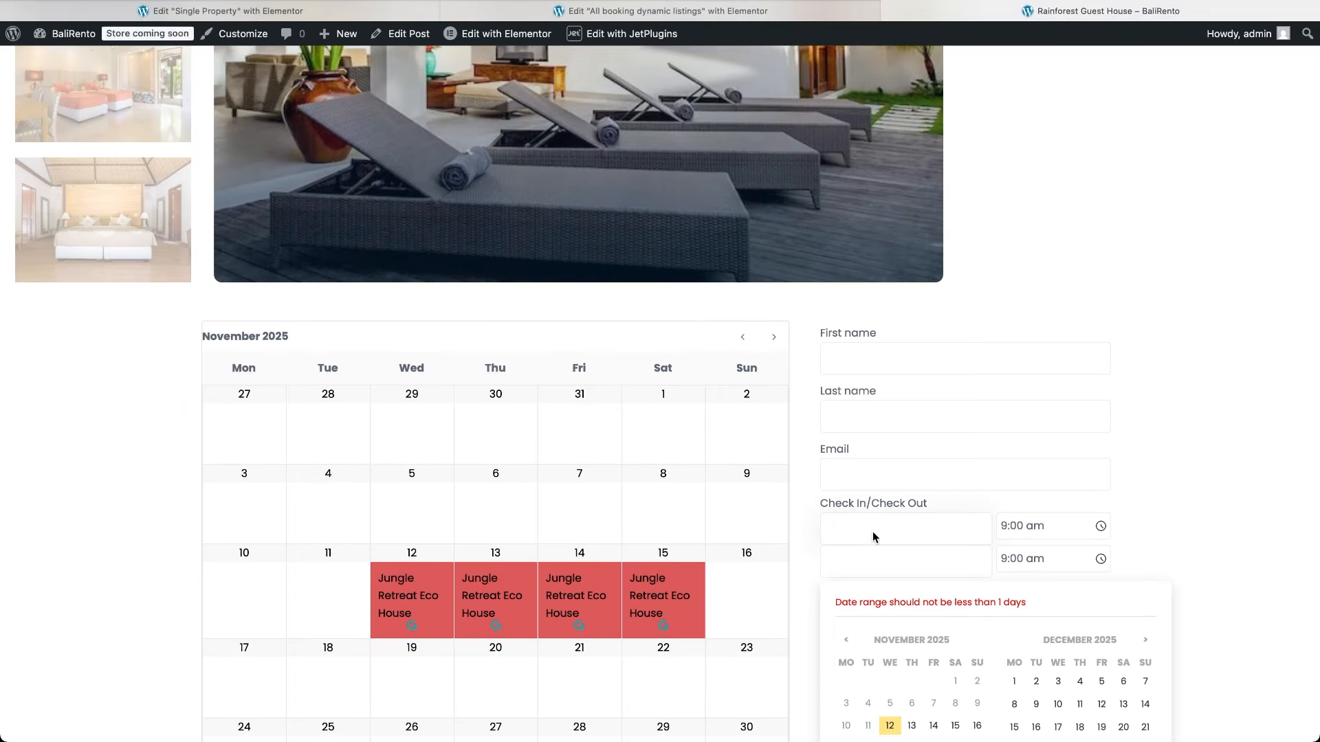
scroll(869, 532, "down", 2)
left_click(933, 592)
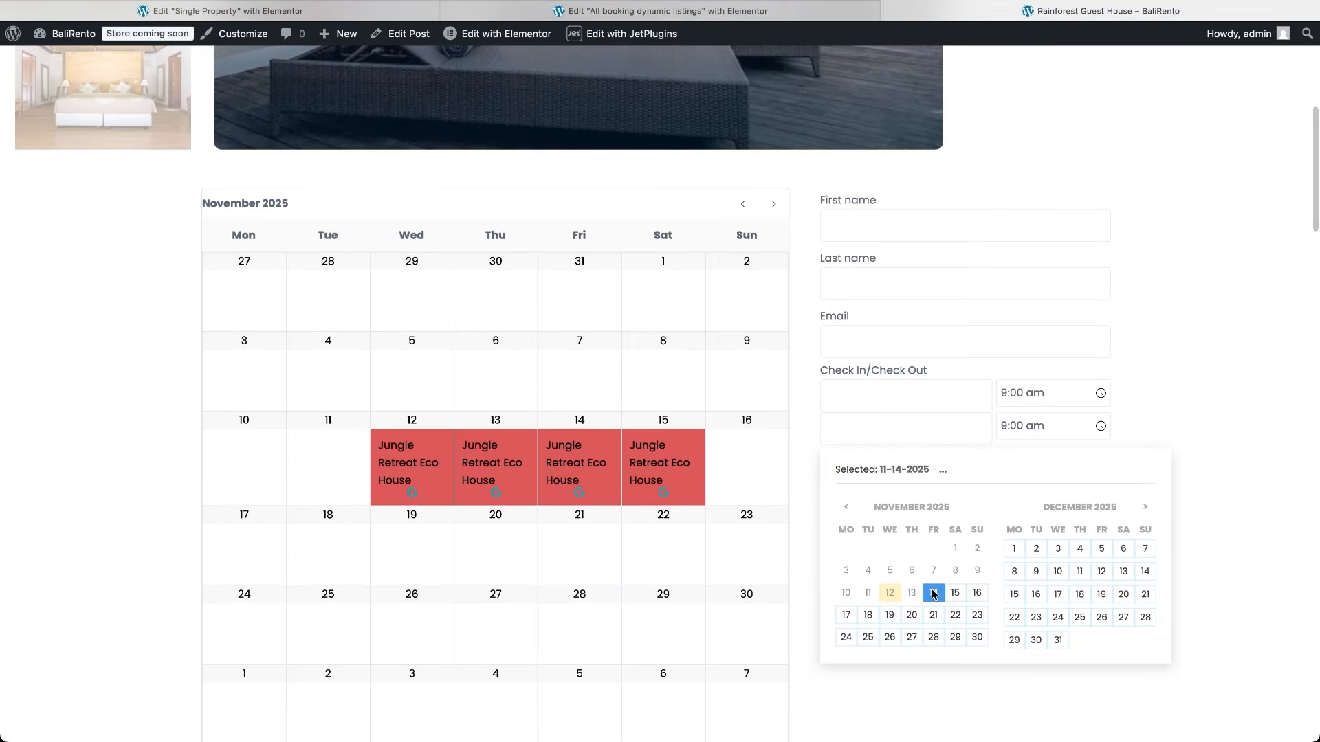
left_click(868, 614)
scroll(869, 618, "down", 2)
left_click(892, 344)
scroll(832, 631, "down", 1)
scroll(831, 631, "down", 8)
scroll(860, 389, "down", 2)
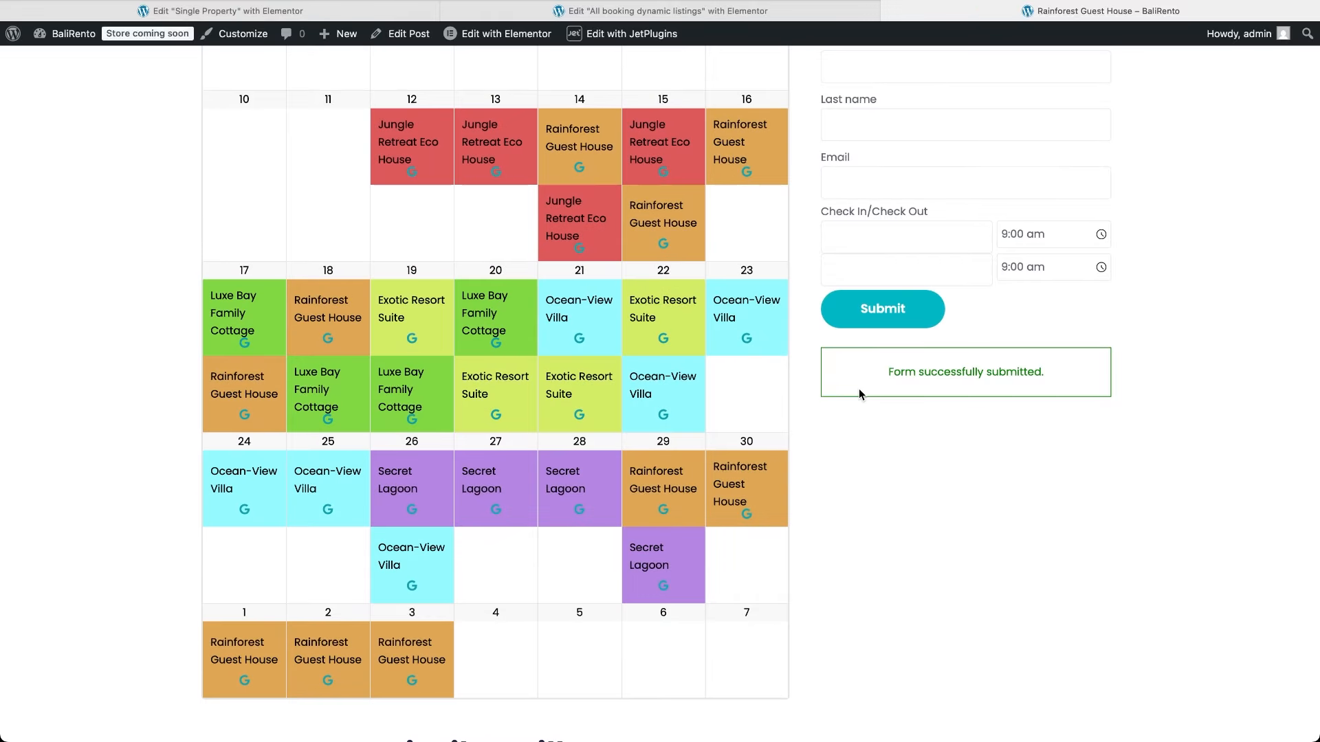